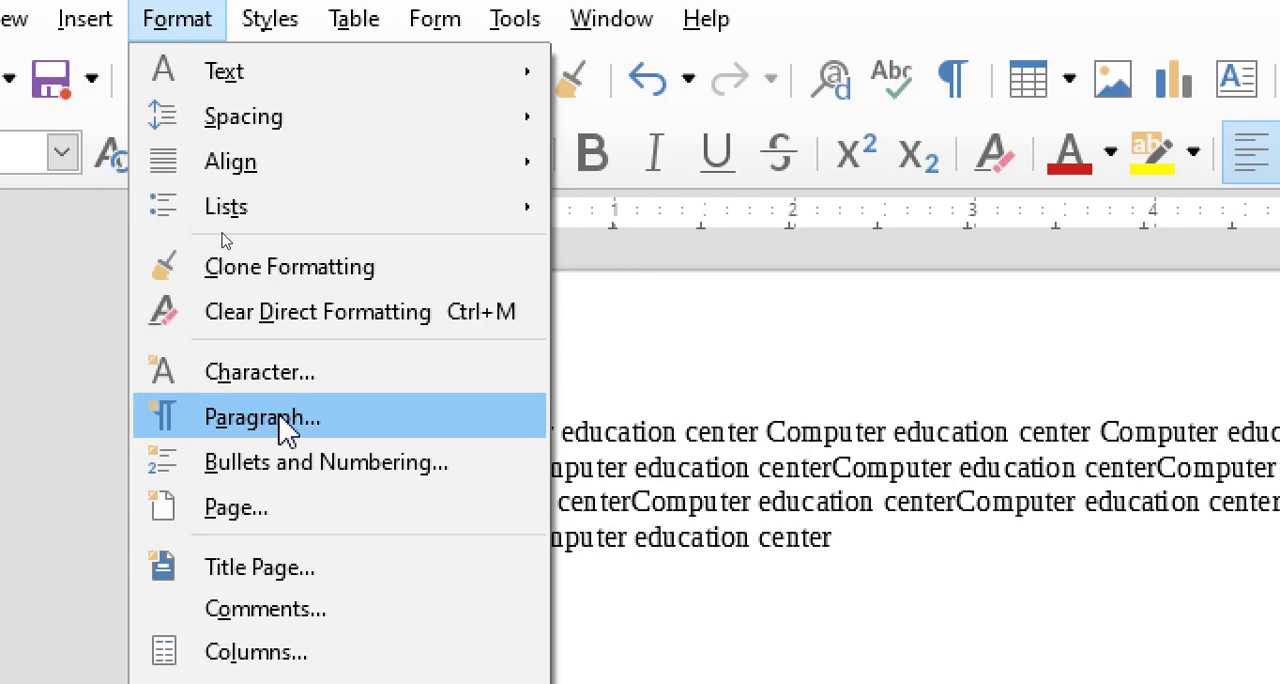
Step: Select the whole "Computer education center" paragraph and open its Paragraph formatting settings
click(766, 530)
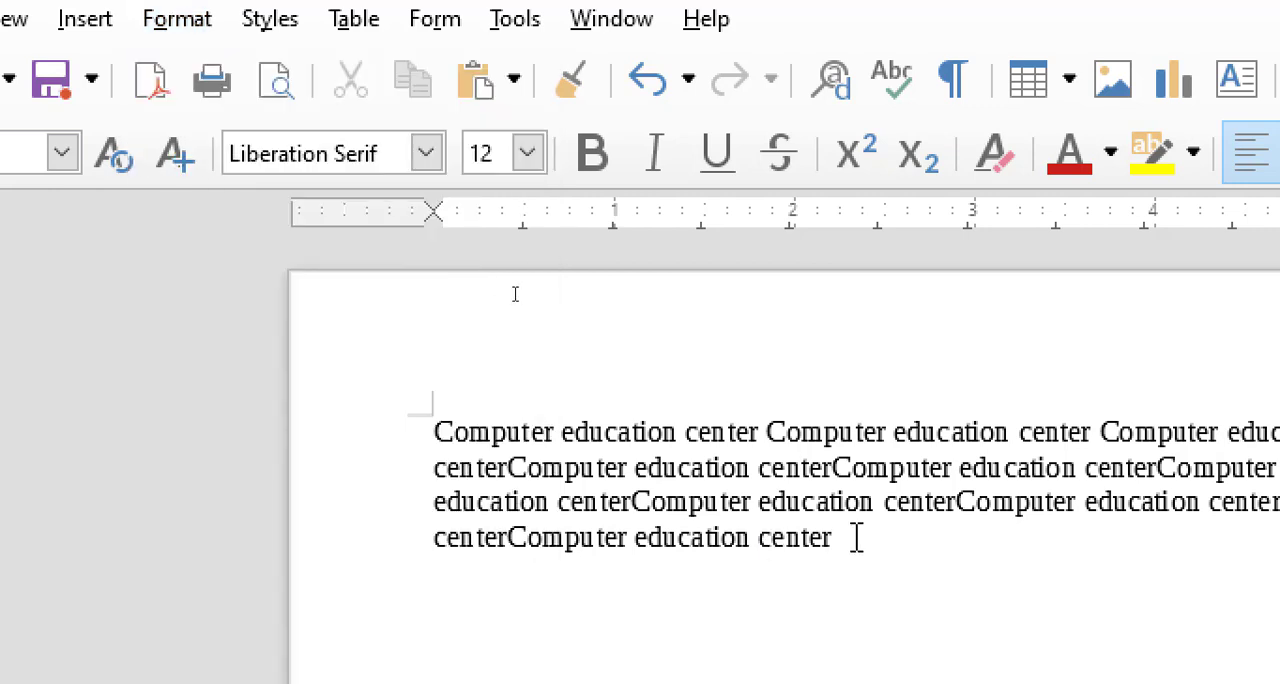
drag(840, 530, 423, 383)
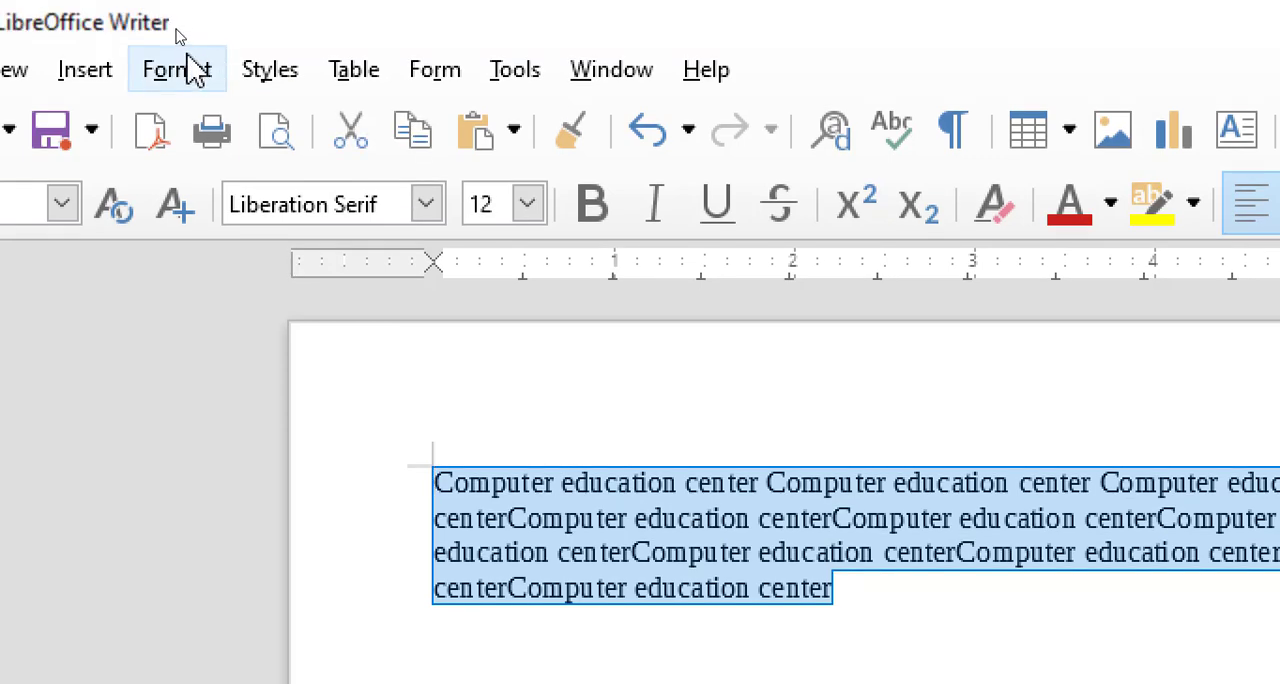
click(180, 19)
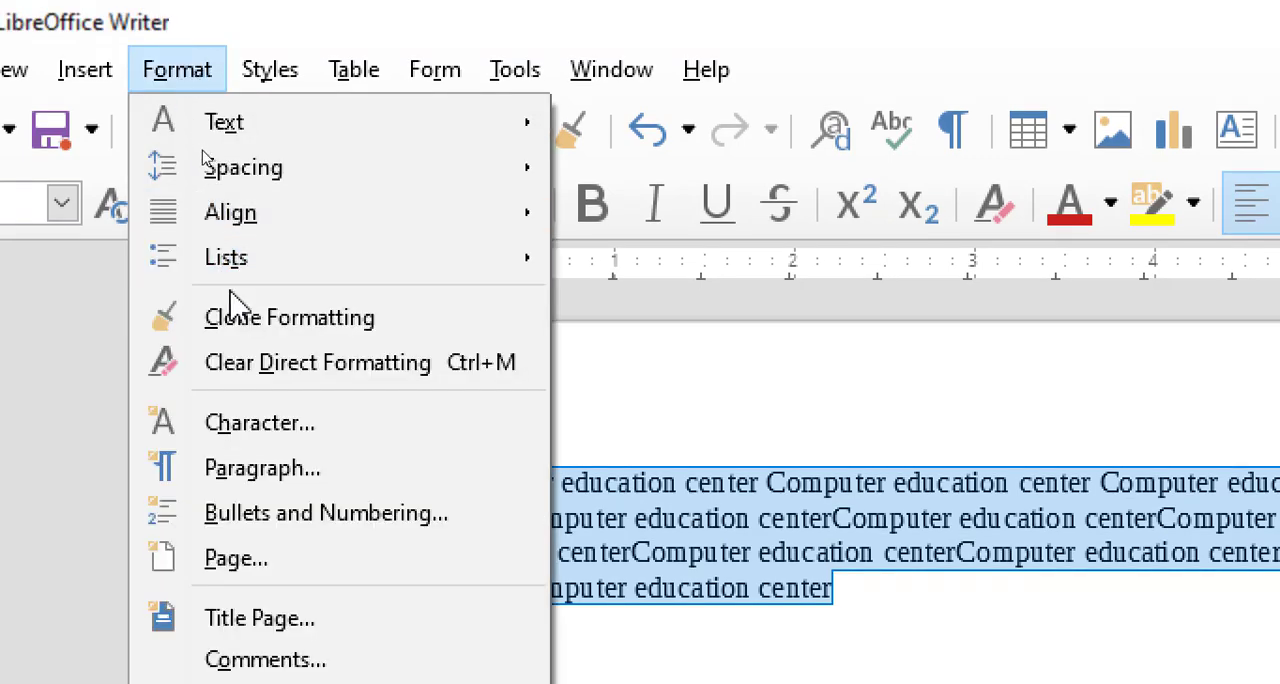
click(260, 467)
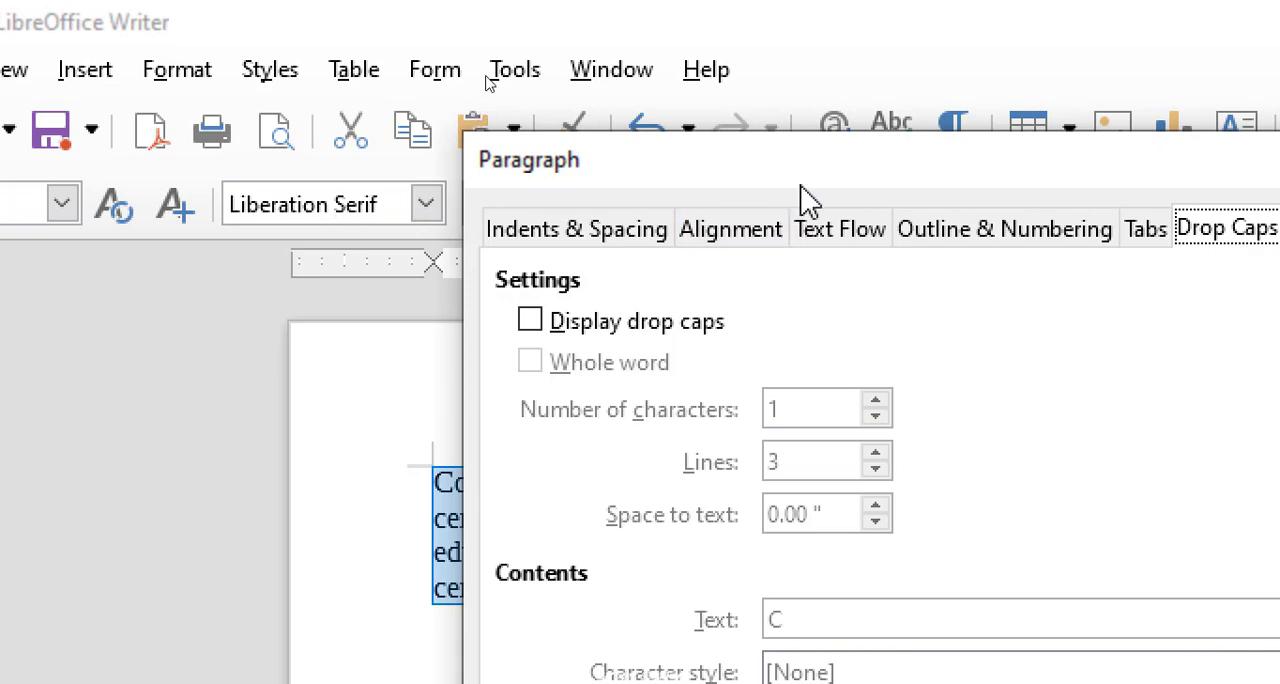
drag(753, 156, 398, 98)
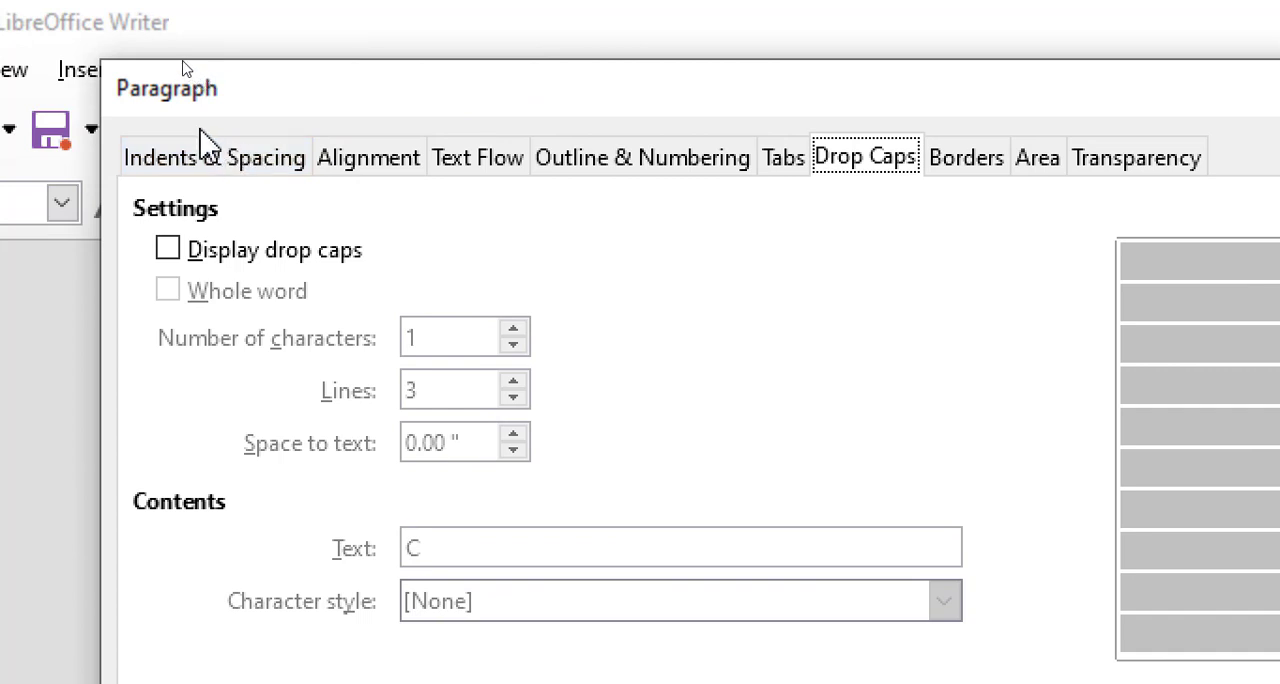
Step: Review the paragraph settings for indents, alignment, text flow, outline and numbering, tabs, drop caps, borders, area and transparency
click(197, 180)
click(376, 172)
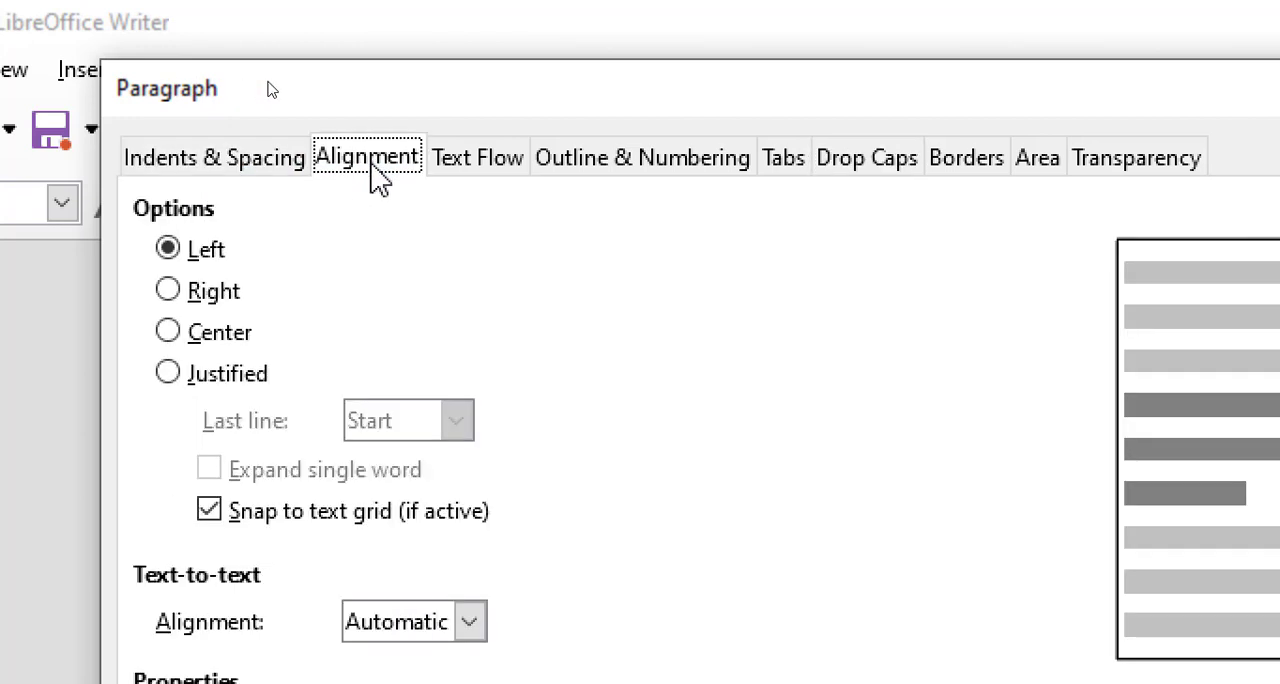
click(490, 170)
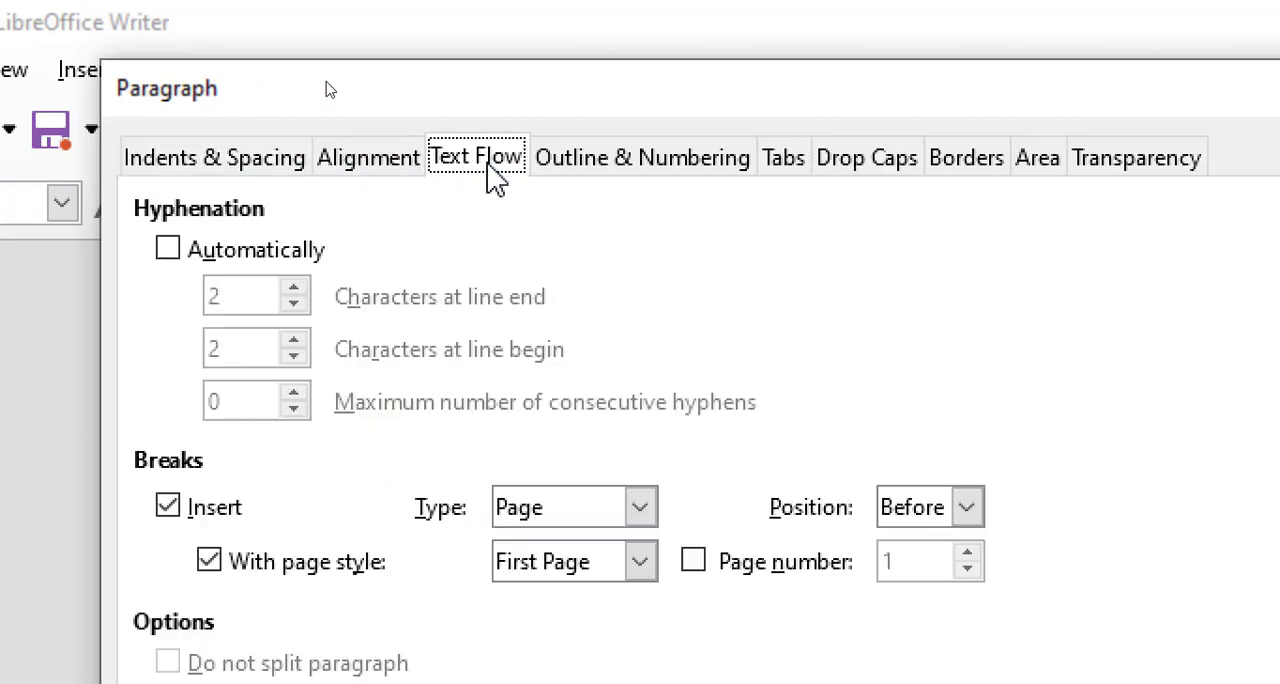
click(603, 178)
click(790, 180)
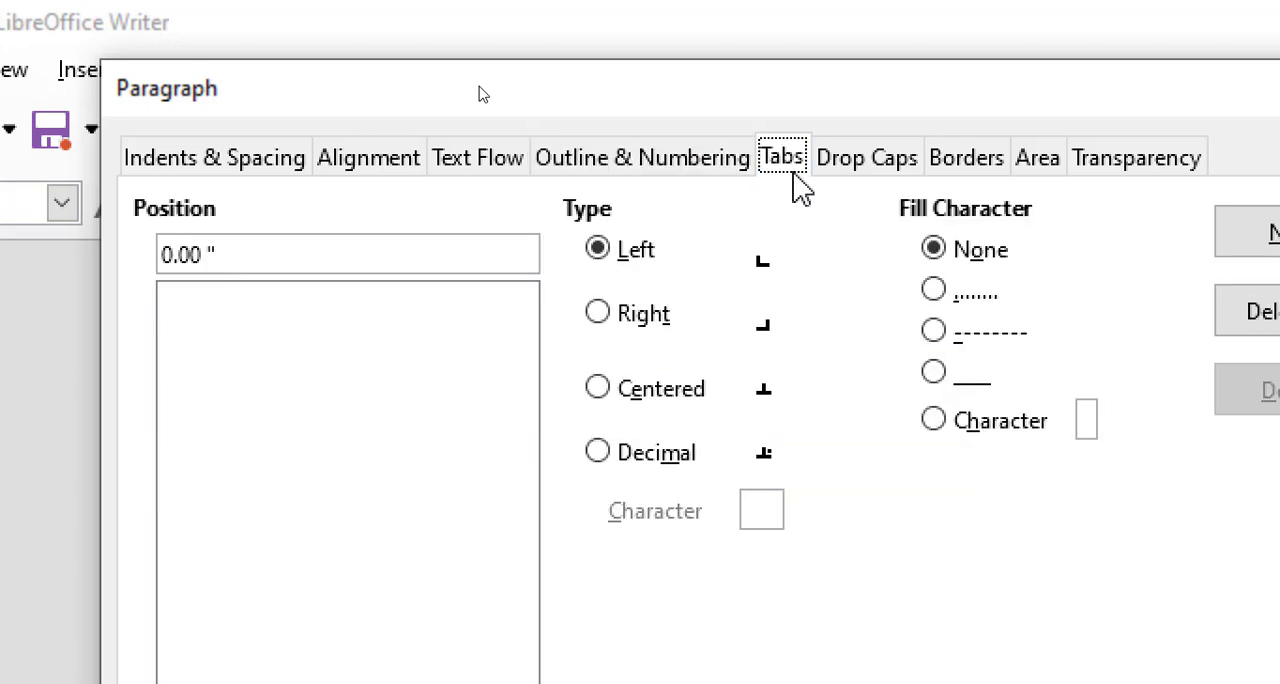
click(866, 178)
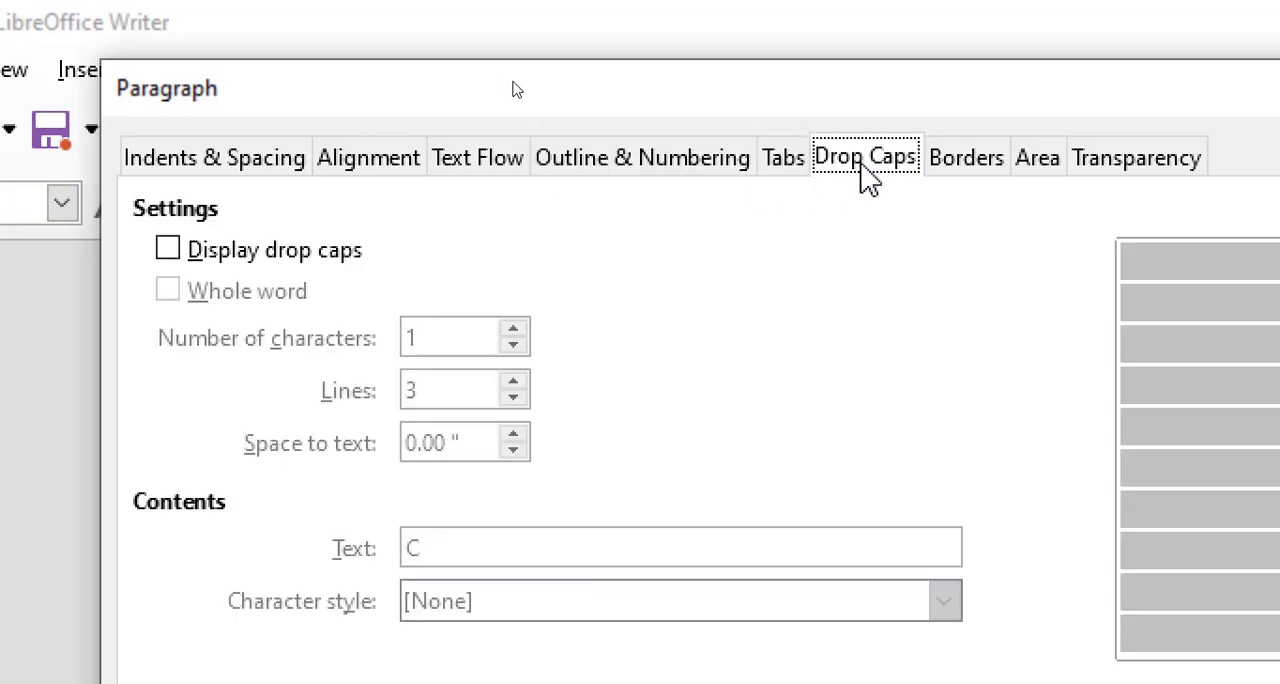
click(945, 173)
click(1042, 176)
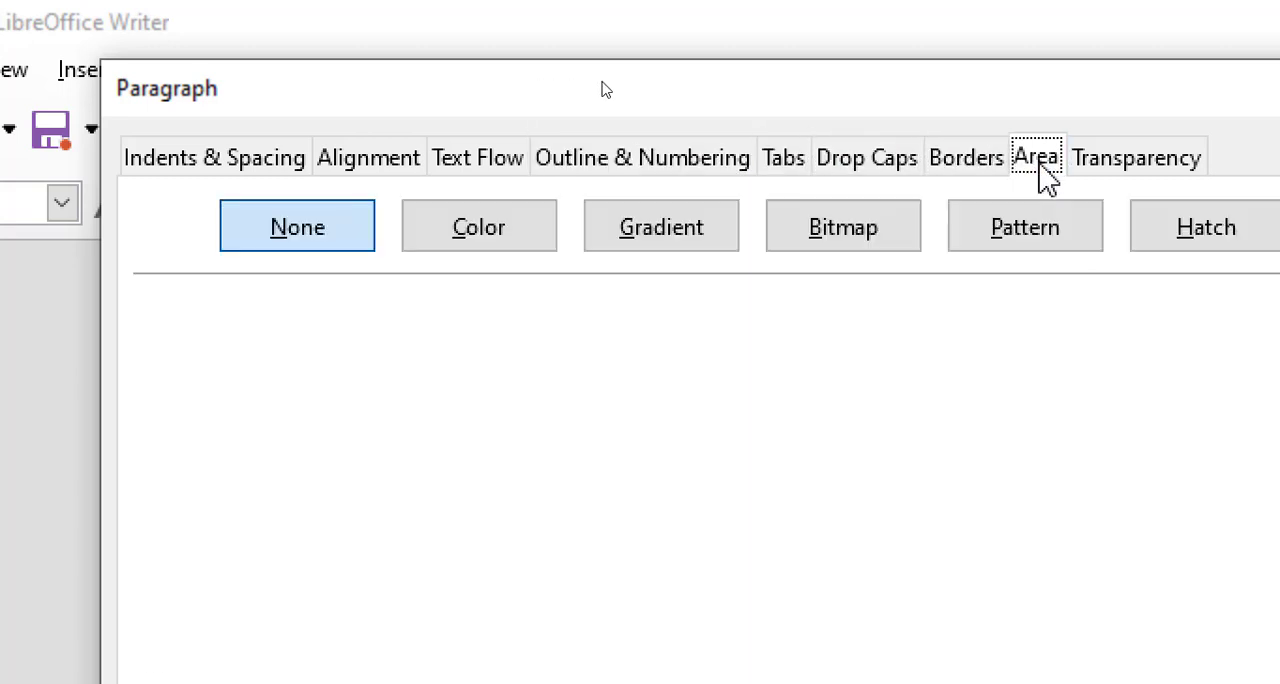
click(1094, 177)
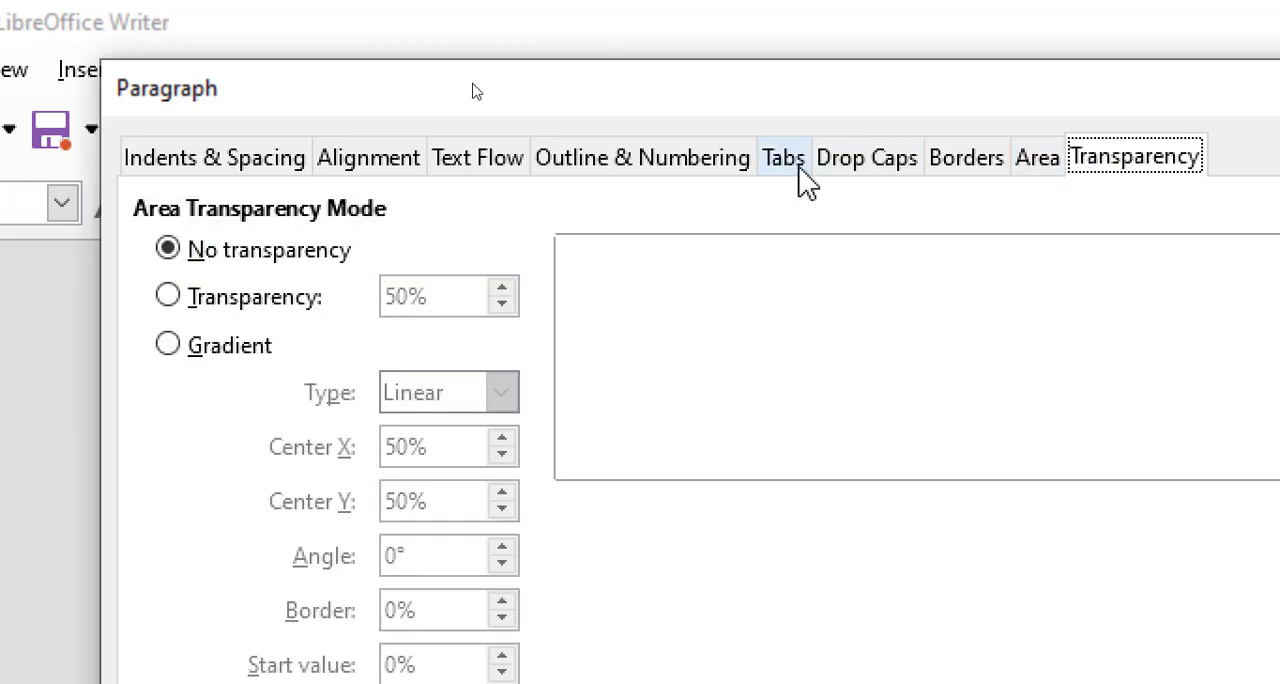
drag(387, 96, 388, 81)
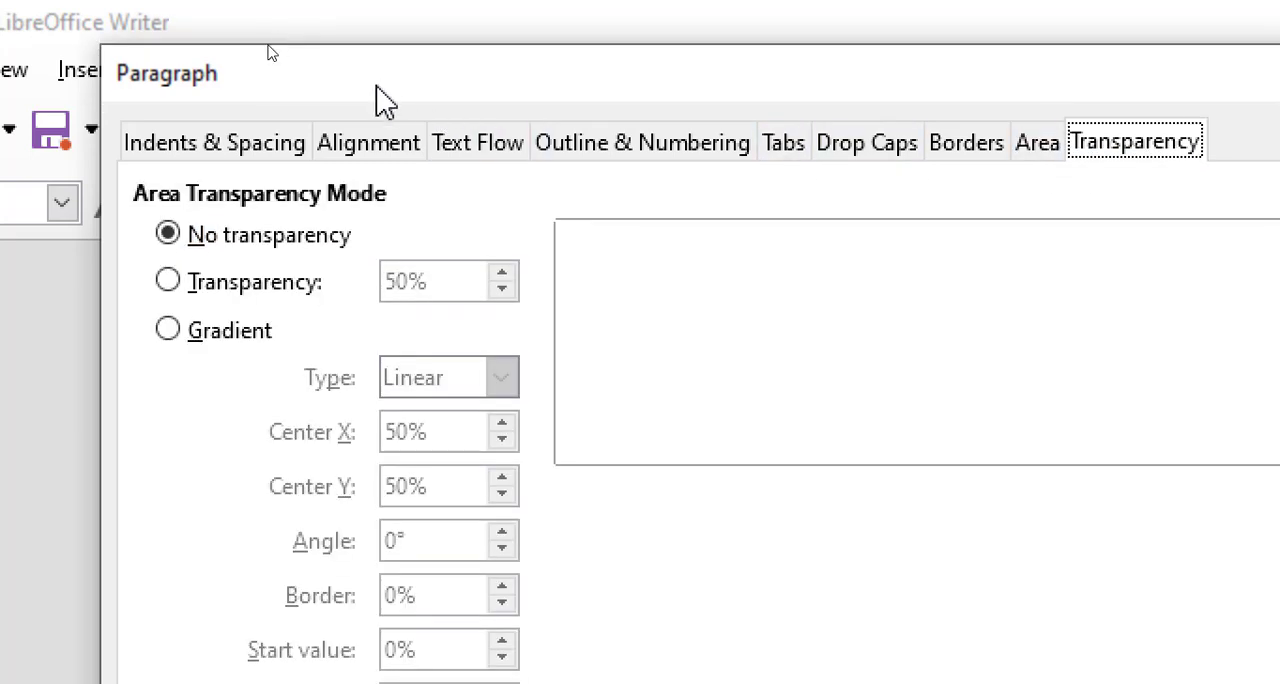
Step: Set the selected paragraph's indent before text to 0.38" and apply it
click(210, 155)
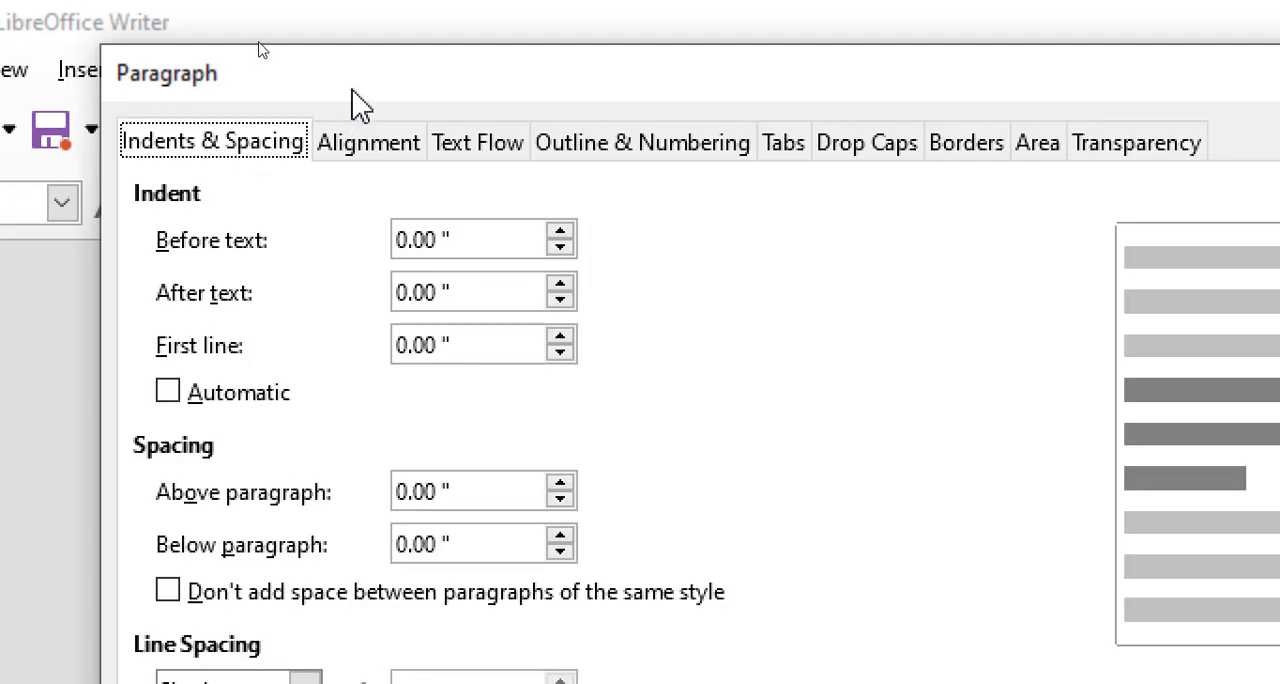
drag(358, 95, 791, 209)
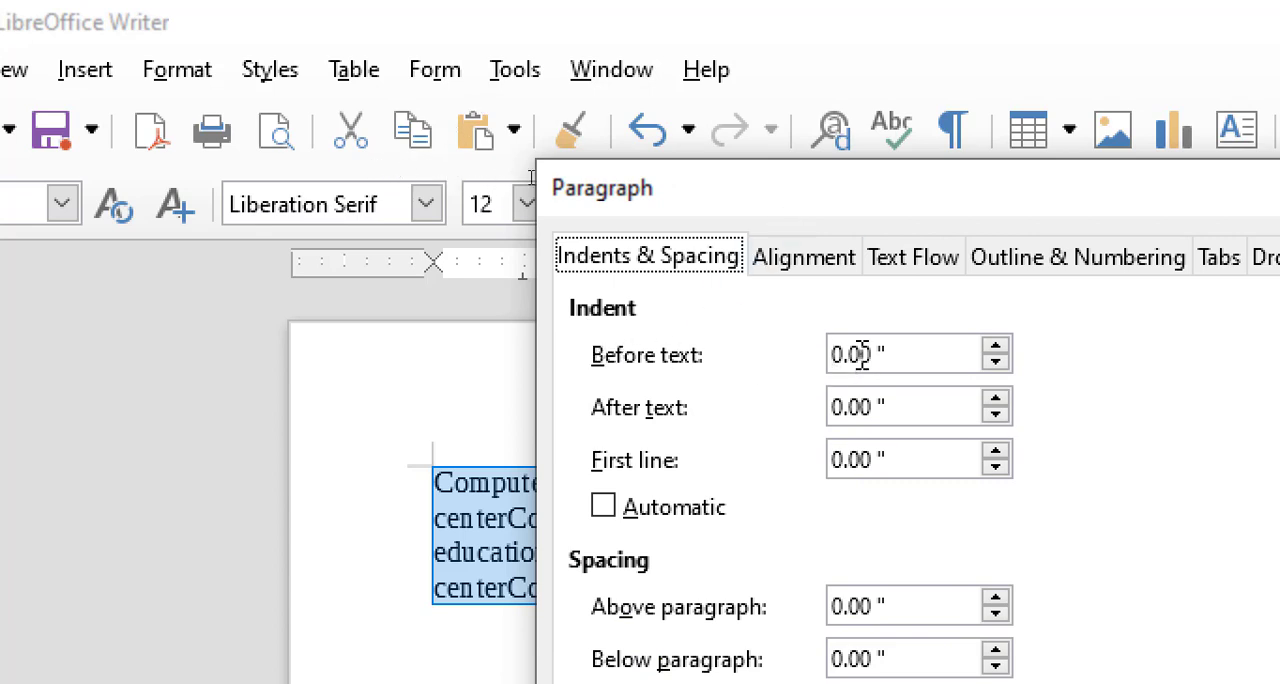
click(1005, 346)
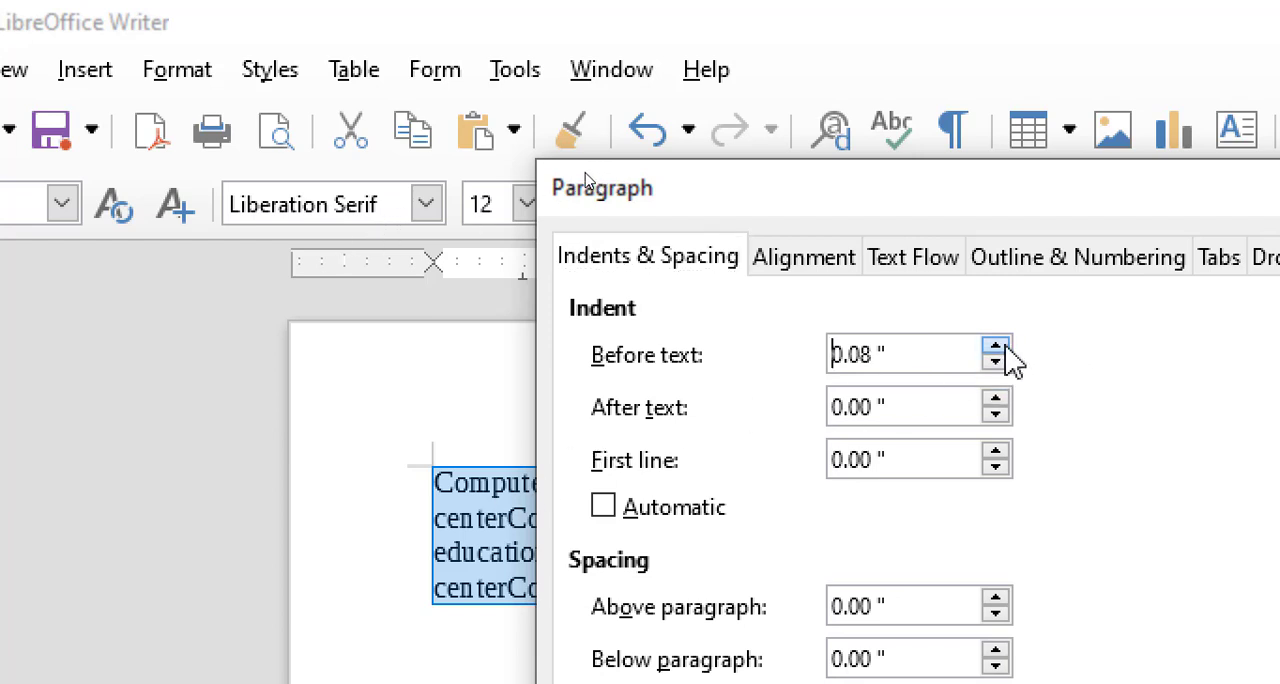
click(1005, 347)
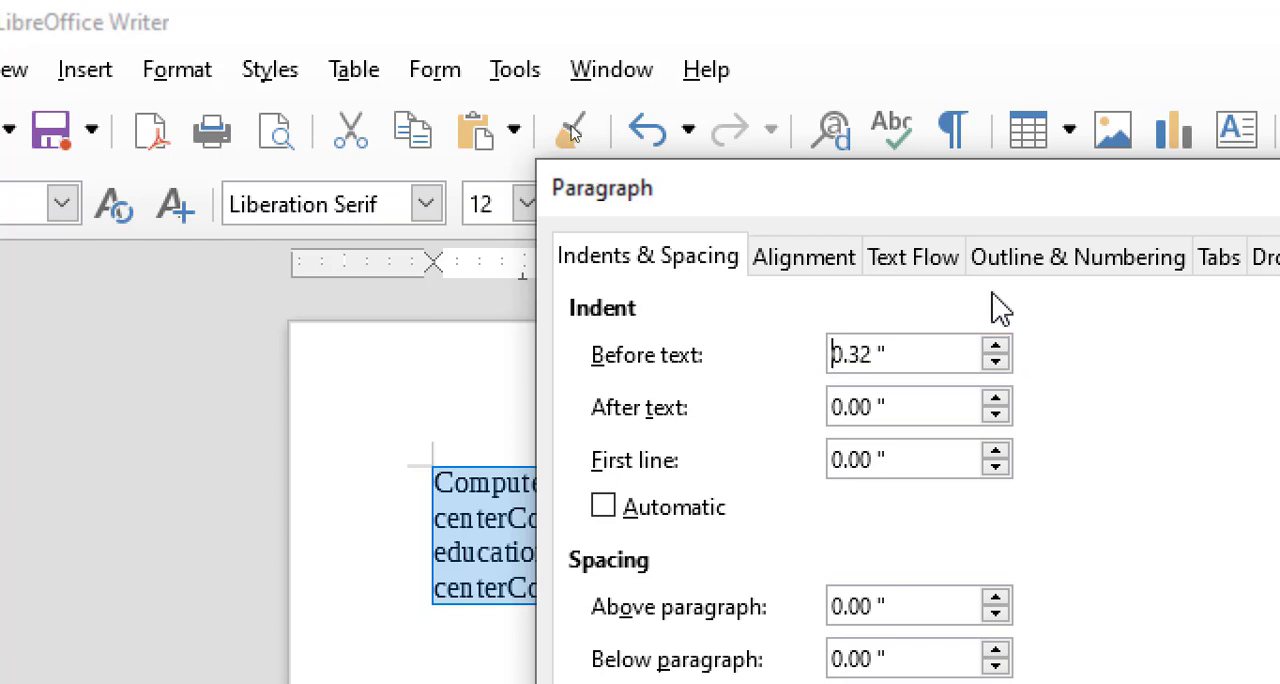
click(995, 347)
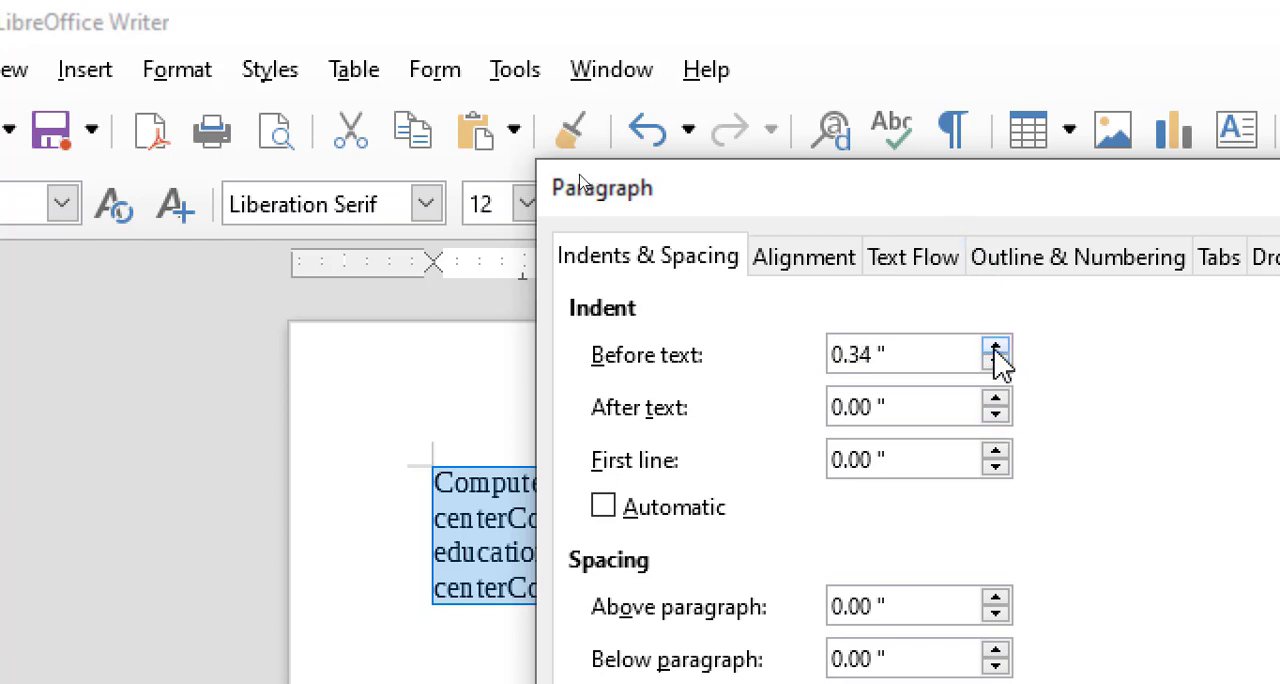
click(995, 348)
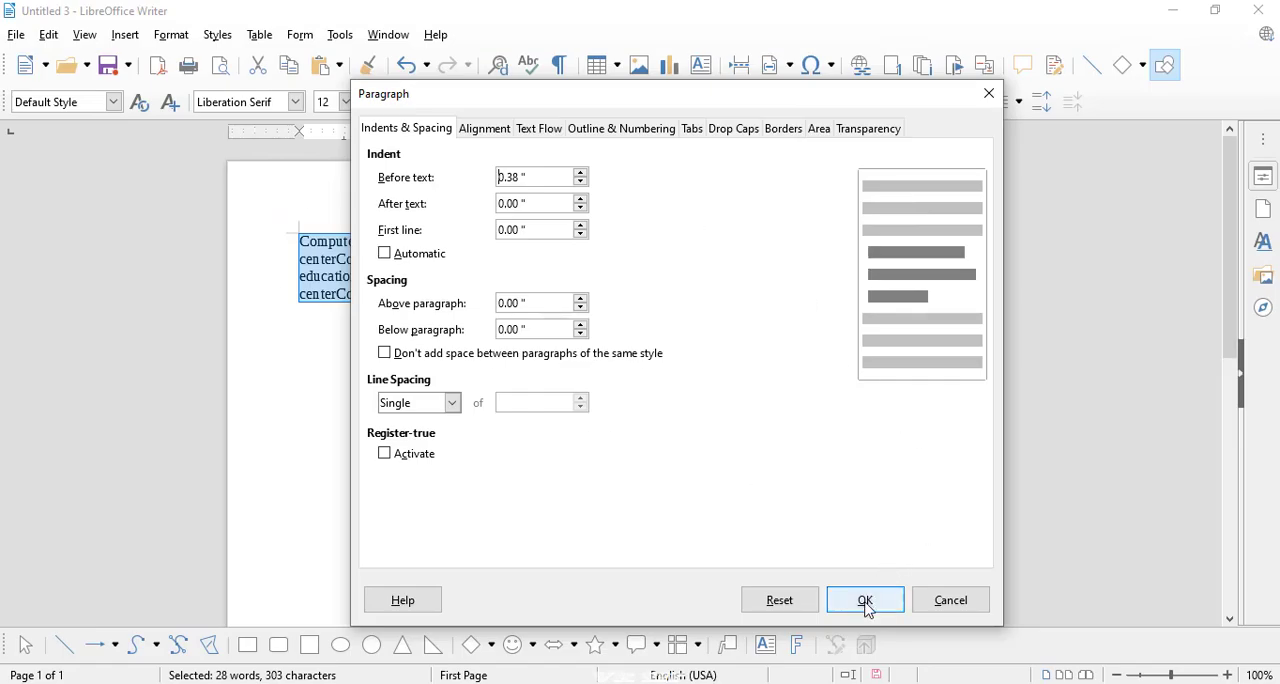
click(866, 604)
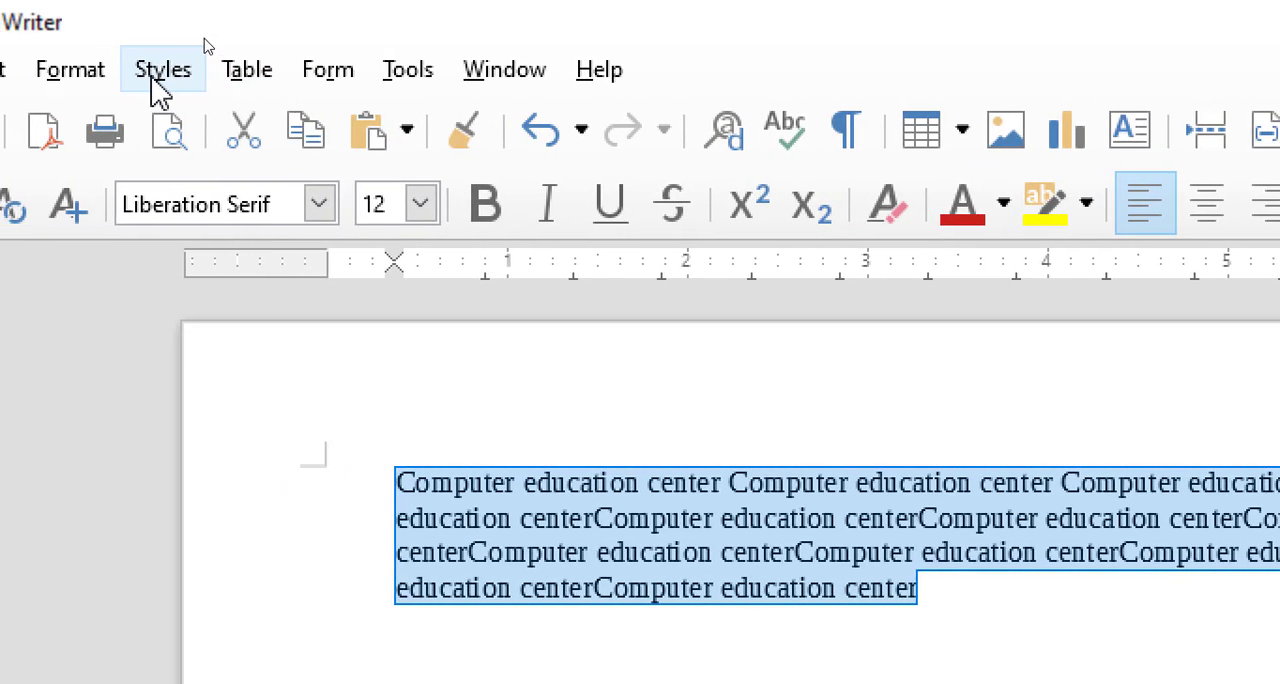
Step: Set the selected paragraph's indent before text back to 0.00" and apply it
click(90, 67)
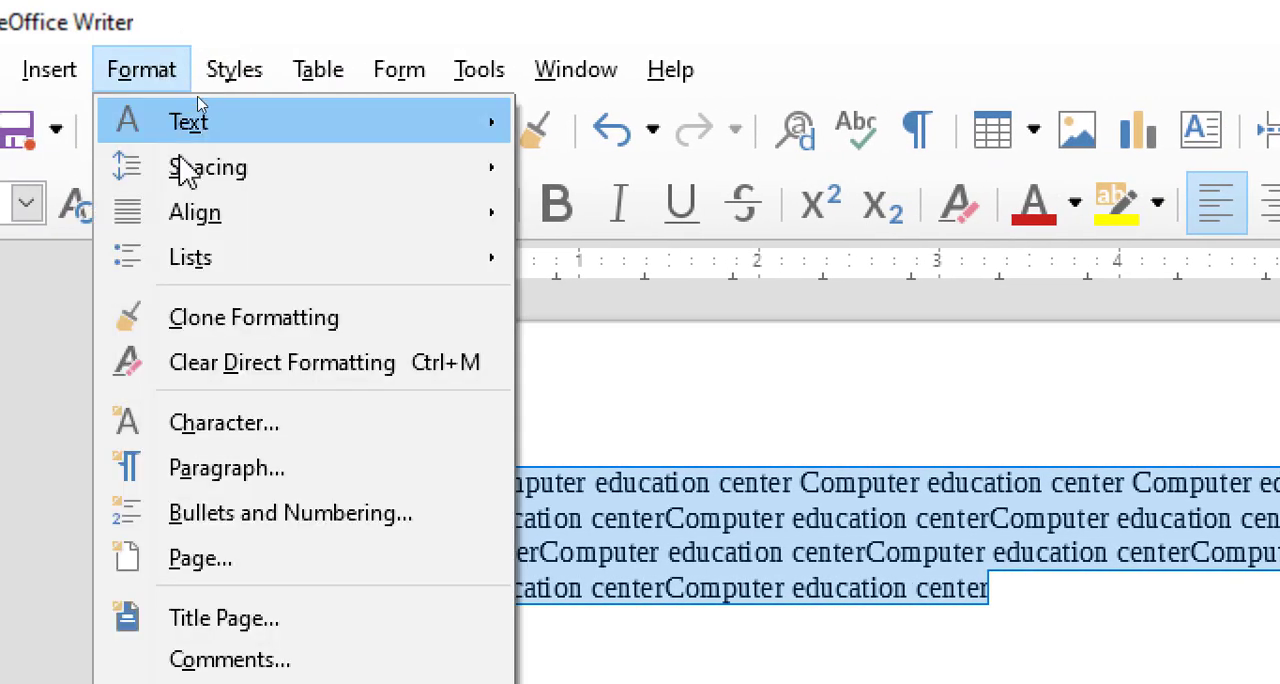
click(230, 478)
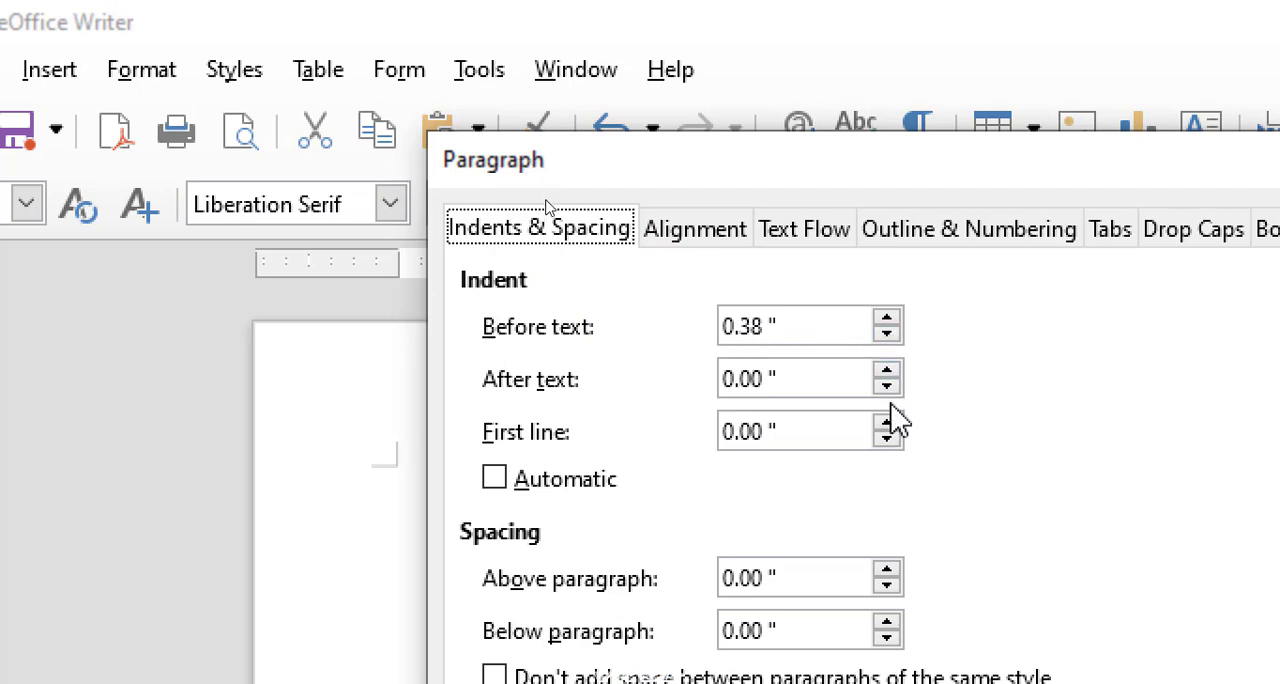
click(888, 336)
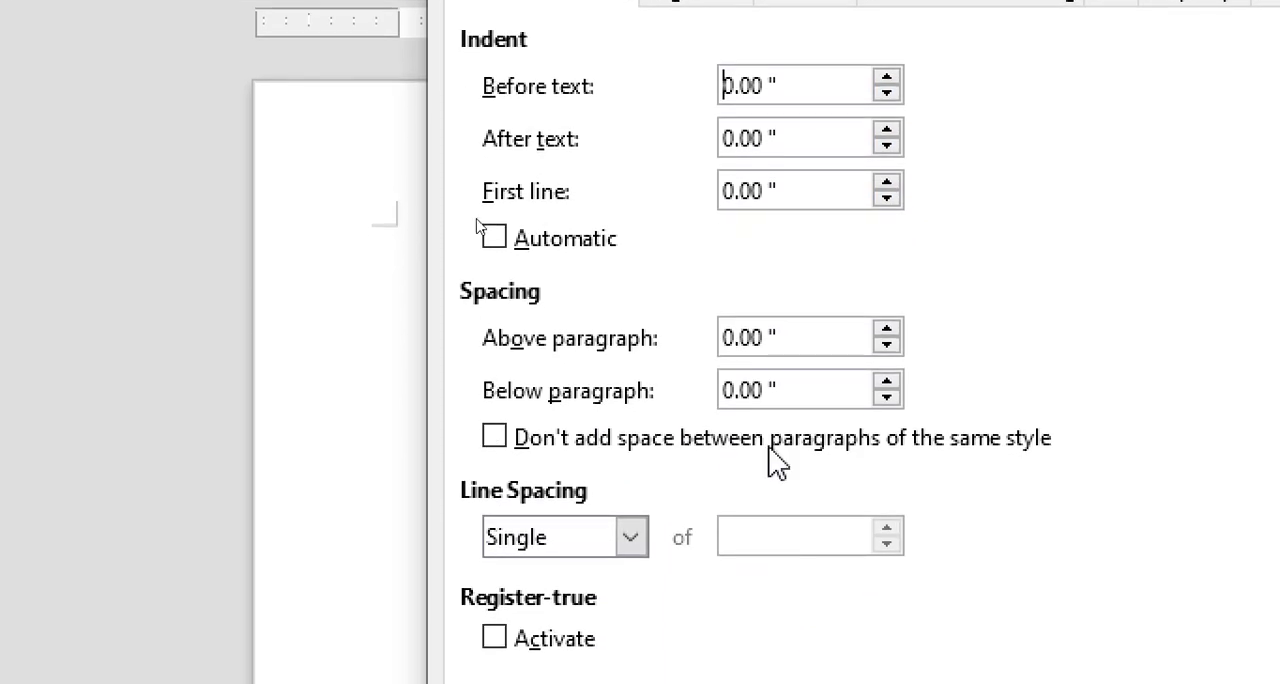
drag(657, 99, 829, 99)
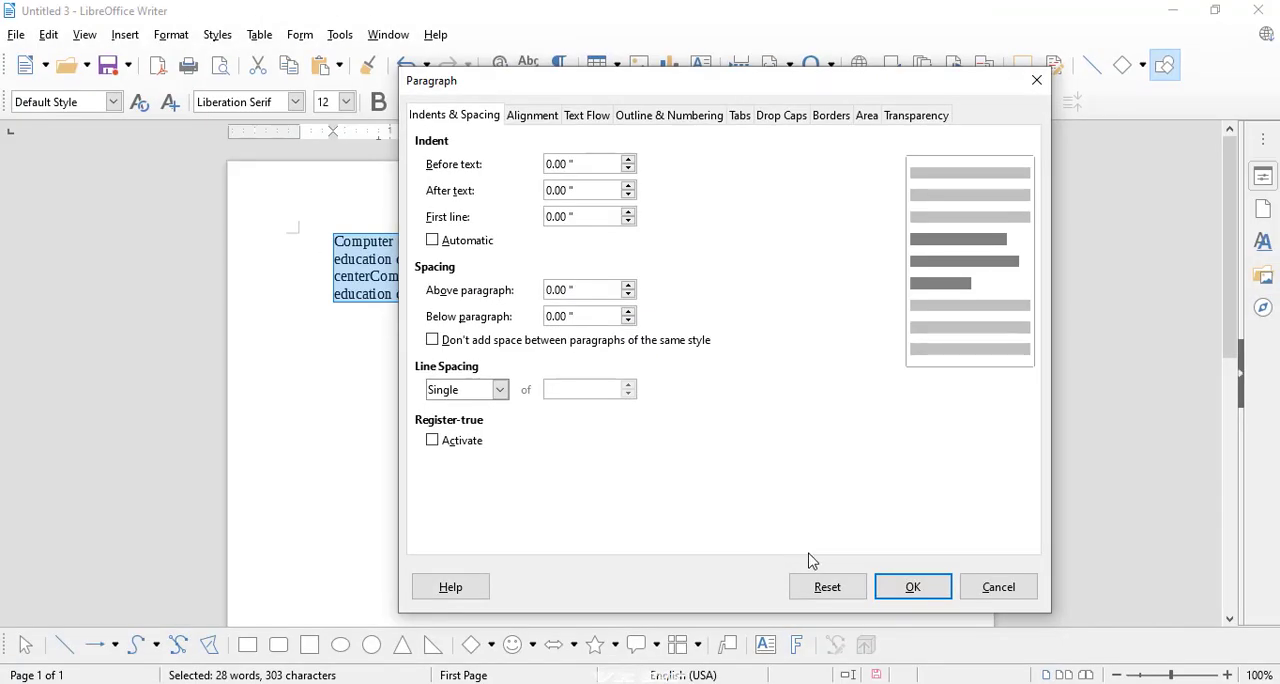
click(913, 590)
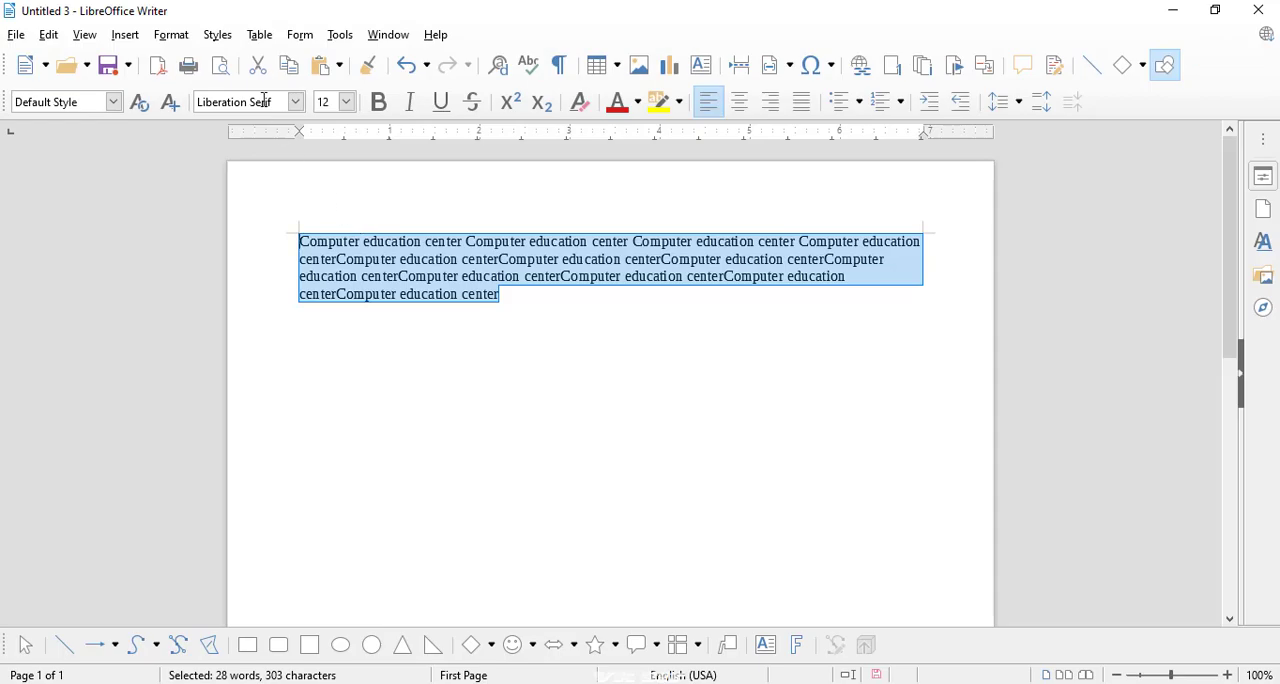
Step: Set the selected paragraph's indent after text to 0.28" and apply it
click(170, 35)
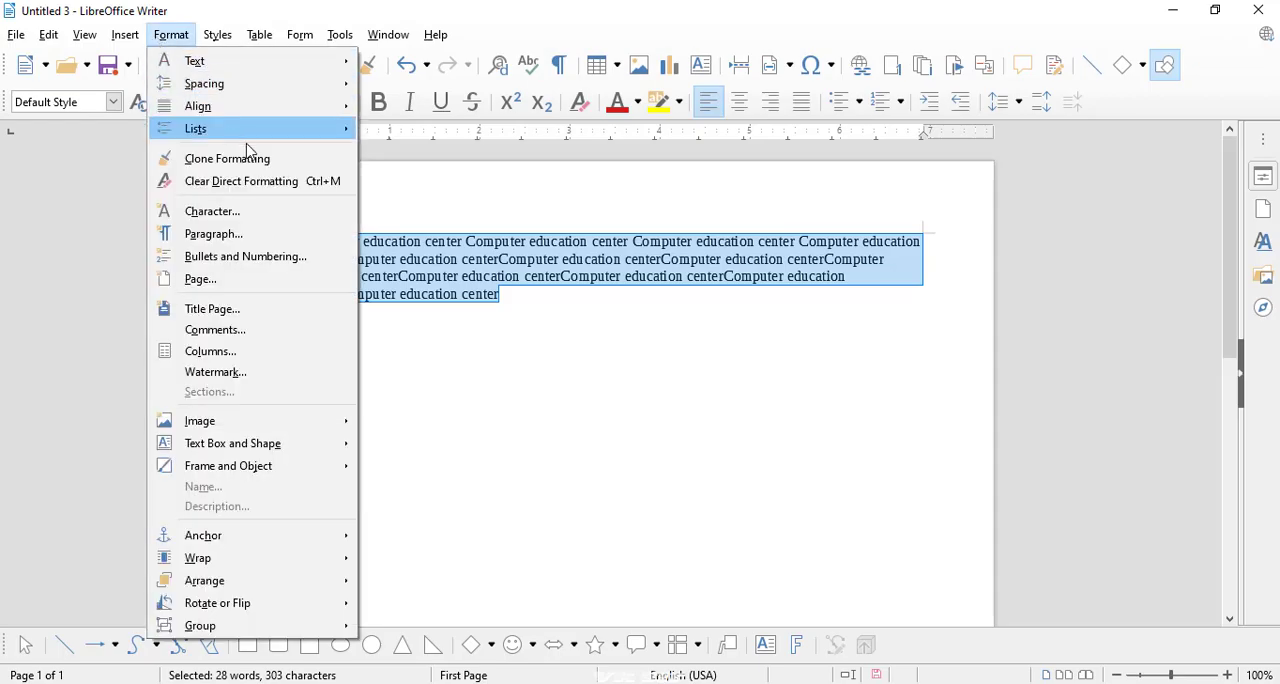
click(237, 233)
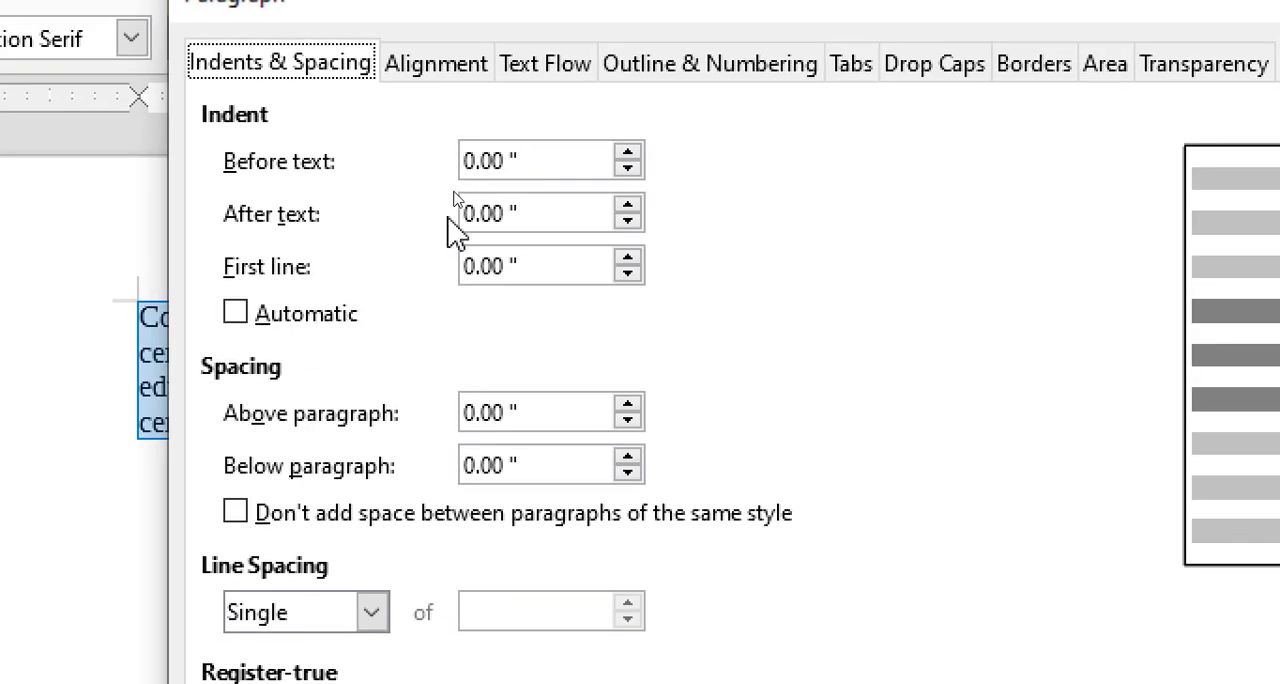
click(628, 206)
click(628, 206)
click(628, 206)
click(628, 206)
click(628, 206)
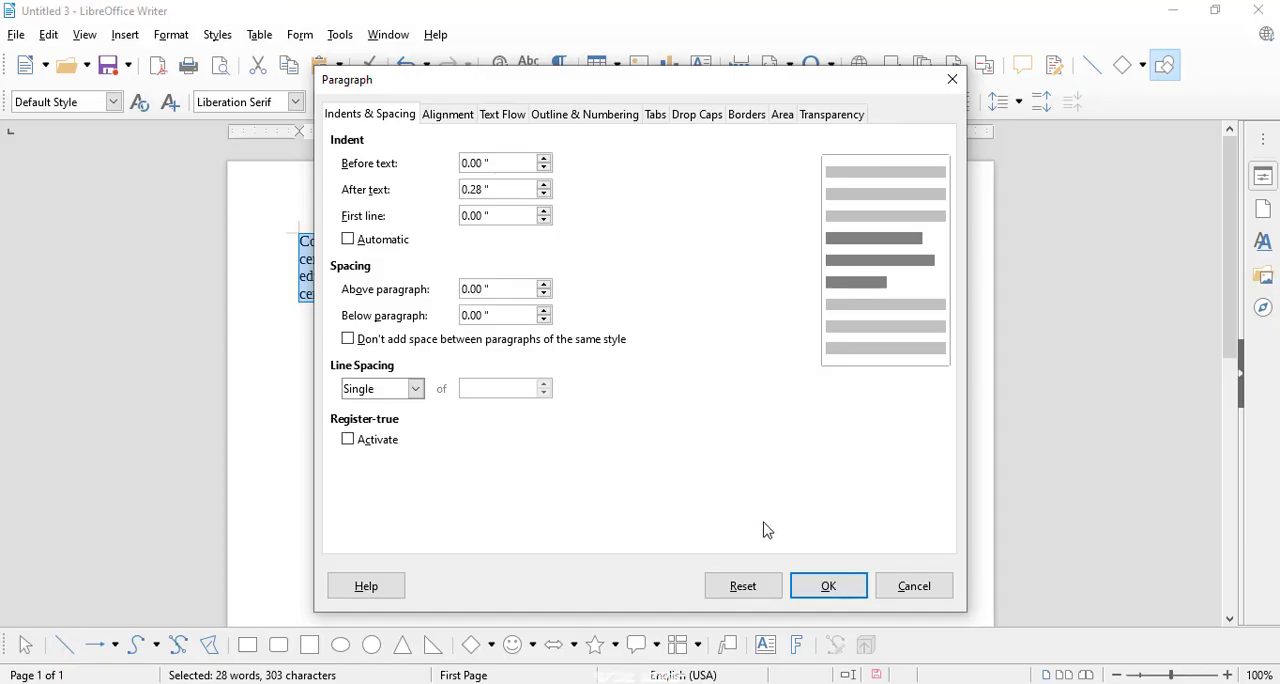
click(820, 586)
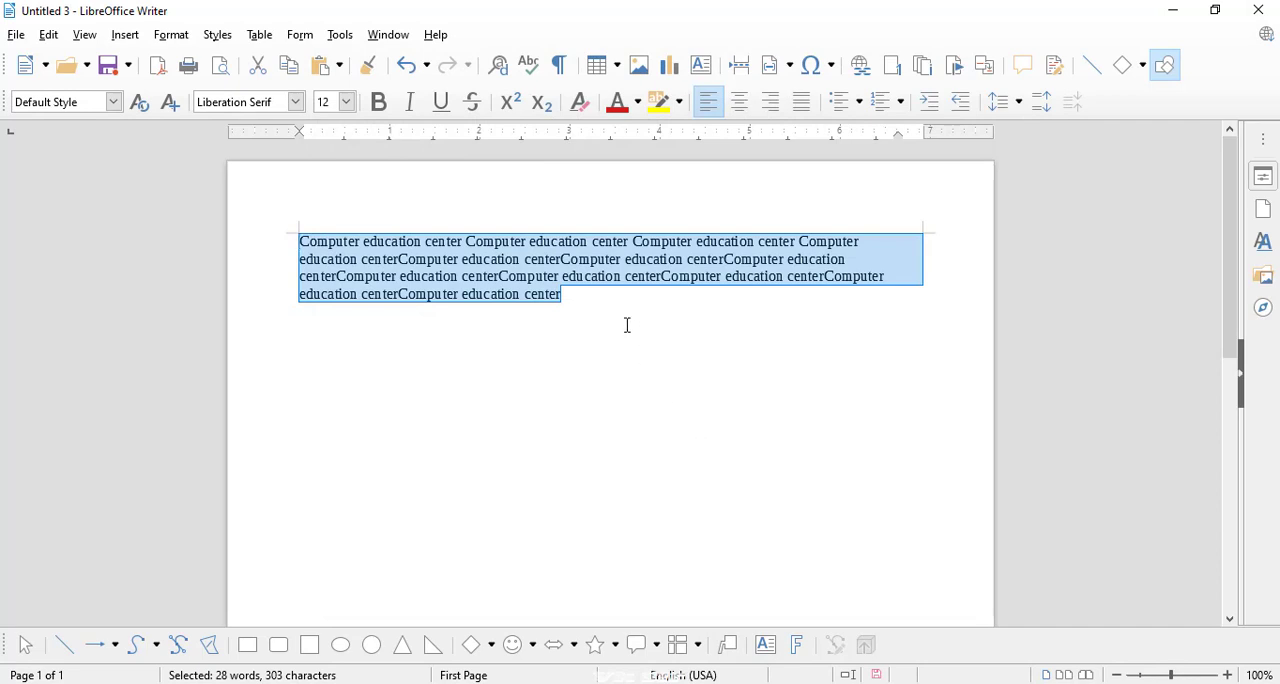
Step: Set the selected paragraph's first line indent to 0.34" and apply it
click(178, 35)
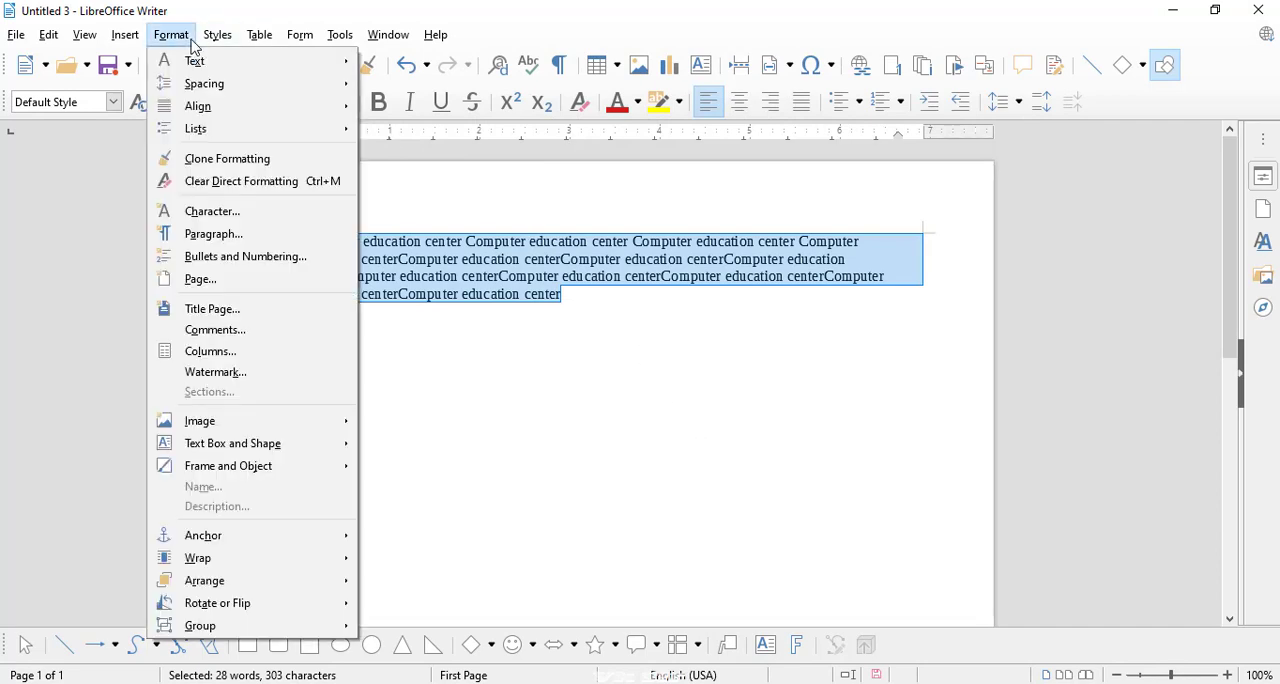
mouse_move(229, 105)
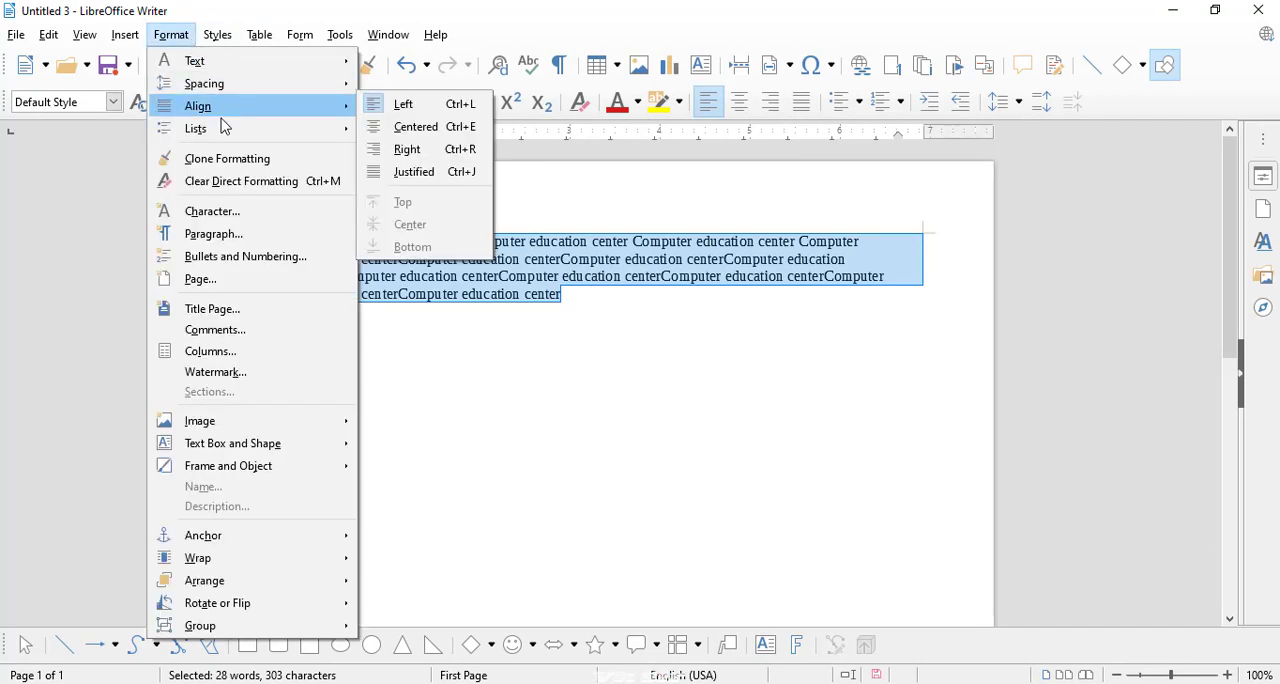
click(222, 238)
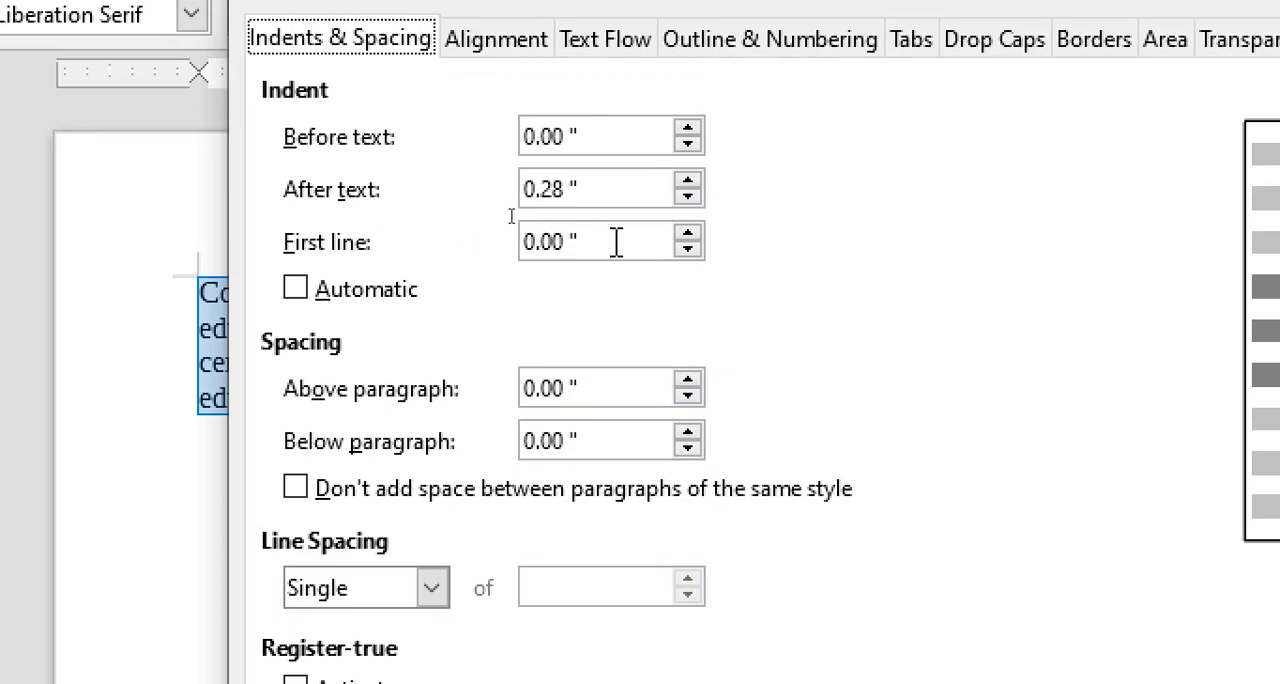
click(688, 236)
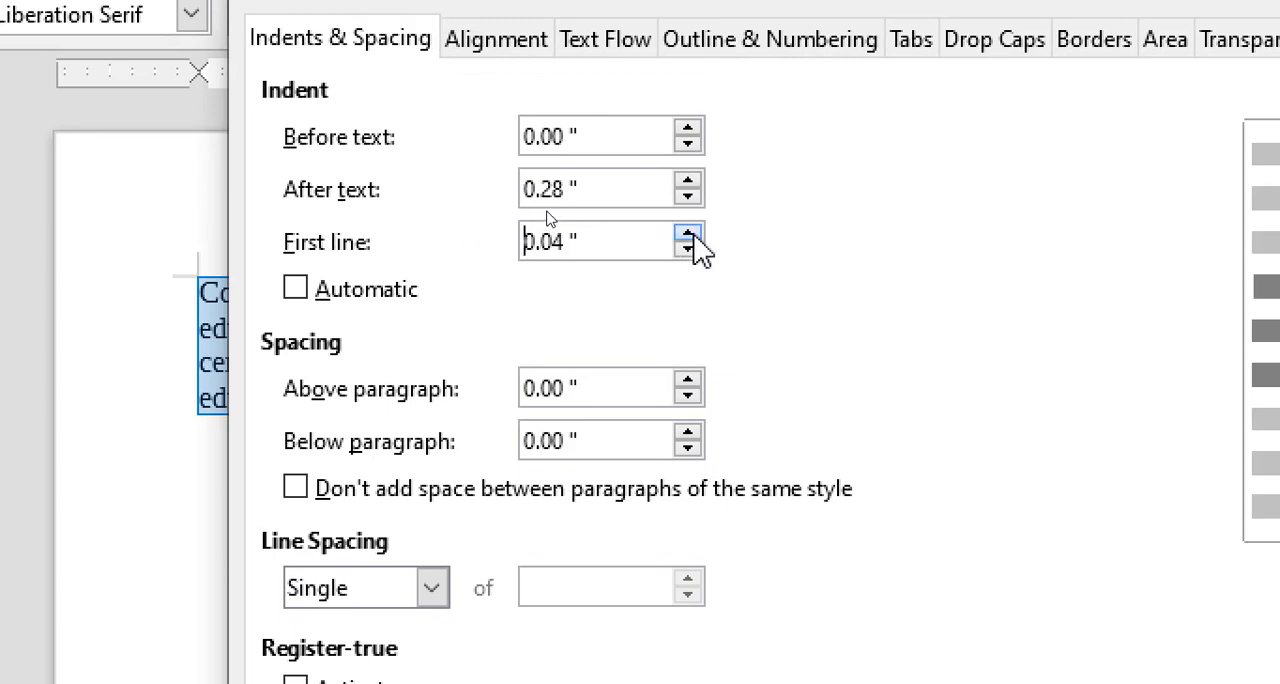
click(688, 236)
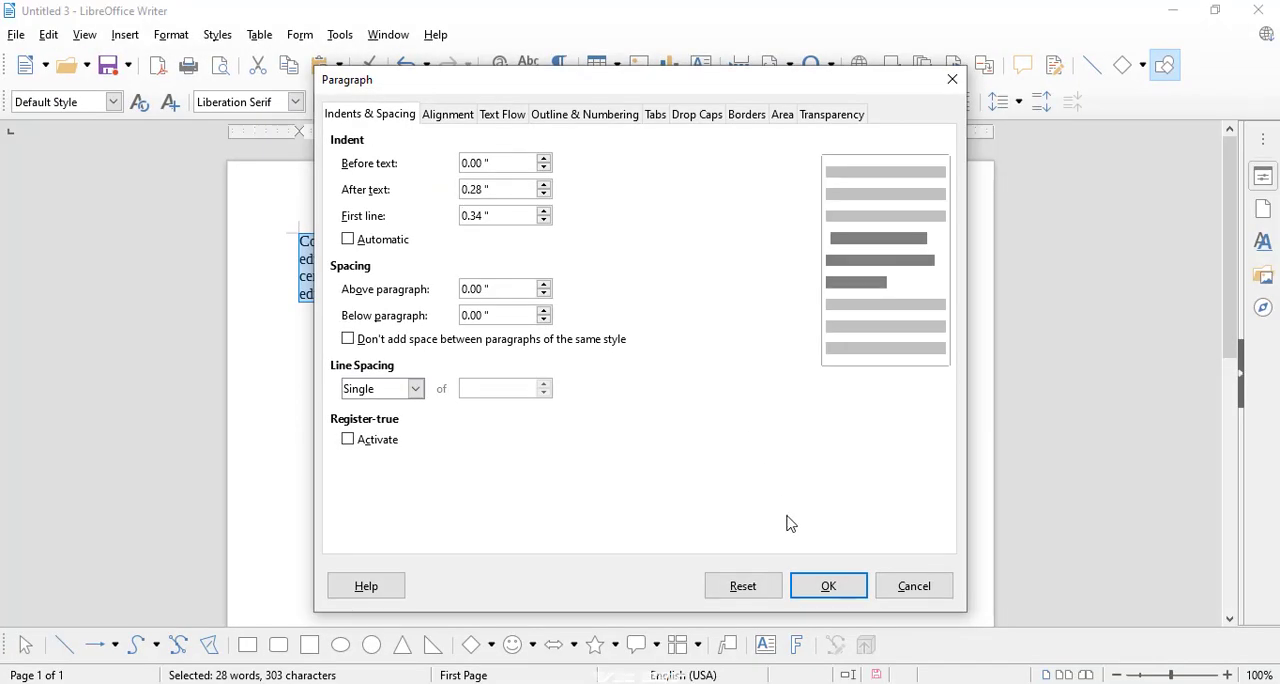
click(820, 587)
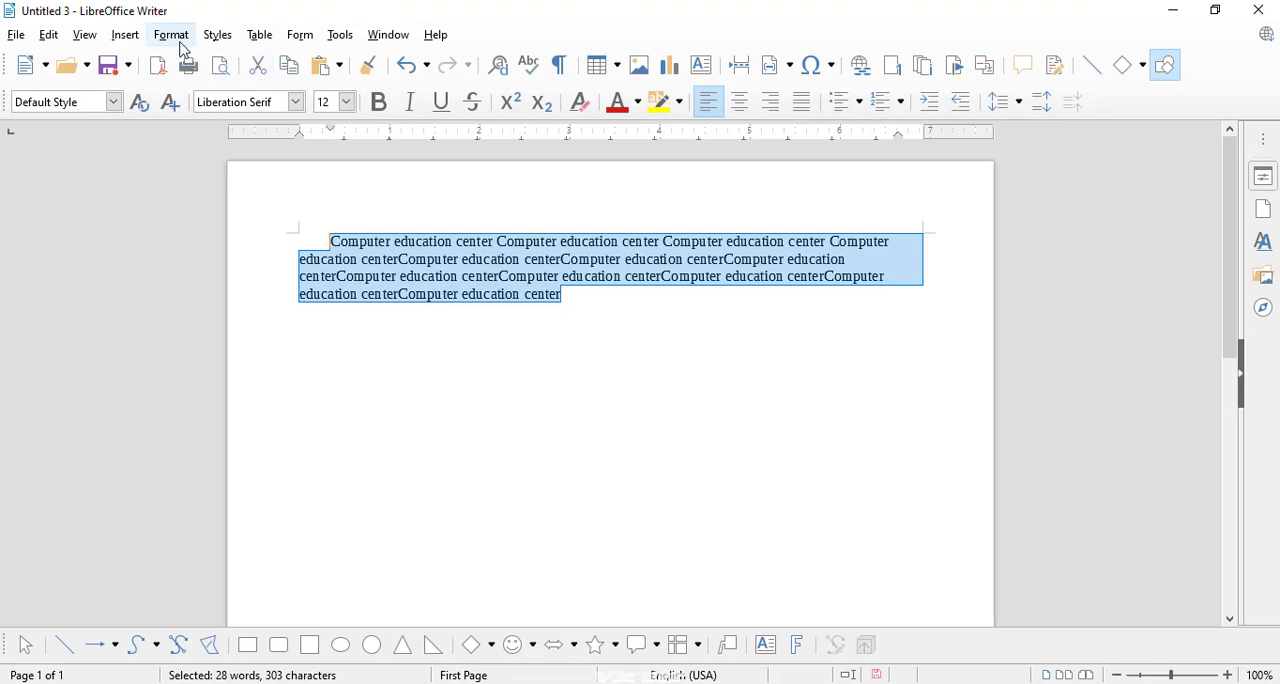
Step: Set the selected paragraph's first line indent back to 0.00" and apply it
click(171, 35)
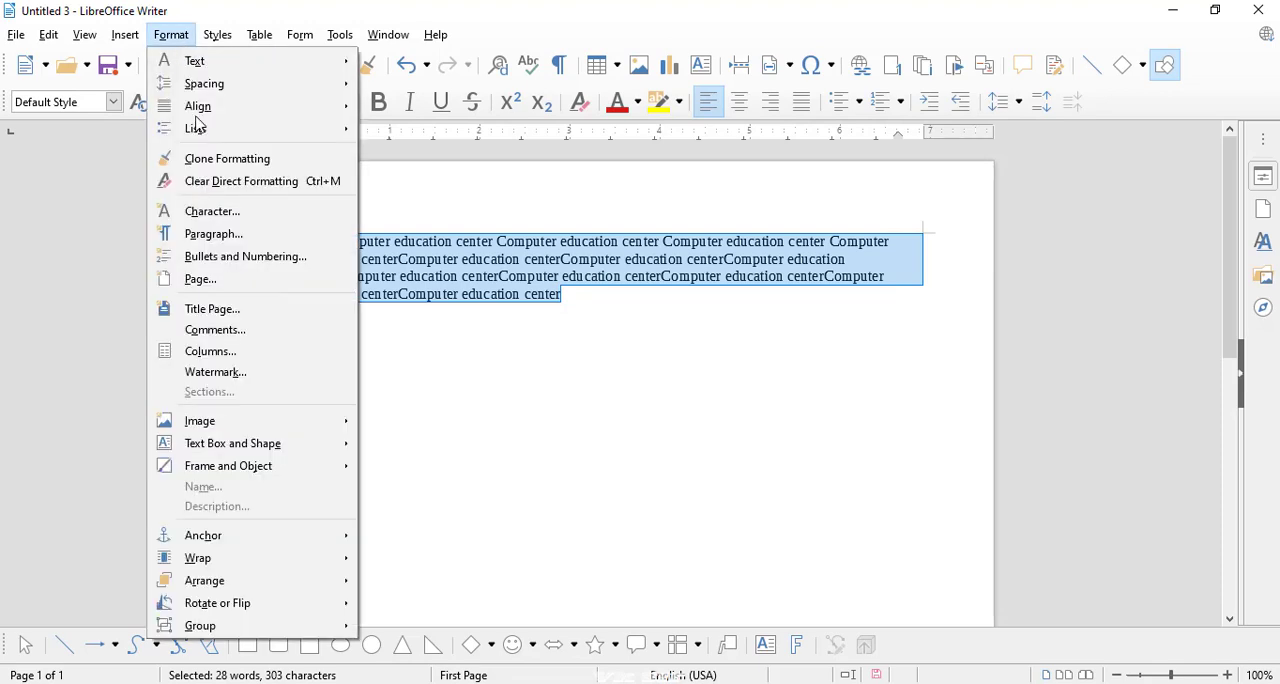
click(221, 234)
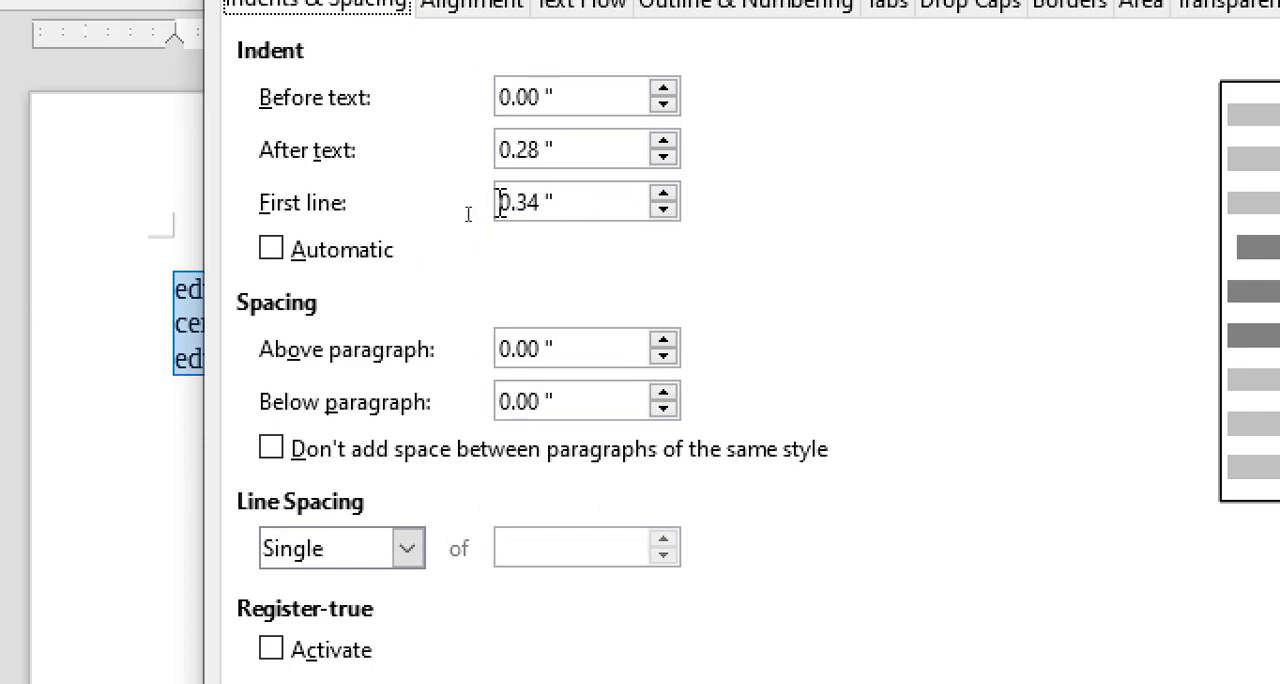
click(665, 210)
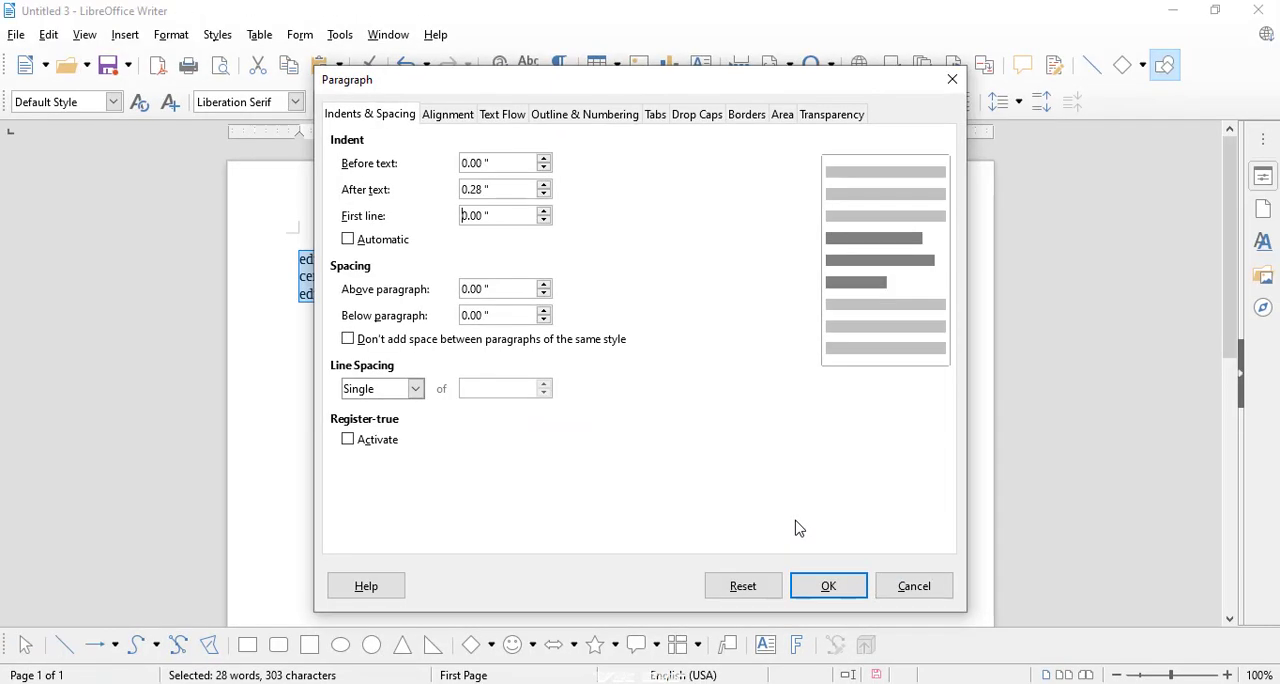
click(849, 587)
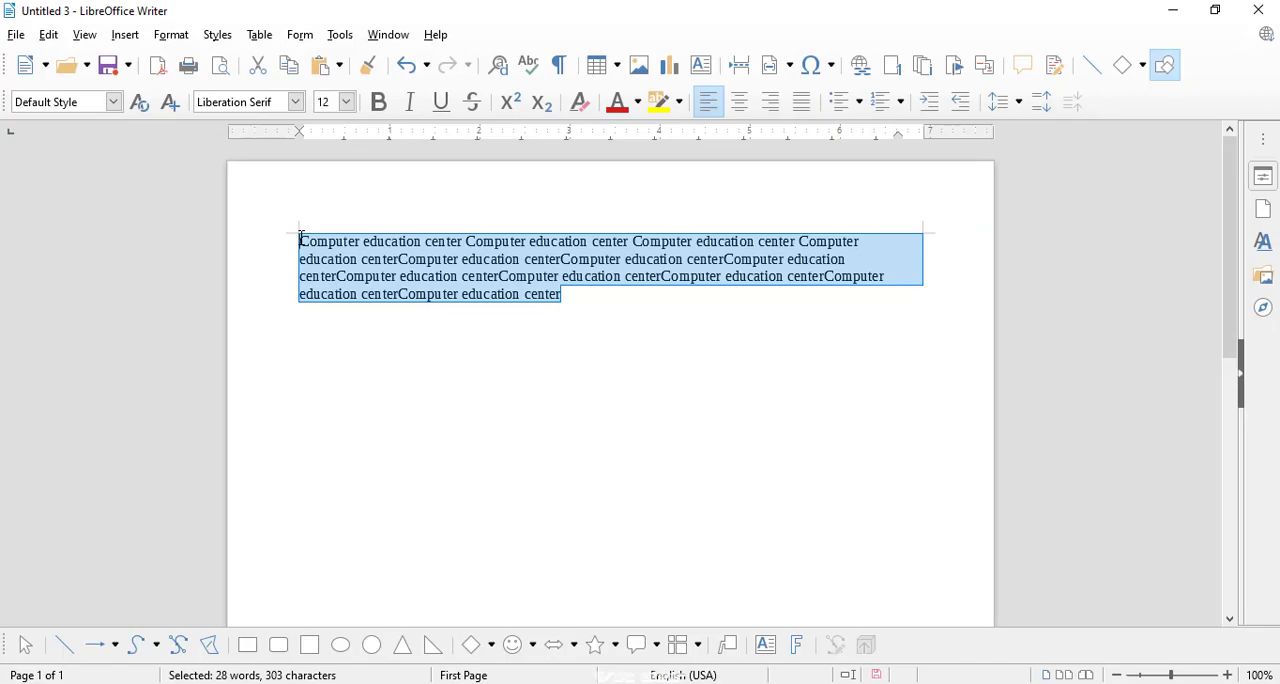
Step: Try 1.15 Lines as the selected paragraph's line spacing, then change it to Double and apply it
click(171, 36)
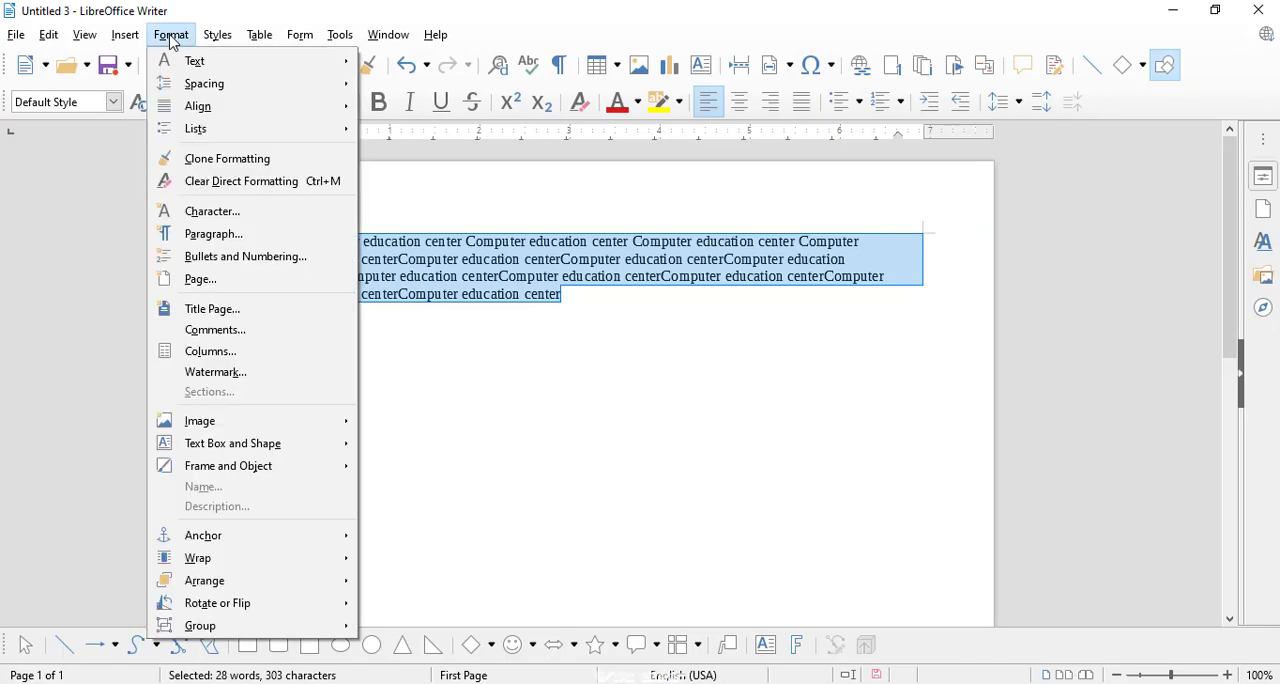
click(207, 237)
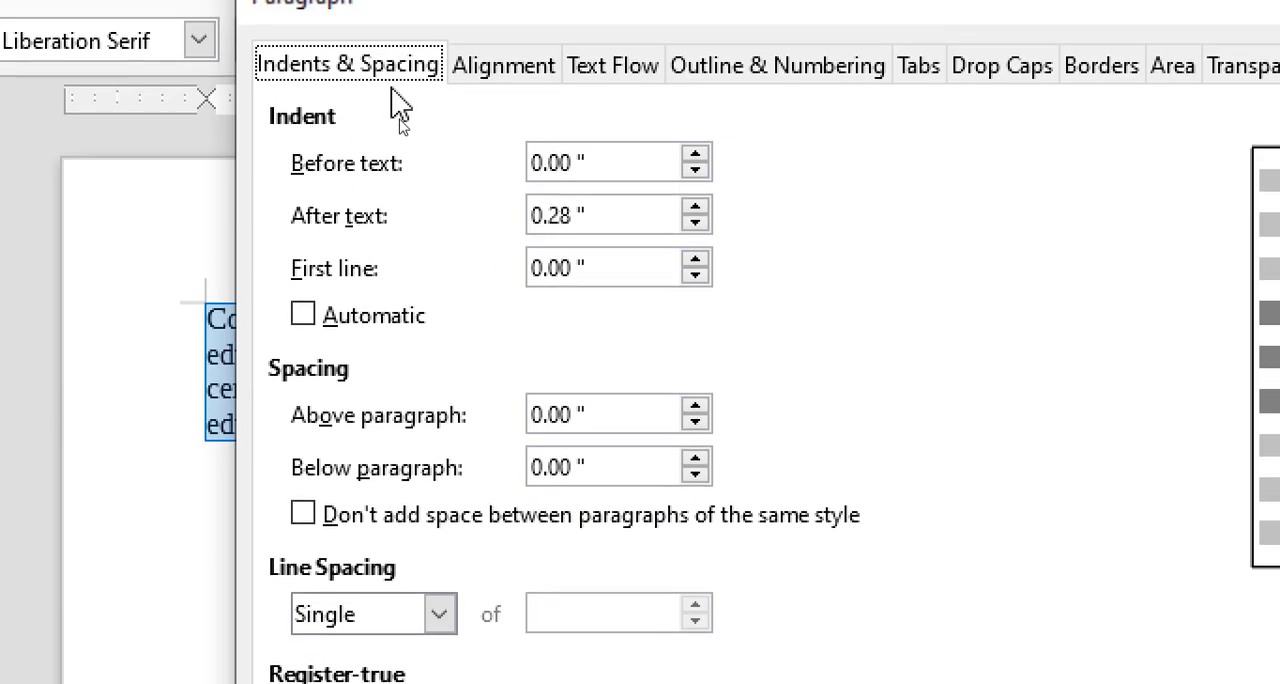
drag(420, 100, 520, 75)
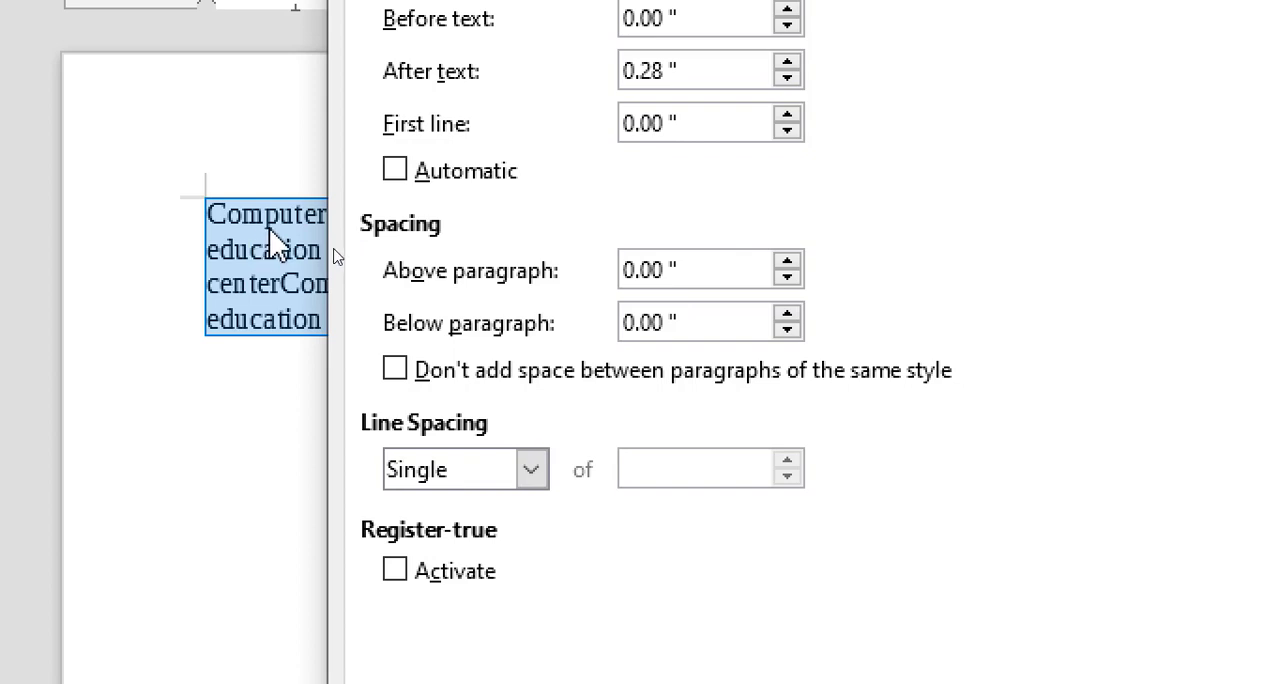
click(531, 469)
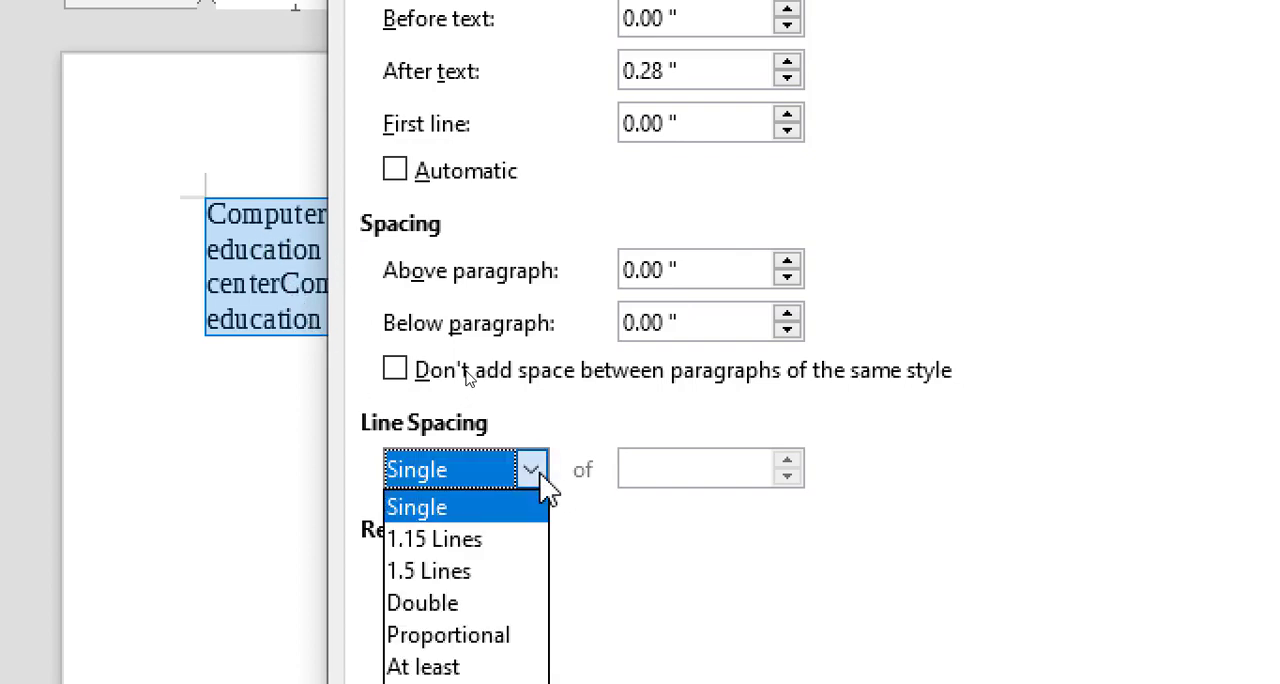
click(489, 540)
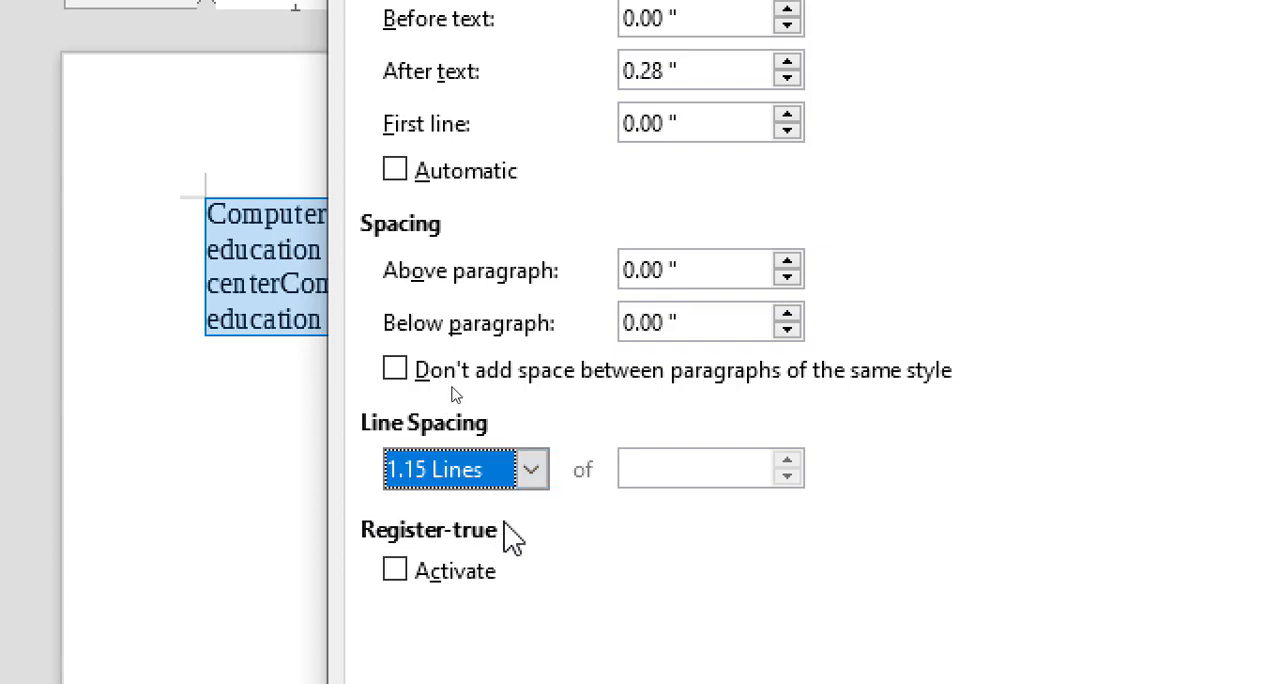
click(531, 468)
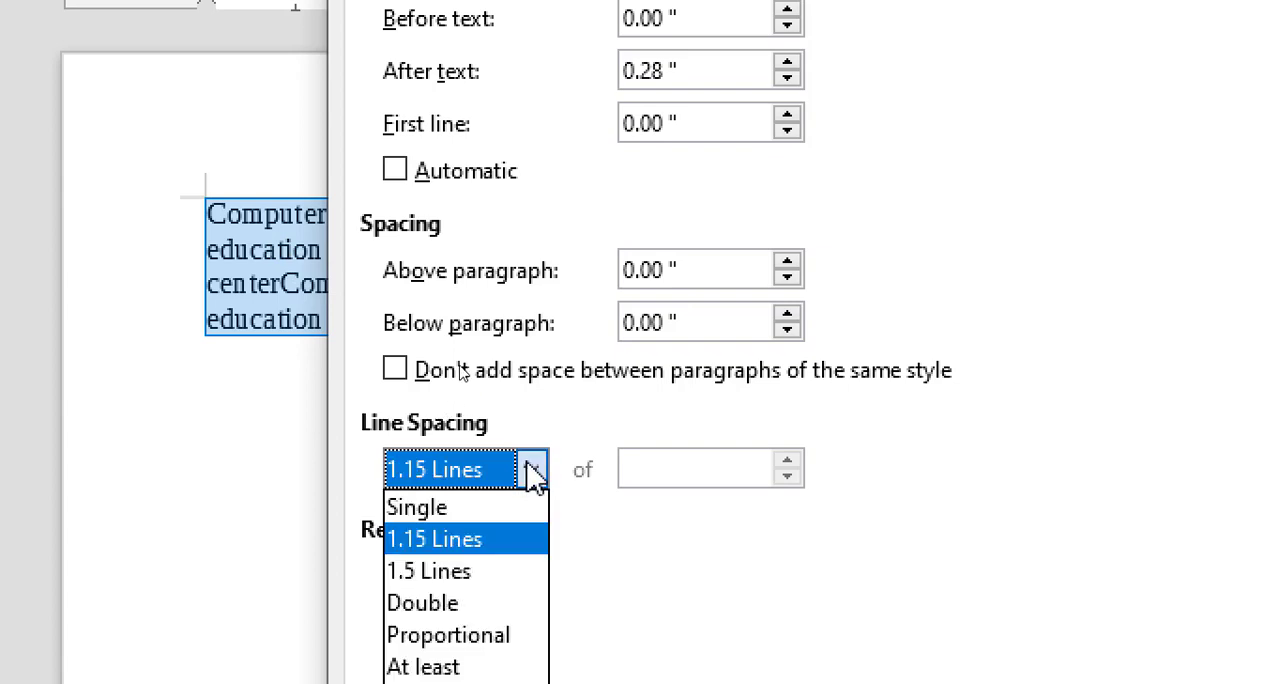
click(440, 603)
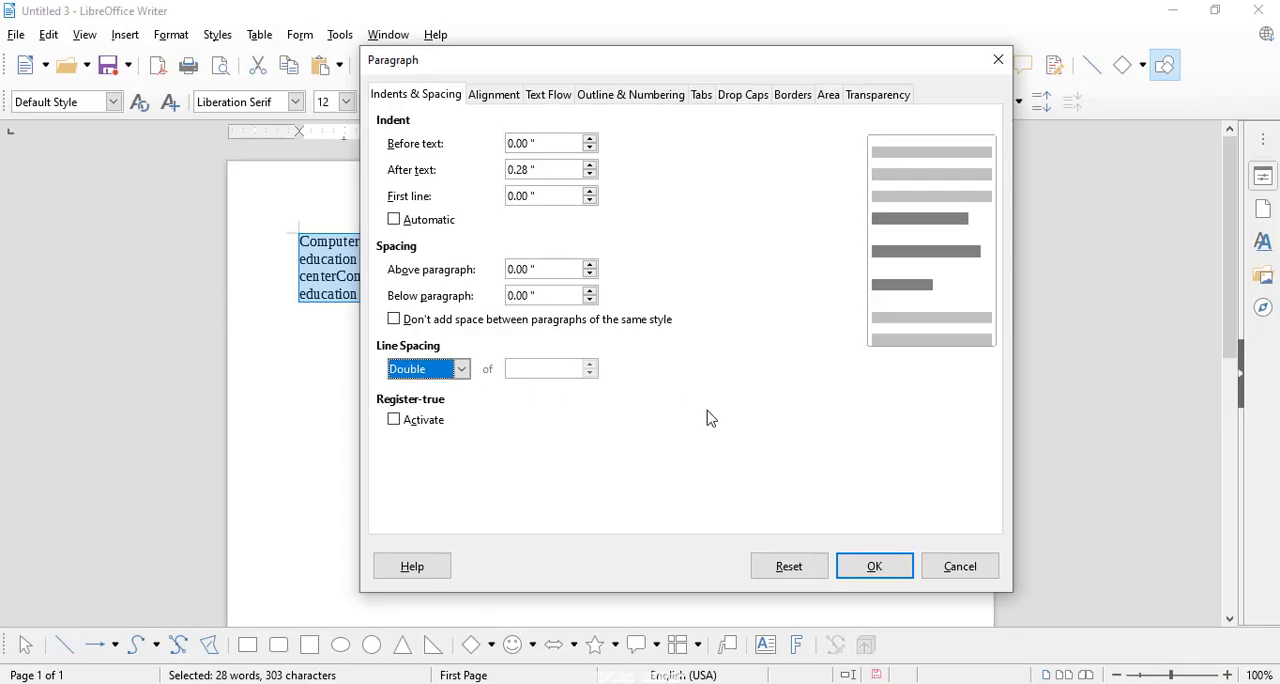
click(852, 566)
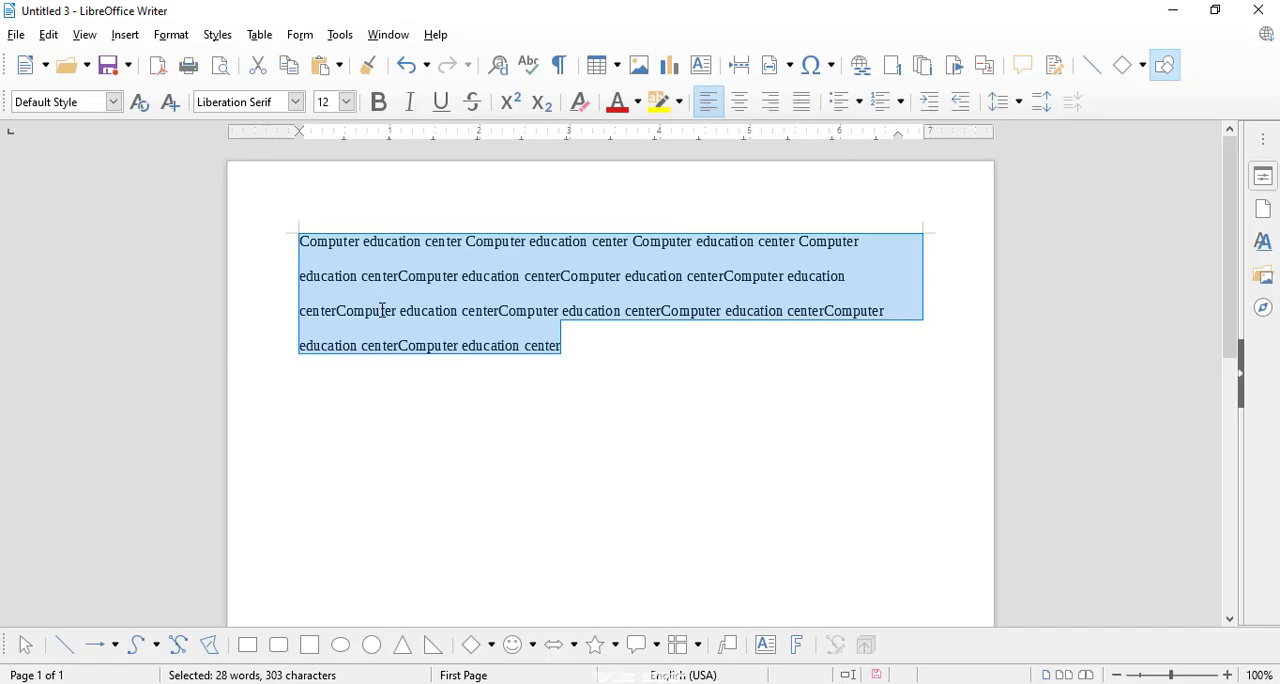
Step: Set the selected paragraph's line spacing back to Single and apply it
click(171, 35)
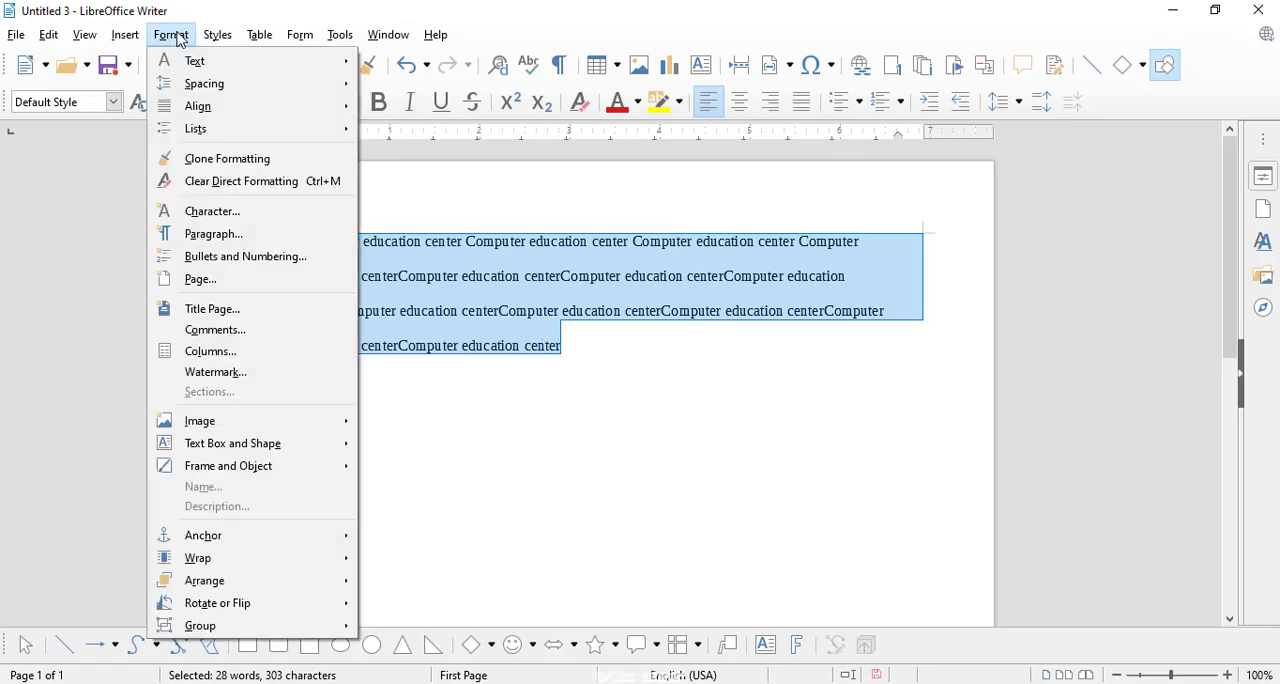
click(207, 234)
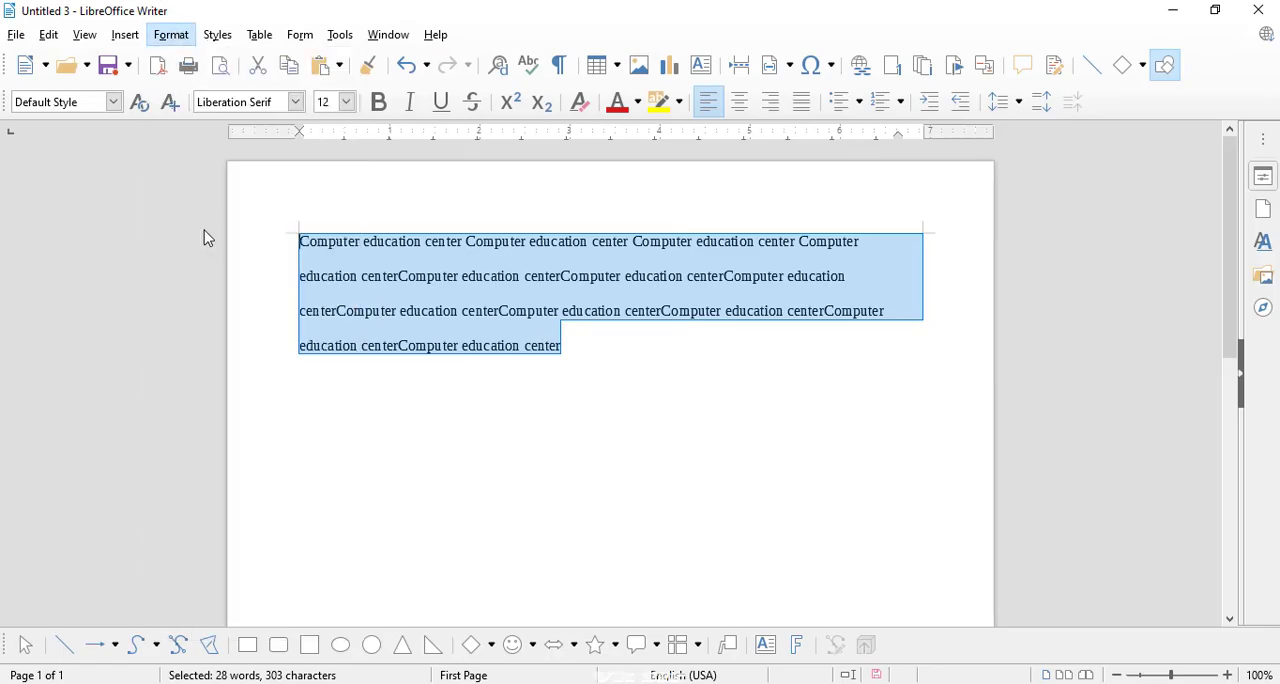
click(418, 388)
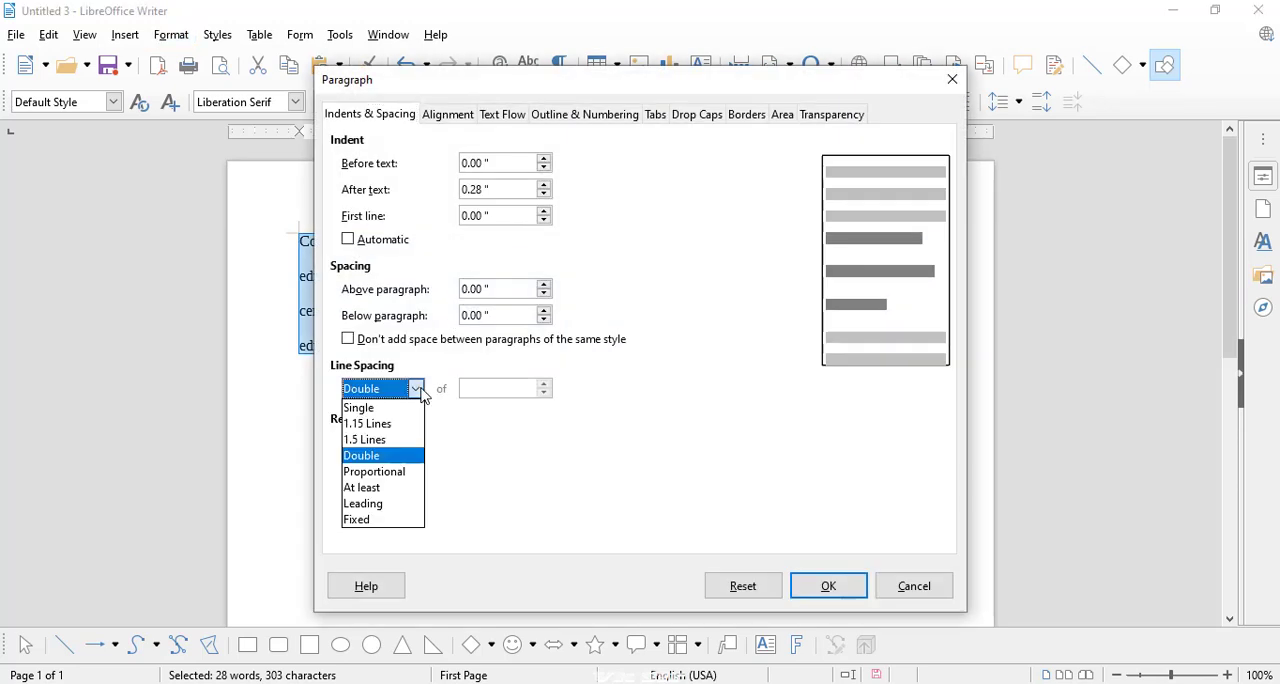
click(376, 409)
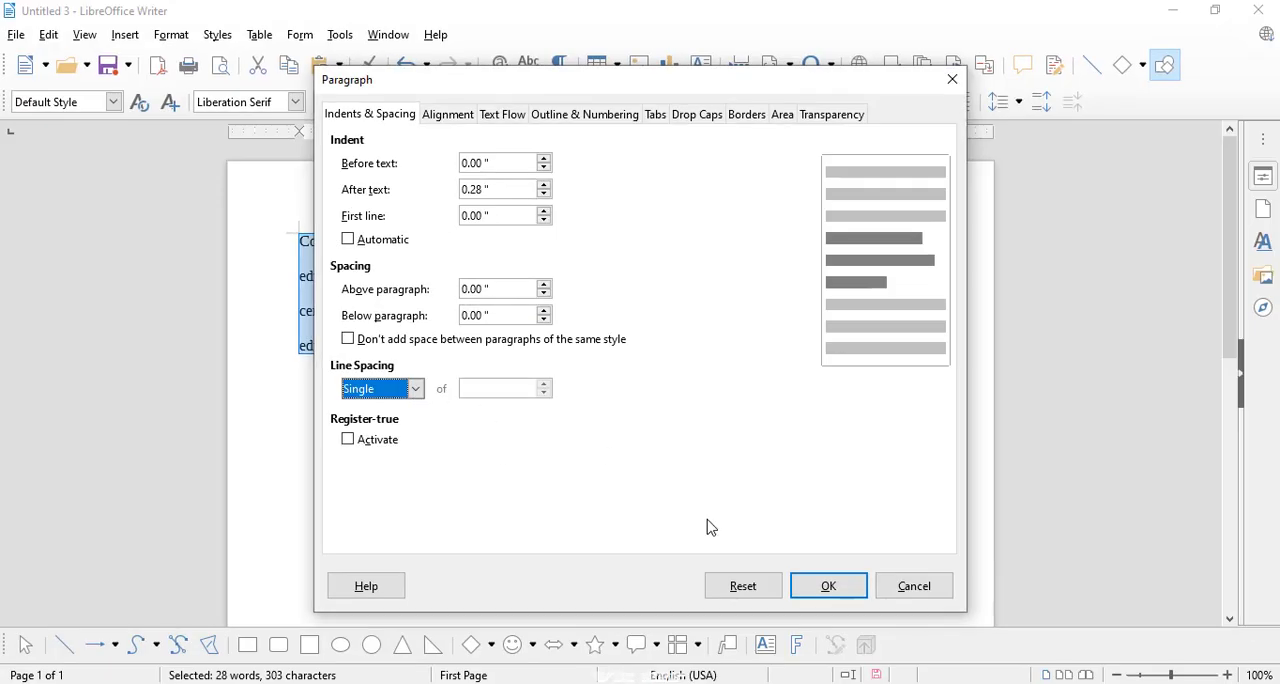
click(818, 588)
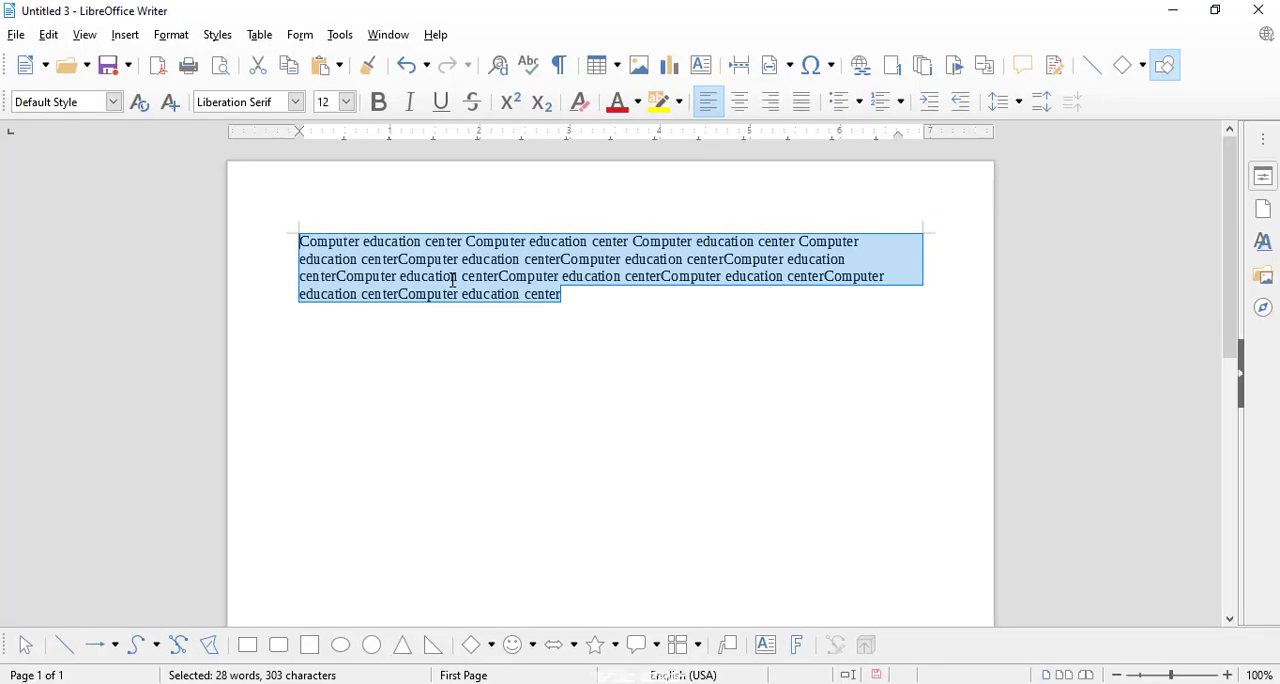
Step: Set the selected paragraph's alignment to Center and apply it
click(171, 36)
click(255, 231)
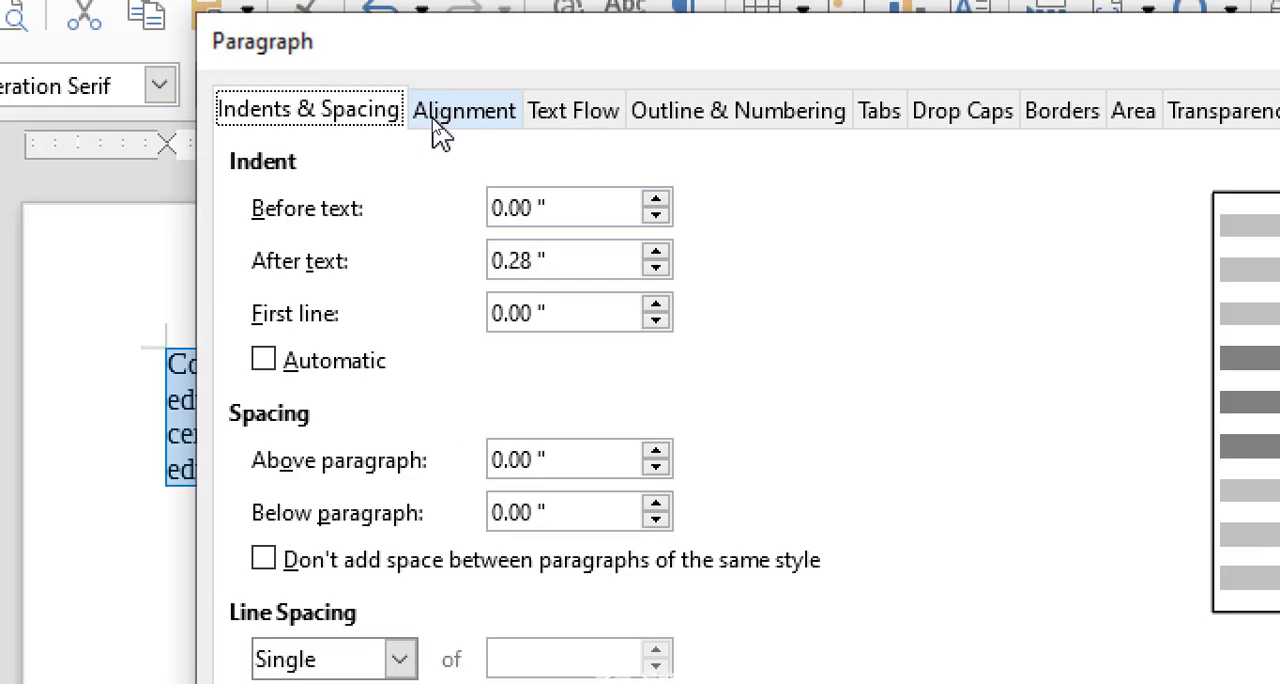
click(434, 122)
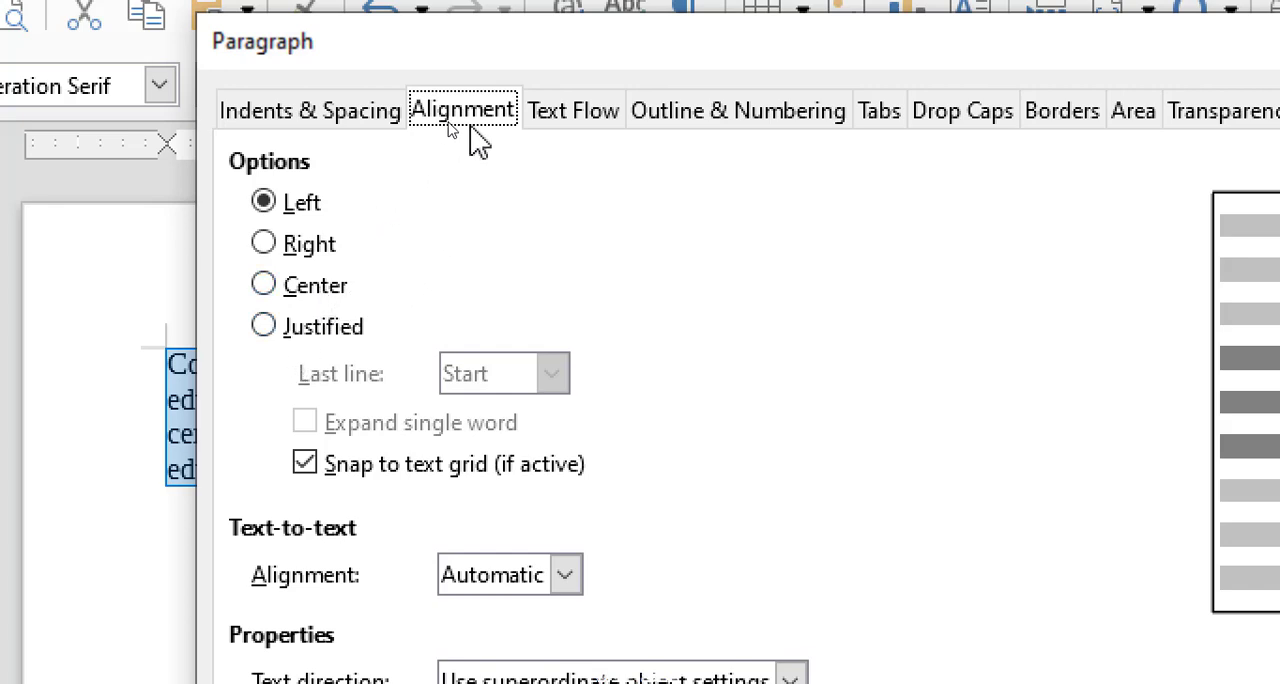
drag(366, 56, 518, 55)
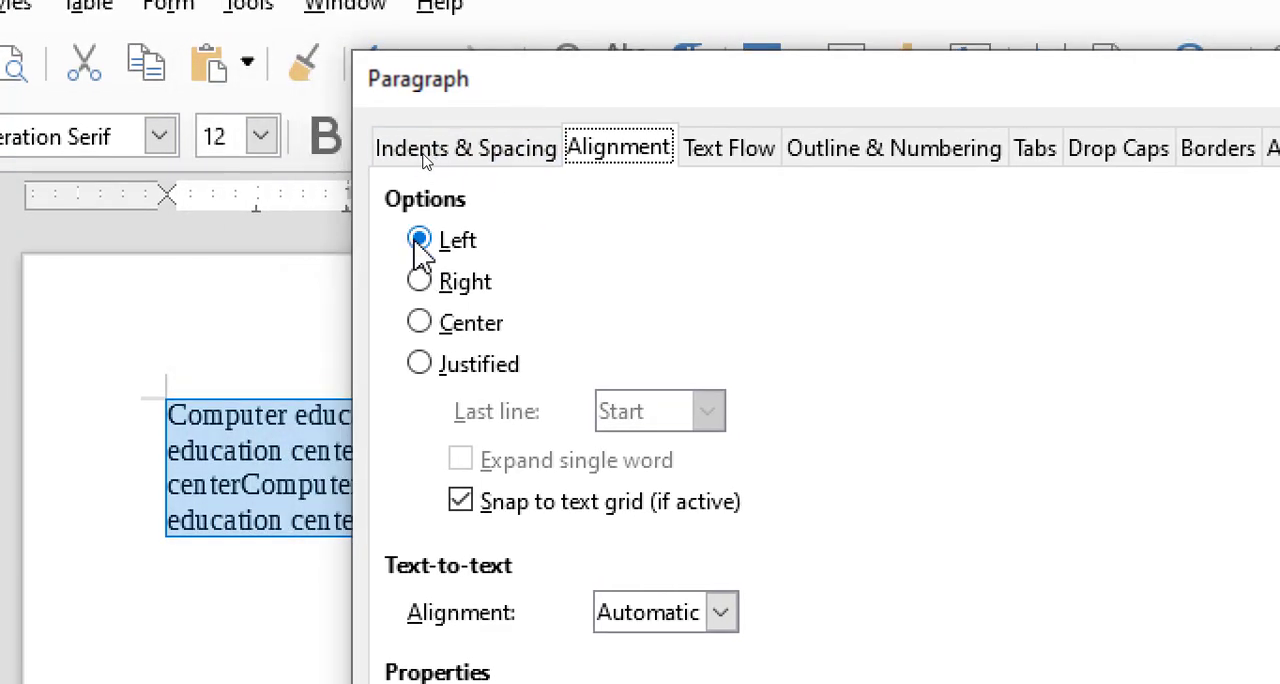
click(436, 335)
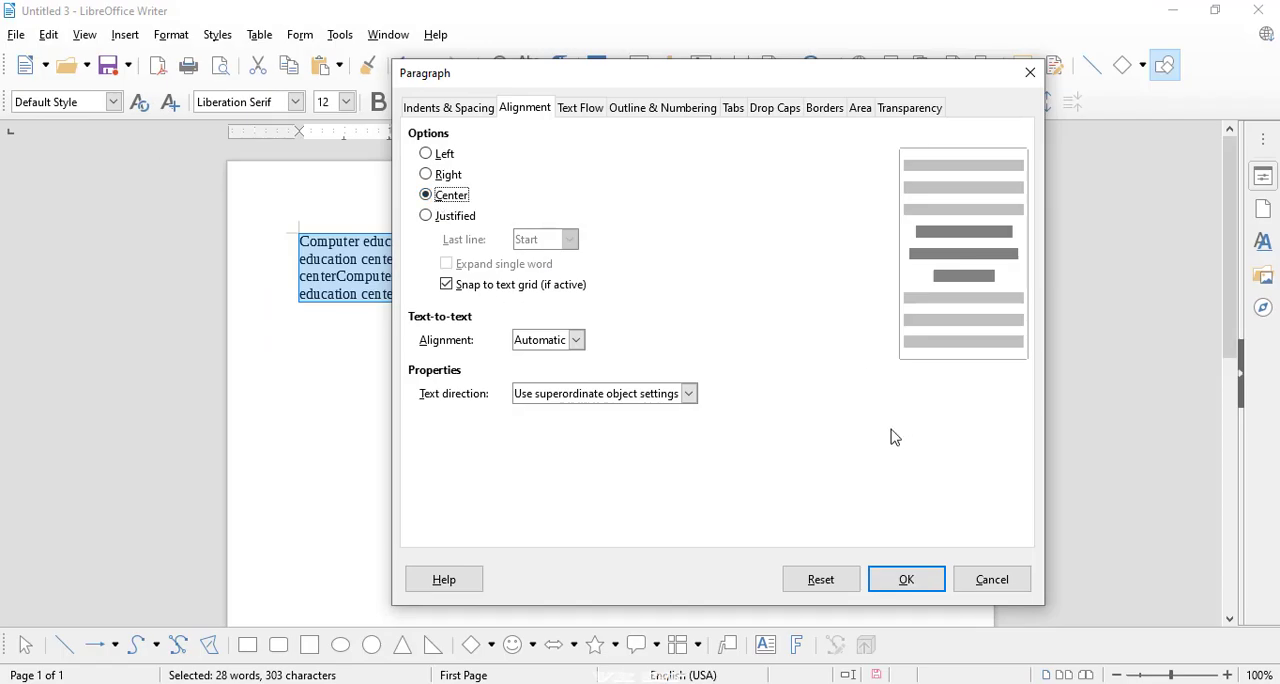
click(910, 579)
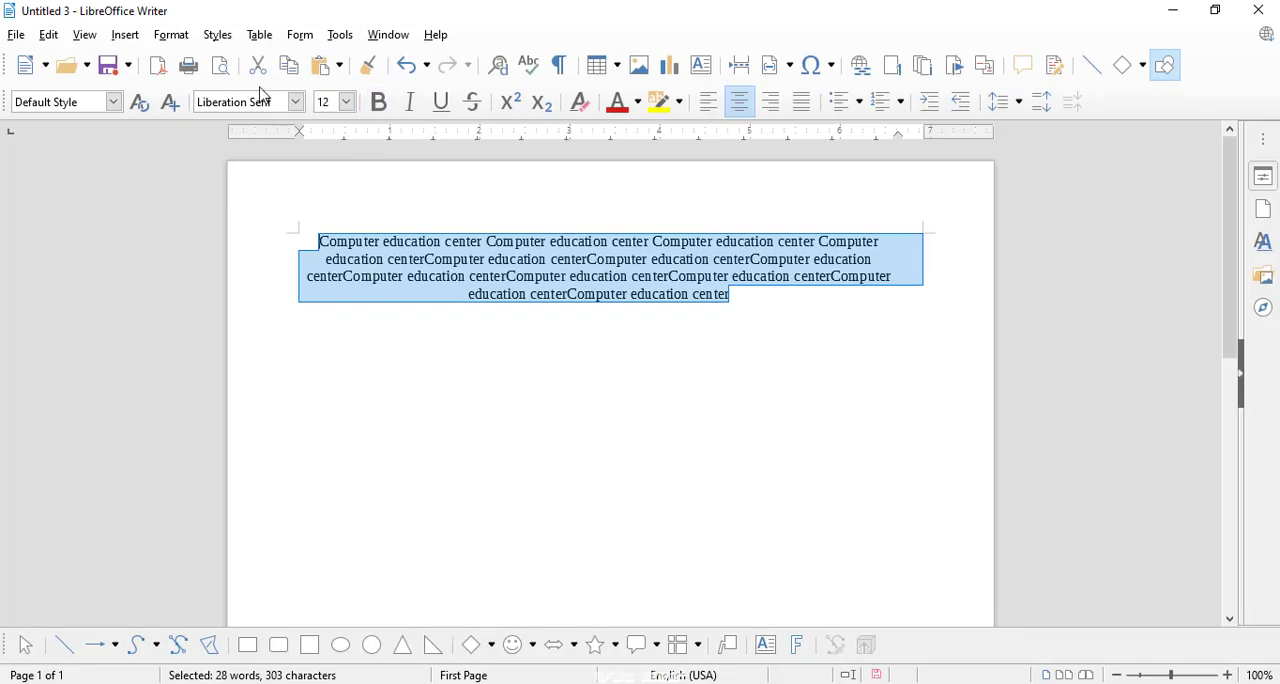
Step: Change the selected paragraph's alignment to Right and apply it
click(176, 38)
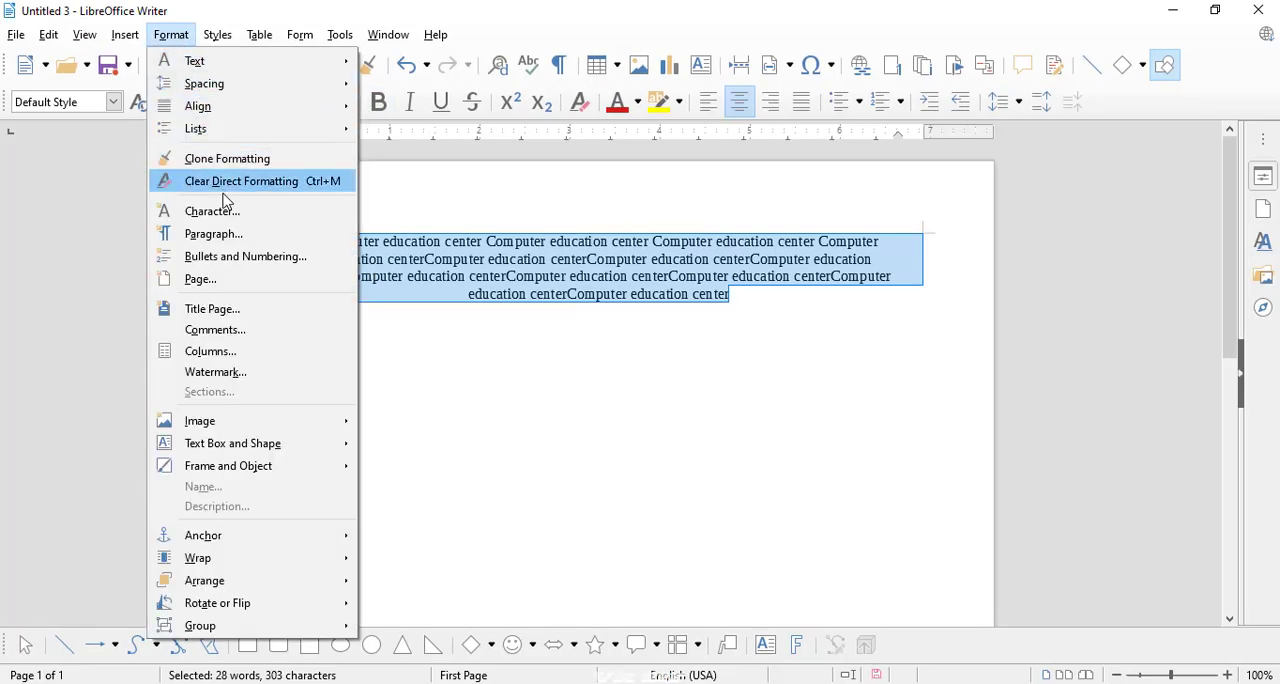
click(224, 232)
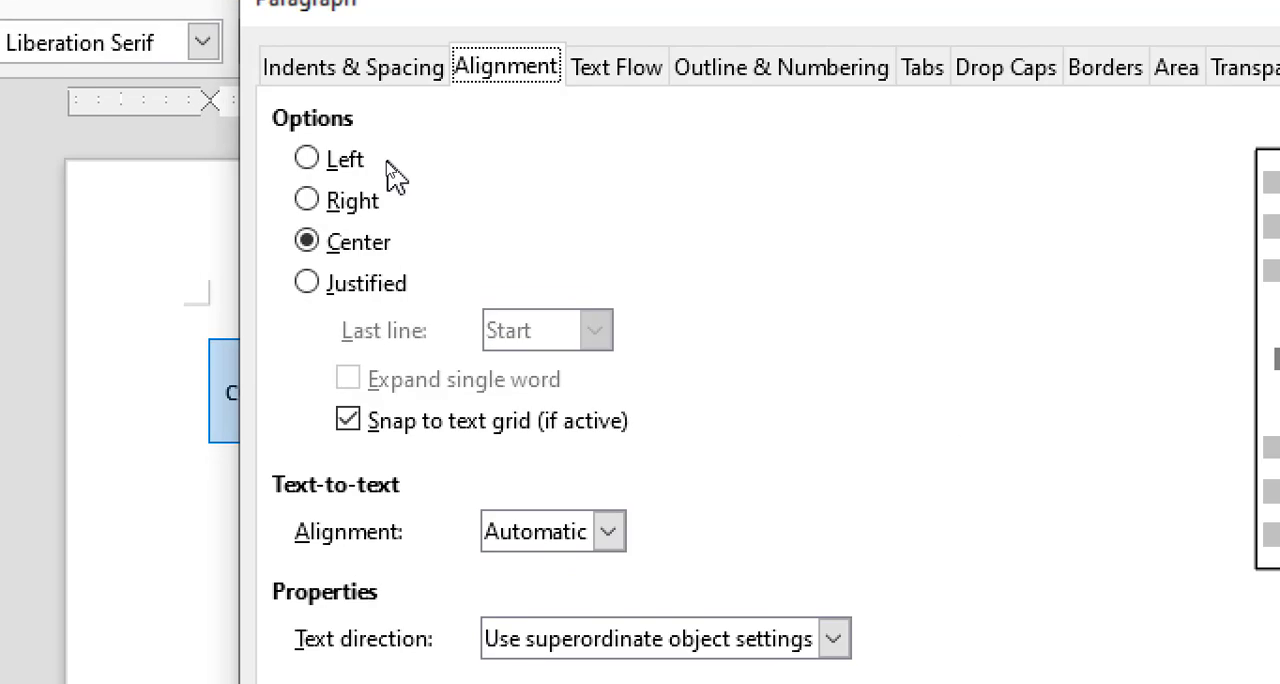
click(355, 201)
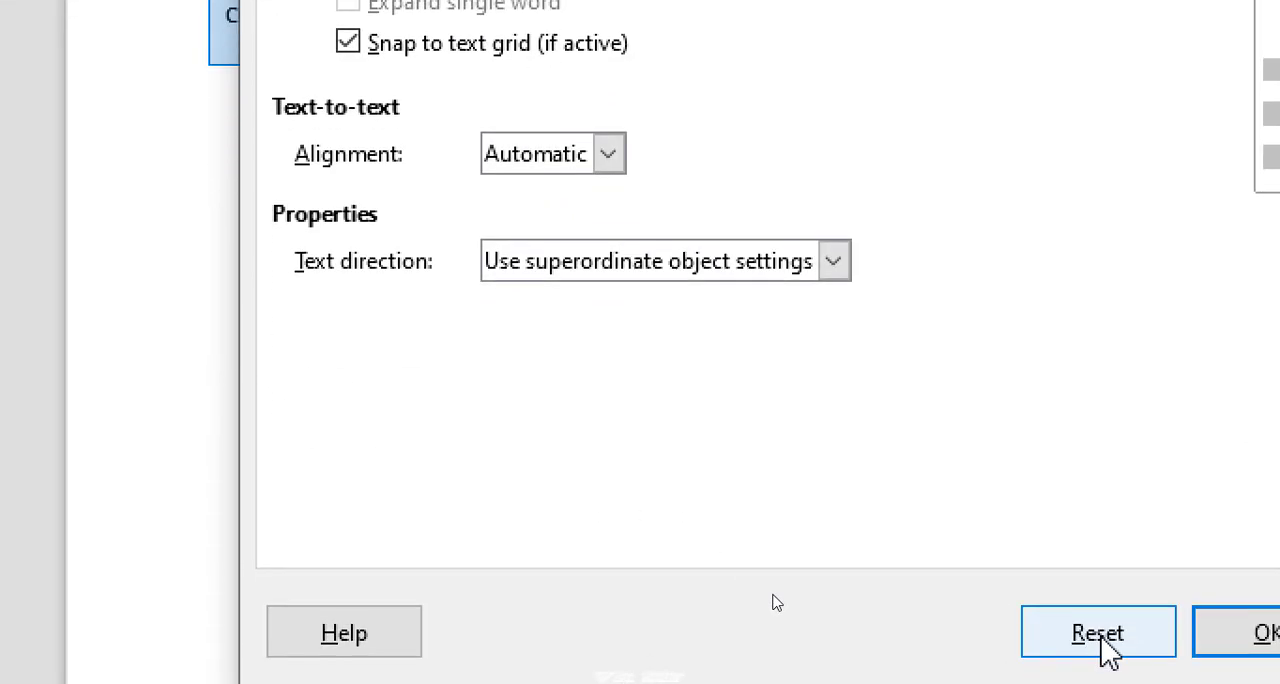
click(1238, 645)
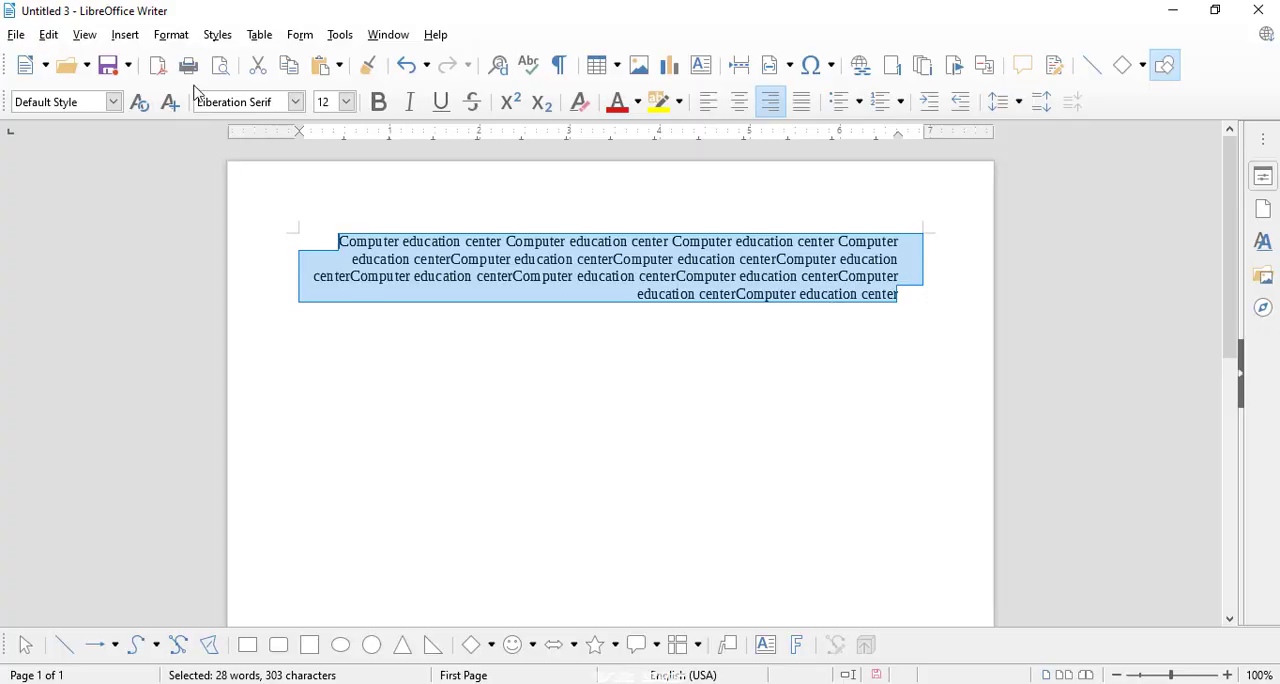
Step: Change the selected paragraph's alignment to Justified and apply it
click(170, 37)
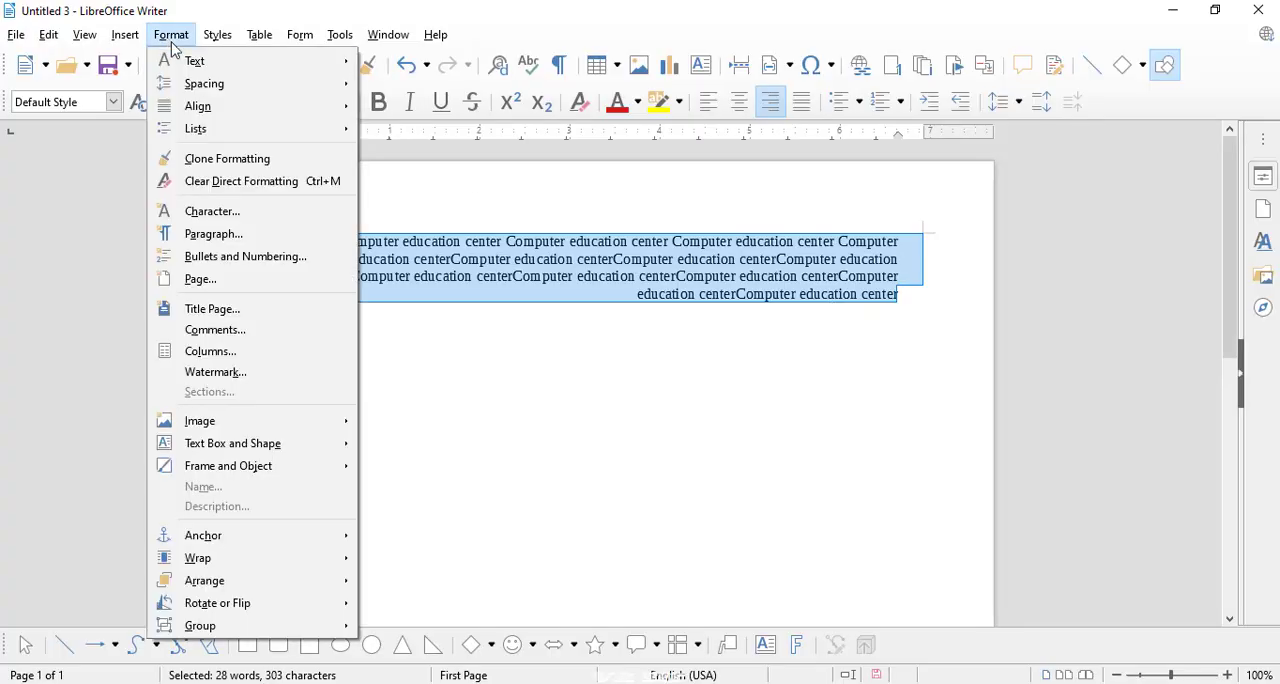
click(212, 235)
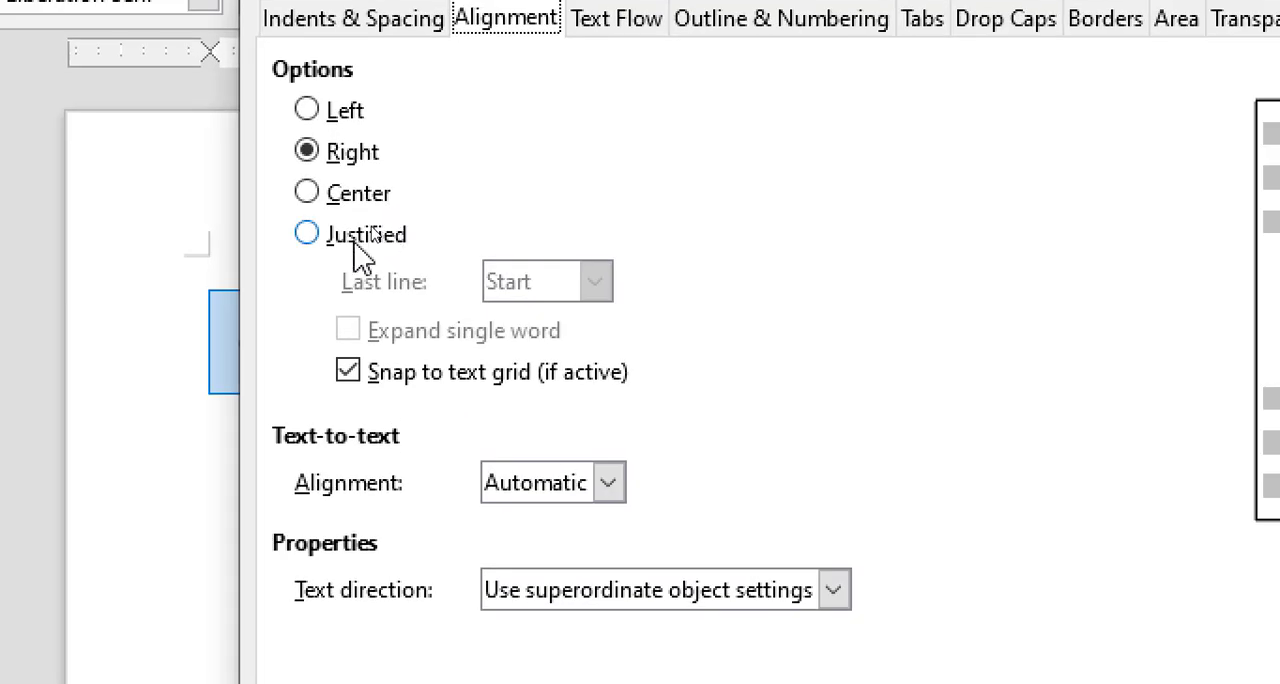
click(370, 226)
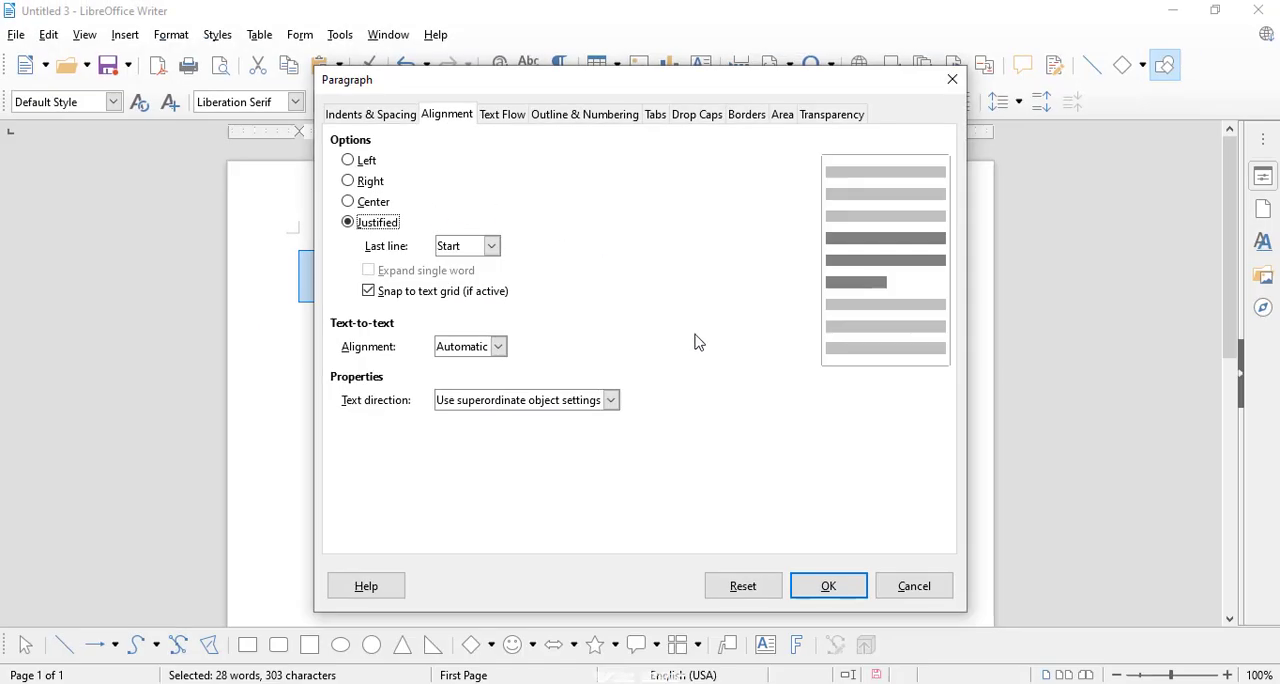
click(828, 586)
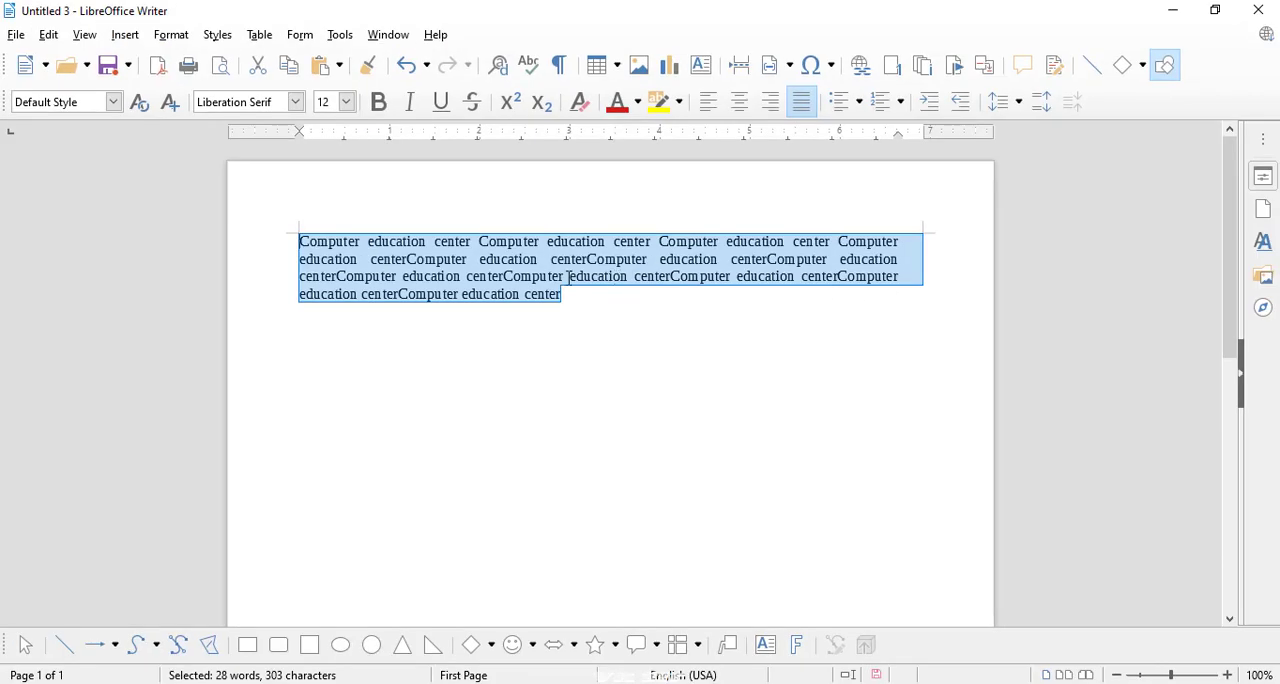
Step: Review the selected paragraph's last-line and text-to-text alignment options and its Text Flow settings
click(171, 35)
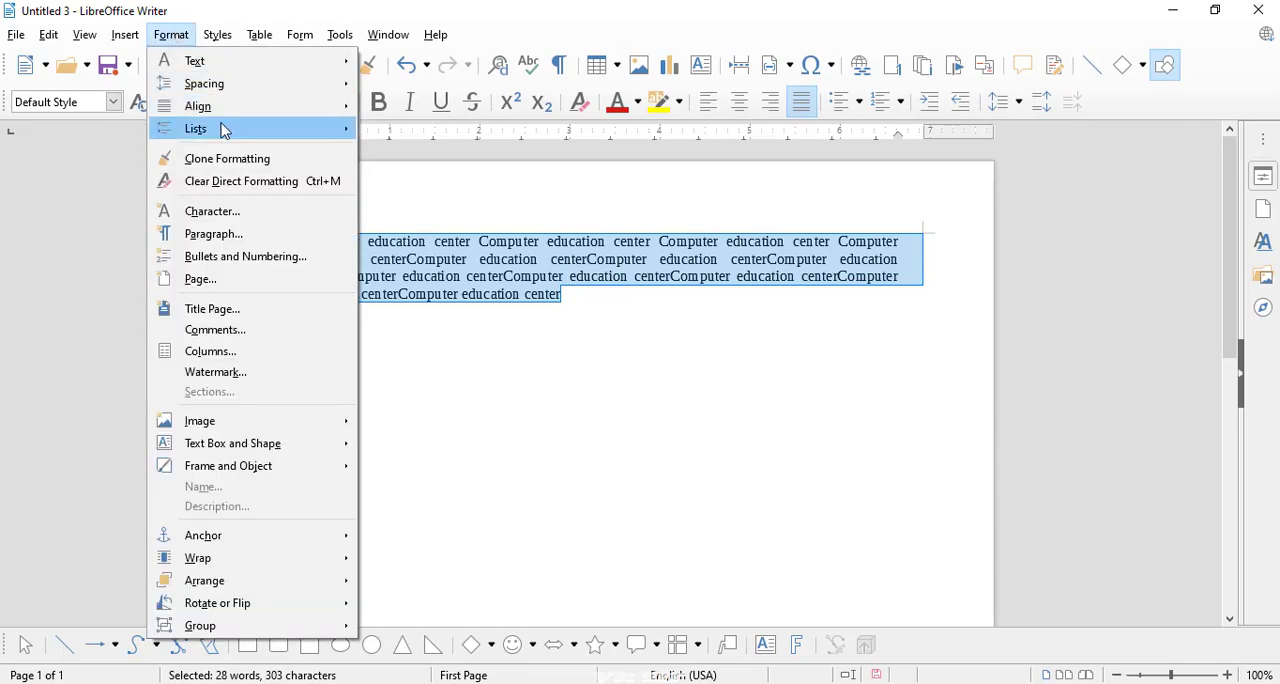
mouse_move(228, 130)
click(207, 233)
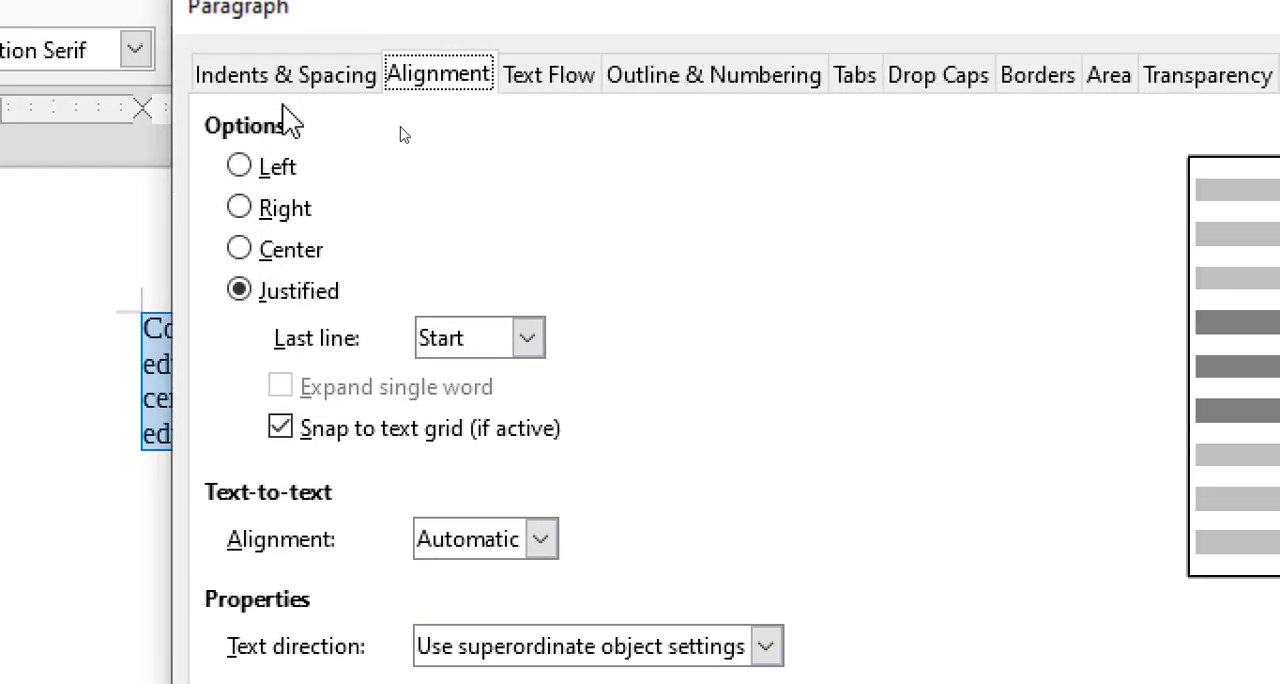
click(450, 345)
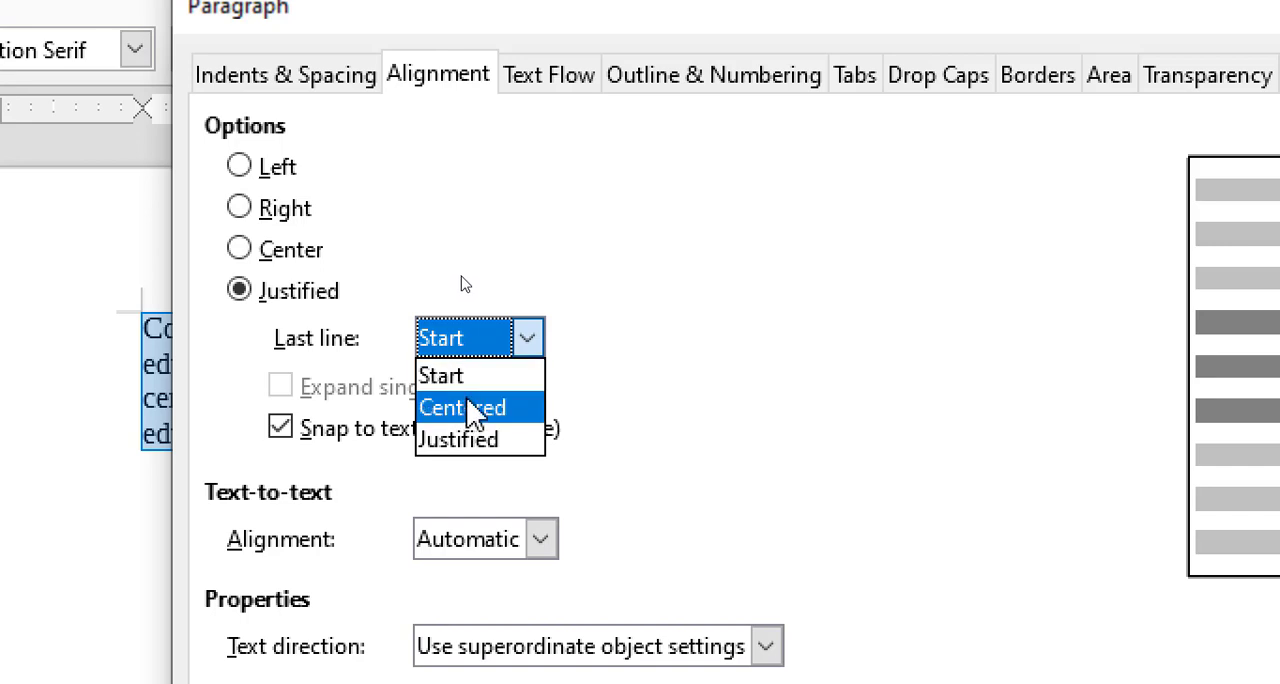
click(596, 370)
click(428, 545)
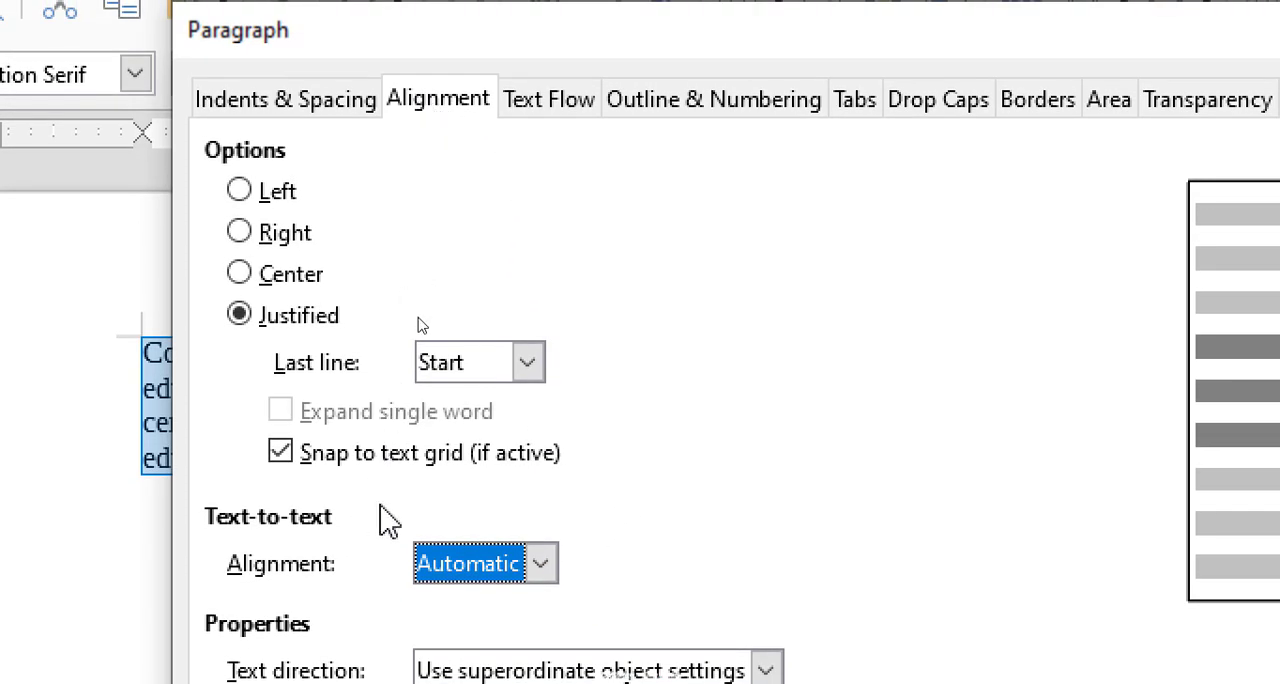
click(557, 122)
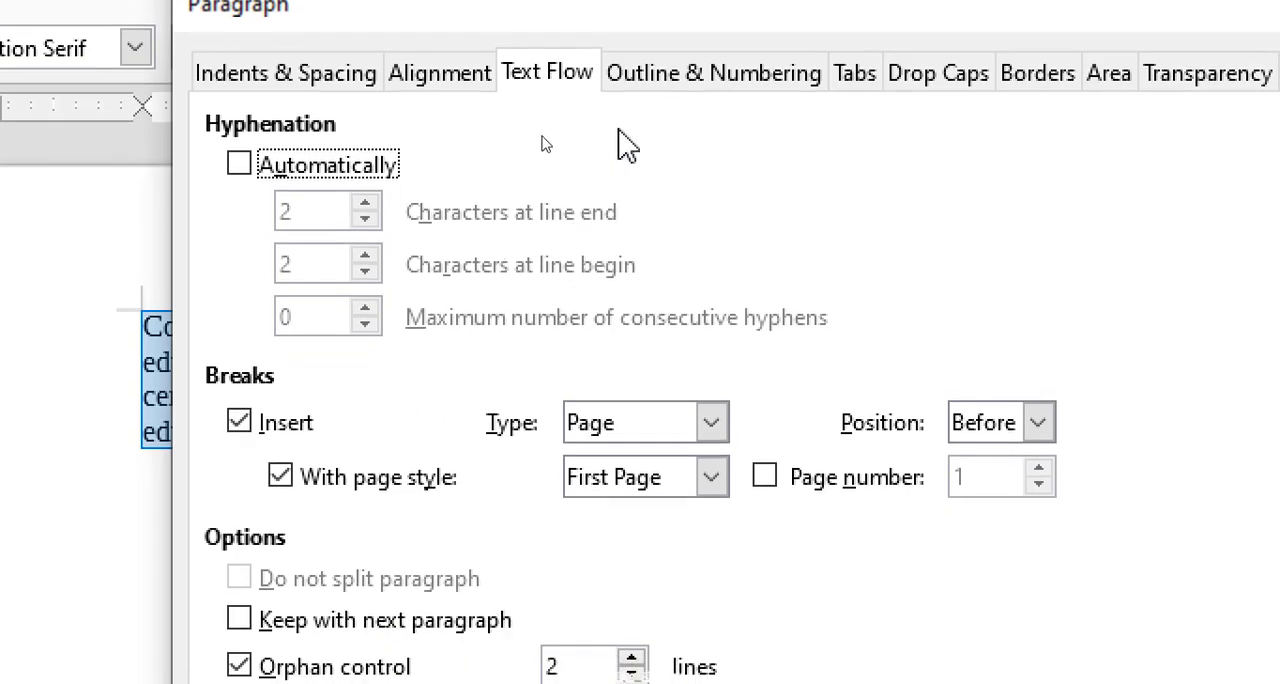
Step: Look through the outline levels, then set the selected paragraph's numbering style to the arrowhead Bullet ➢ and apply it
click(658, 80)
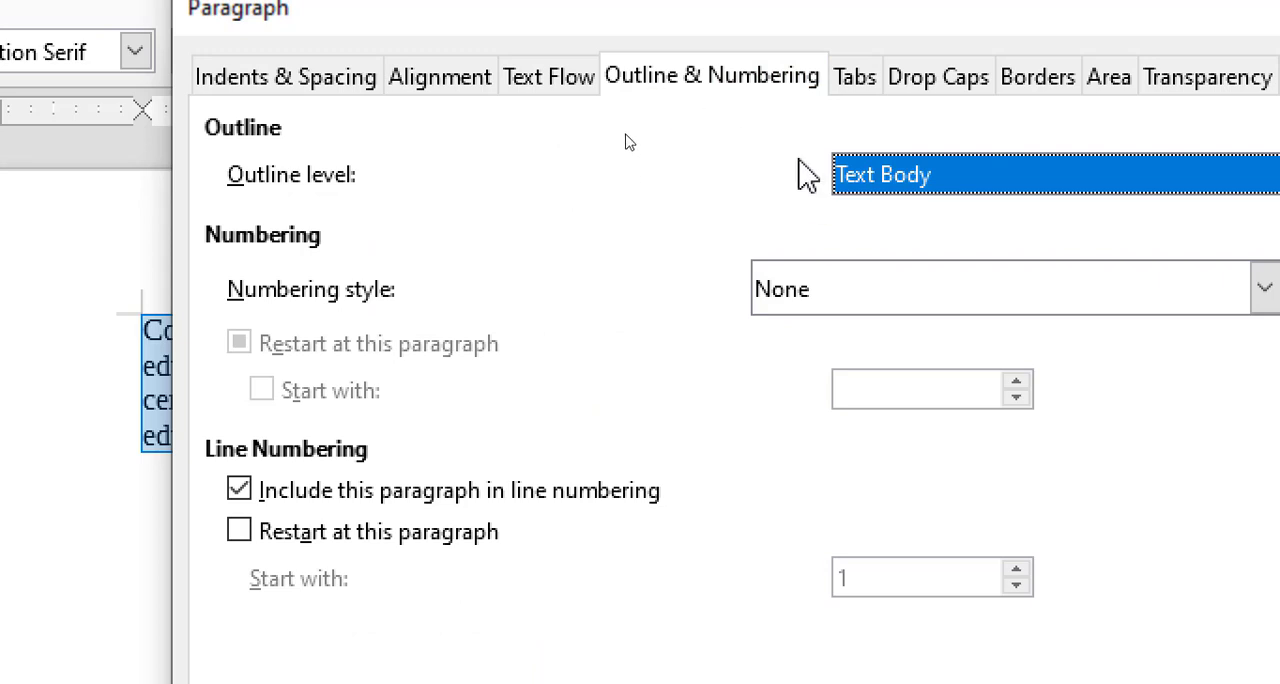
drag(710, 92, 695, 91)
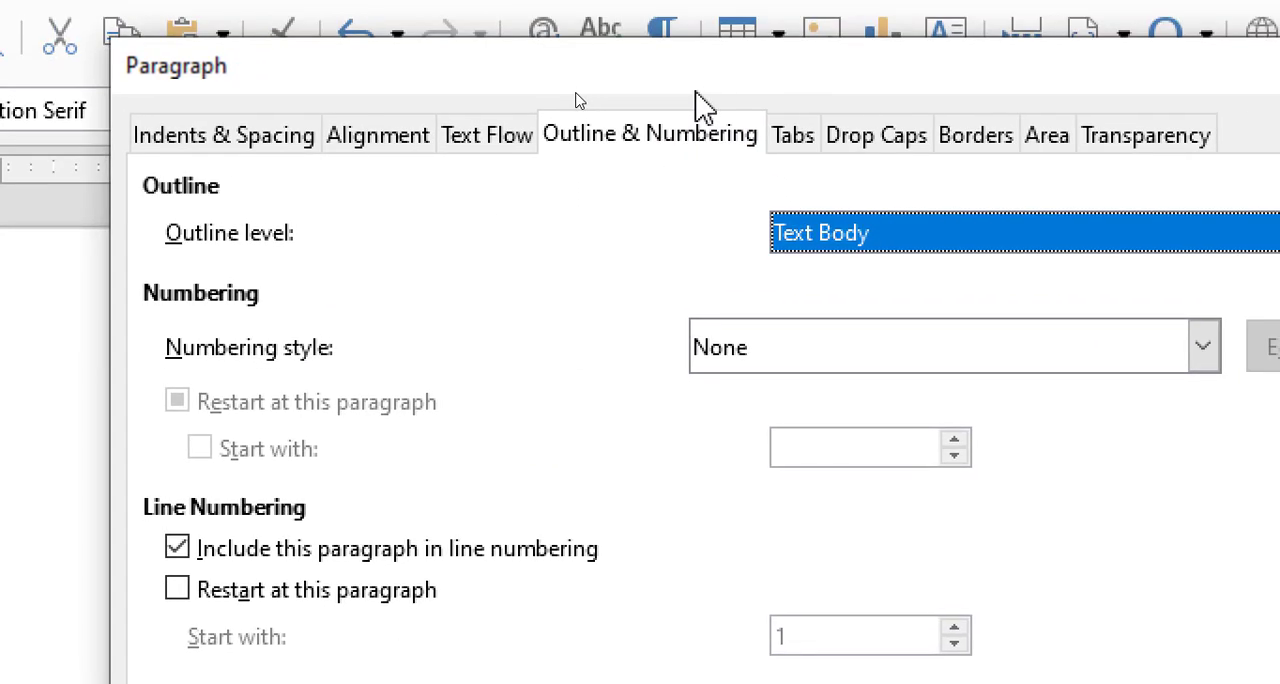
click(868, 229)
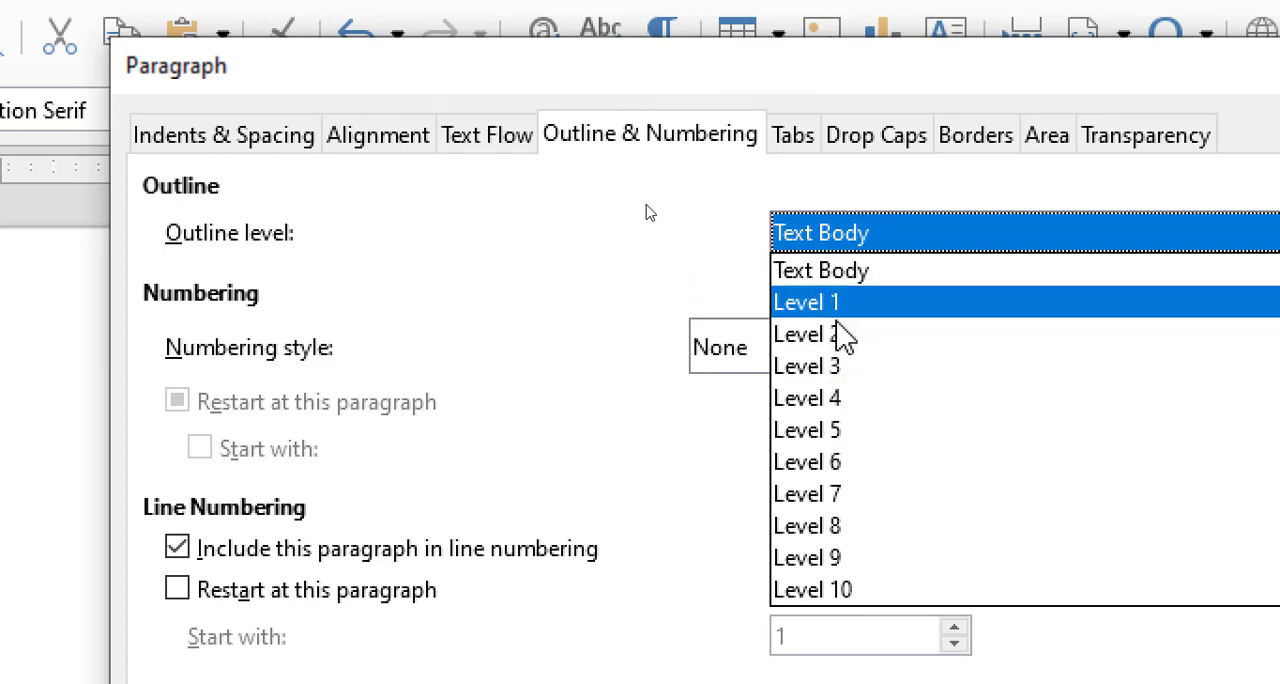
click(692, 470)
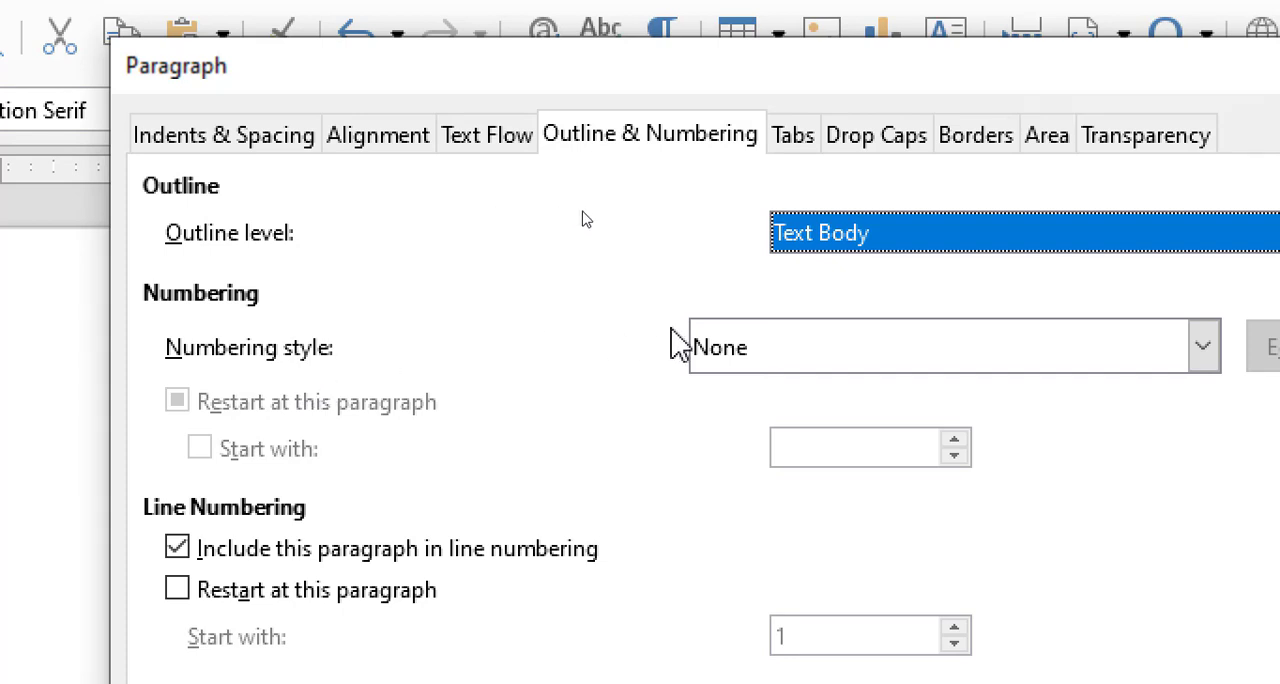
click(780, 346)
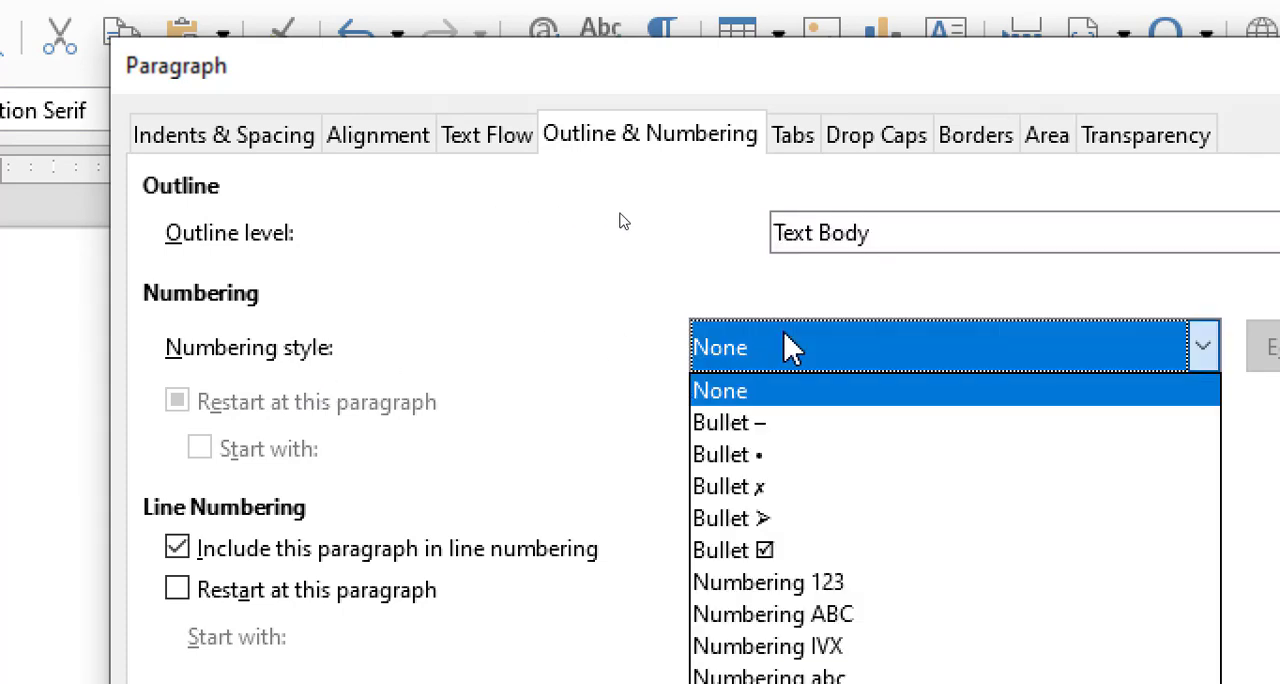
click(769, 525)
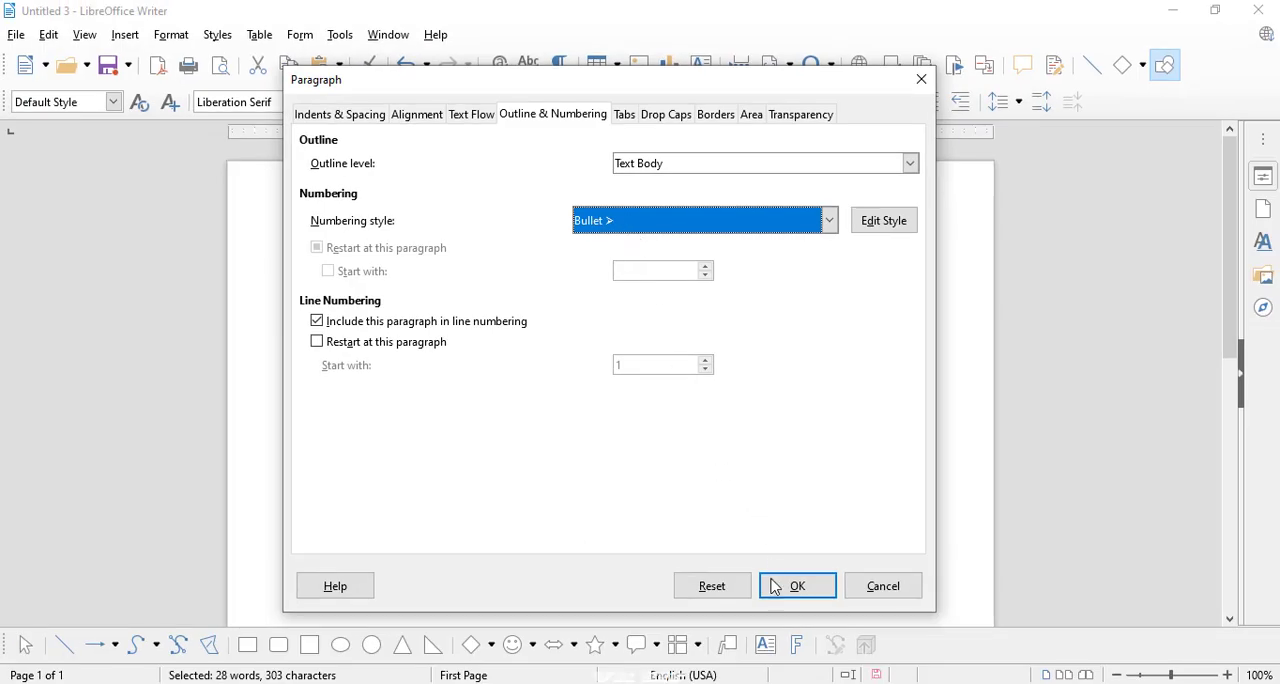
click(776, 585)
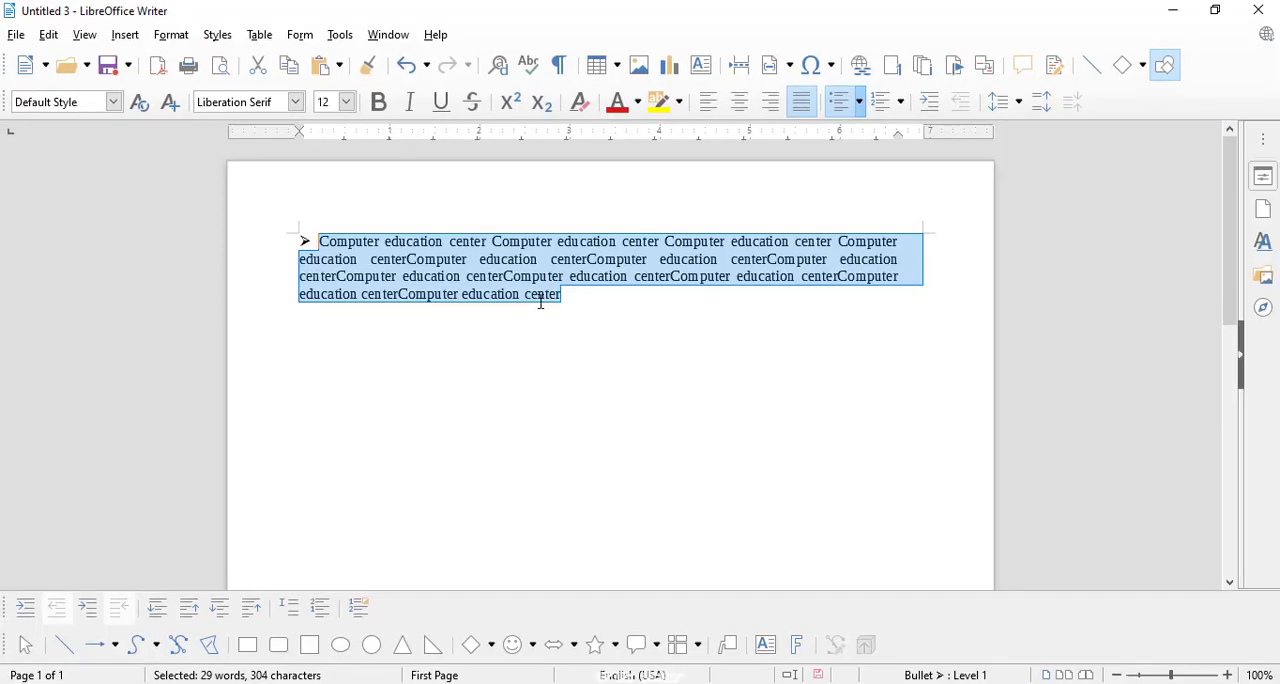
Step: Enter short unbulleted filler lines below the bulleted paragraph, such as "dfmsdklfjdls", "sdf", "dsfdsfds", "f" and "ds"
click(565, 304)
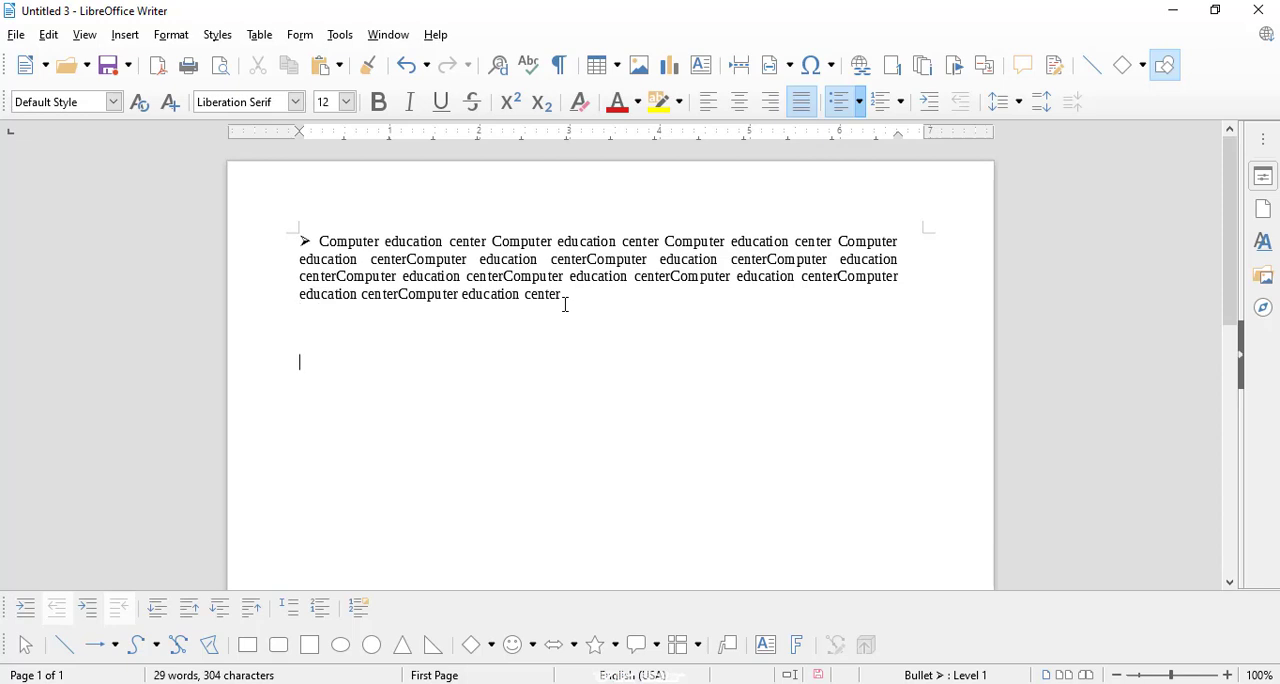
key(BackSpace)
text(dfmsdklfjdls)
key(Return)
text(sd)
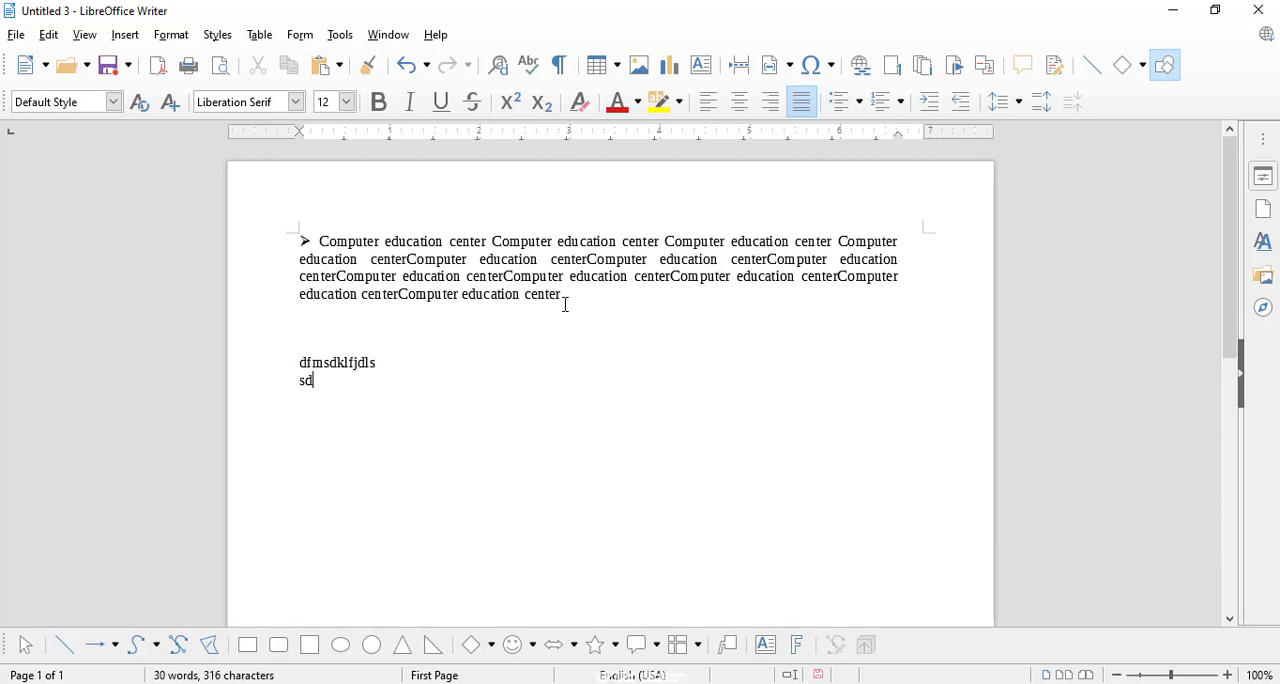
text(dsfds)
key(Return)
text(f)
key(Return)
key(Return)
text(ds)
key(Return)
text(f ds f)
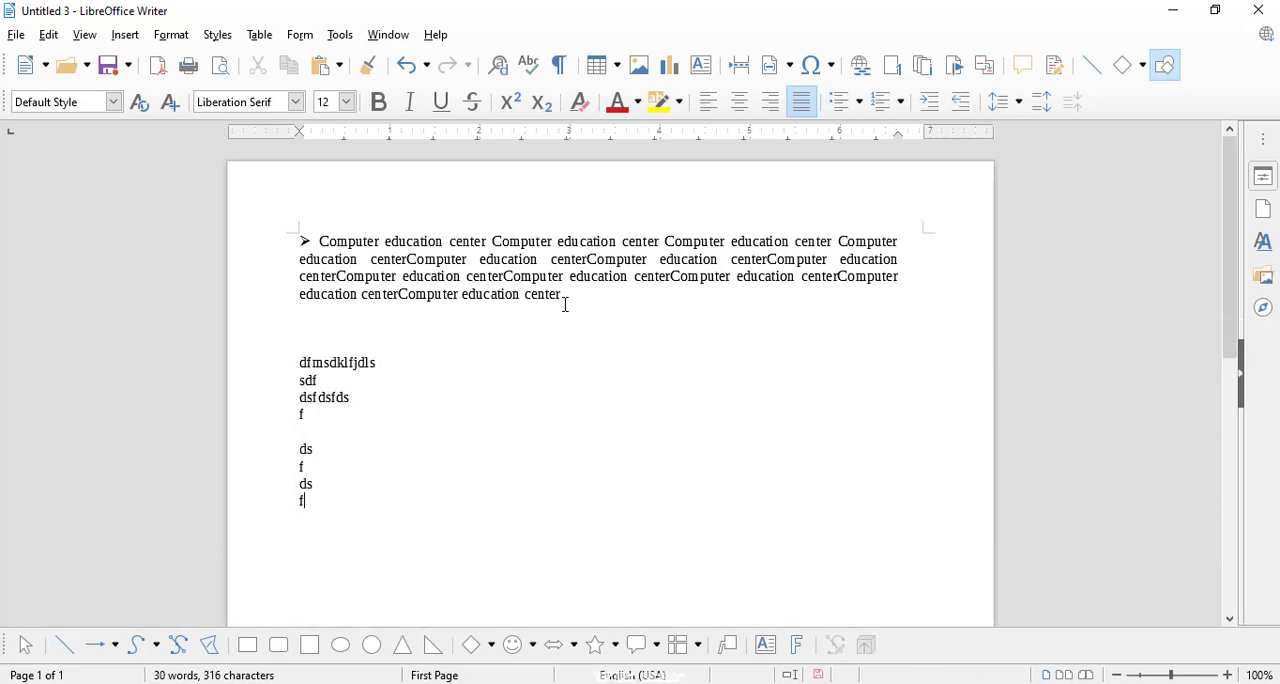
Step: Select the filler lines below the bulleted paragraph and apply the Numbering 123 style to them
drag(289, 473, 277, 340)
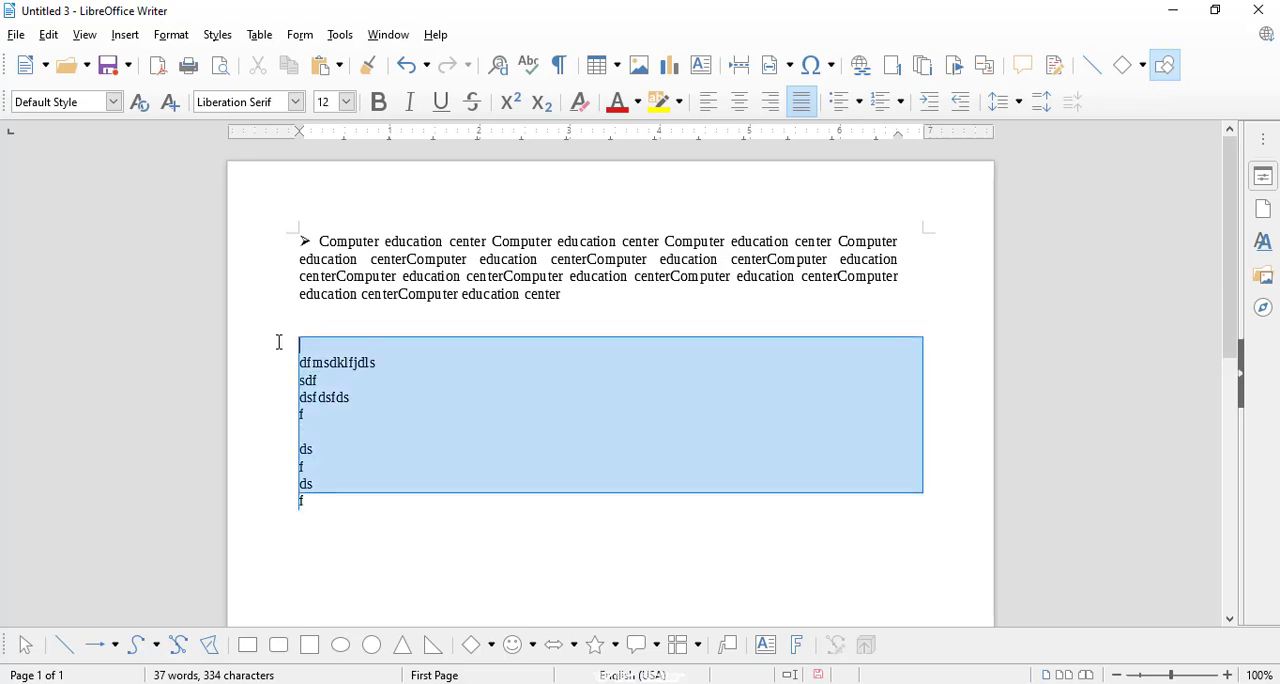
click(171, 35)
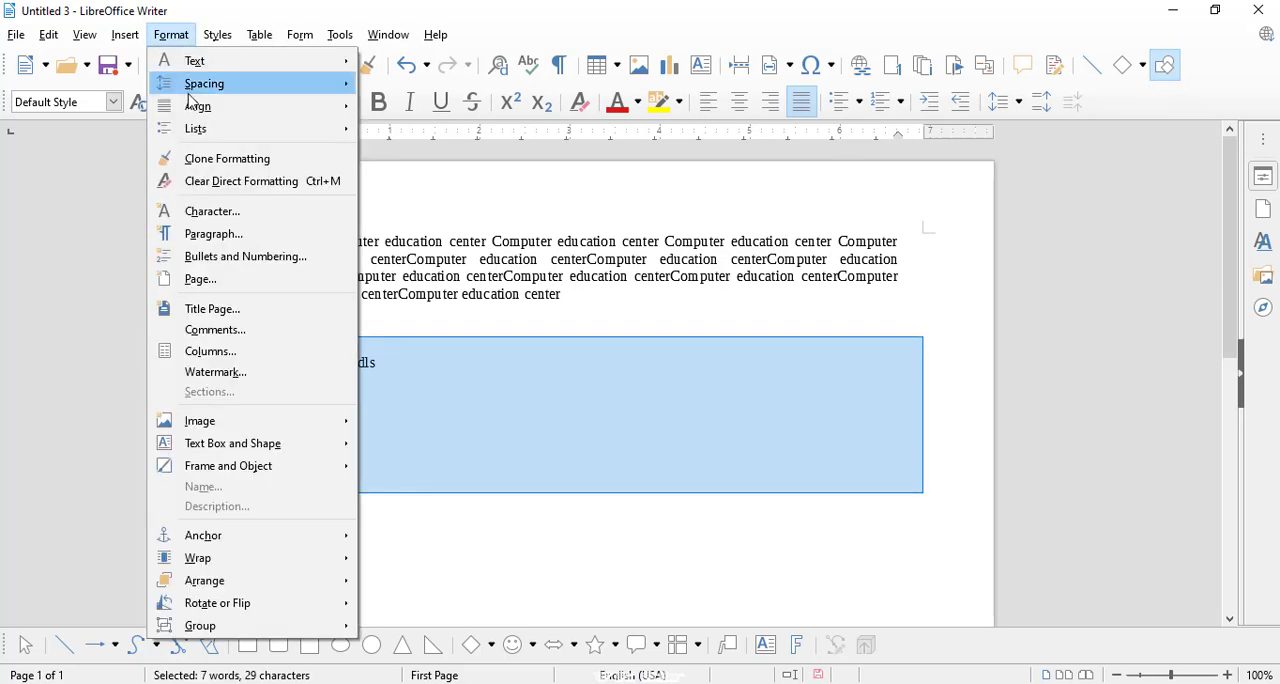
click(205, 233)
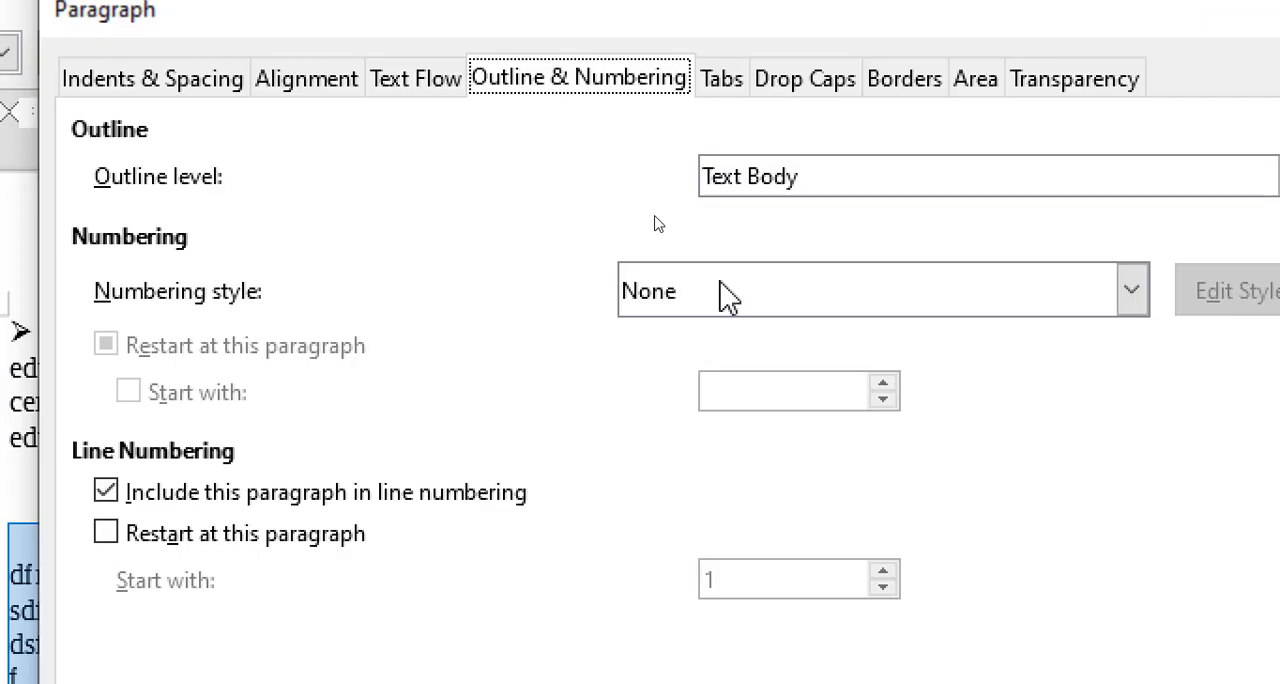
click(657, 223)
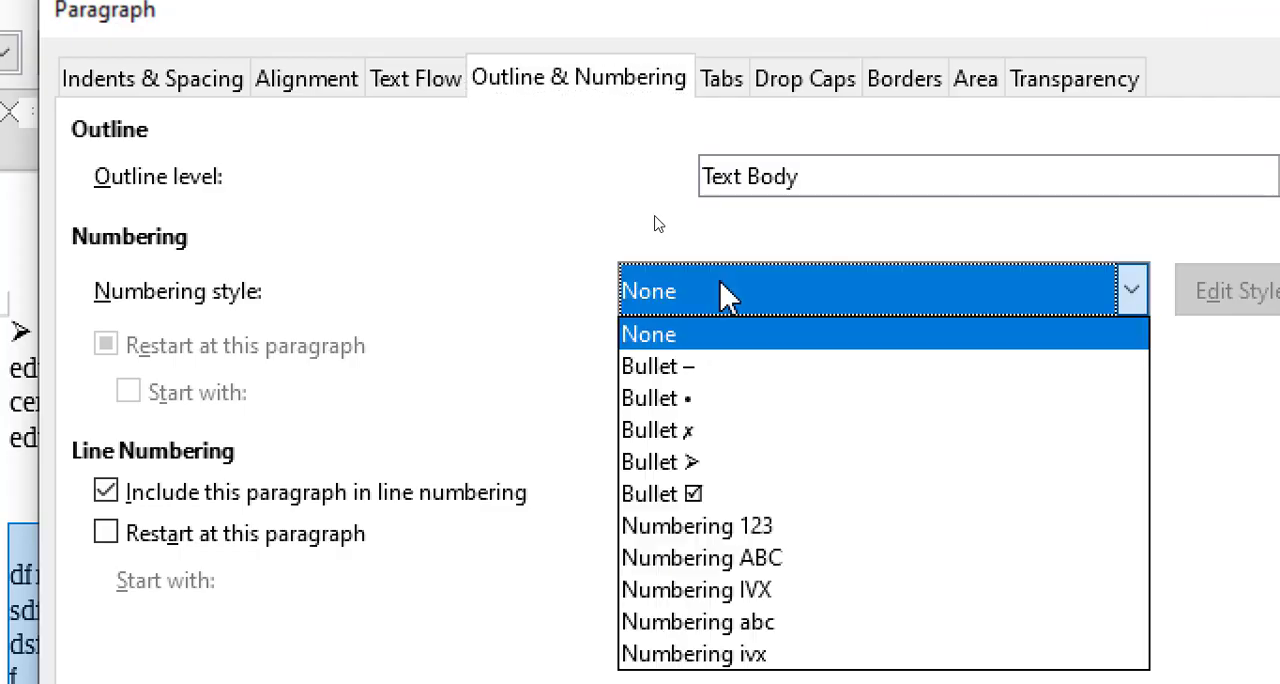
click(730, 526)
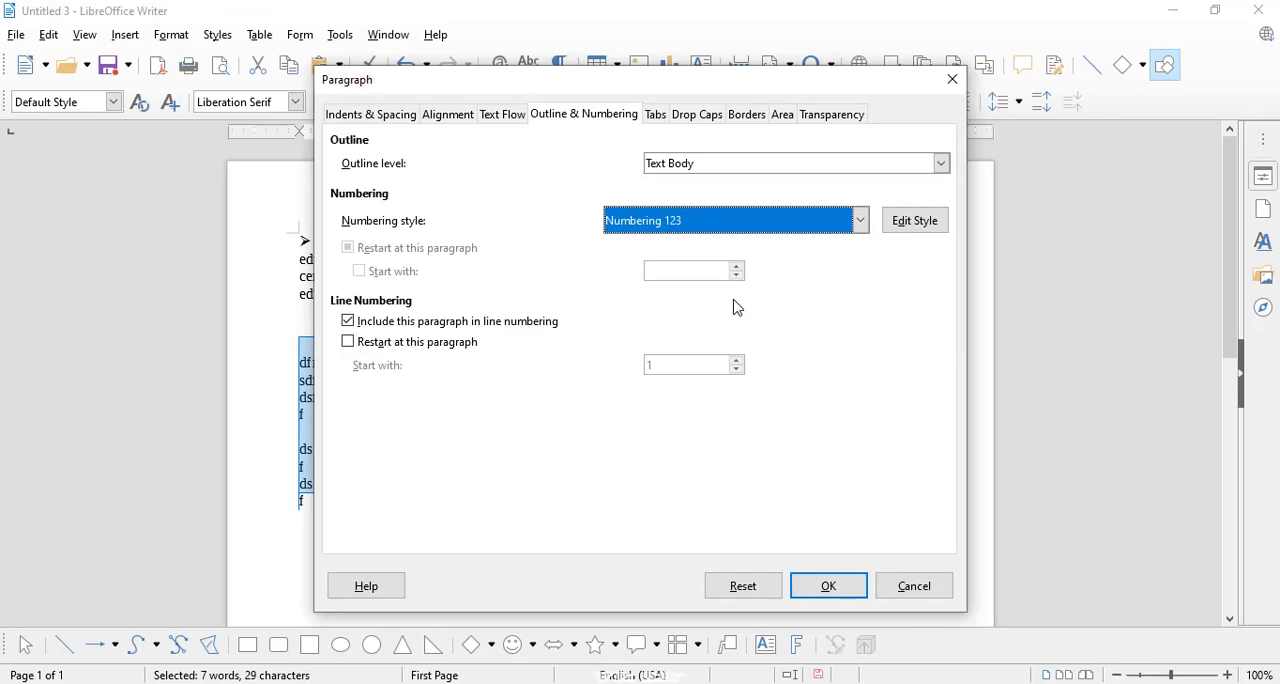
click(829, 586)
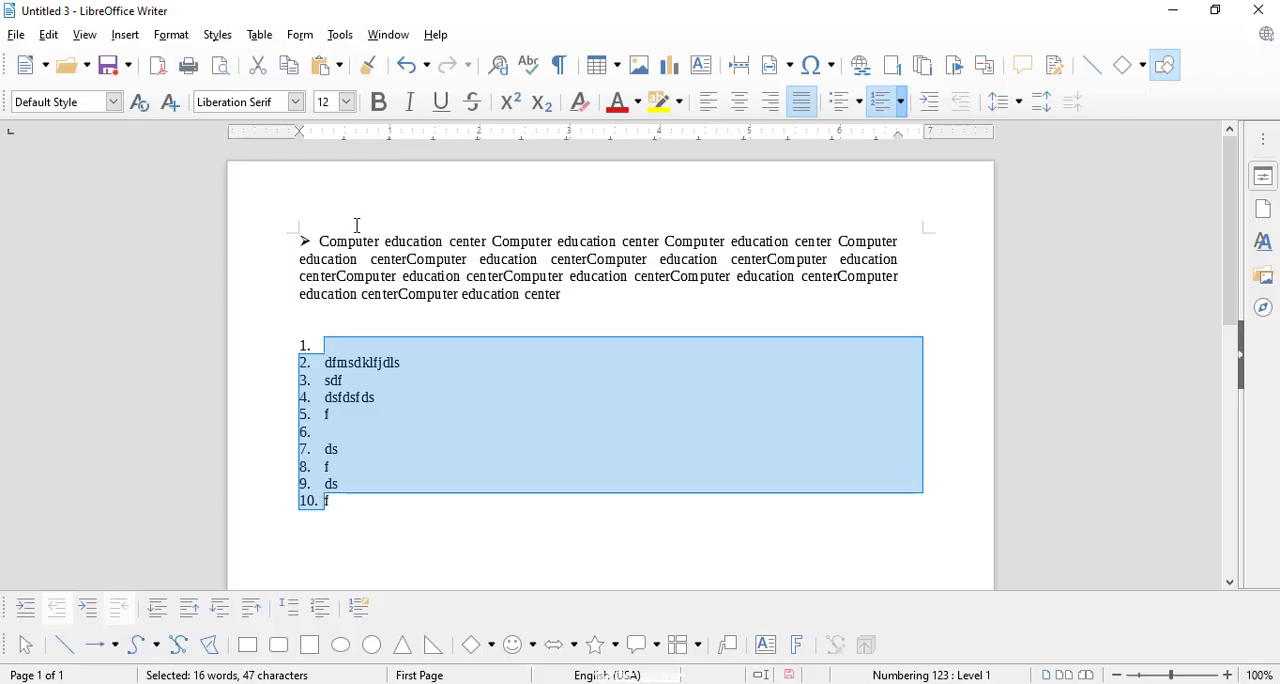
Step: Review the tab stop settings for the numbered lines and close the Paragraph settings without changes
click(171, 36)
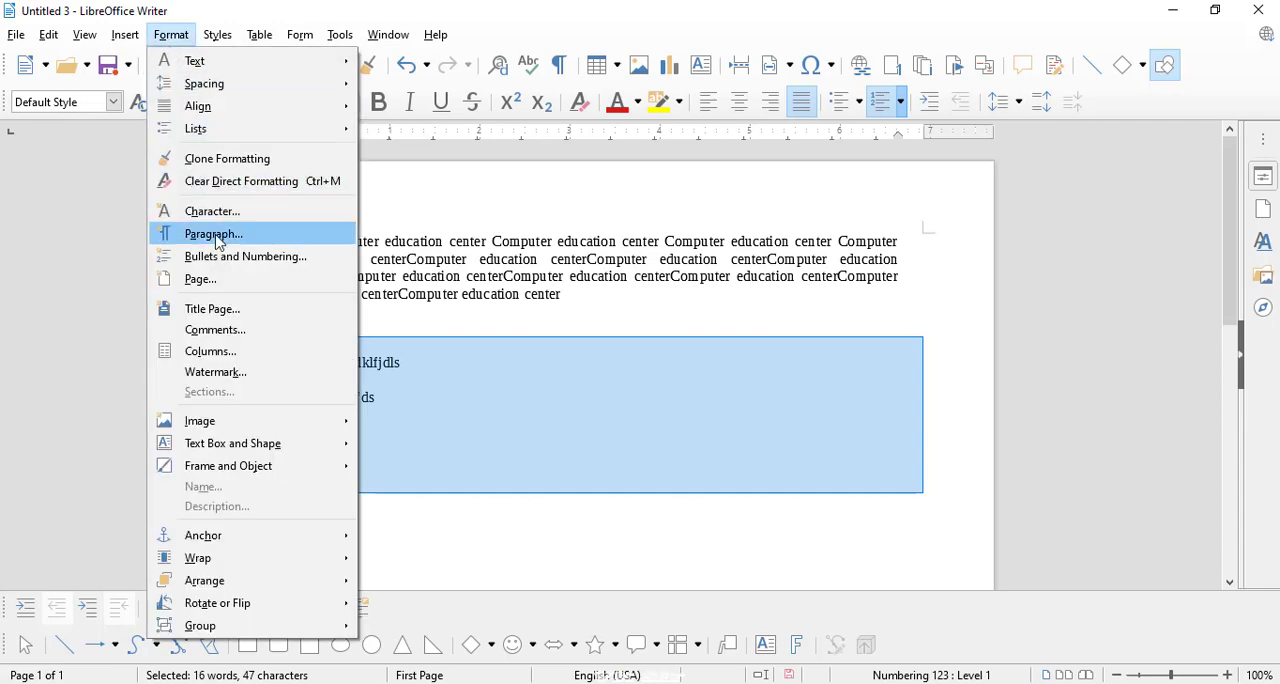
key(Escape)
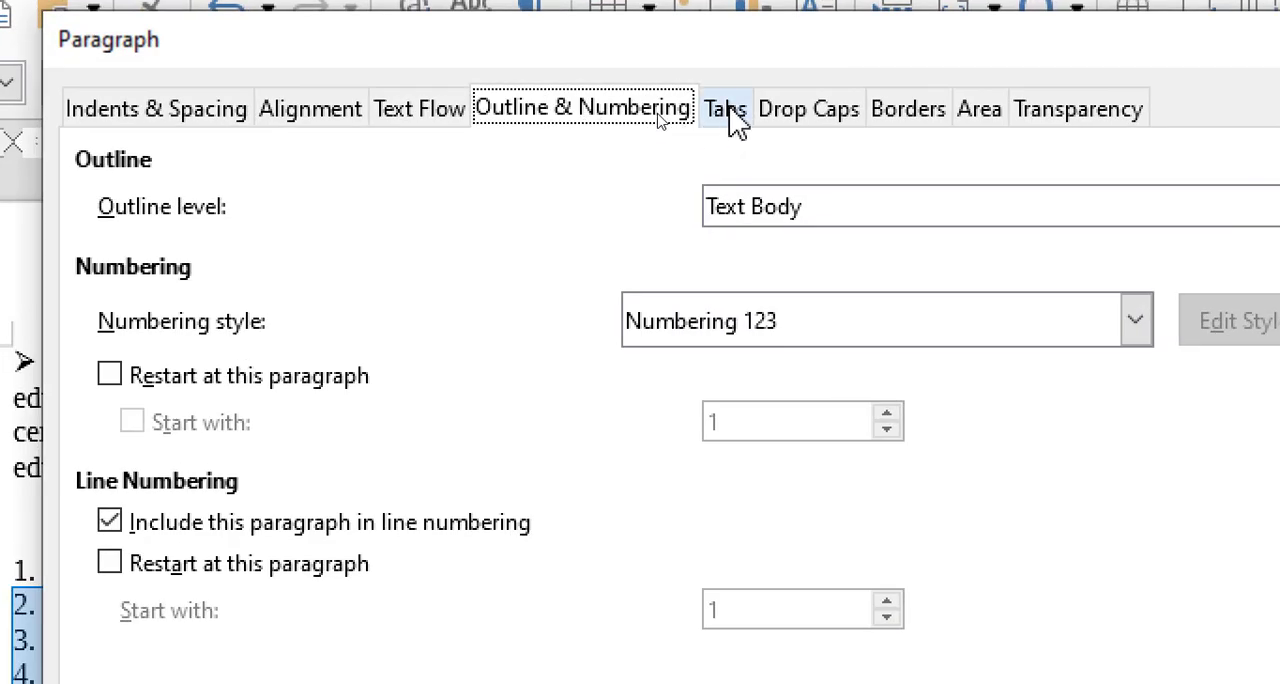
click(728, 122)
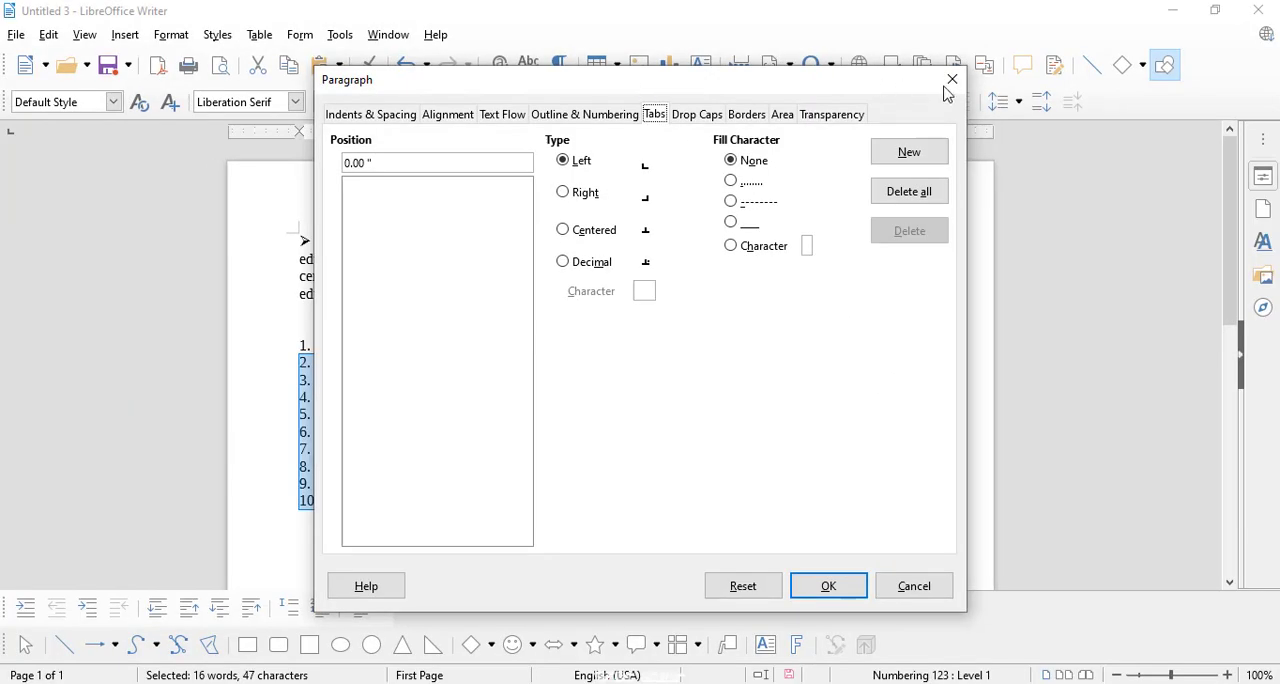
click(950, 80)
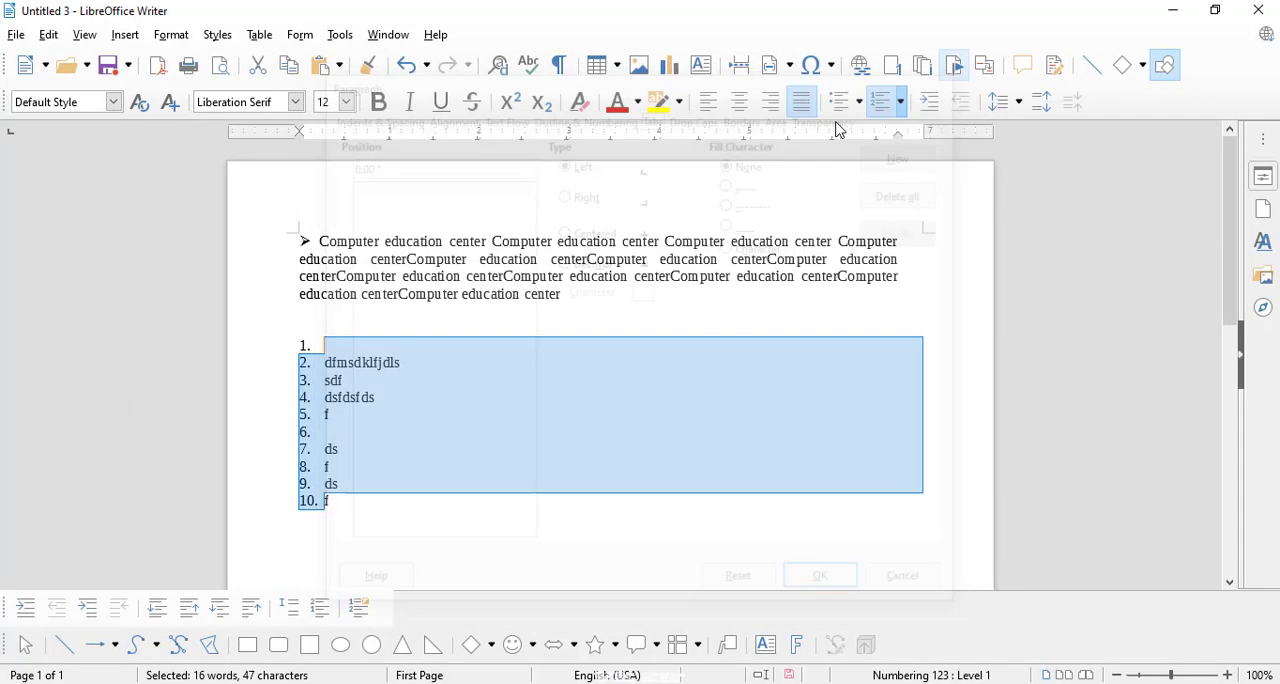
Step: Create a new text document and enter "Fill in the blanks" on its first line
click(45, 65)
click(52, 95)
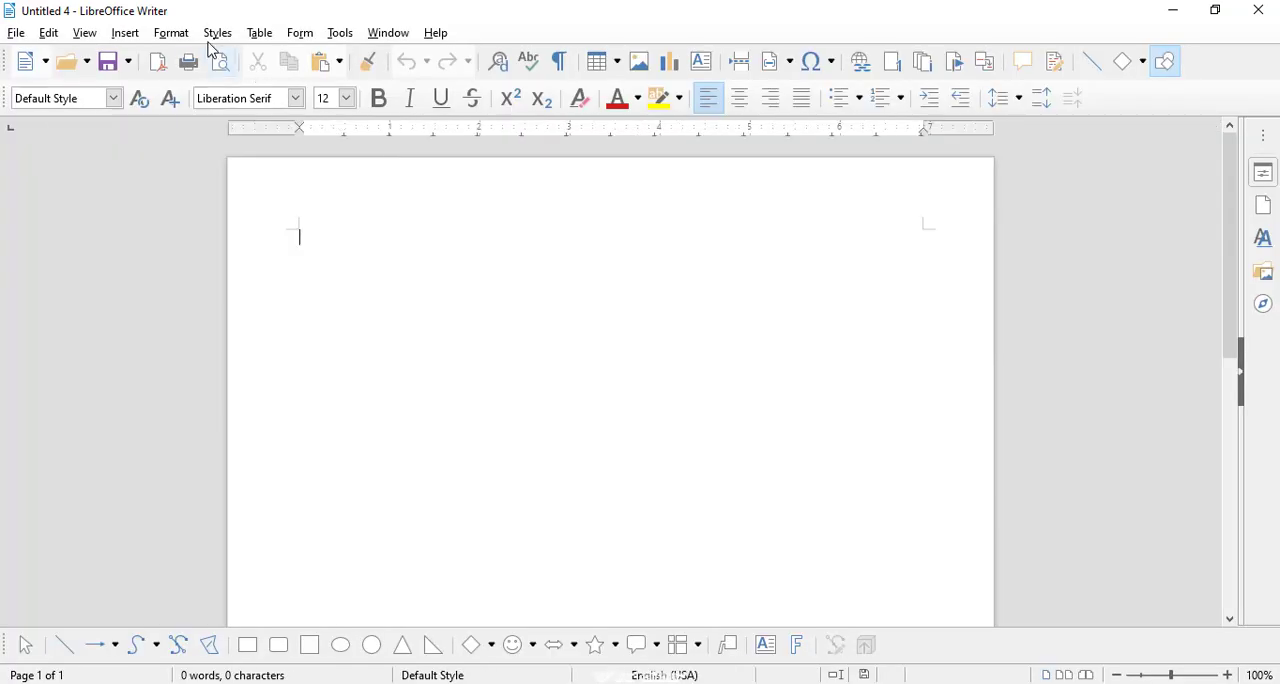
click(184, 42)
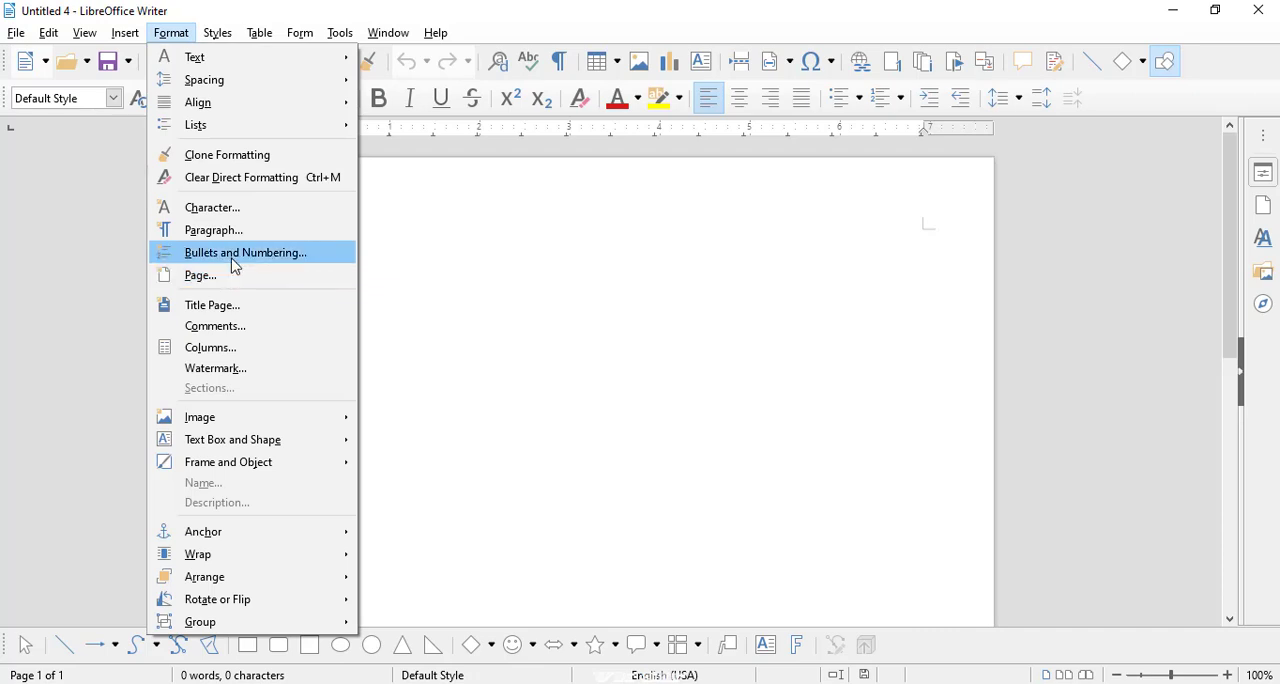
click(389, 210)
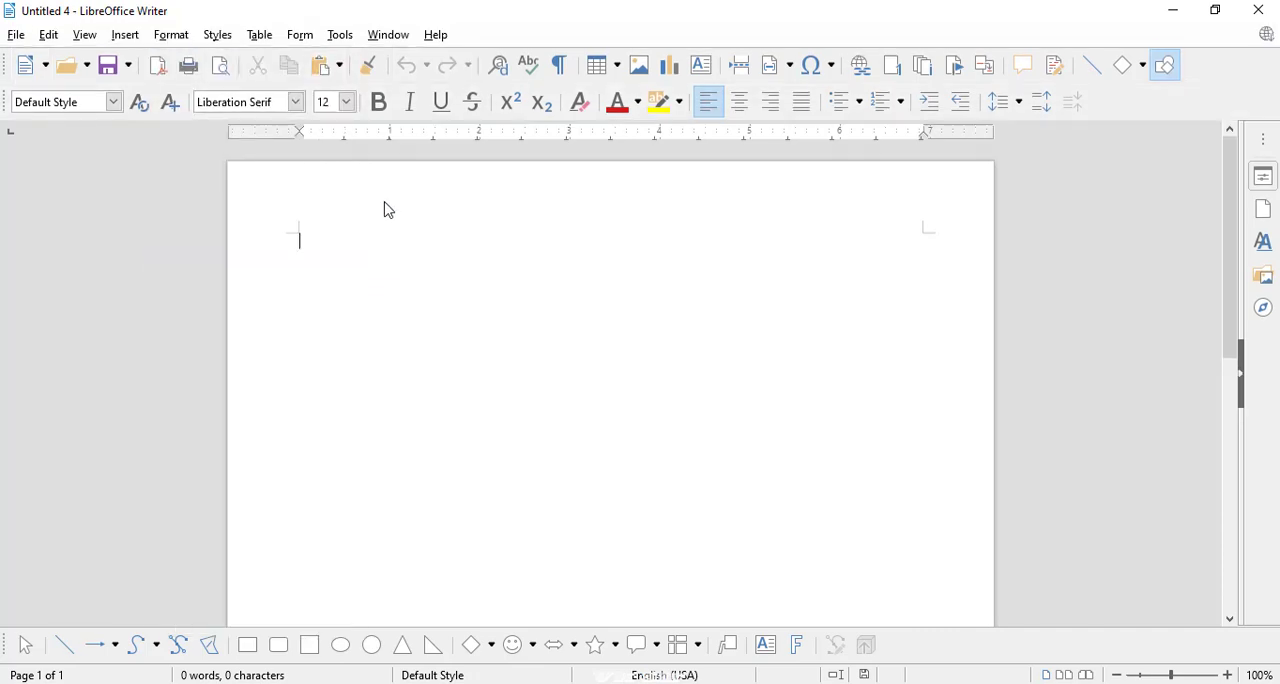
text(f)
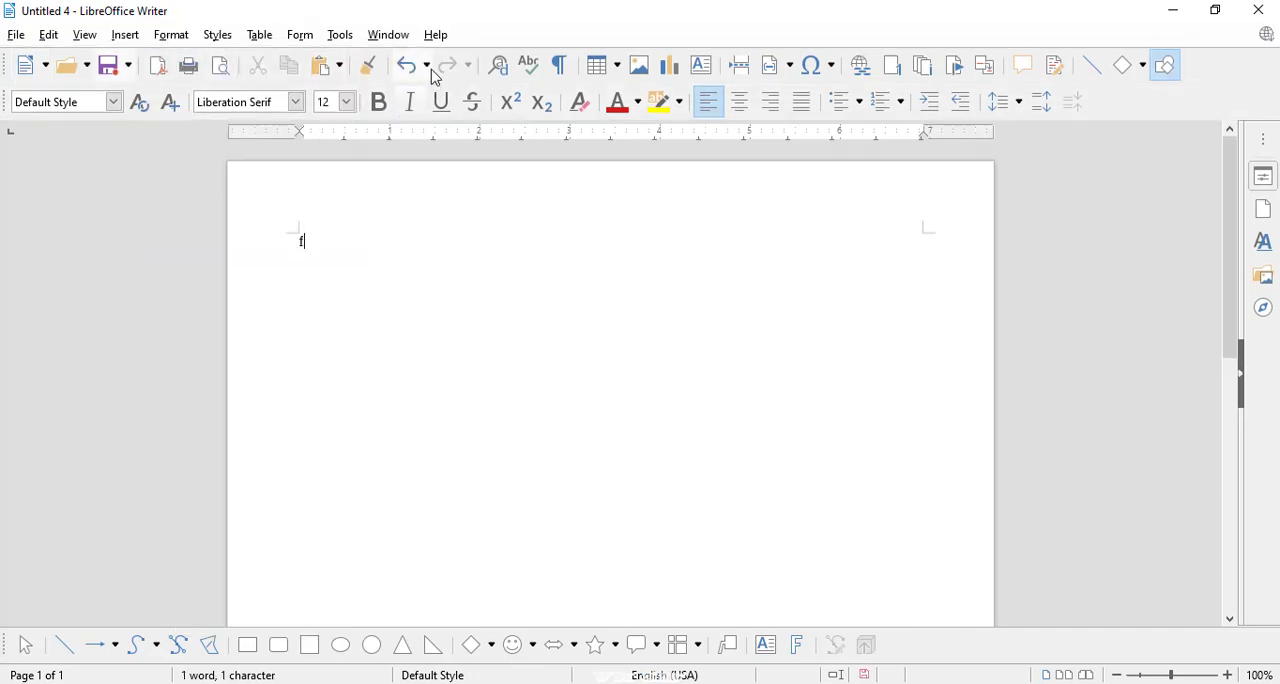
text(ill in the bla)
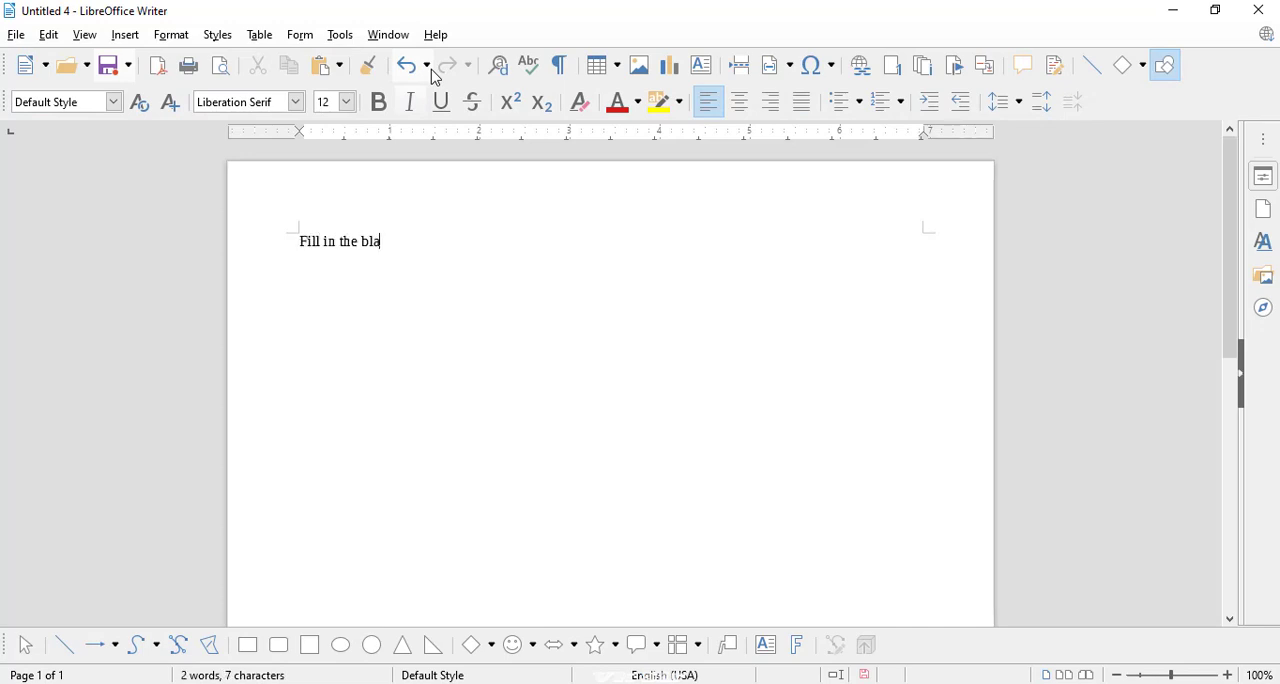
key(BackSpace)
key(BackSpace)
Step: Set a left tab stop at 4" with the dotted fill character for the "Fill in the blanks" line
click(166, 38)
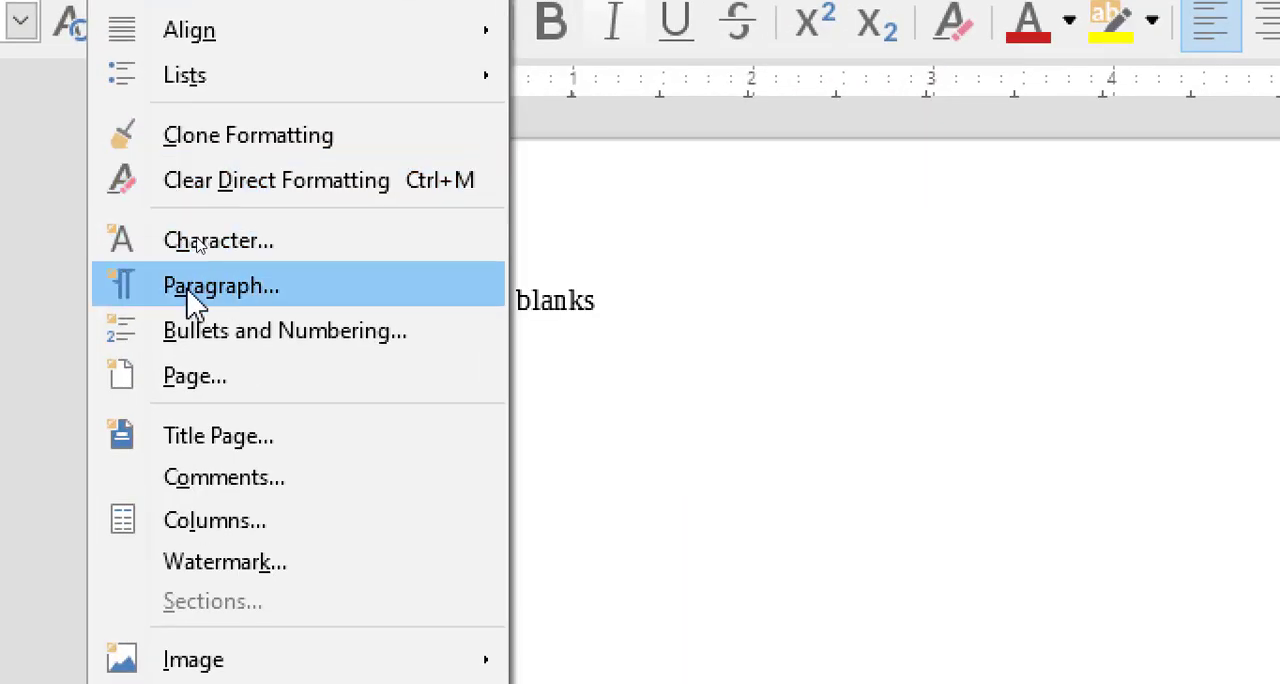
click(186, 292)
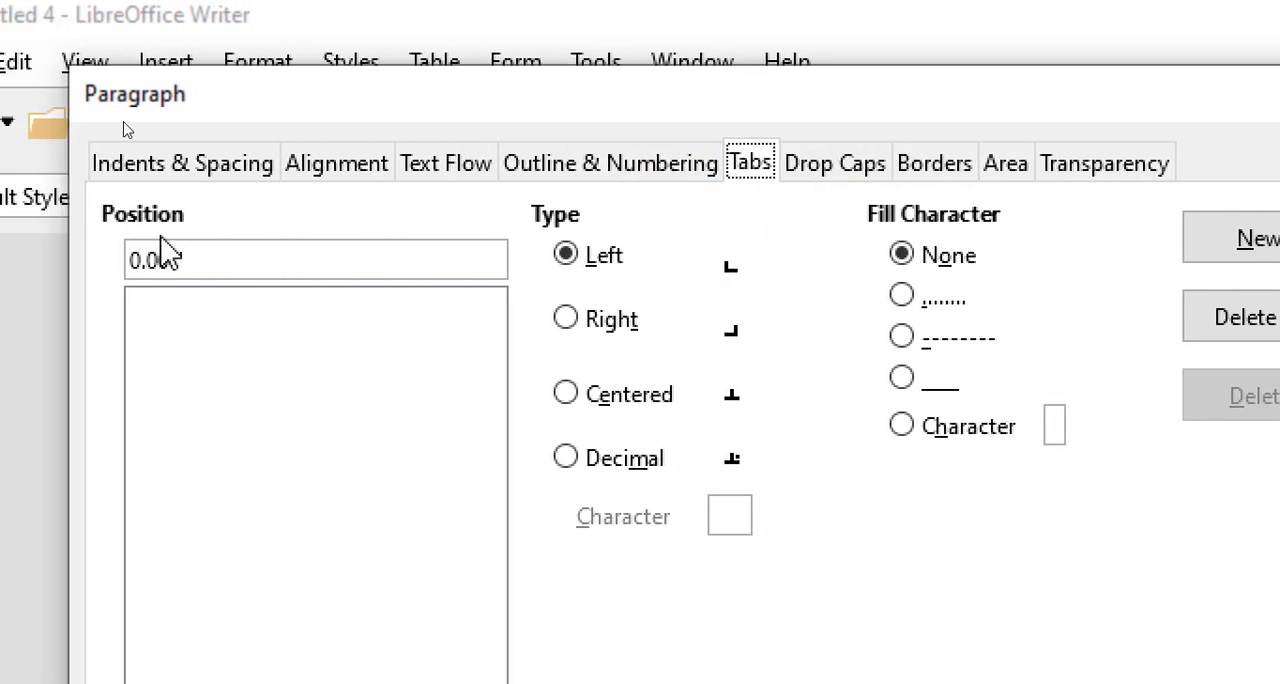
double_click(170, 260)
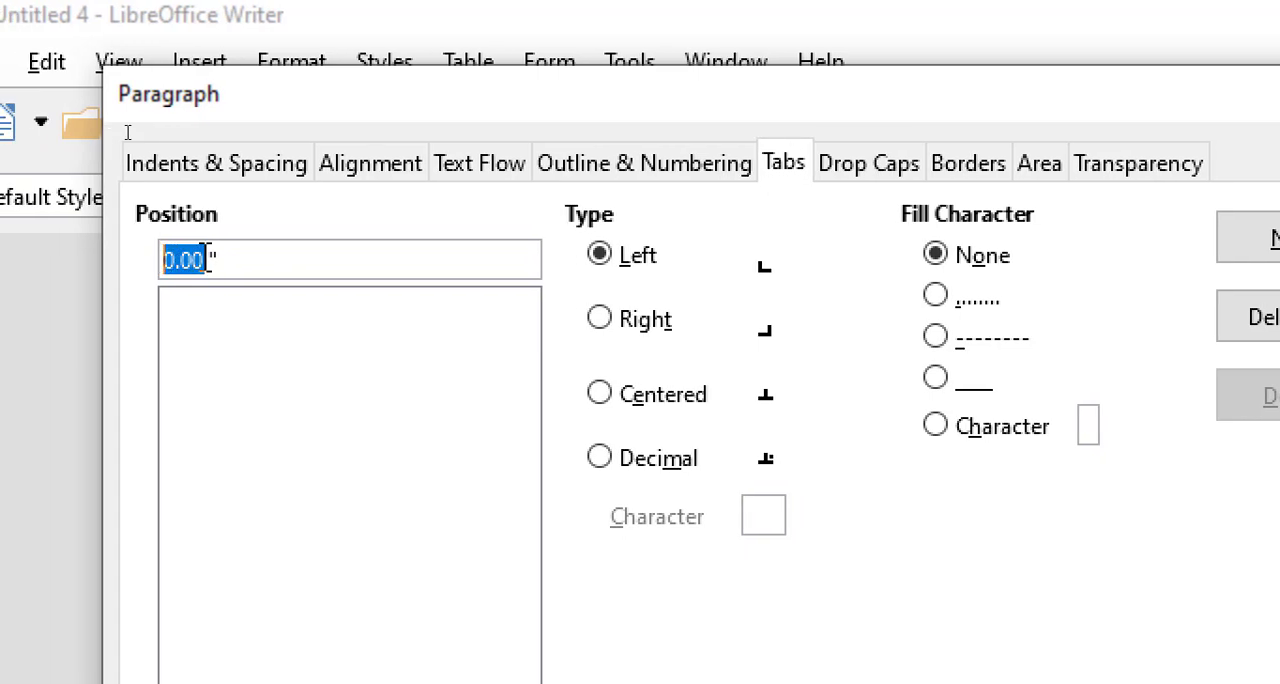
text(4)
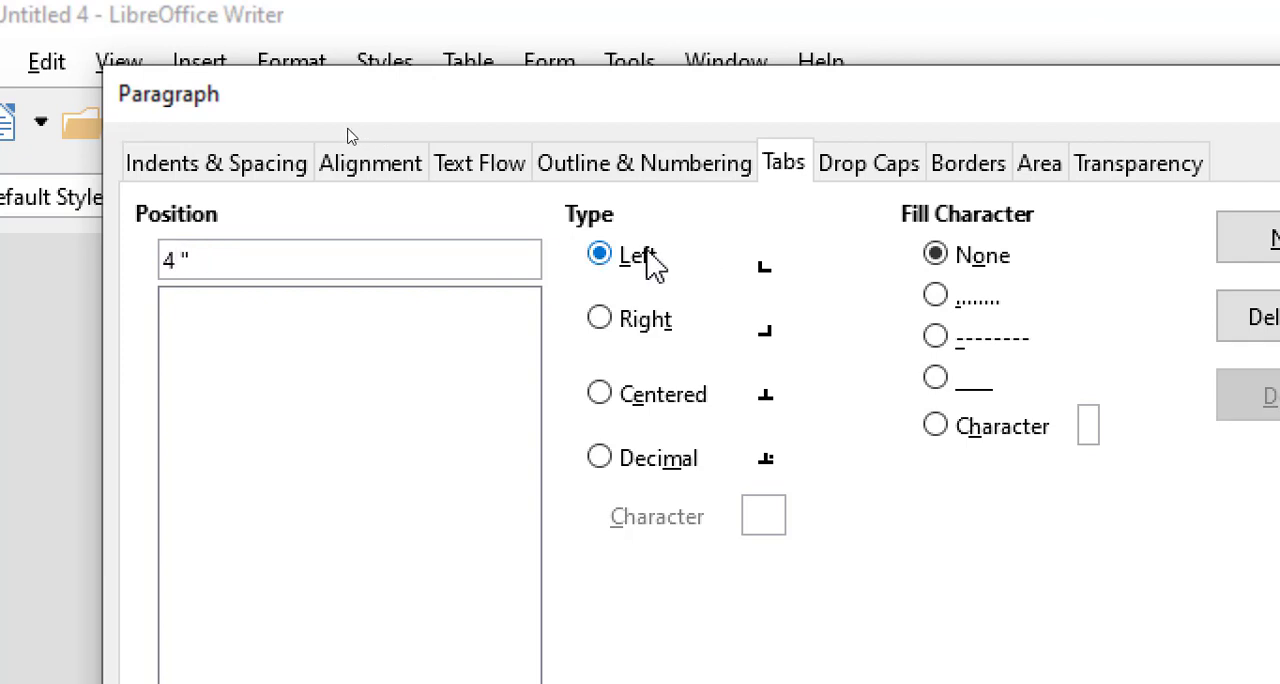
click(950, 302)
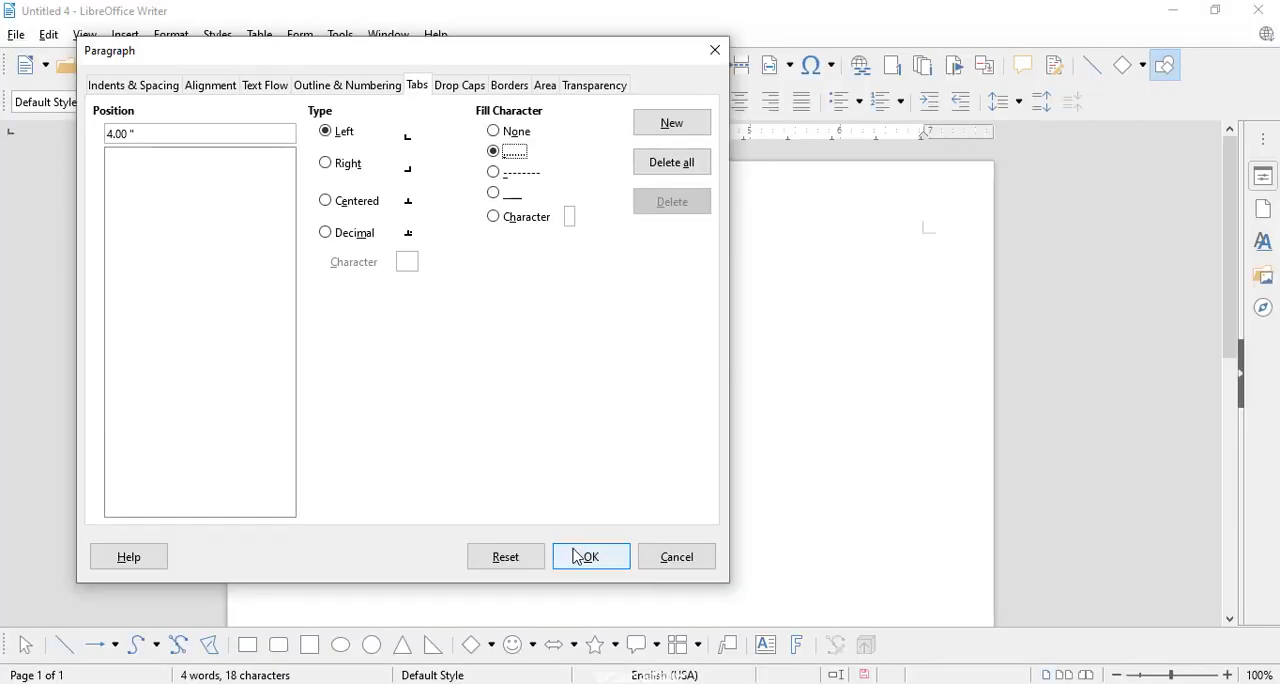
click(580, 556)
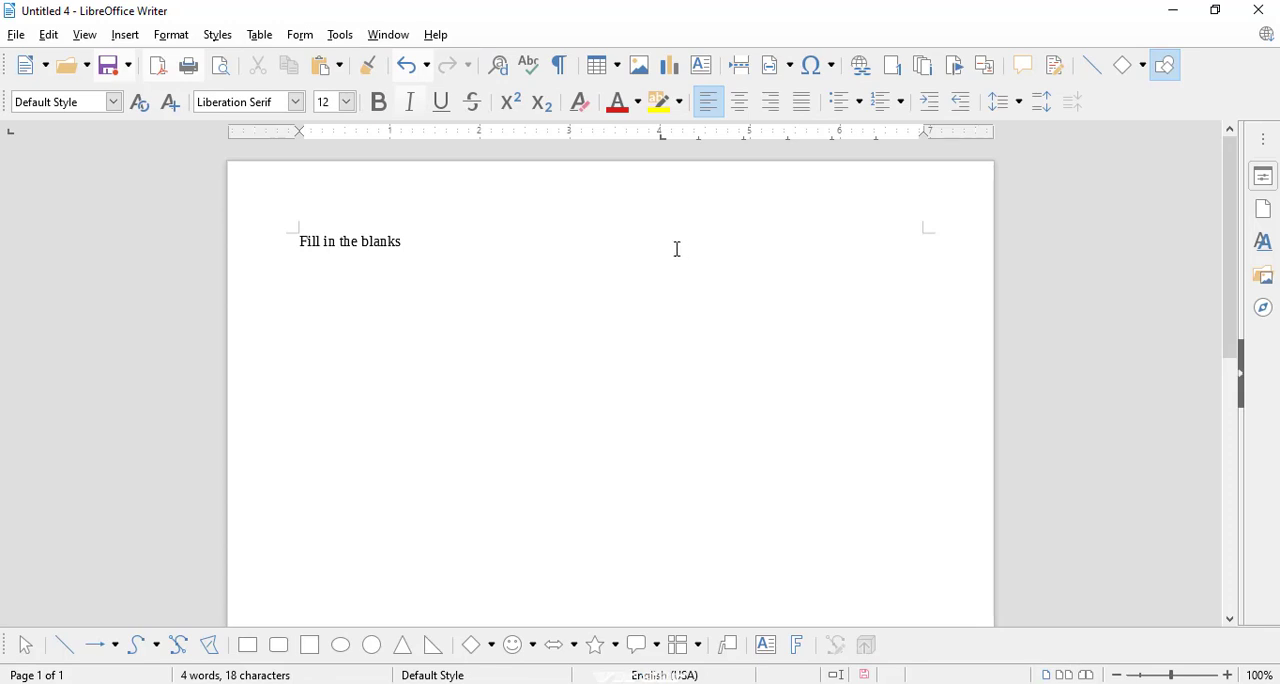
Step: Enter "how many type of computer" two lines below the heading, followed by a dotted blank reaching the 4" tab stop
key(Return)
key(Return)
text(how many type of)
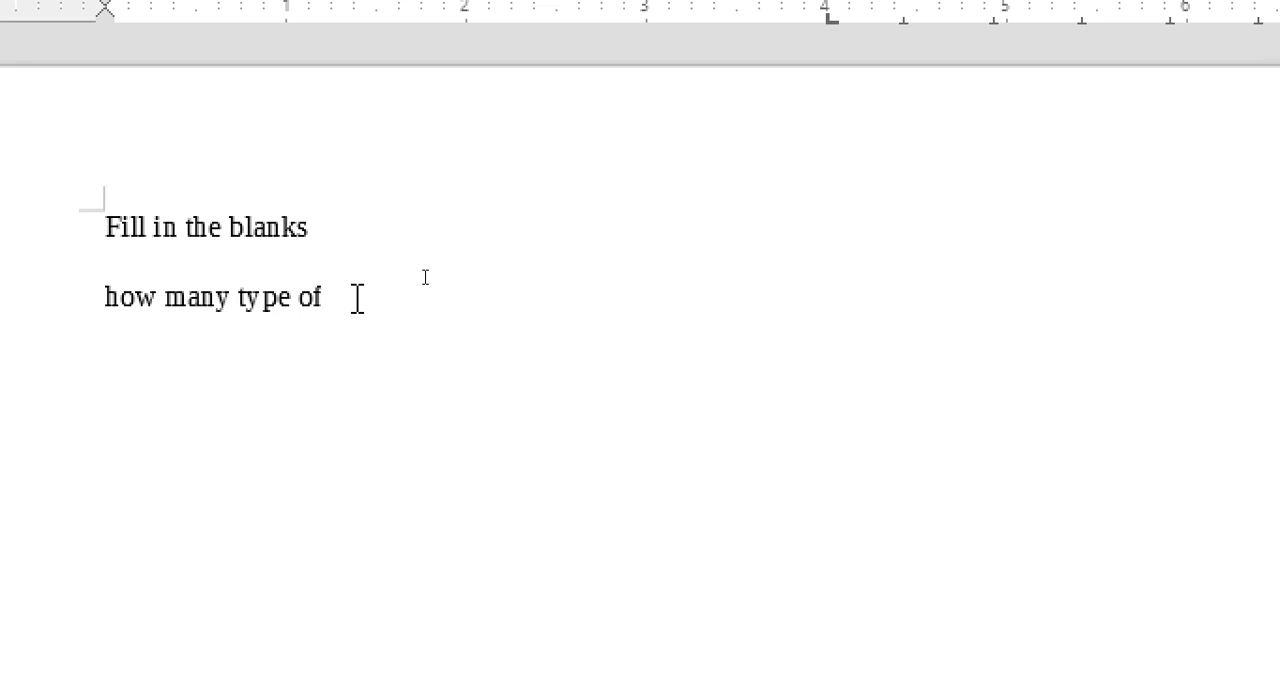
key(Tab)
click(325, 300)
text(computer ..........................................................................)
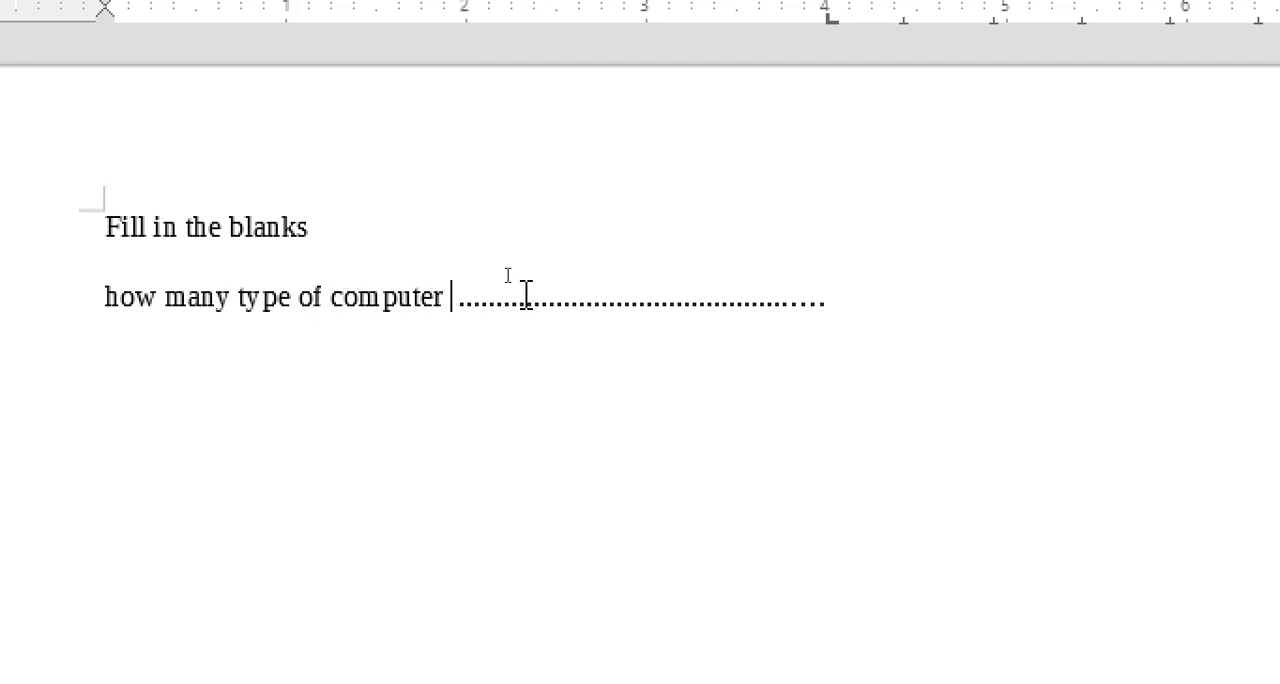
double_click(657, 305)
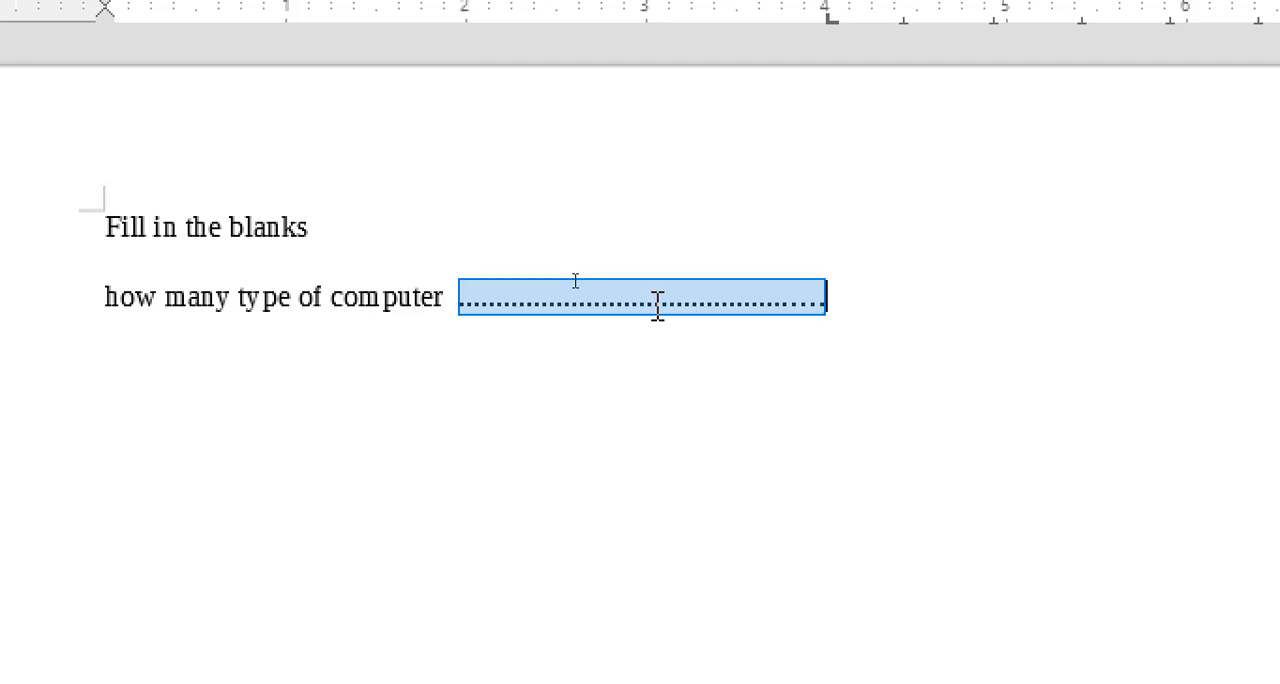
click(875, 302)
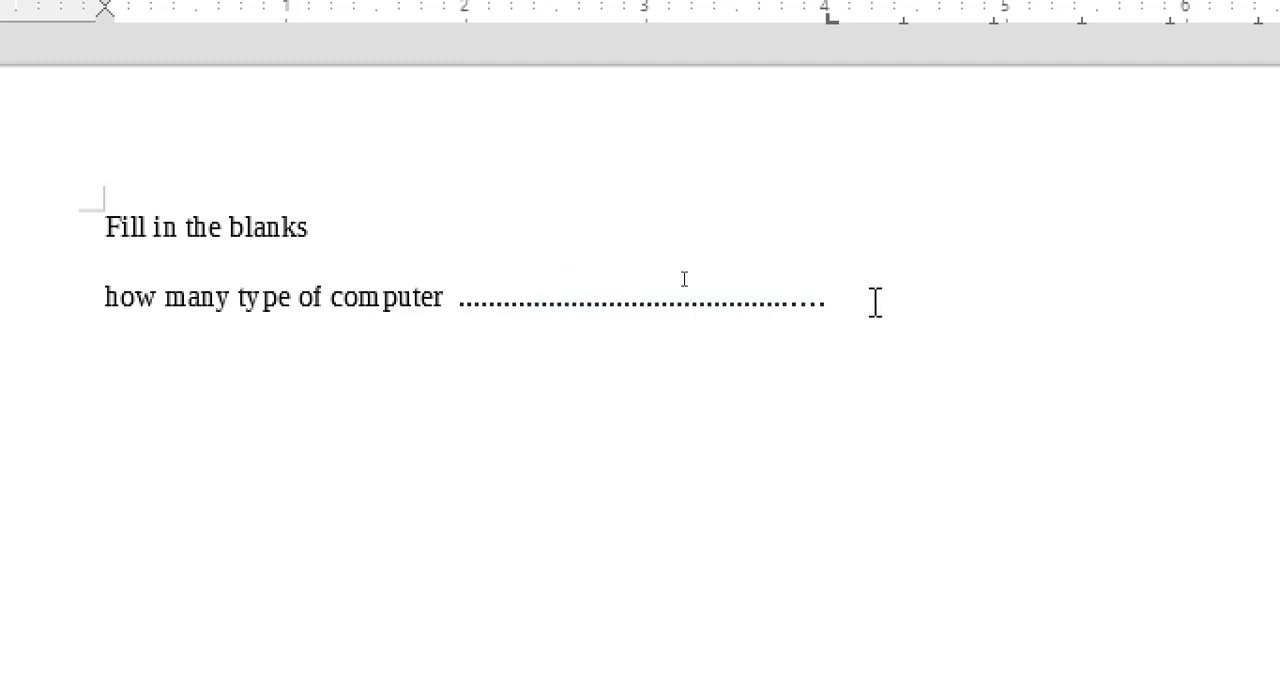
Step: Add the line "how many type fo keyboard" below the computer question, ending with the same dotted blank
key(Return)
text(h)
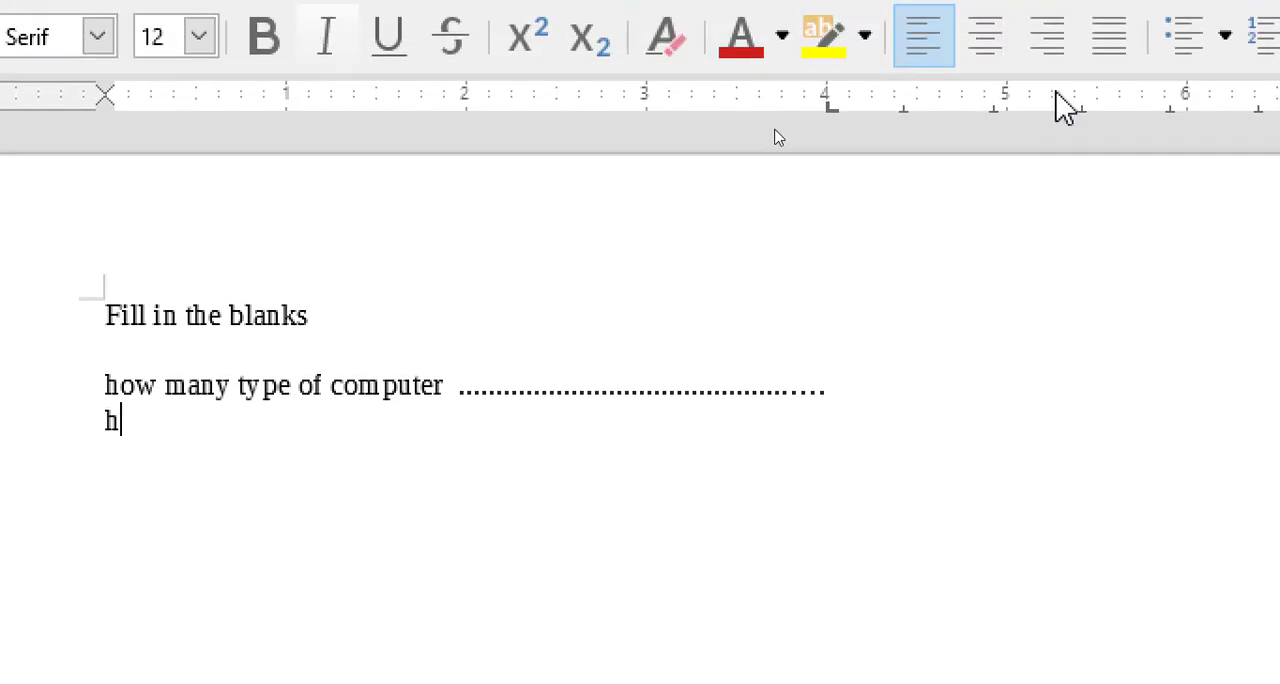
text(ow many )
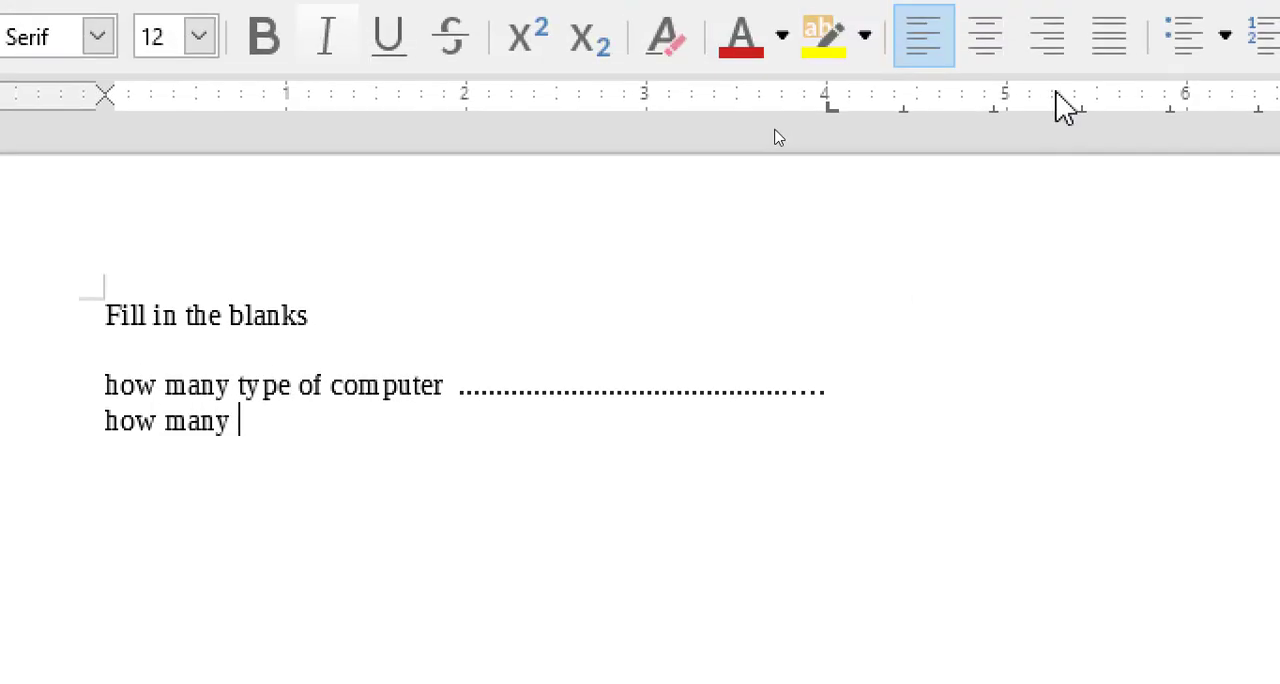
text(type fo k)
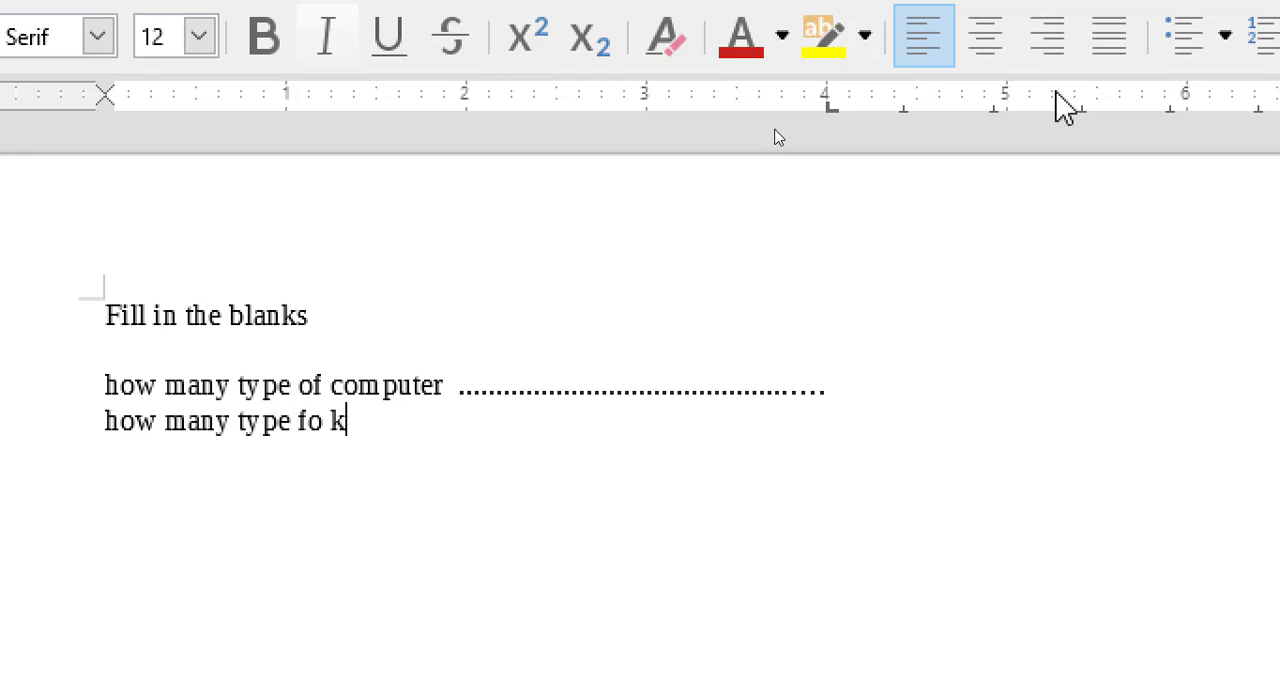
text(eyboard)
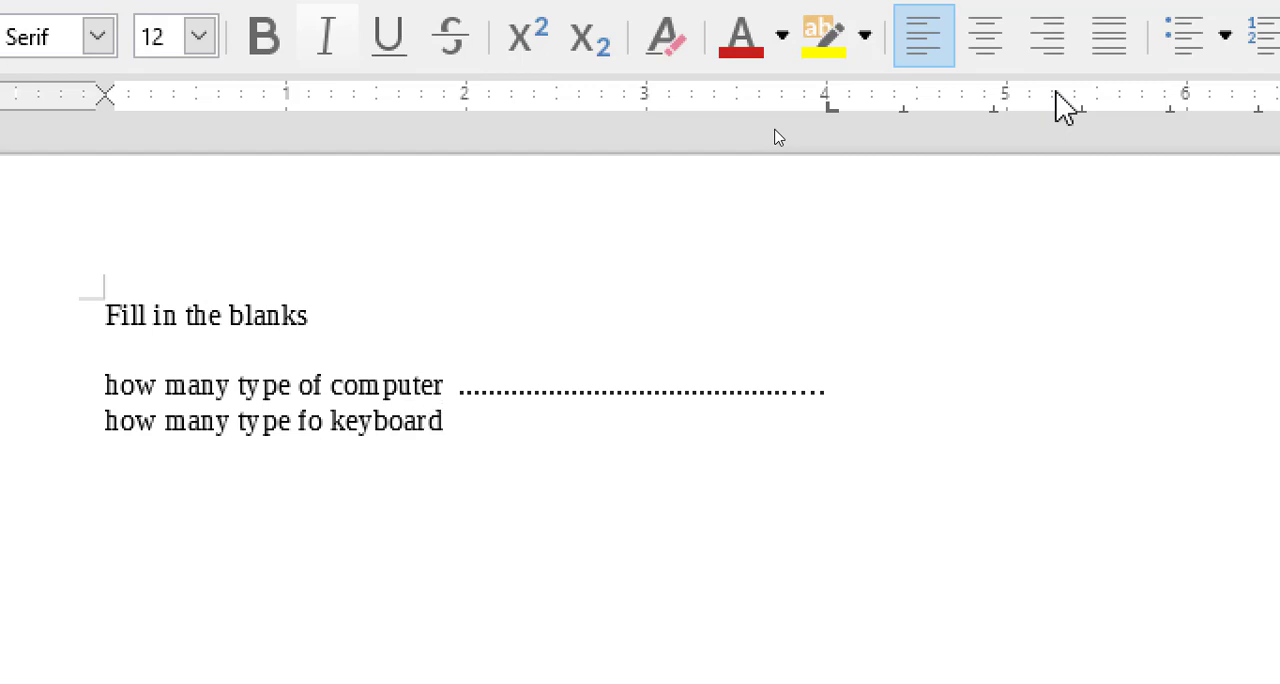
text(........................................................)
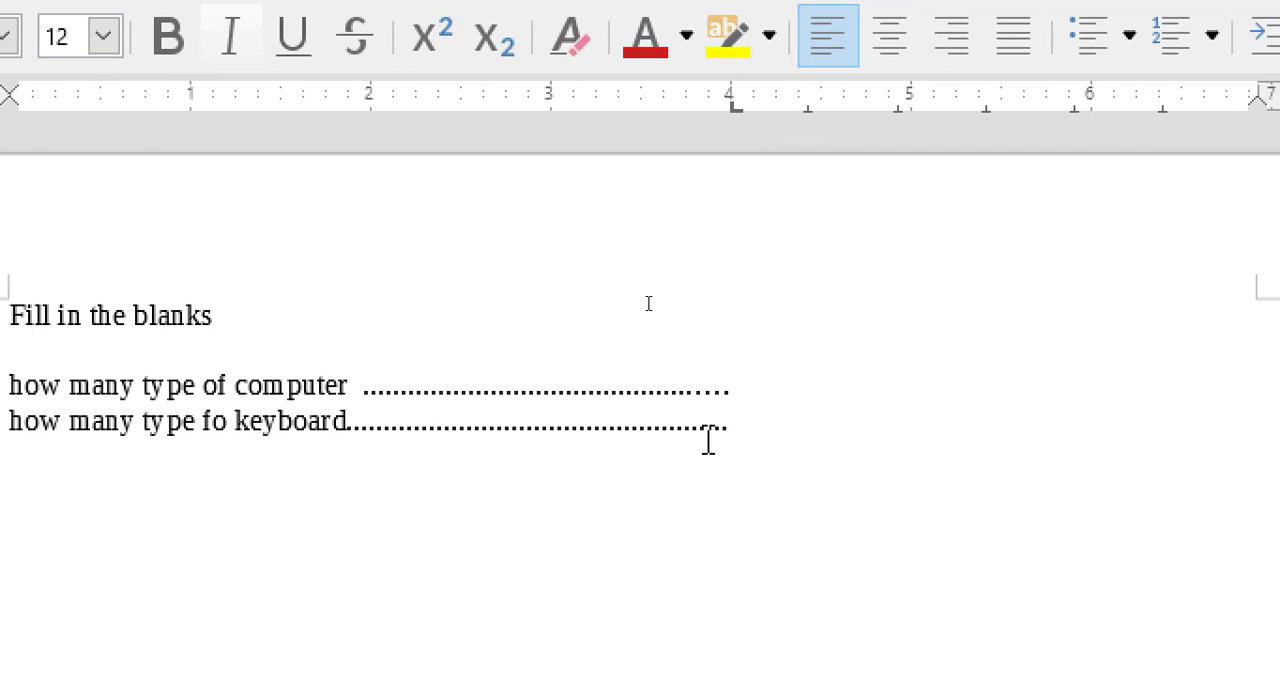
Step: Select the two question lines, then review the tab stop settings of the question text
drag(546, 423, 33, 392)
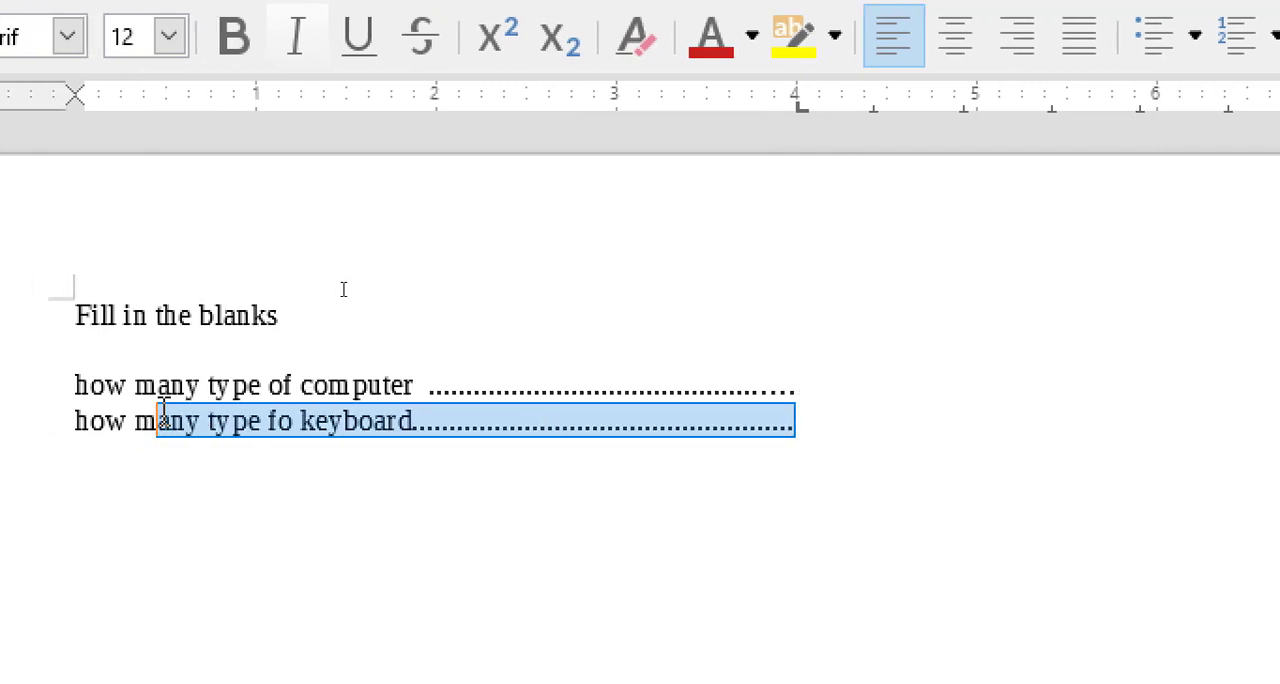
drag(163, 390, 138, 388)
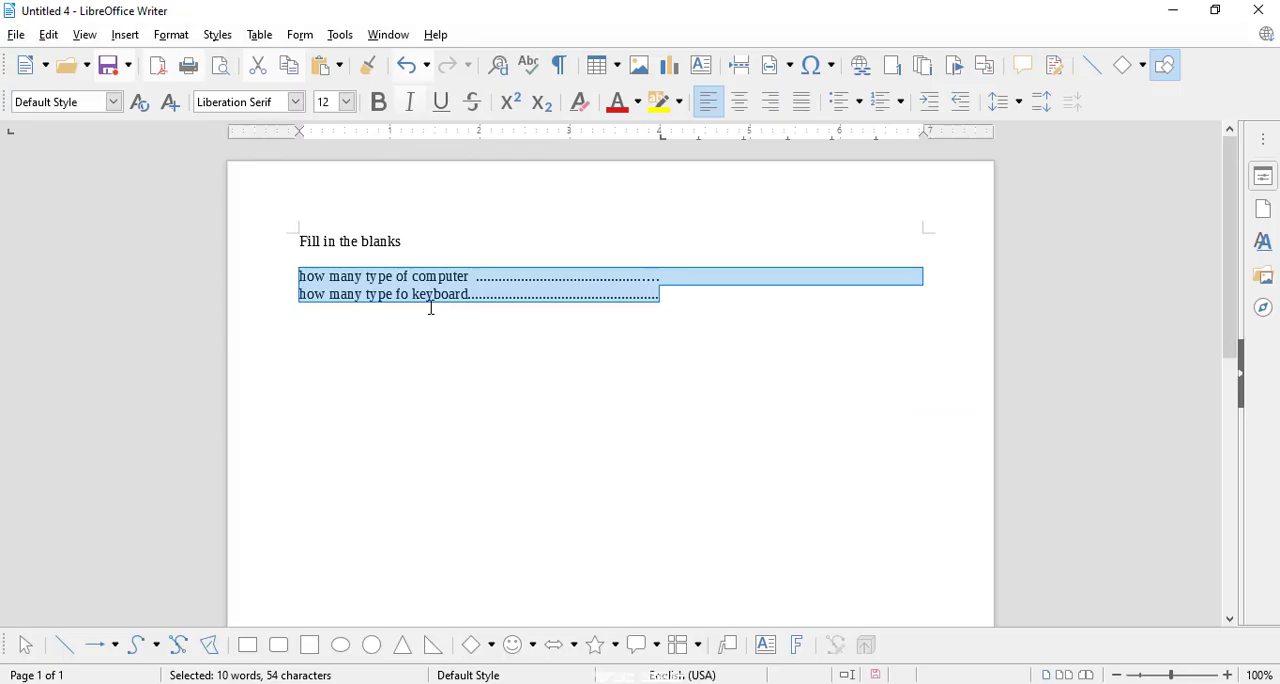
click(171, 35)
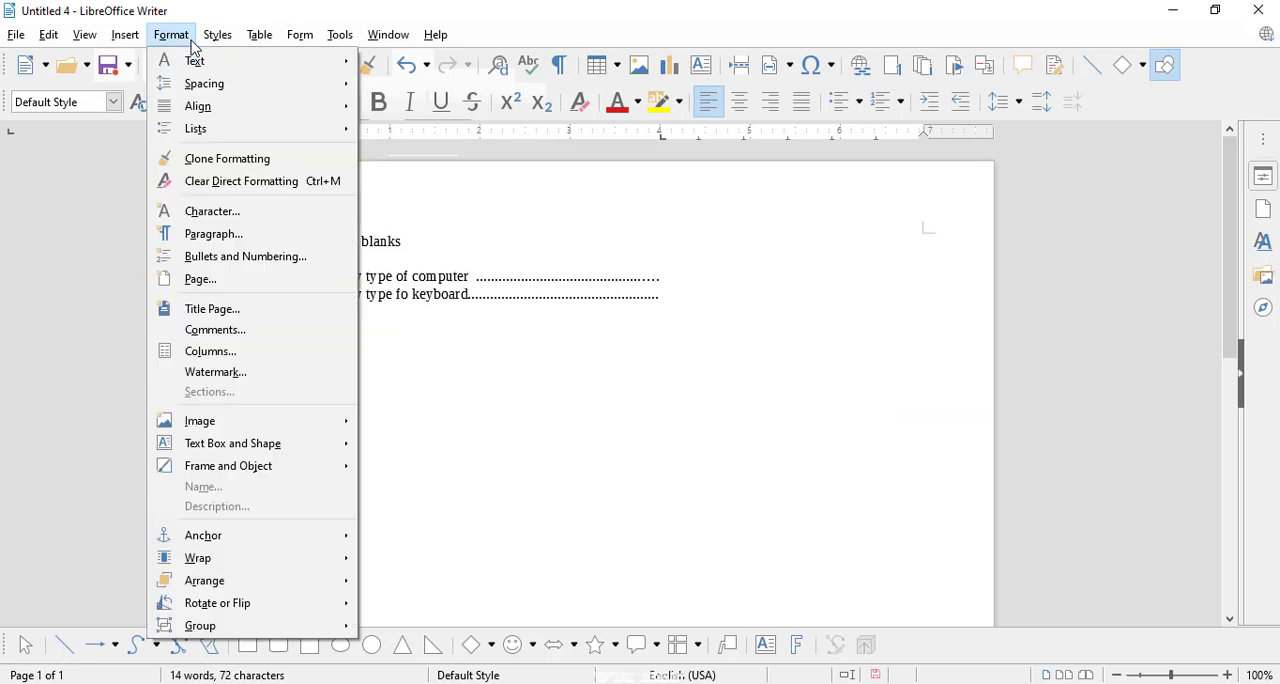
click(243, 235)
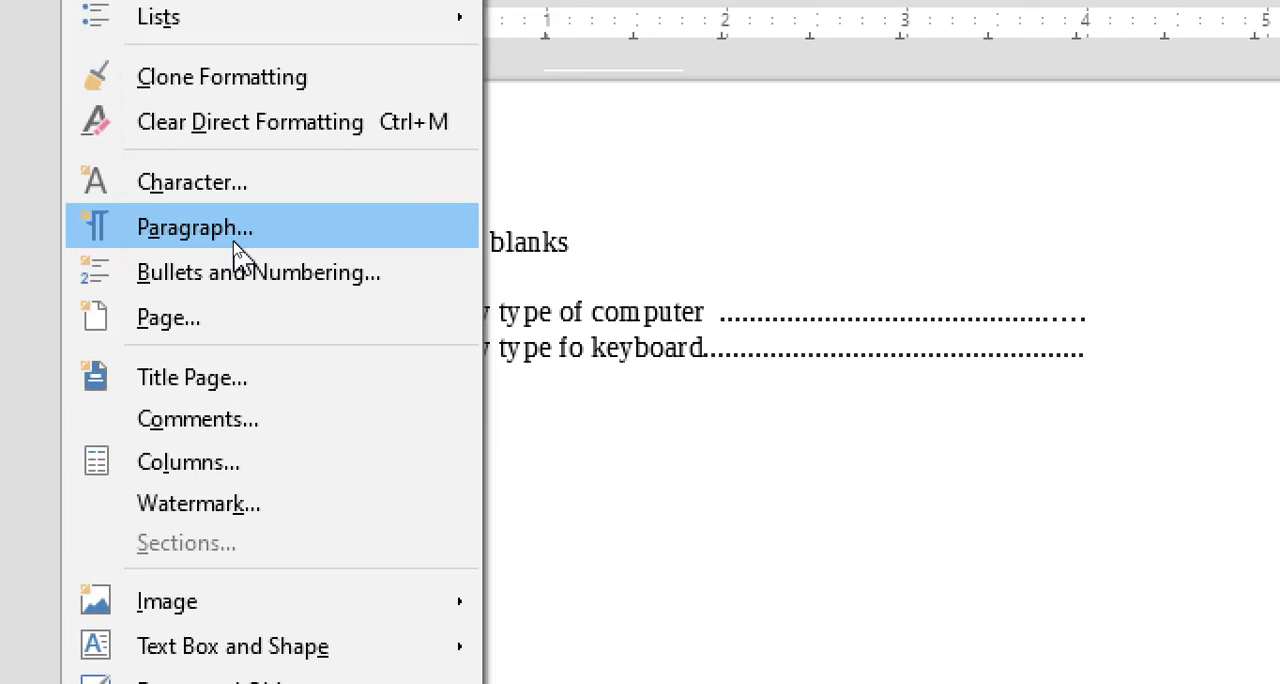
Step: Add a centered tab stop at 3" without a fill character to the "Fill in the blanks" line
click(235, 243)
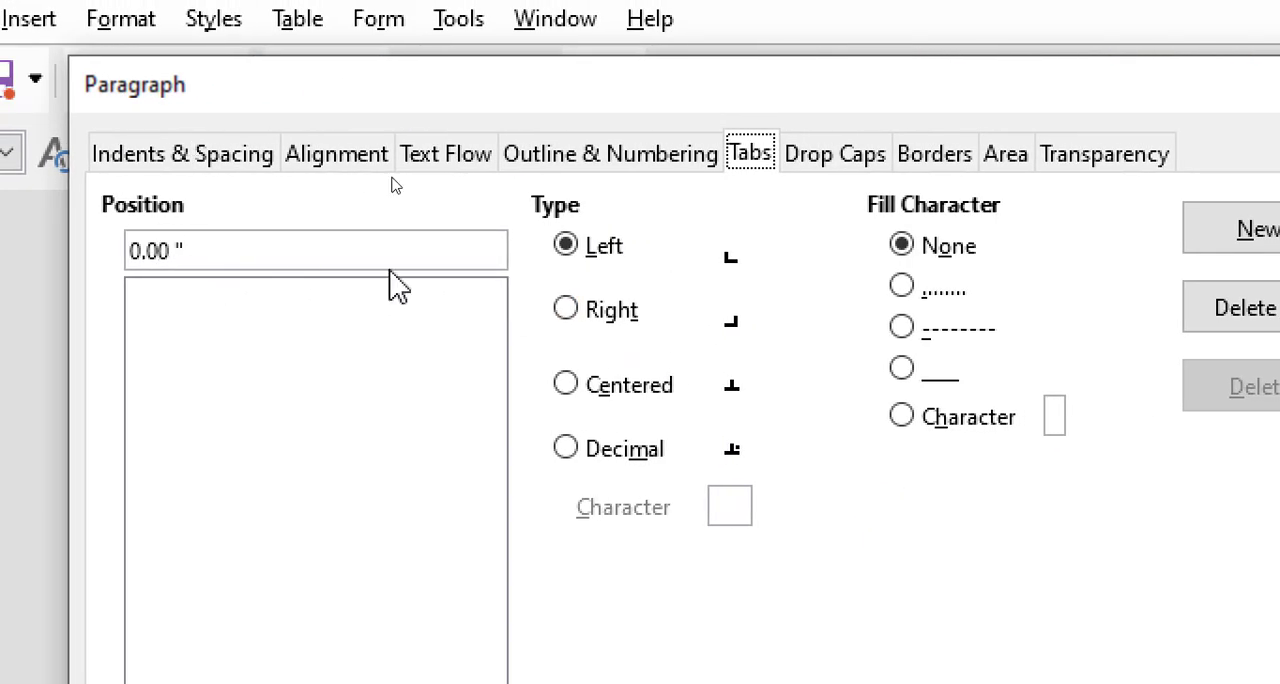
click(608, 326)
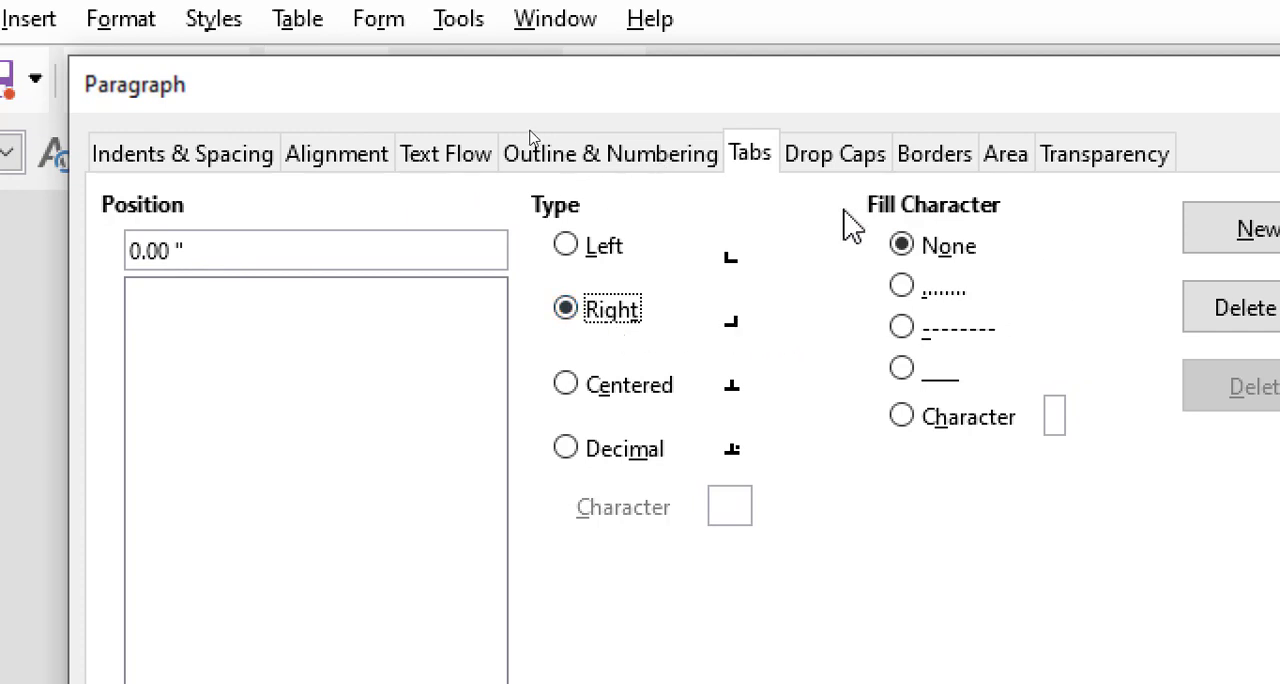
click(637, 401)
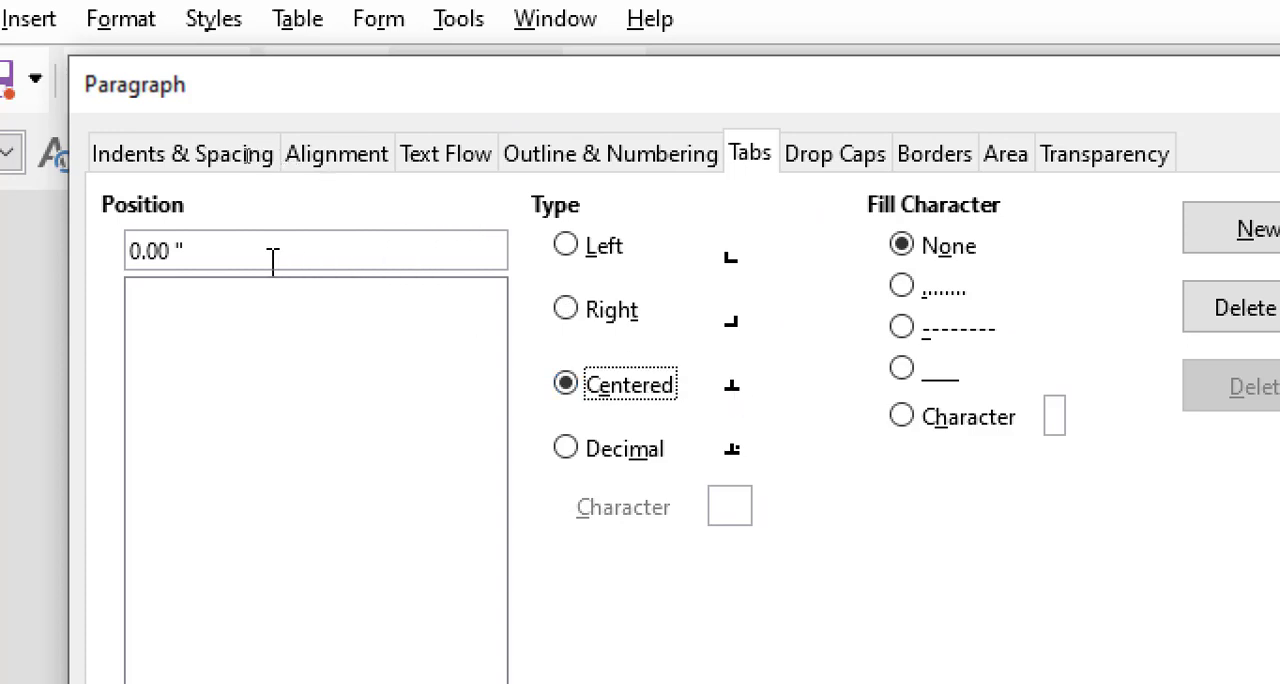
drag(172, 250, 111, 241)
text(3)
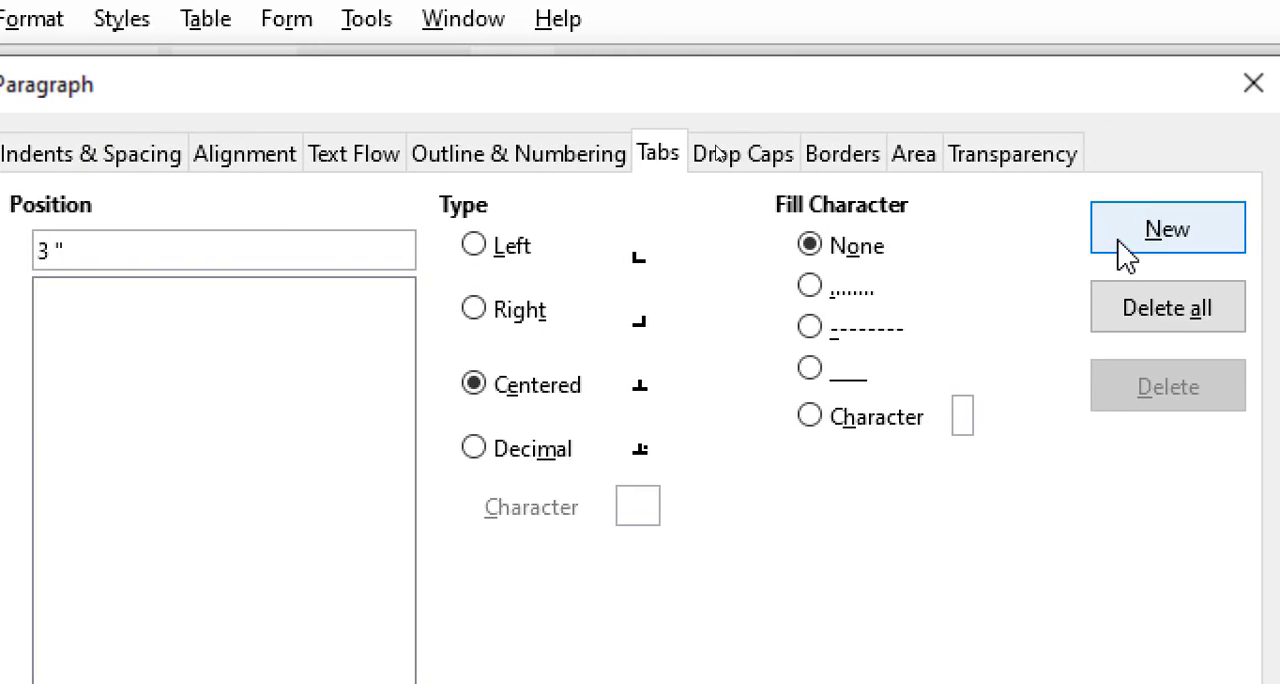
click(1127, 255)
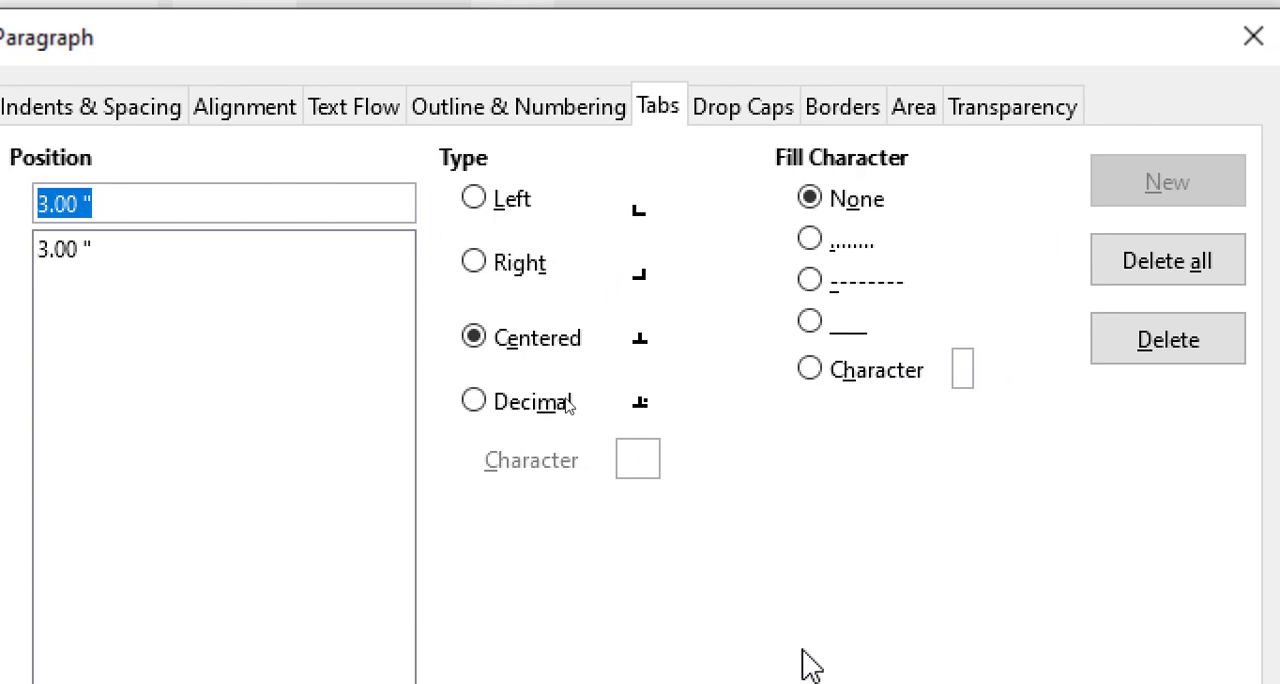
click(971, 623)
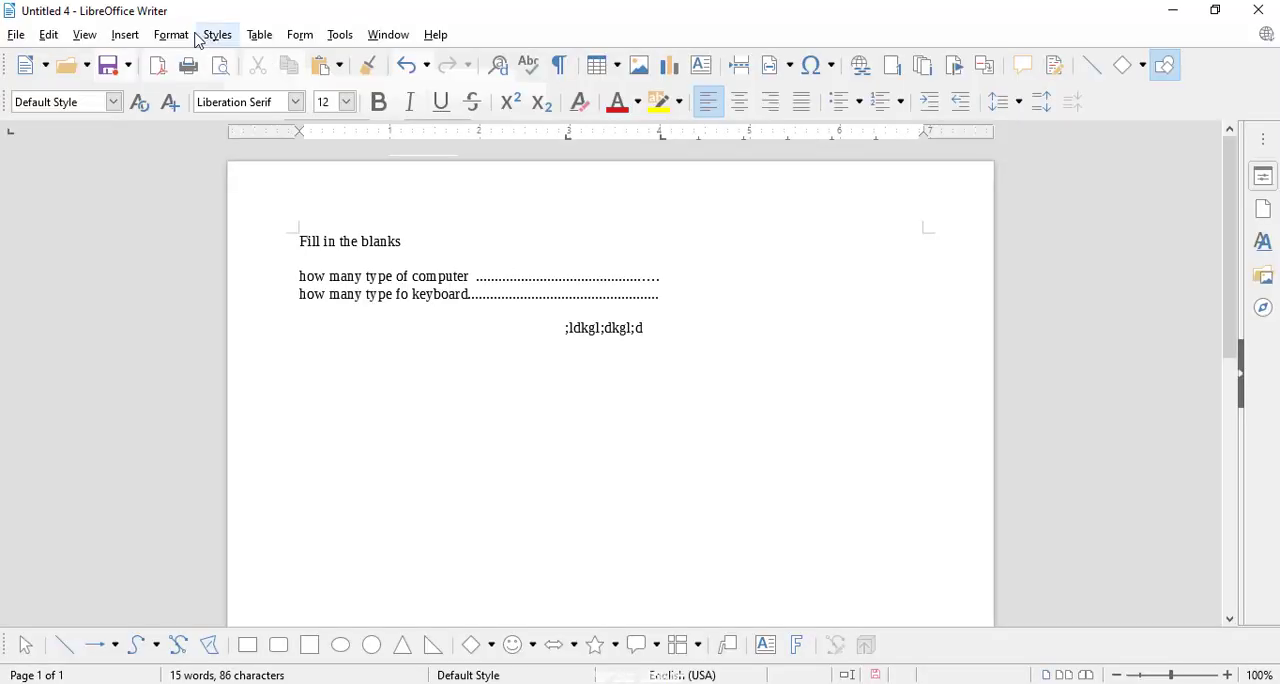
Step: Try the Right, Centered and Decimal types on the filler line's 2.95" tab stop and close the settings without applying
click(171, 35)
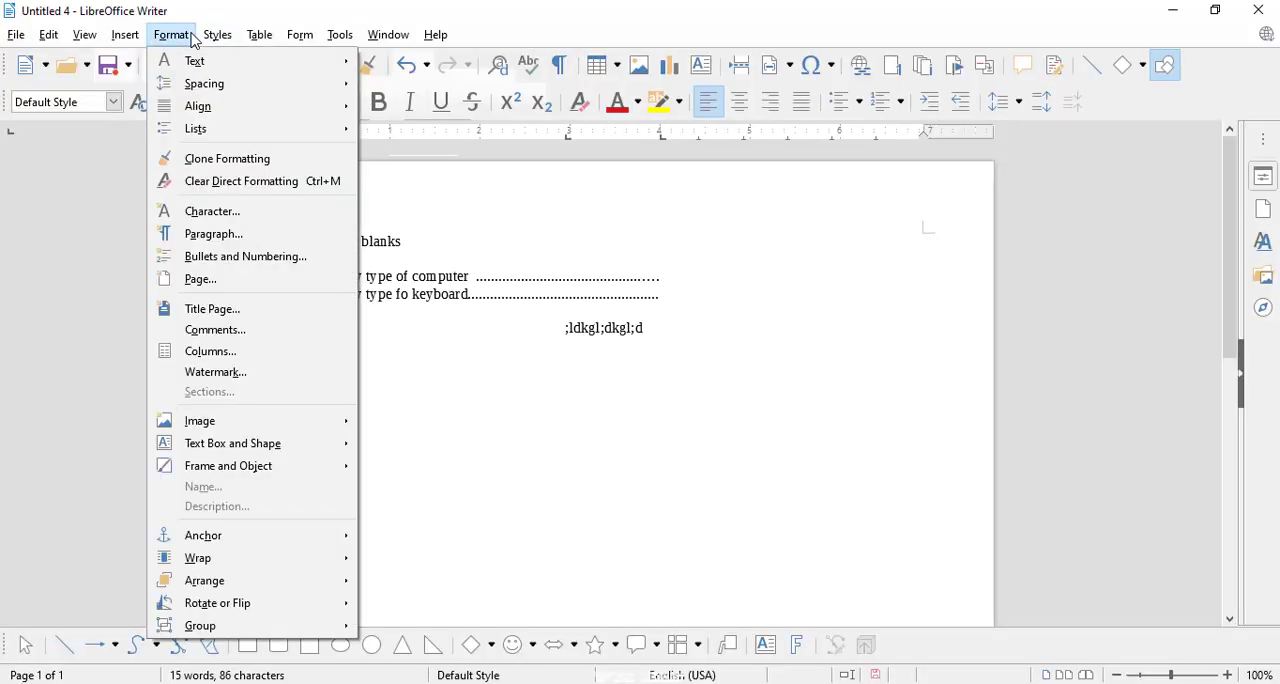
click(221, 243)
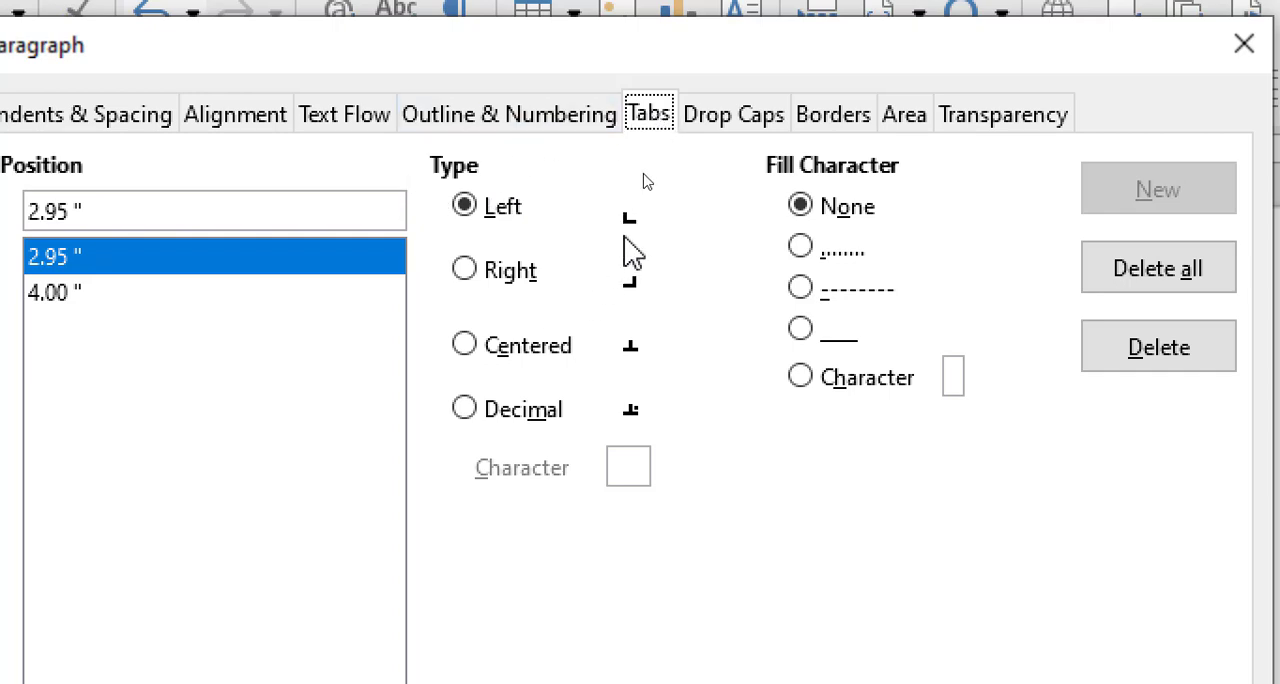
click(479, 273)
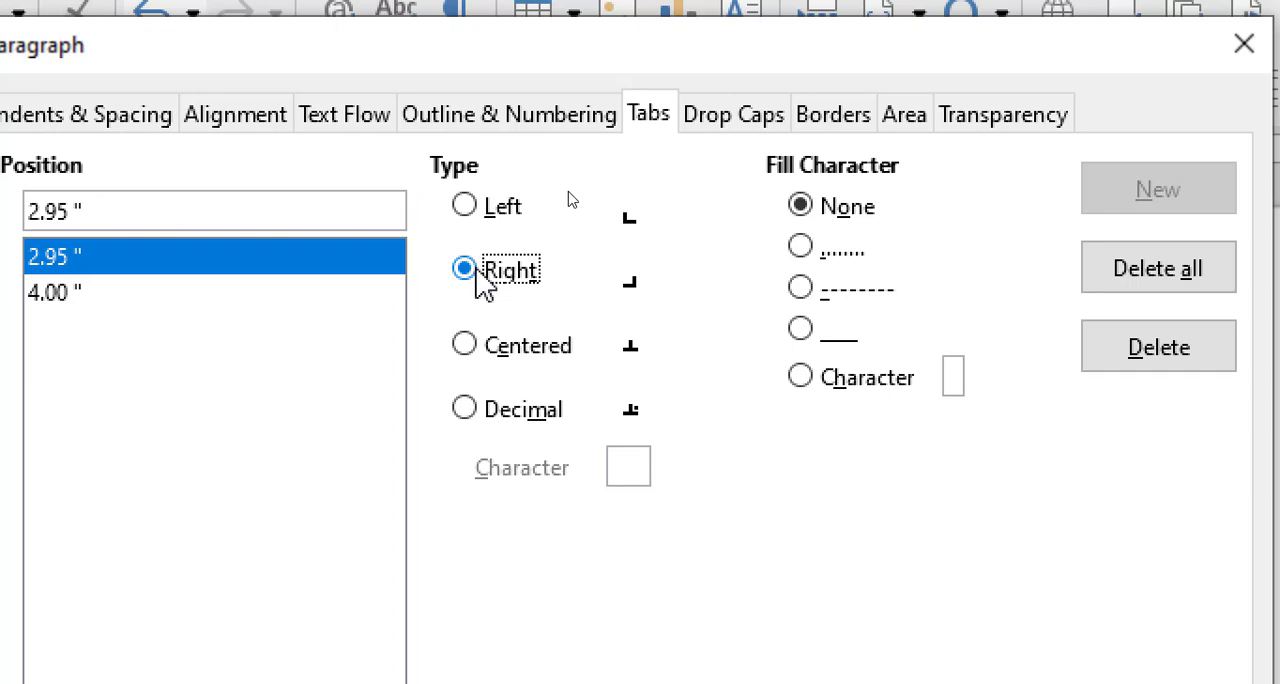
click(479, 348)
click(482, 410)
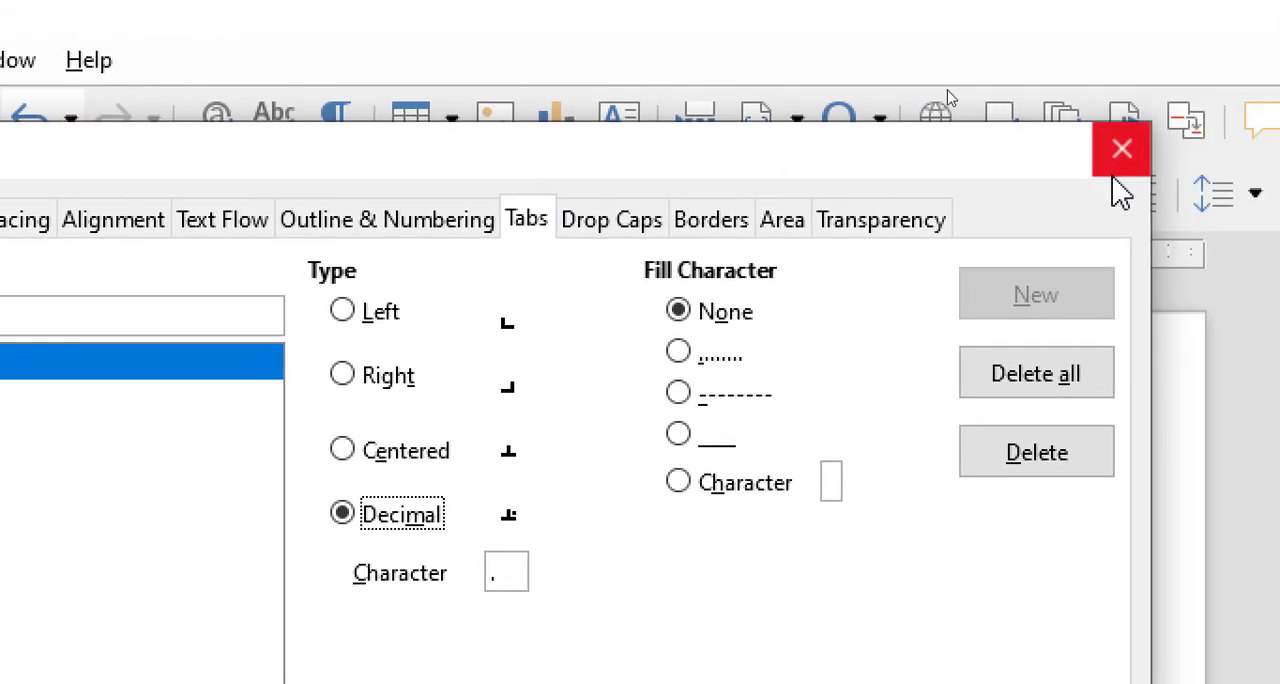
click(1121, 150)
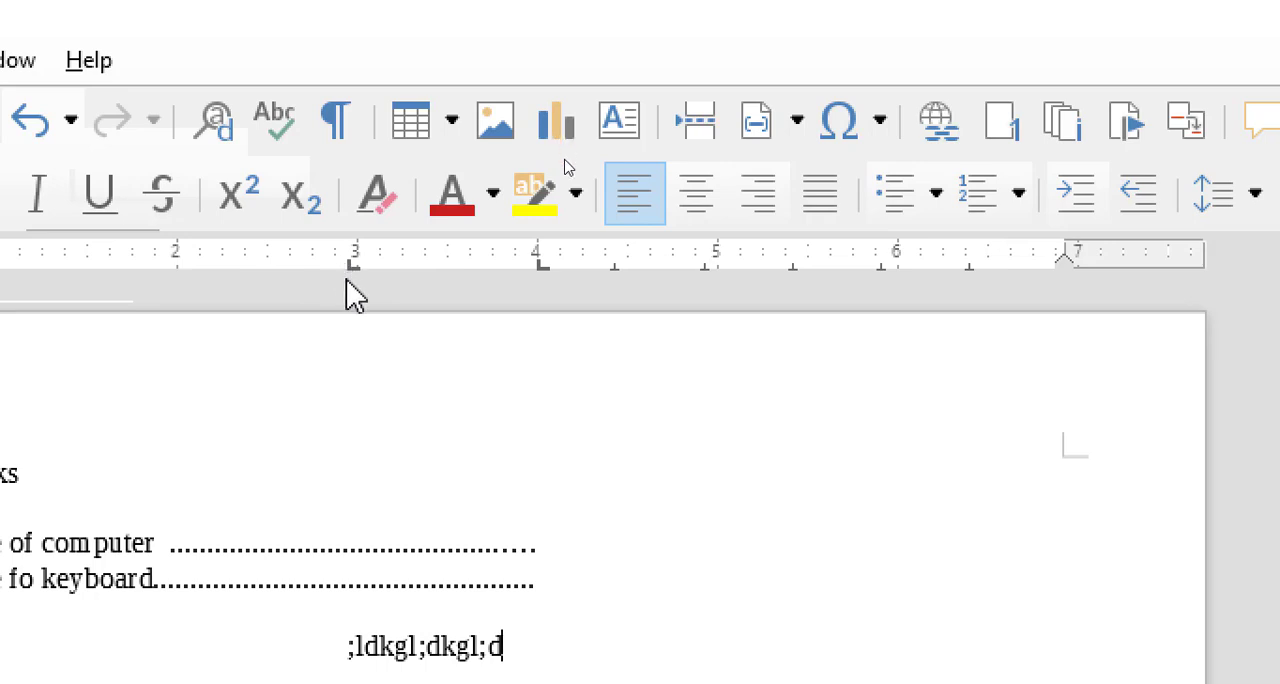
Step: Enter a long run of filler text, beginning "ldskjflkdsjfkldsfjldsjfds", at the centered tab stop after "Fill in the blanks"
click(355, 381)
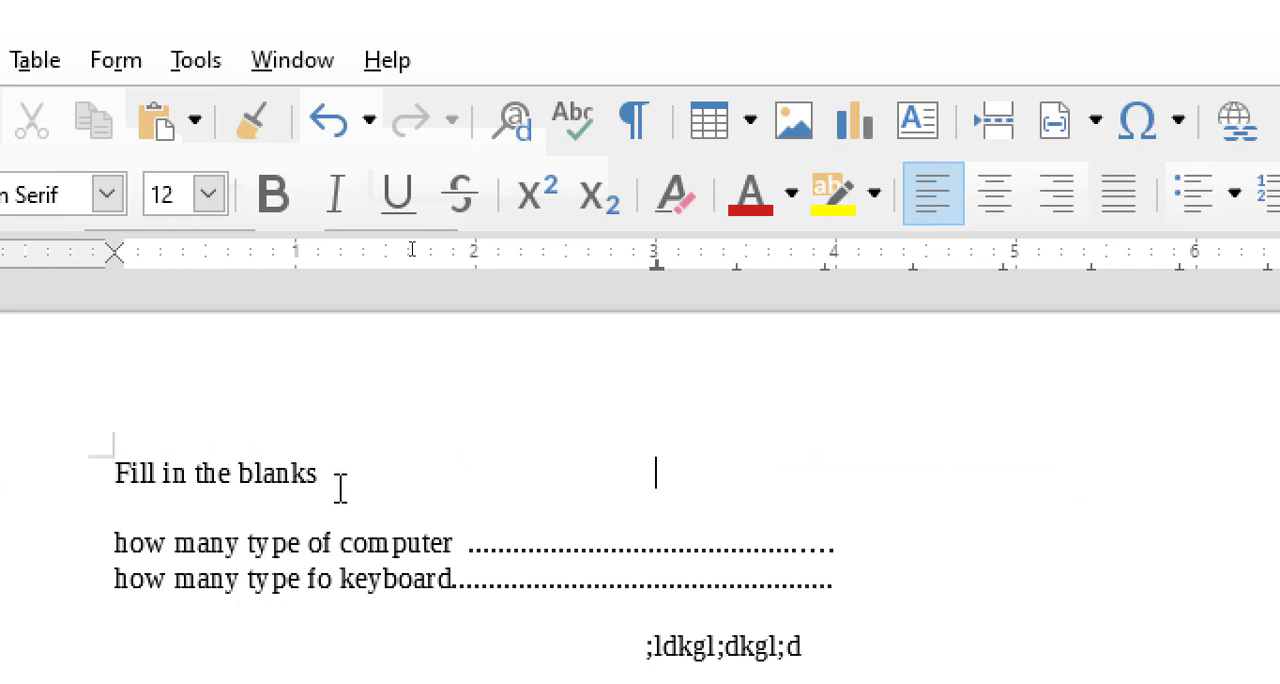
text(ldskjflkdsjfkldsfjldsjfds flkds)
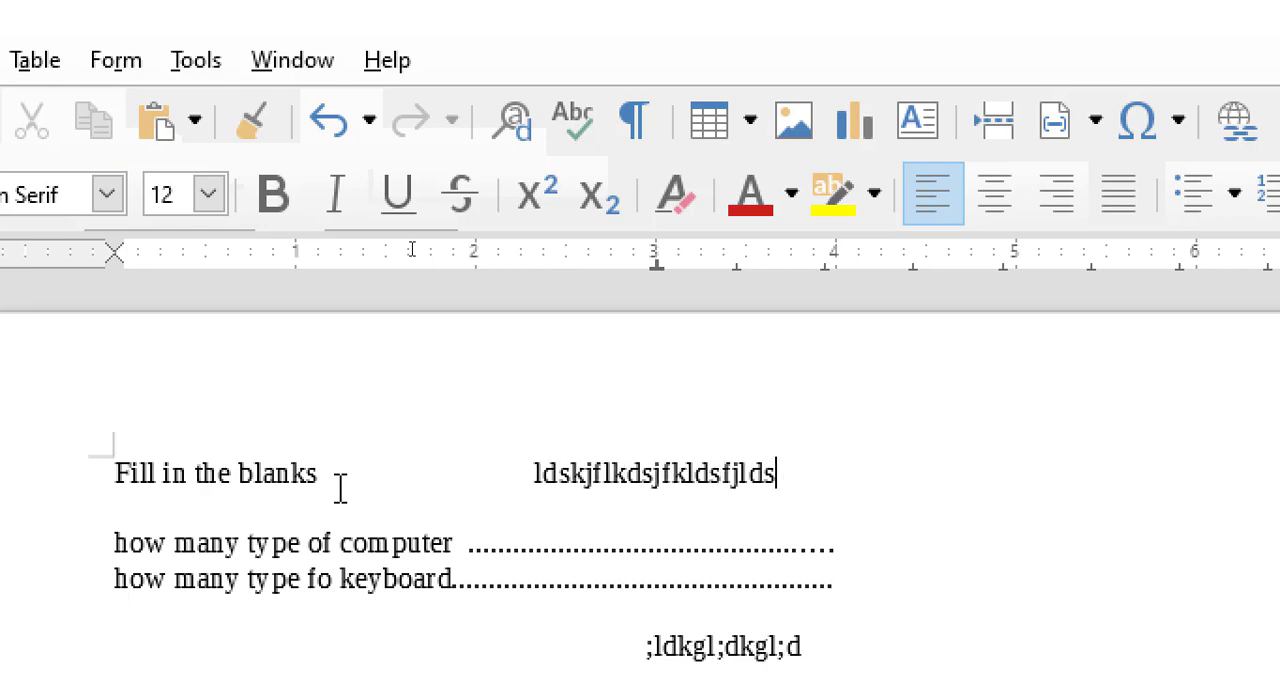
text(kjfldsjklfjkldsjklfjkldskjlfkljdskljfkdljslkjkjlfdskjl)
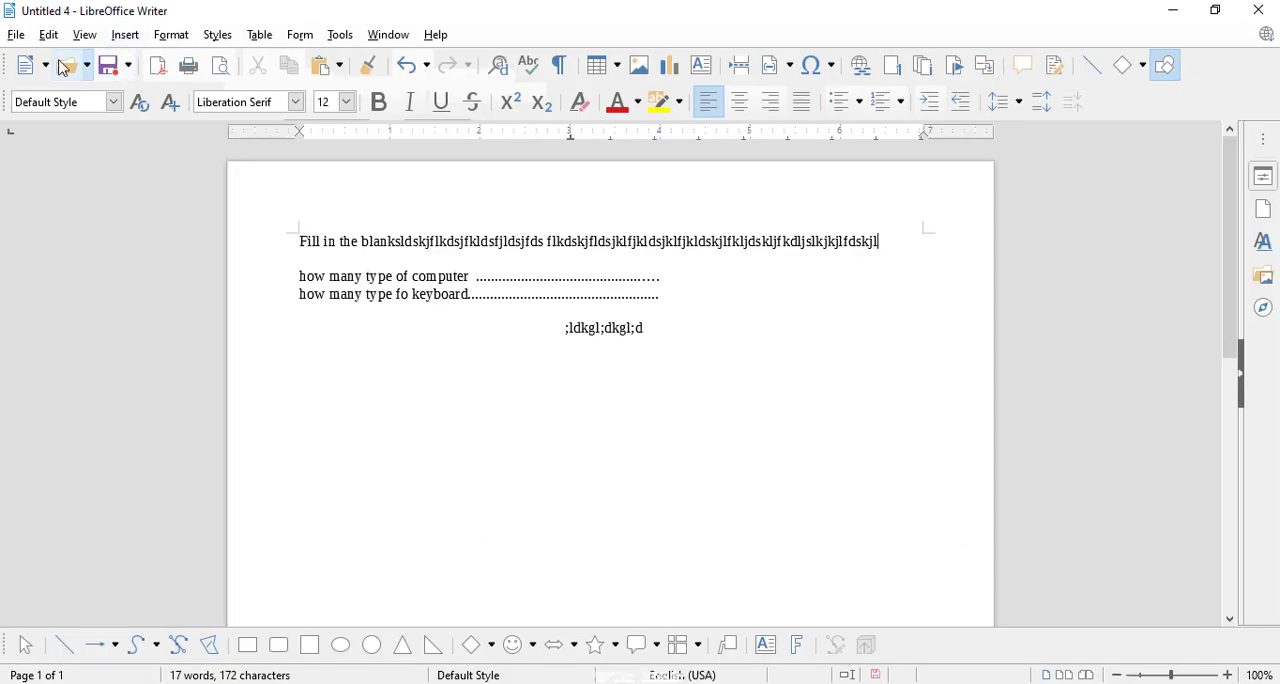
Step: Create a new text document and add a centered tab stop at 3" without a fill character
click(46, 65)
click(60, 95)
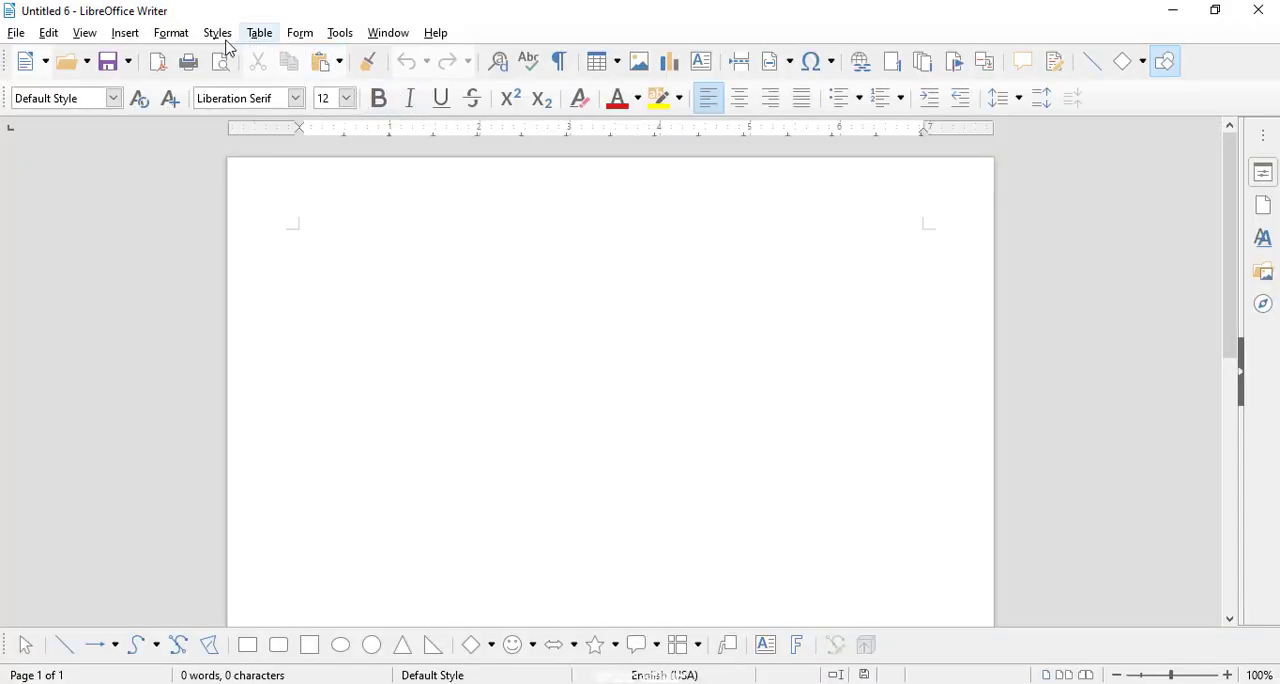
click(176, 36)
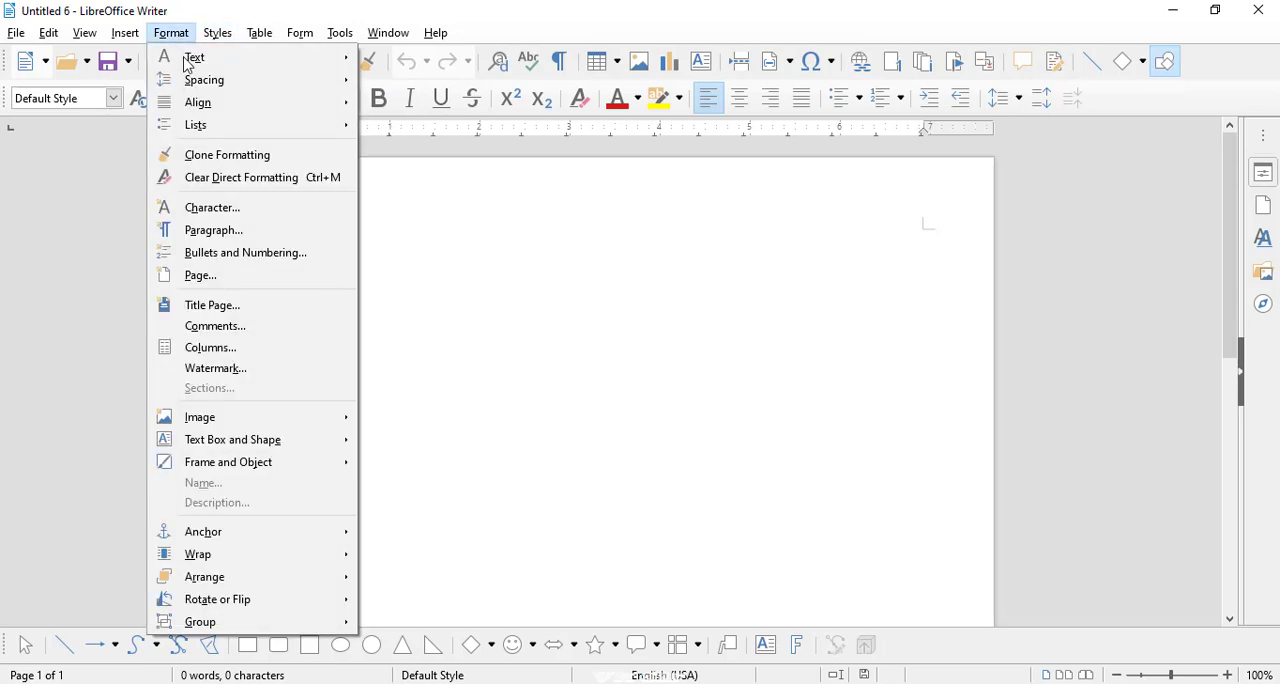
click(232, 232)
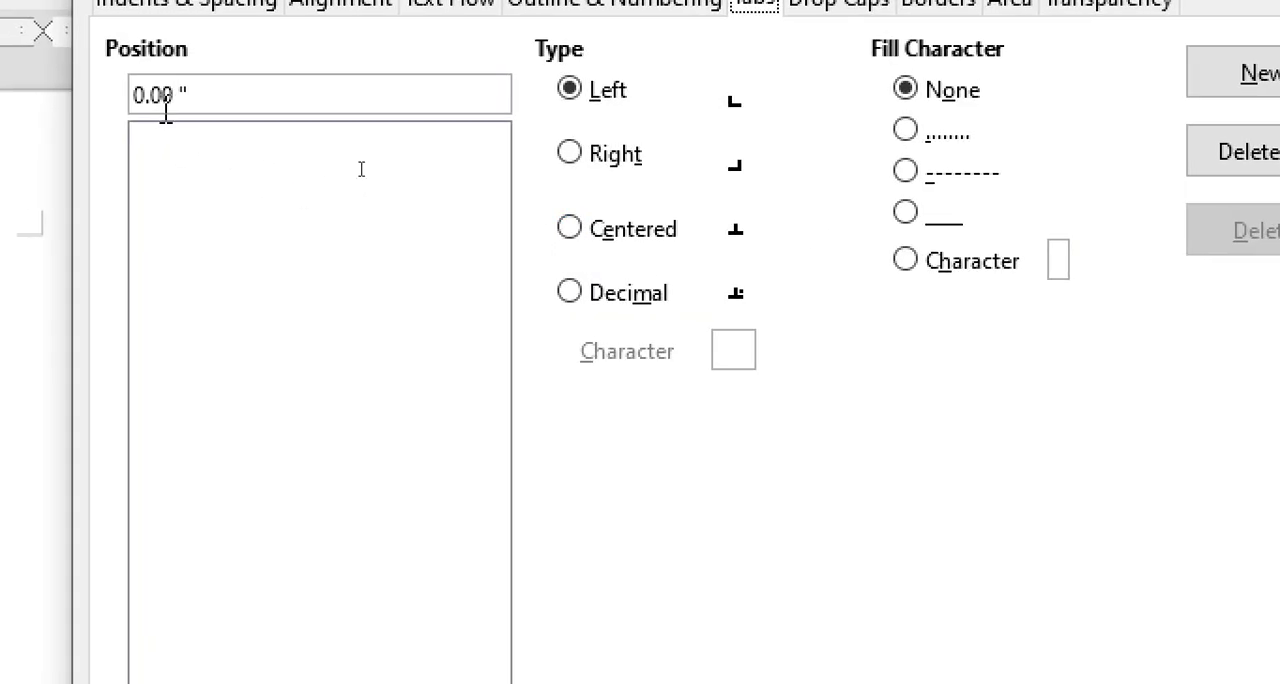
drag(190, 95, 124, 97)
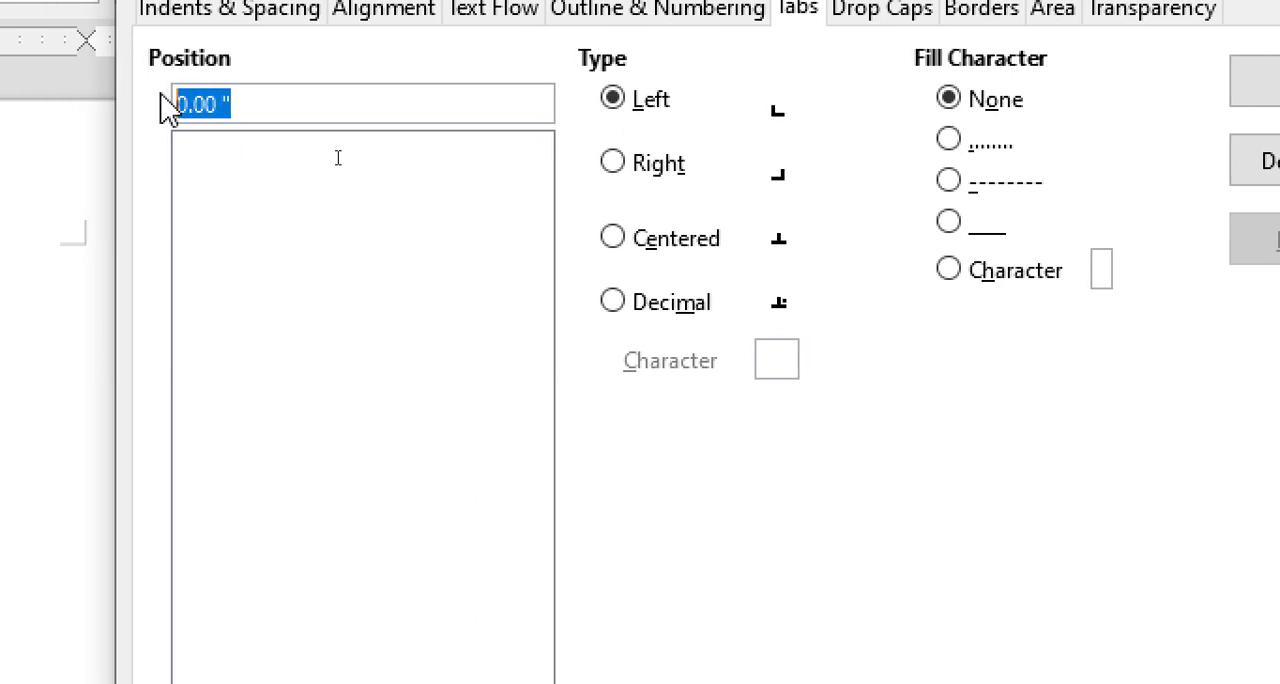
text(3)
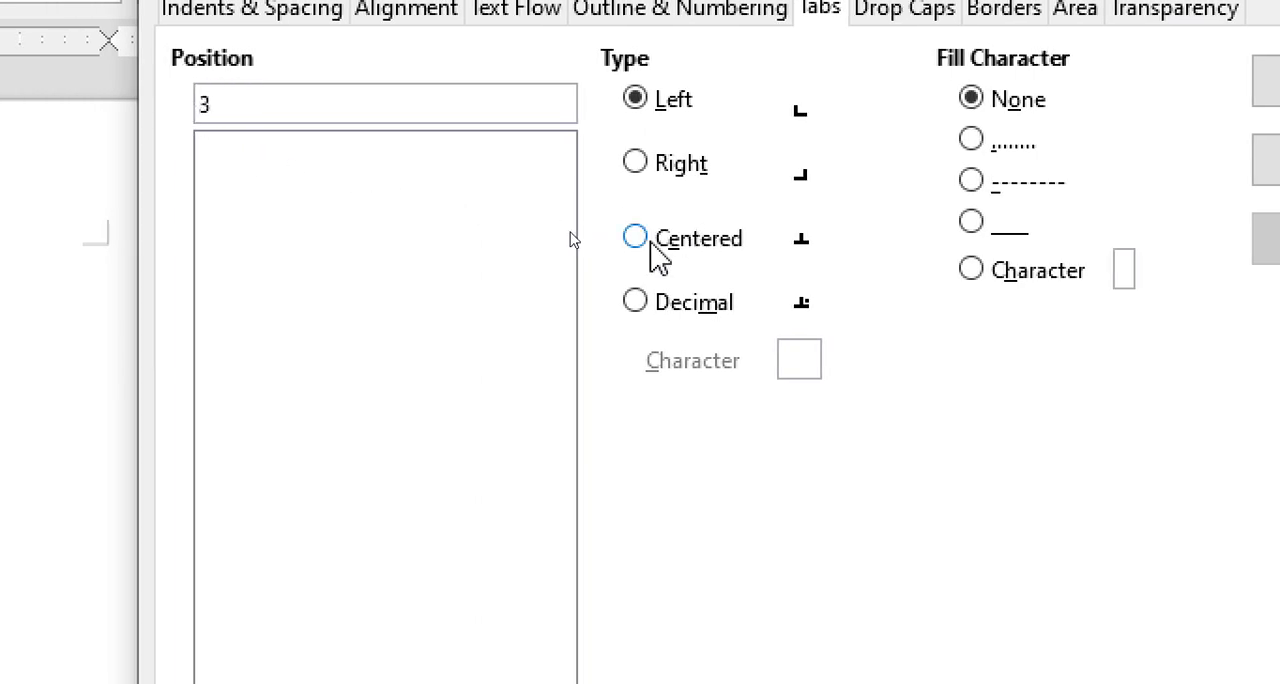
click(650, 245)
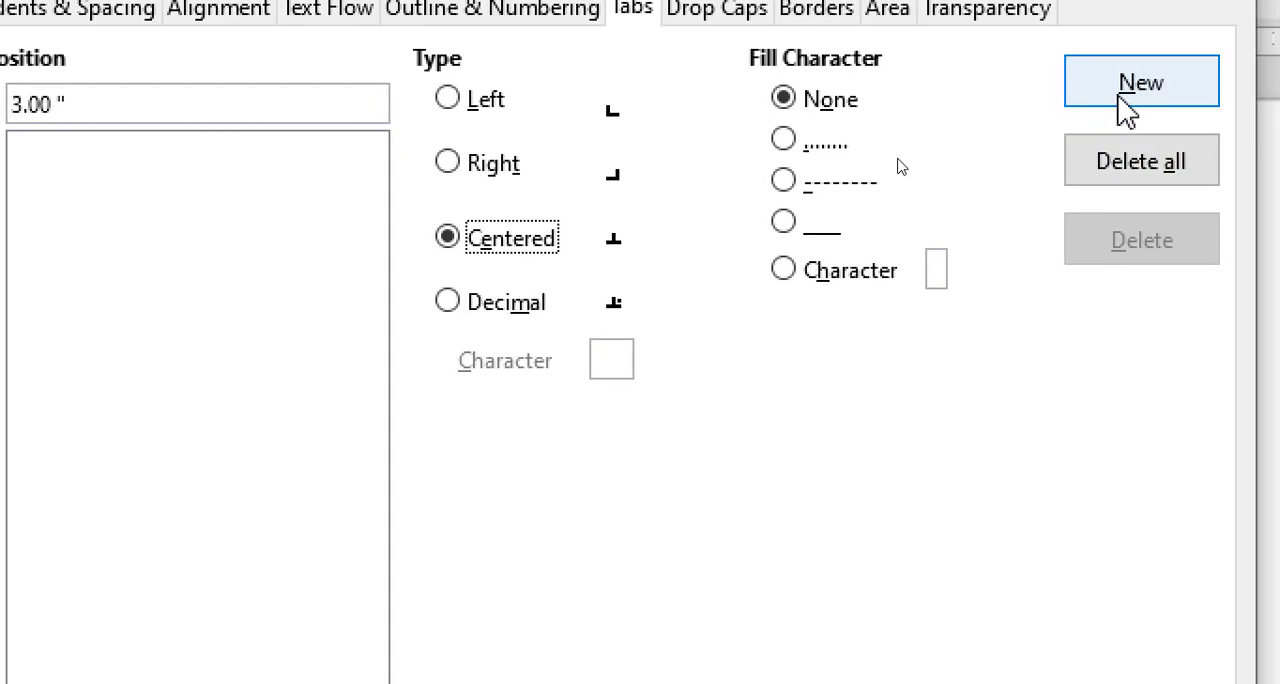
click(1122, 100)
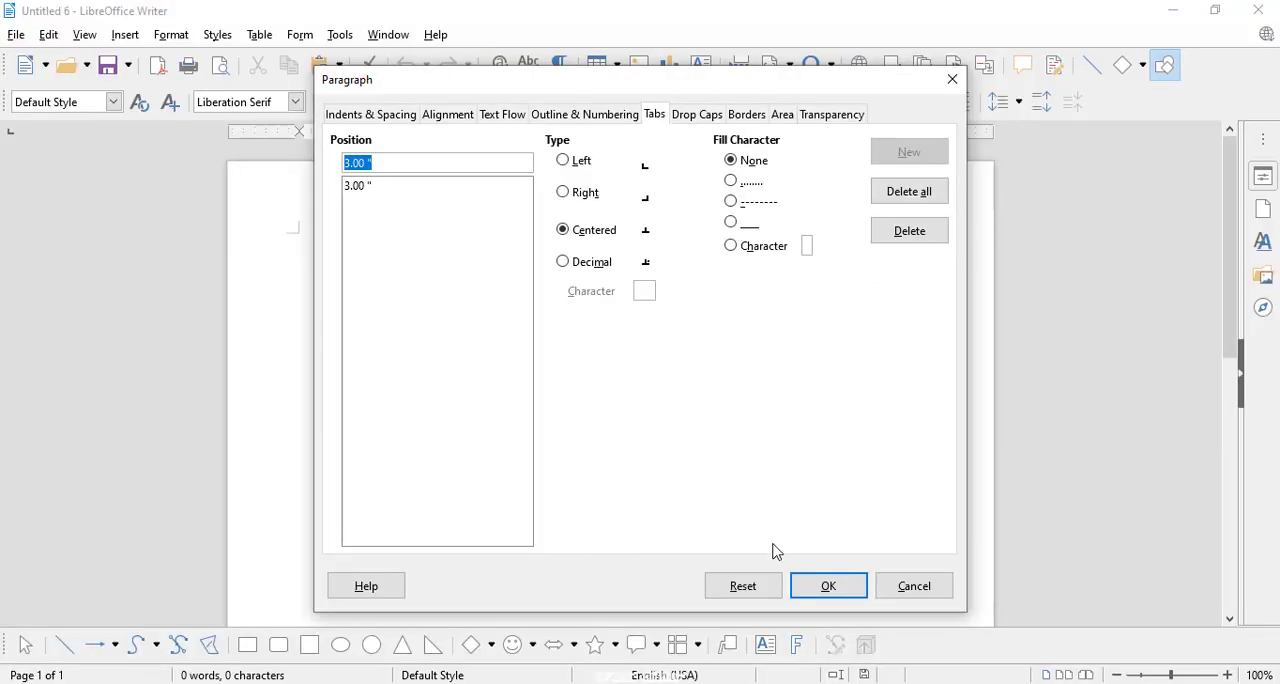
click(808, 590)
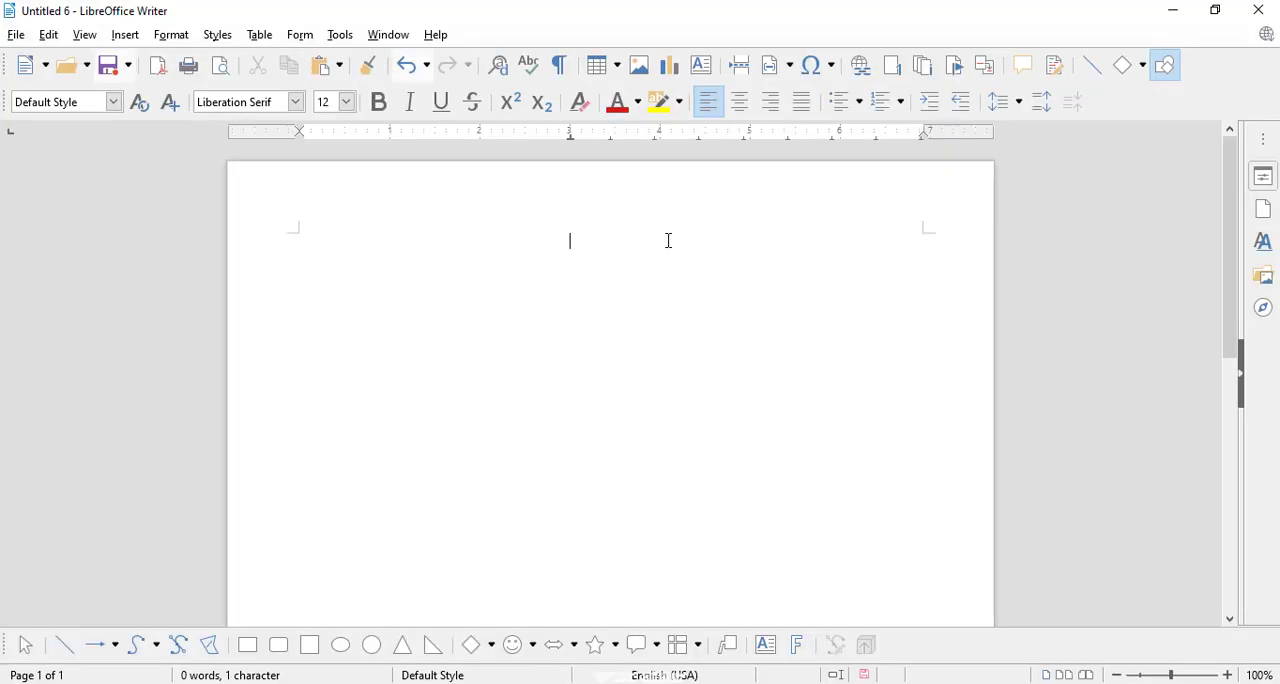
Step: Enter a long run of filler text, beginning "kfdsklfjdklsjfdlksfj", at the centered tab stop of the empty document
key(ctrl+a)
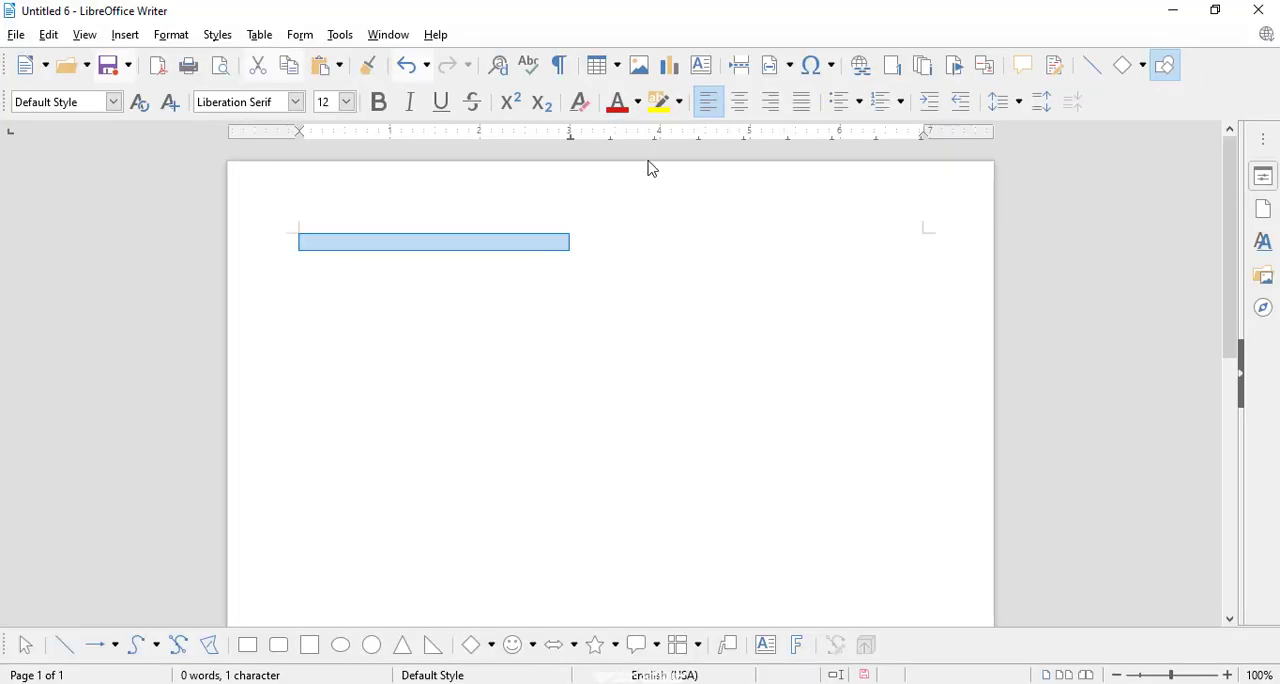
click(608, 230)
click(582, 241)
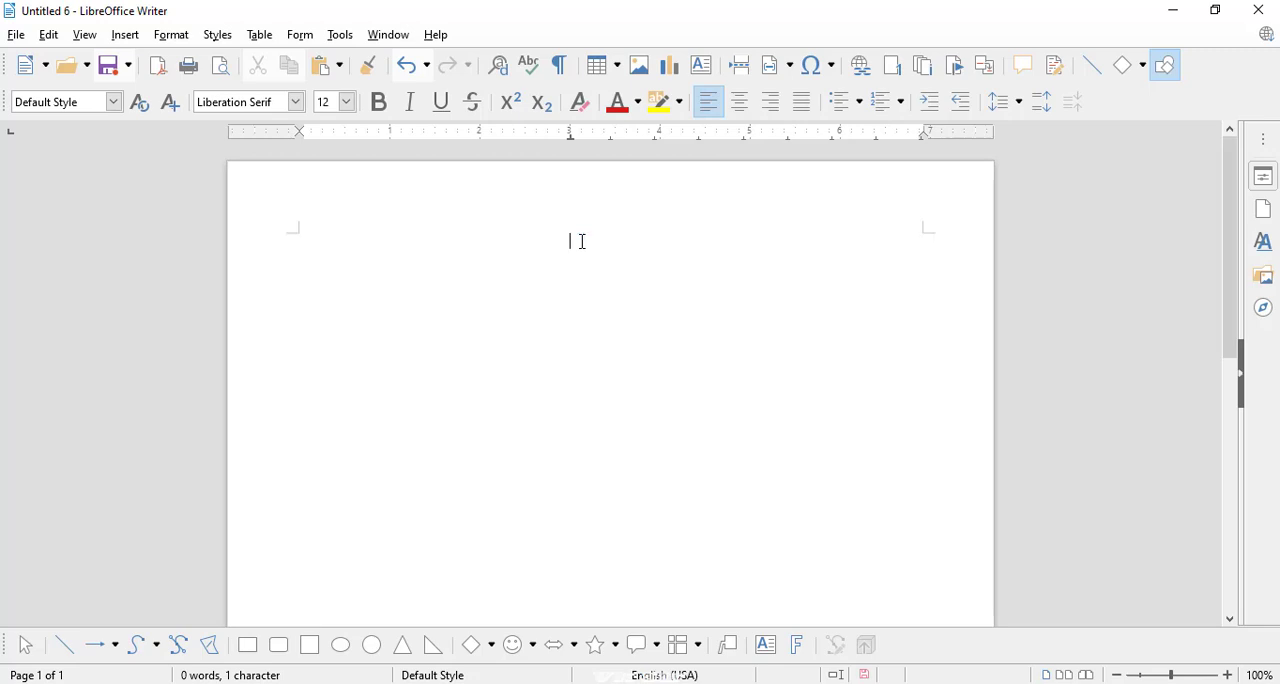
text(kfdsklfjdklsjfdlksfjkdsljfdklsjflkdsjflkdsjflkdsjf)
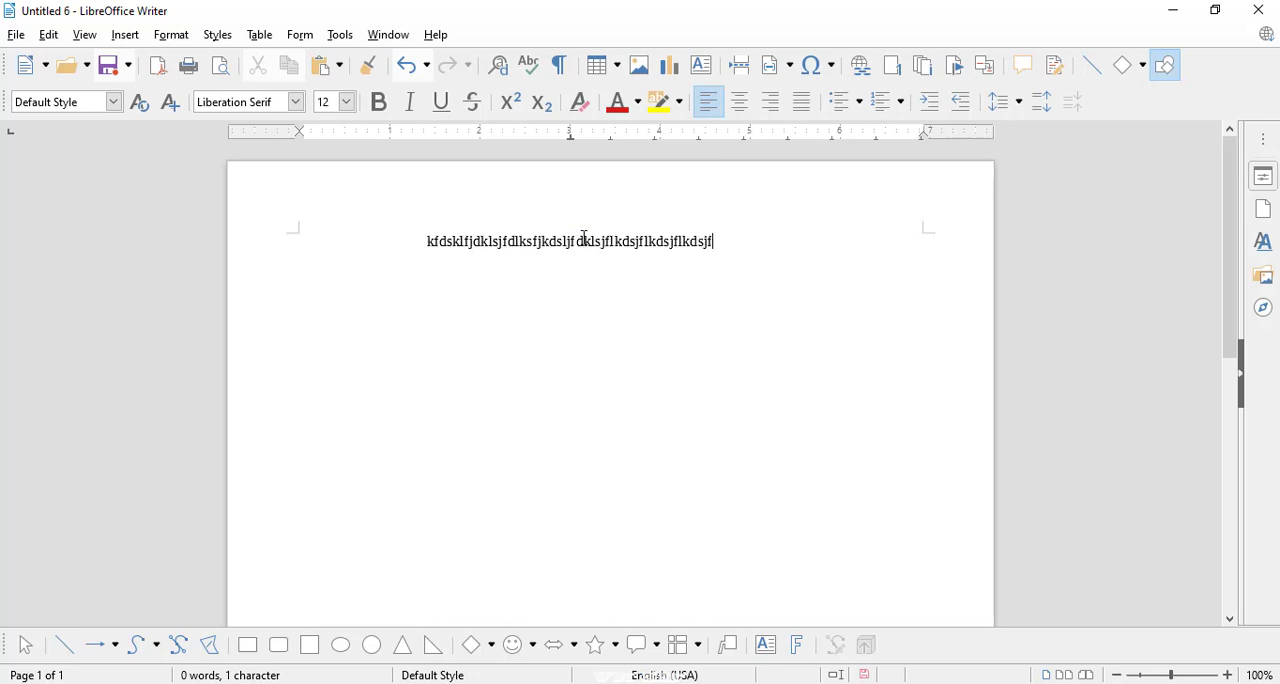
text(kldsjfkldsjfkldsjfkldsjfkldsjfkljdsklfjkldsfdskfkjldsdsklldksfj)
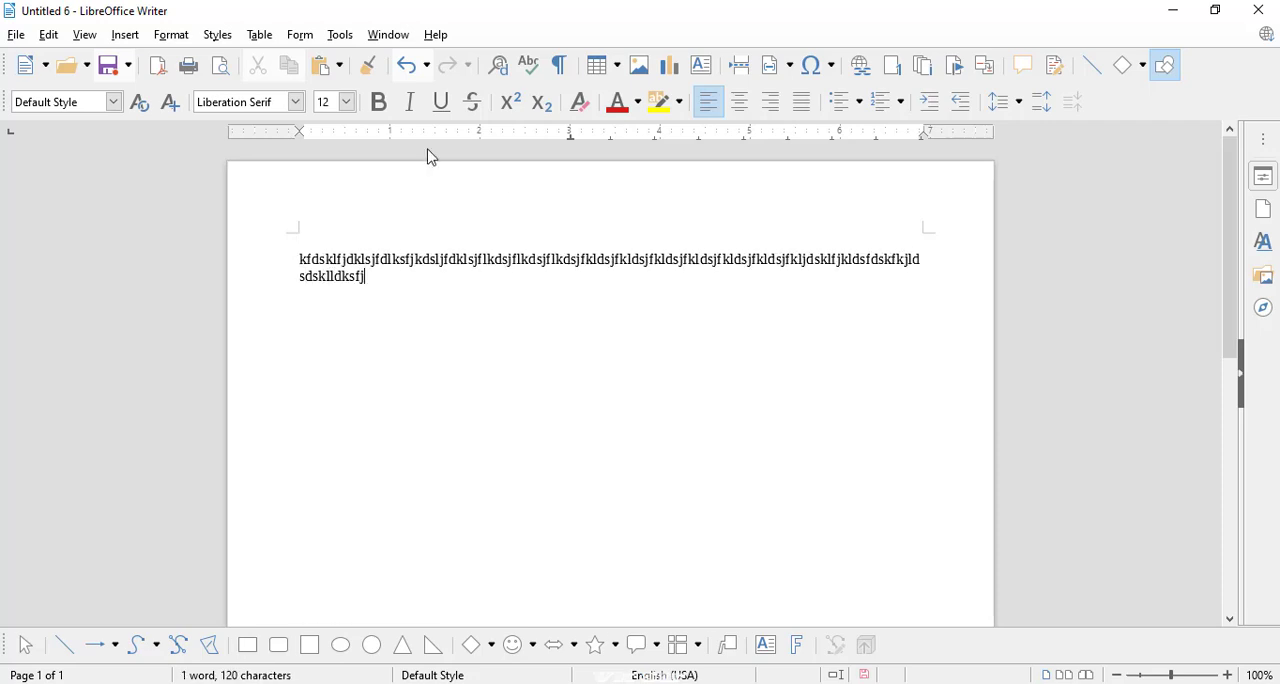
Step: Review the tab stop settings of the filler paragraph and close them without changes
click(172, 38)
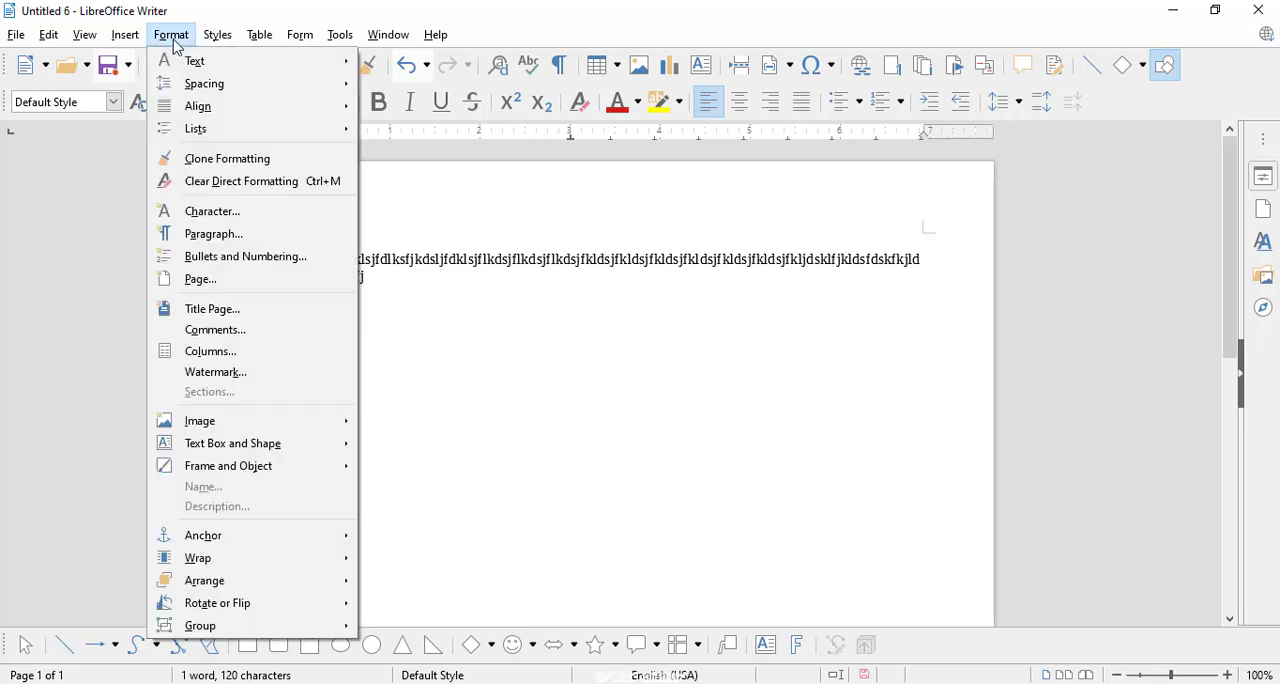
click(243, 234)
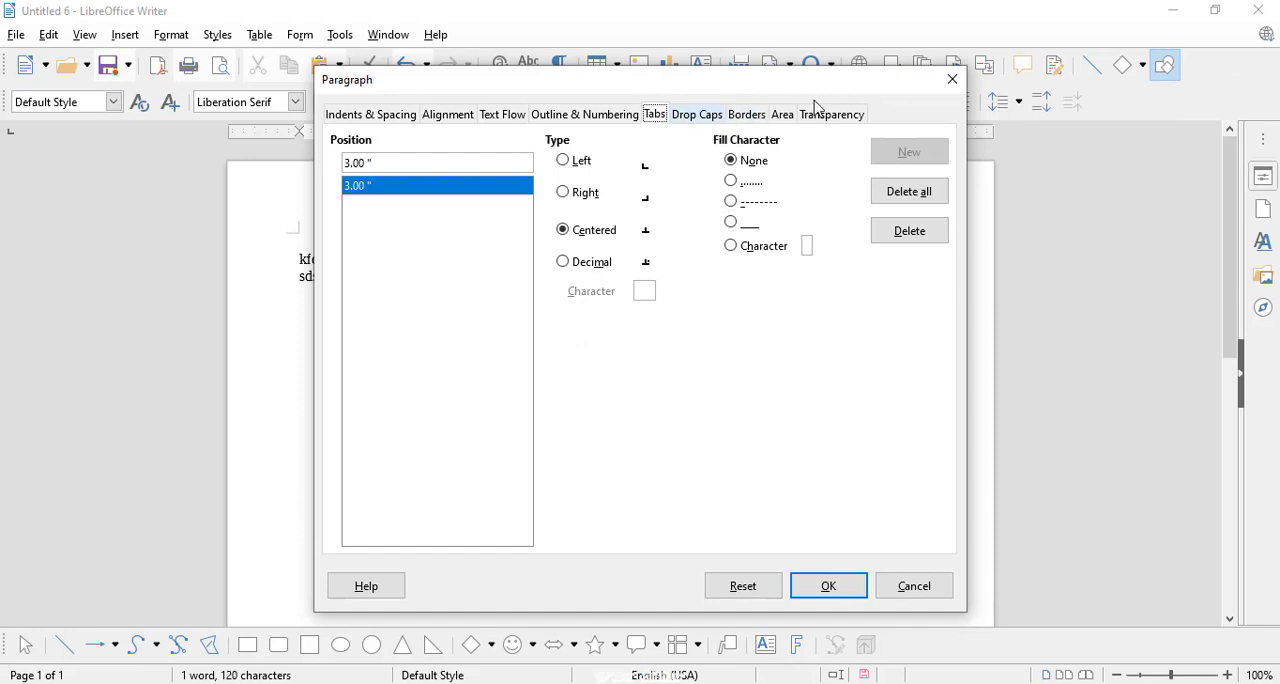
click(952, 79)
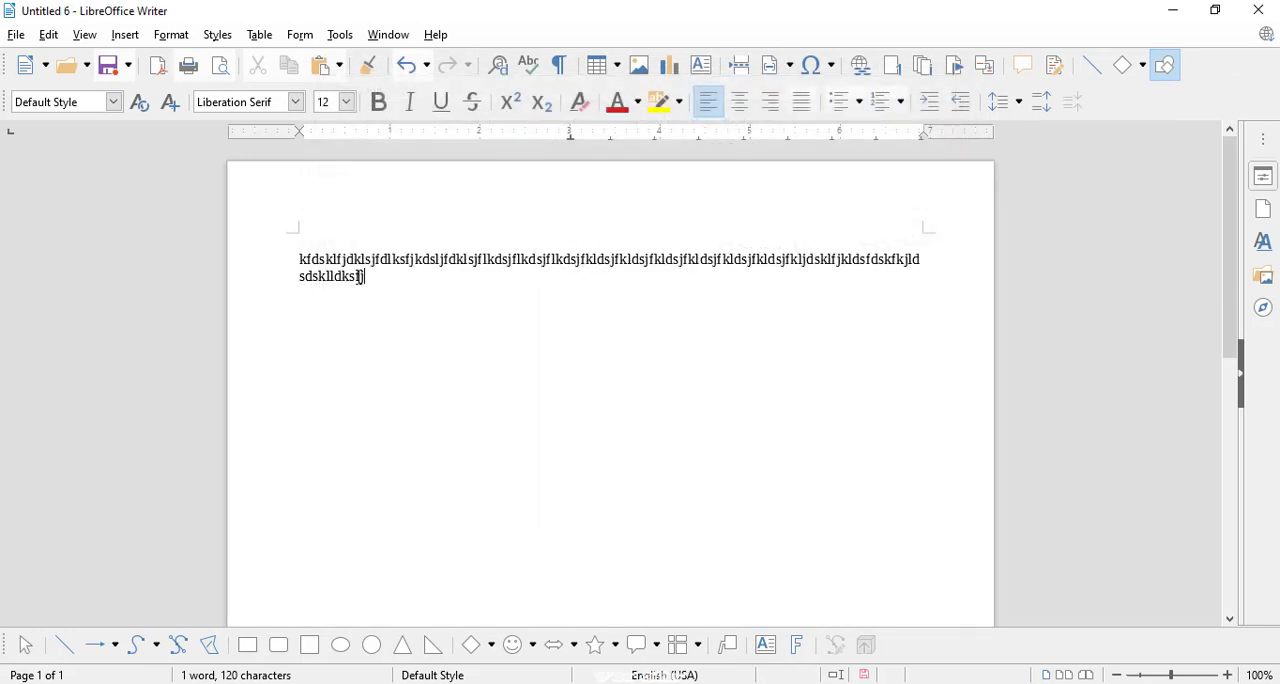
drag(362, 276, 311, 259)
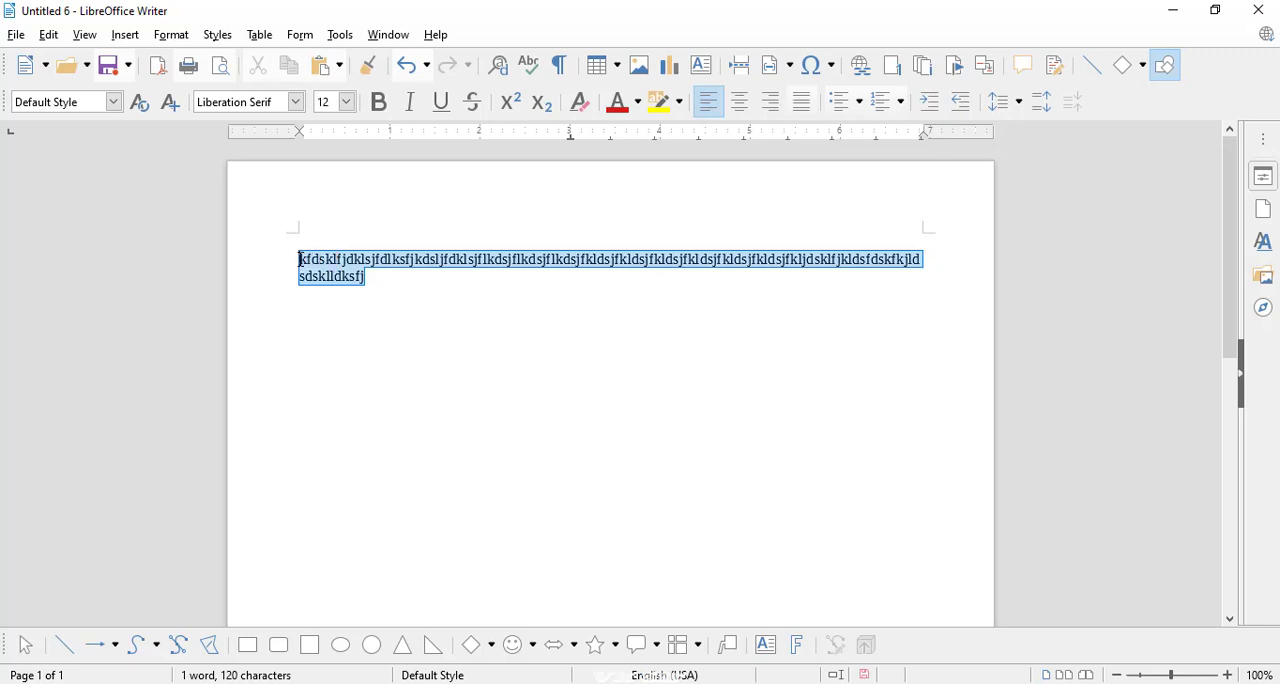
click(377, 276)
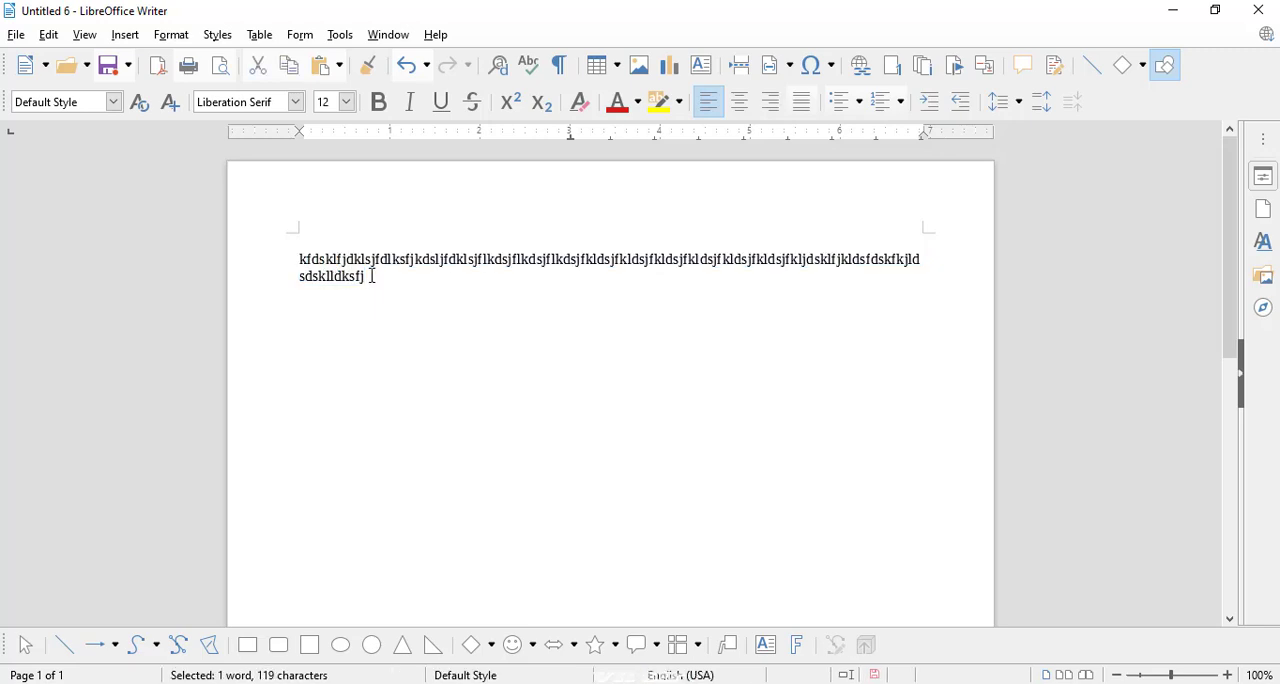
drag(362, 277, 307, 259)
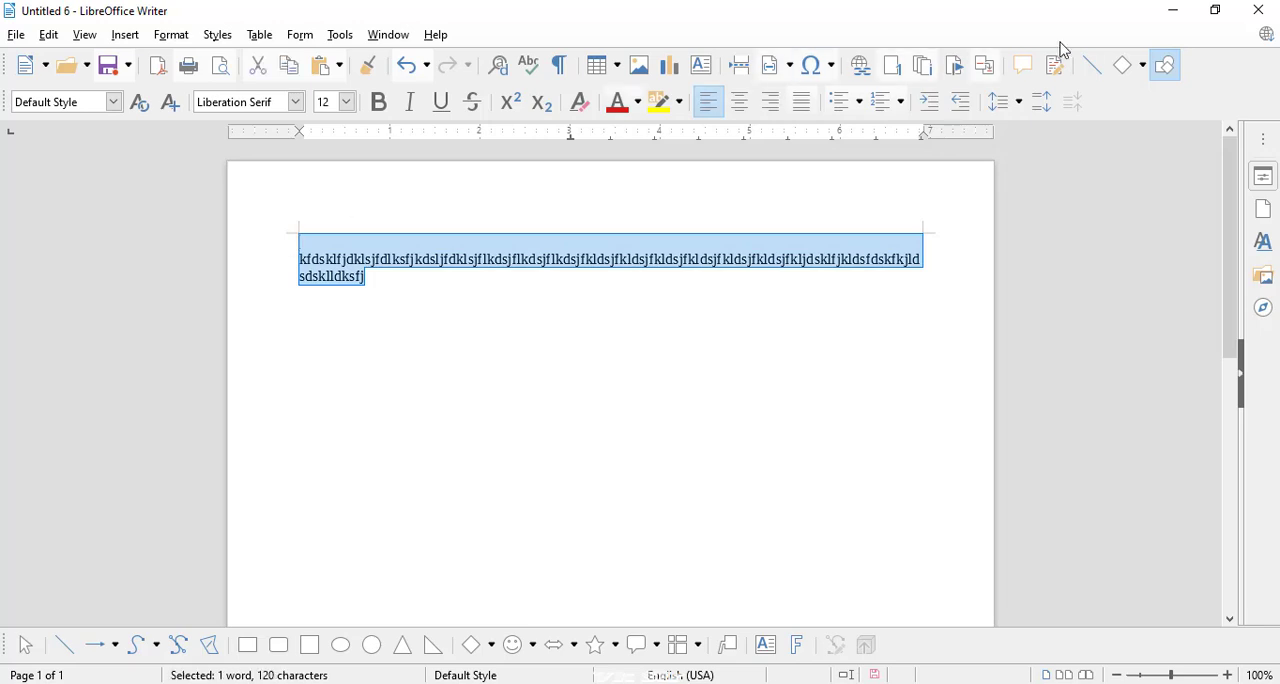
click(1026, 206)
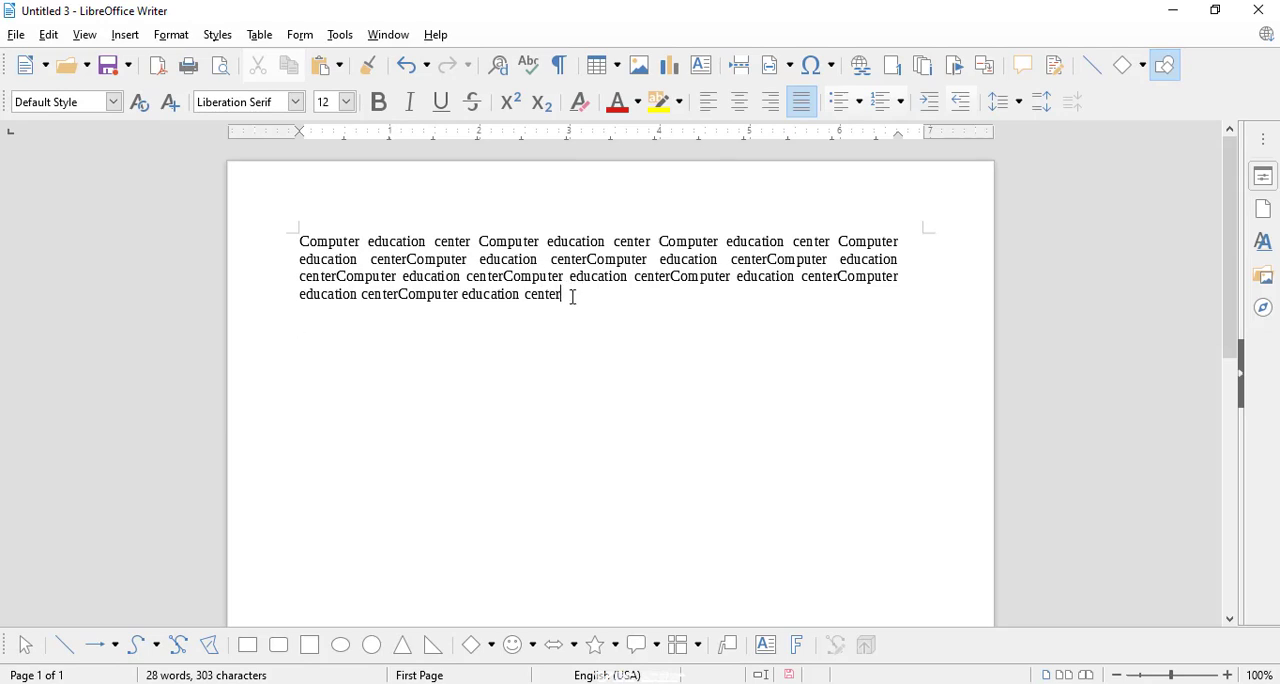
Step: Select the whole "Computer education center" paragraph in the Untitled 3 document and turn on drop caps for it
drag(573, 297, 314, 230)
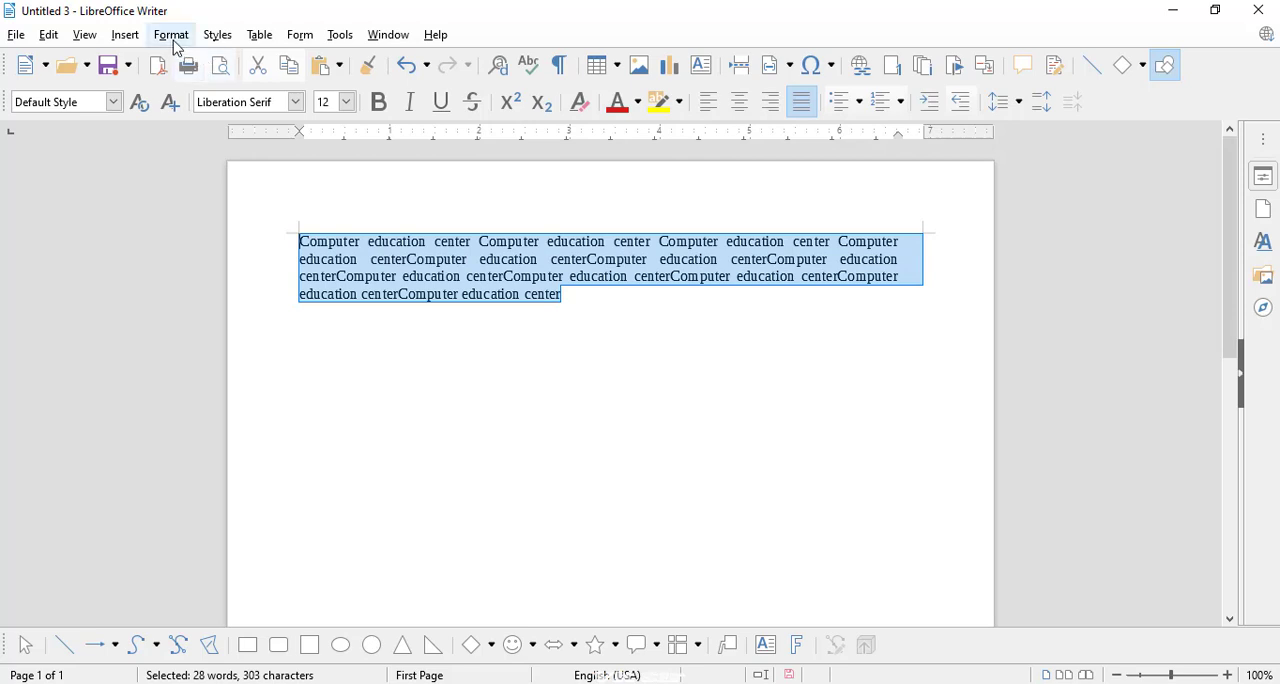
click(172, 37)
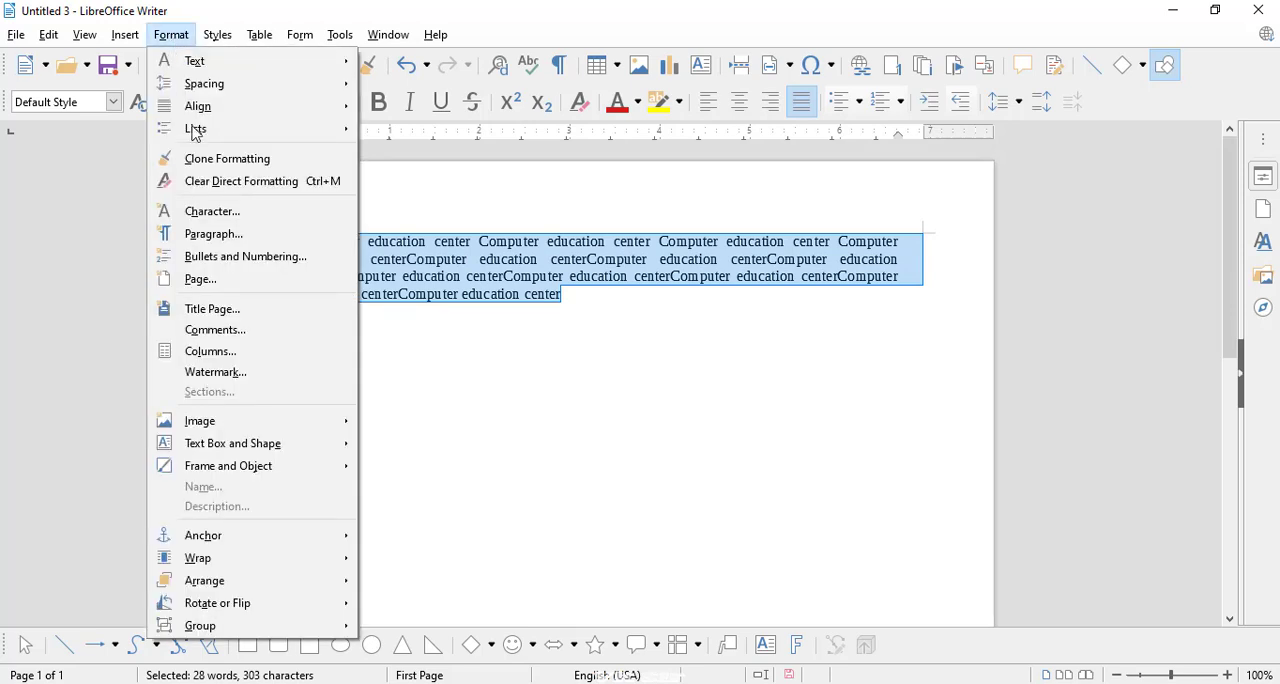
click(214, 233)
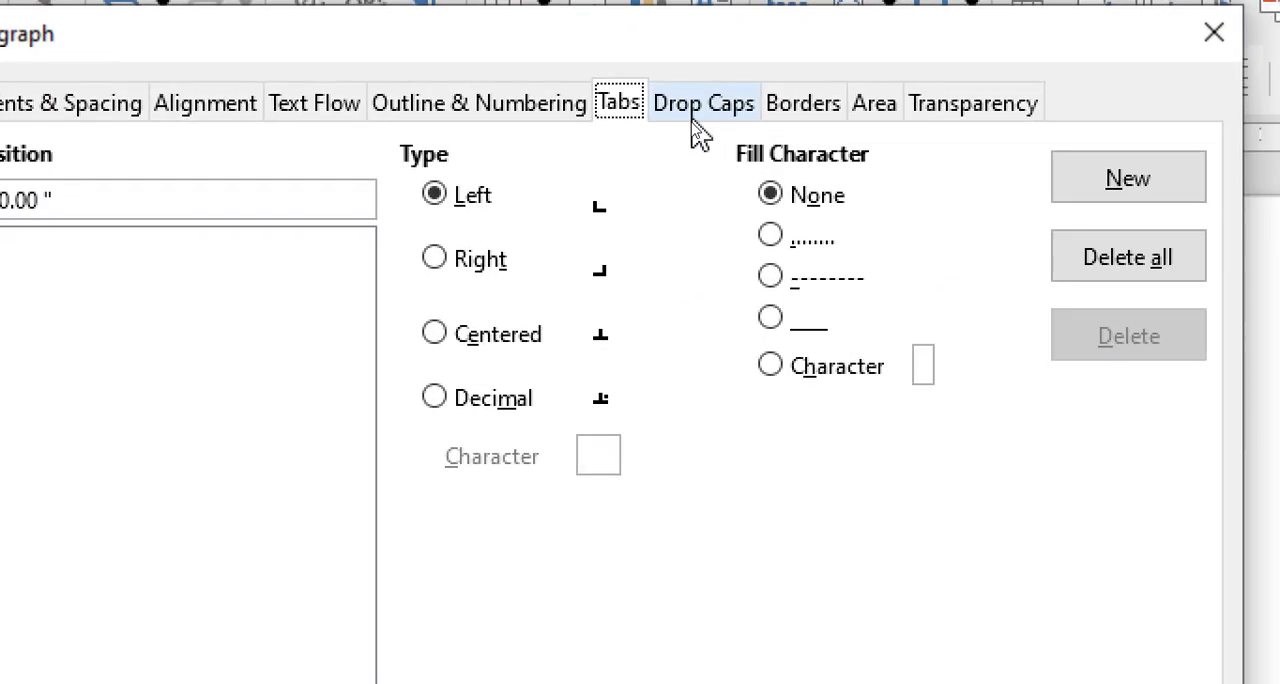
click(699, 110)
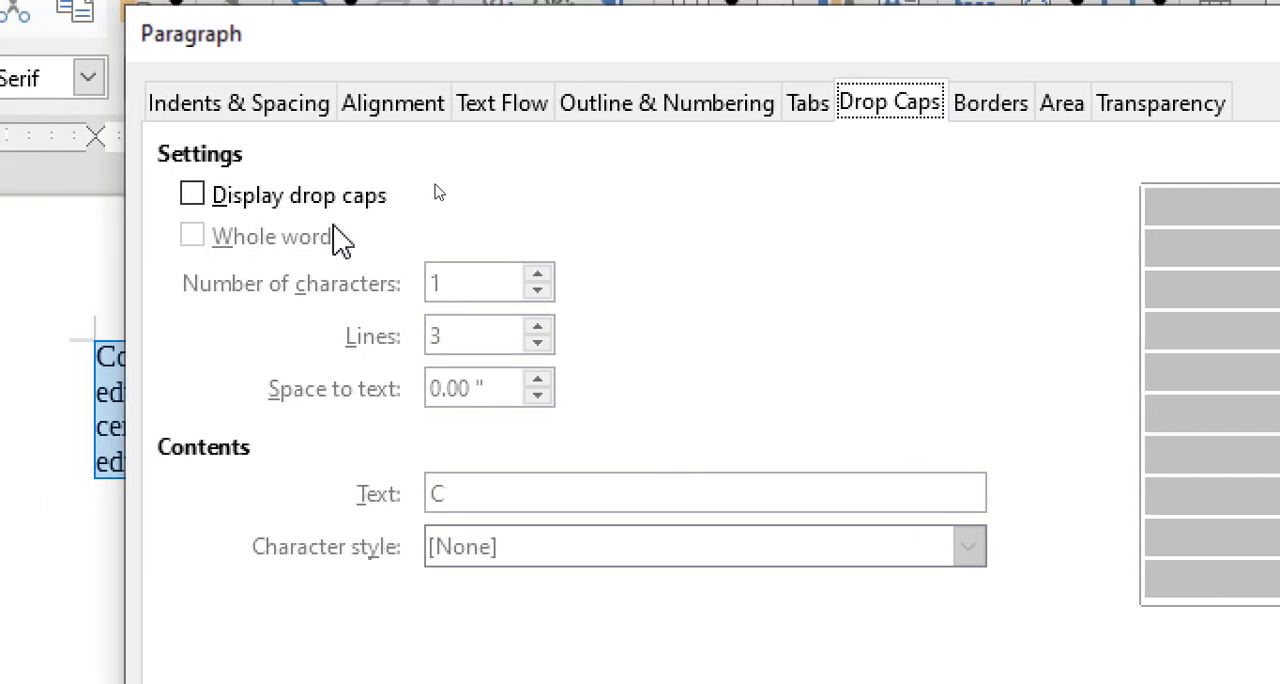
click(193, 196)
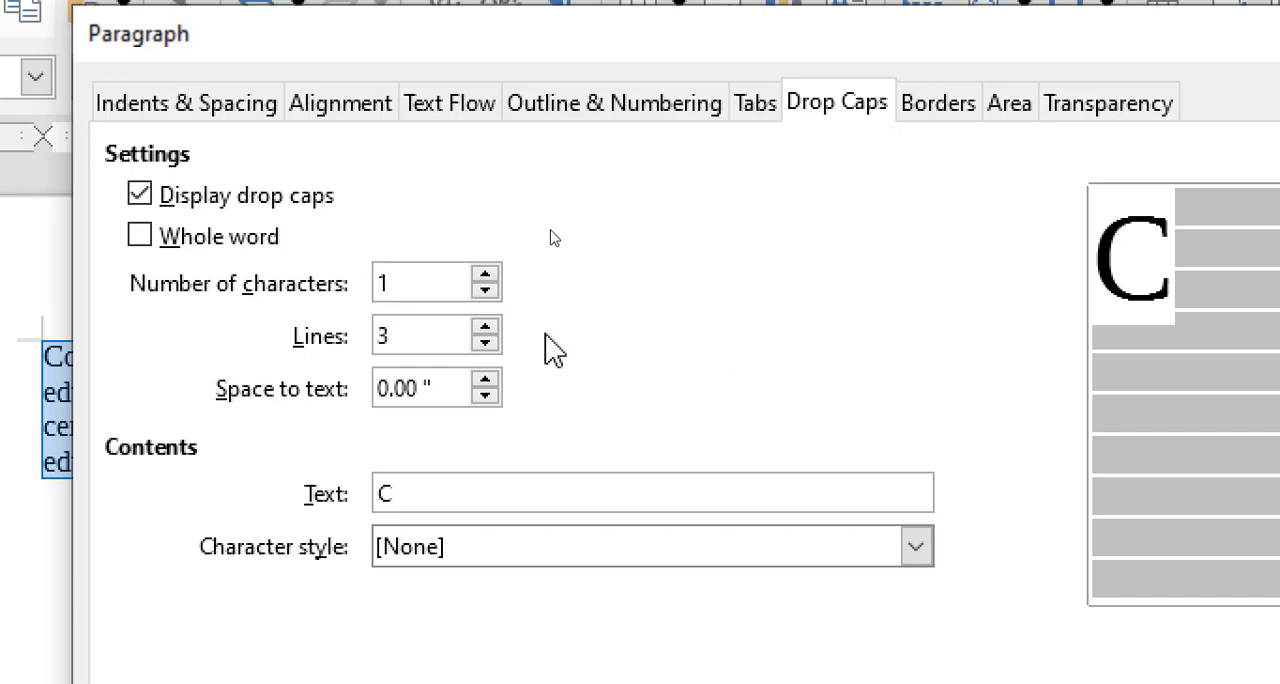
Step: Try a drop cap height of 9 lines, and set it to 2 lines
double_click(398, 338)
click(484, 328)
click(484, 330)
click(485, 343)
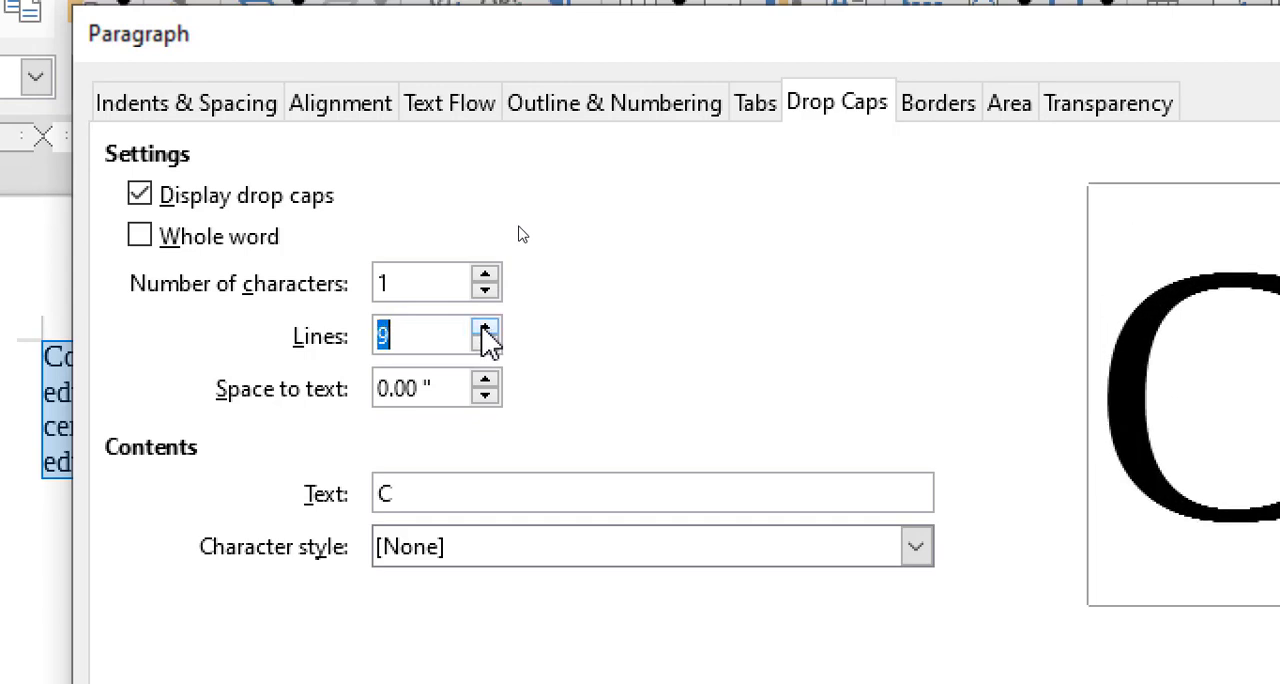
click(485, 345)
click(485, 345)
click(485, 345)
click(485, 345)
click(485, 345)
click(485, 345)
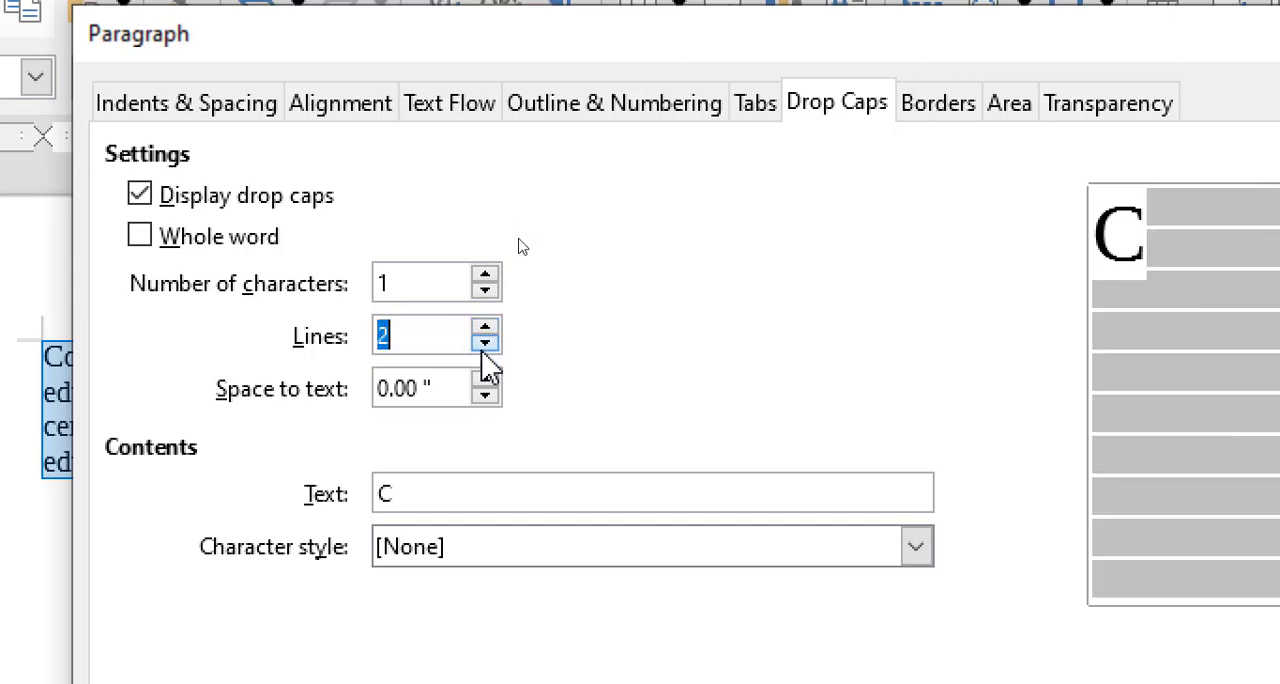
Step: Raise the drop cap height to the 9-line size once more and return it to 2 lines
click(414, 340)
drag(414, 340, 374, 340)
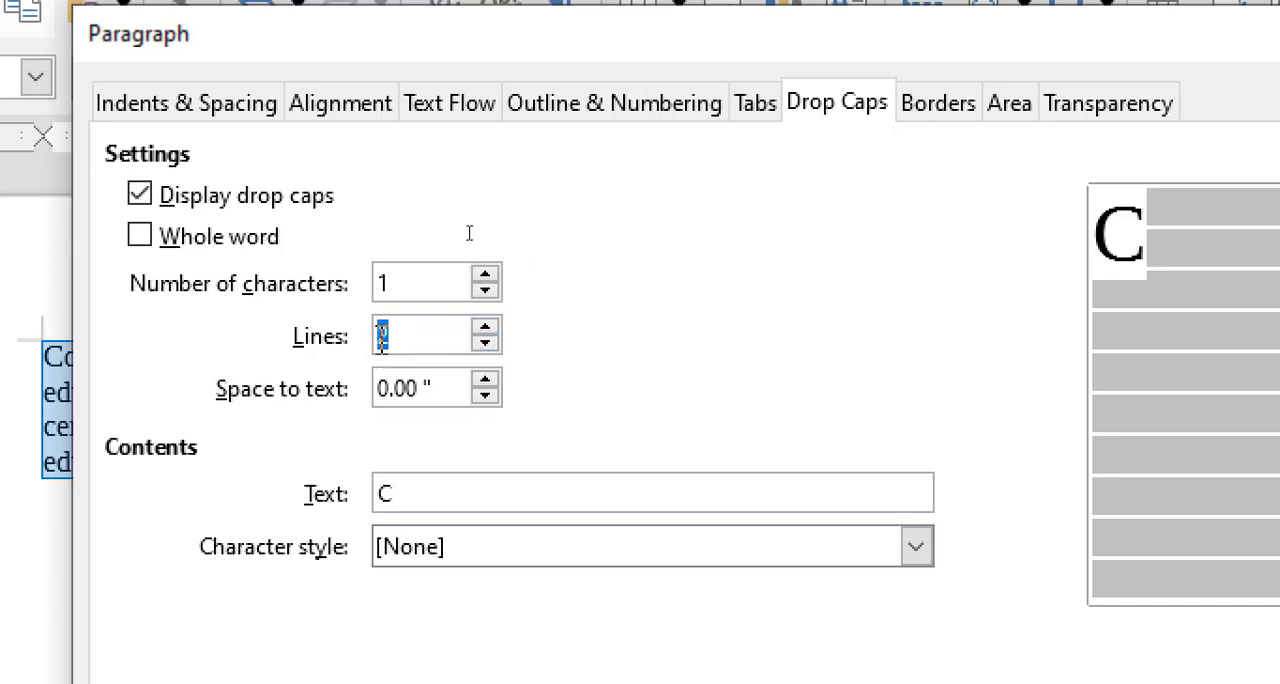
click(377, 340)
drag(393, 333, 384, 333)
click(395, 331)
double_click(389, 335)
click(486, 329)
click(486, 329)
click(486, 329)
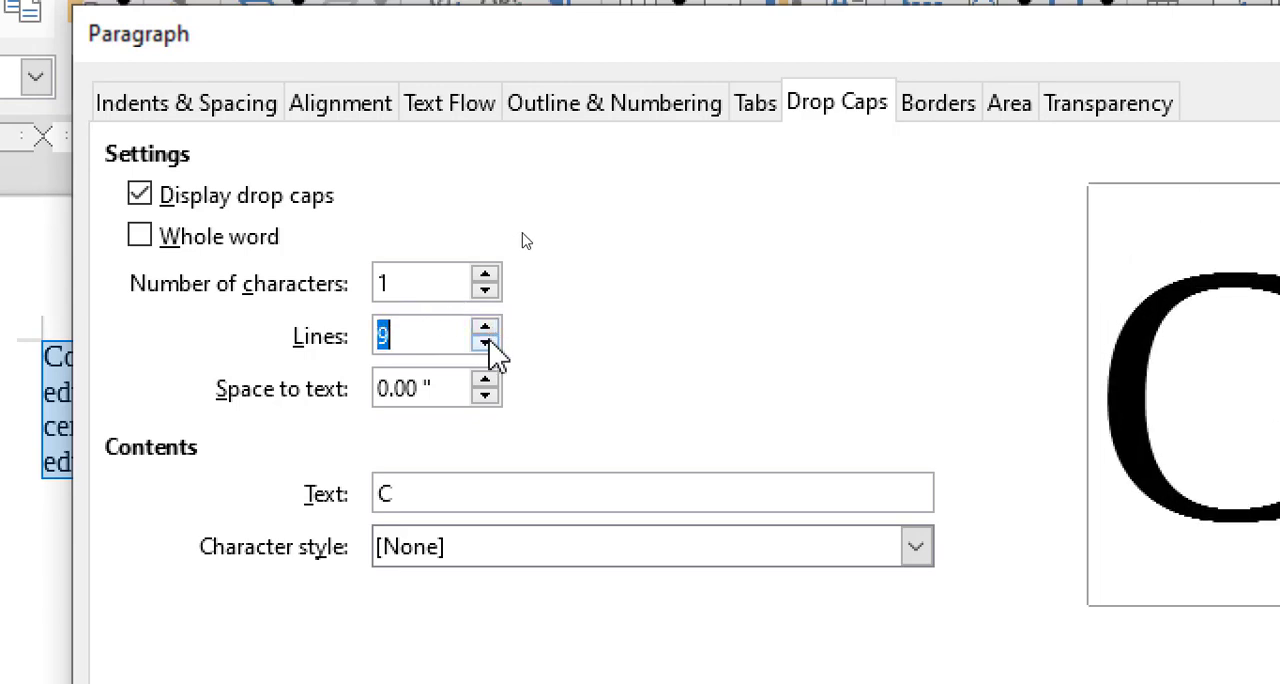
click(487, 342)
click(487, 342)
click(487, 342)
click(487, 342)
click(487, 342)
click(487, 342)
click(487, 342)
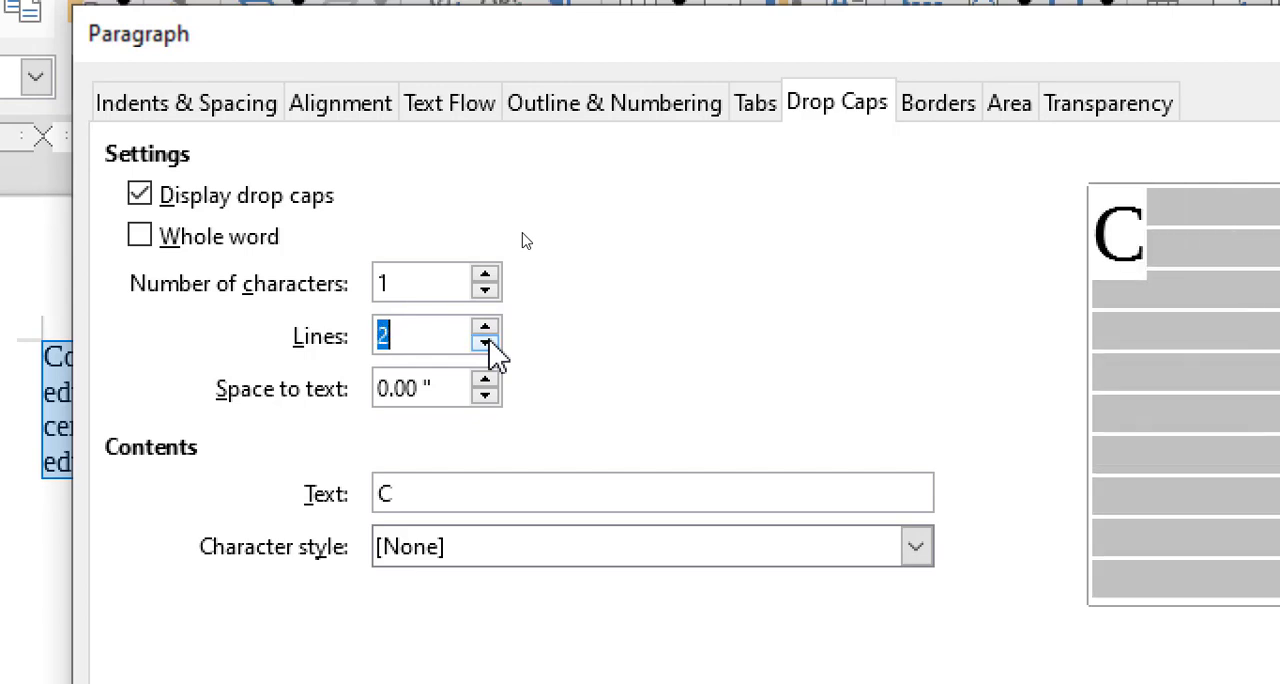
click(414, 336)
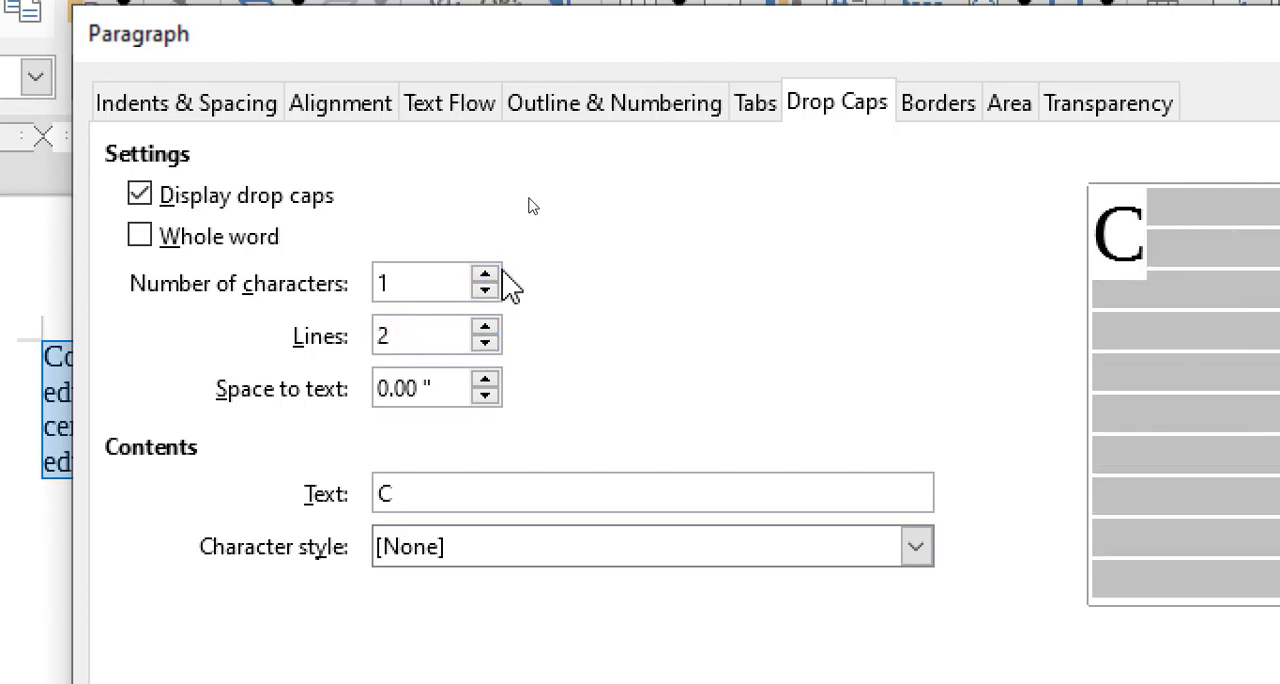
Step: Try drop caps of 2 and 3 characters and return the number of characters to 1
click(486, 276)
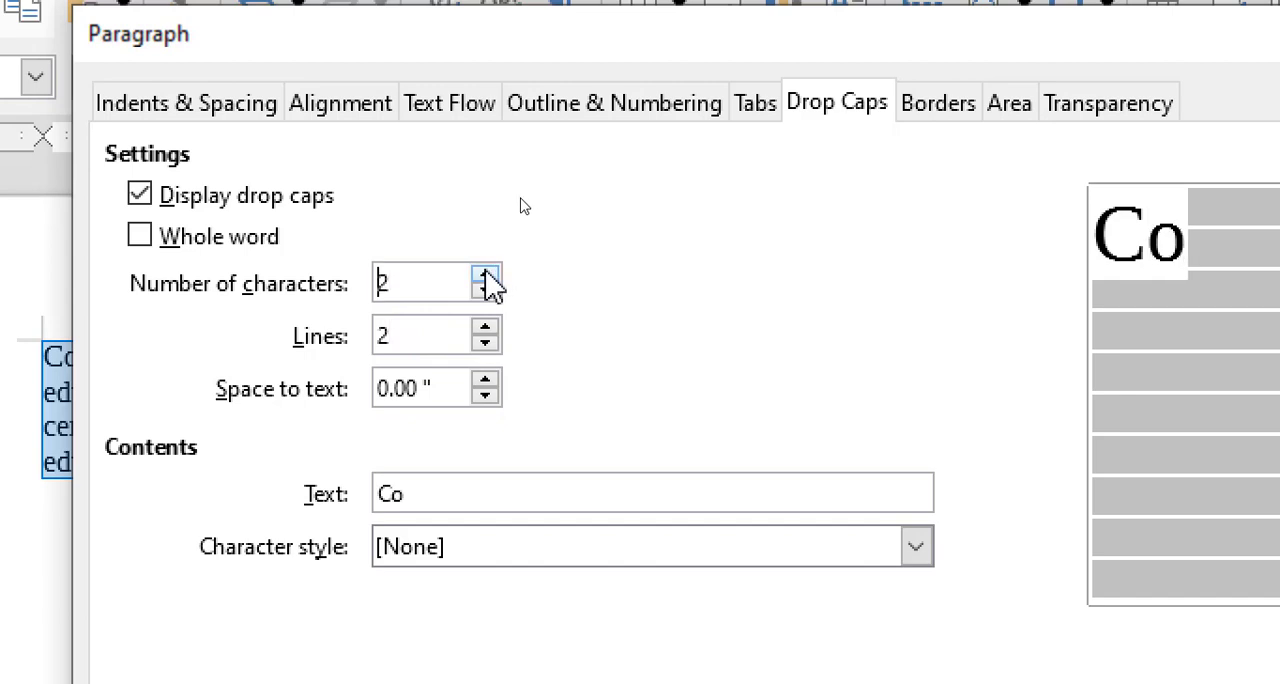
click(486, 276)
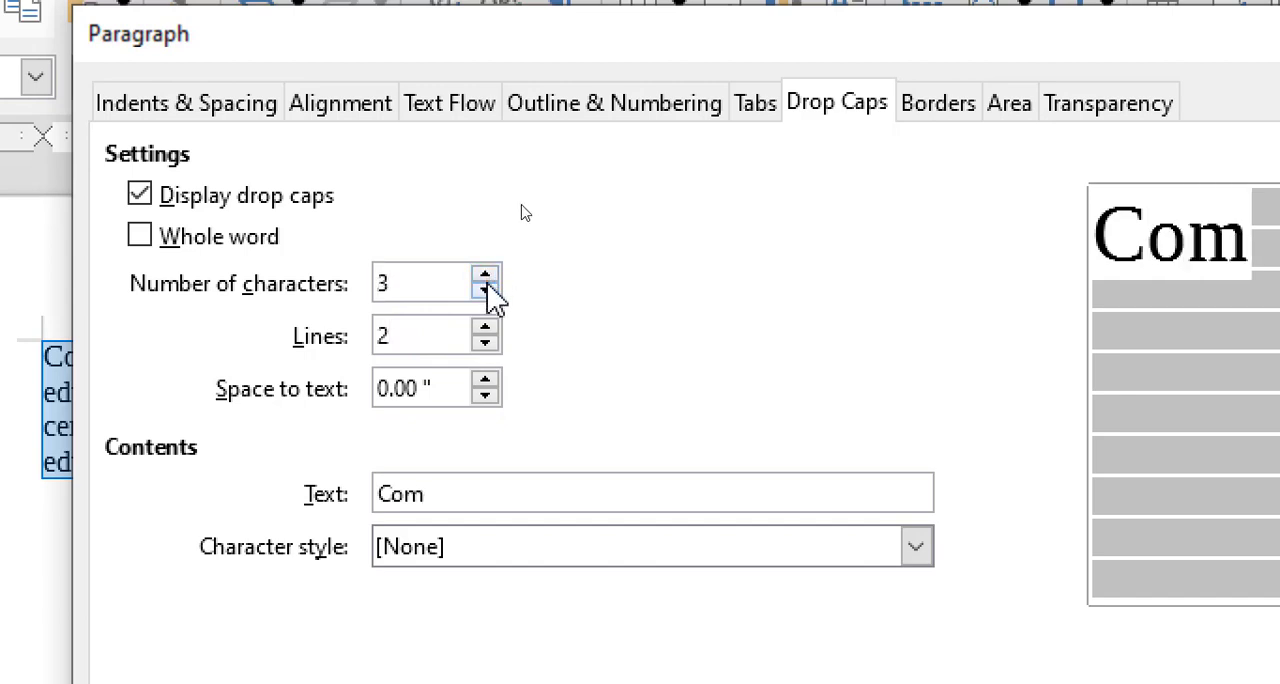
click(486, 292)
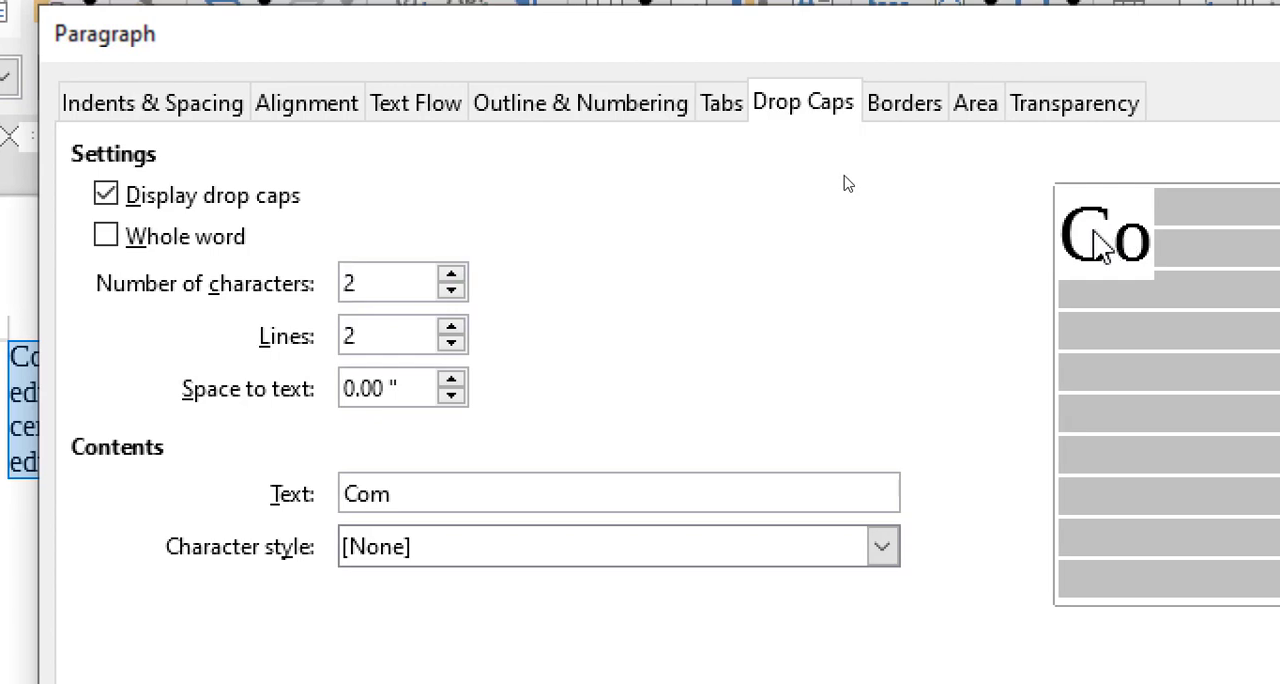
click(441, 290)
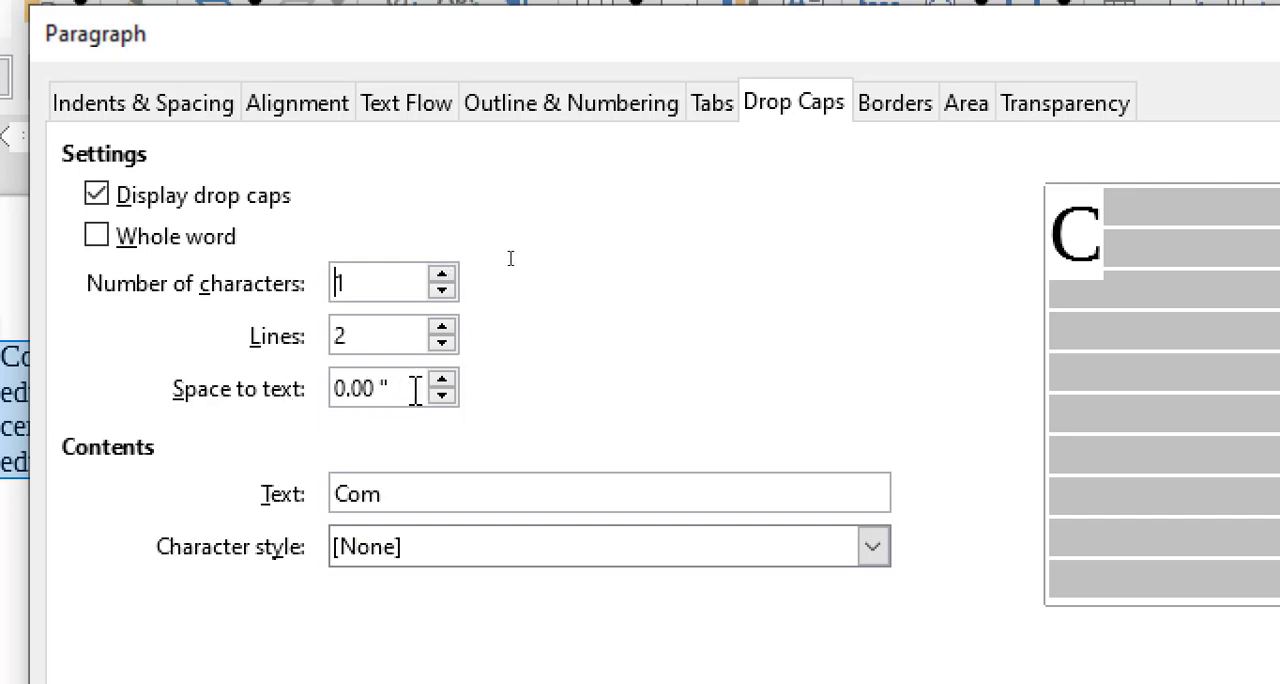
Step: Set the drop cap's space to text to 0.04" and apply the drop cap to the paragraph
click(446, 381)
click(446, 381)
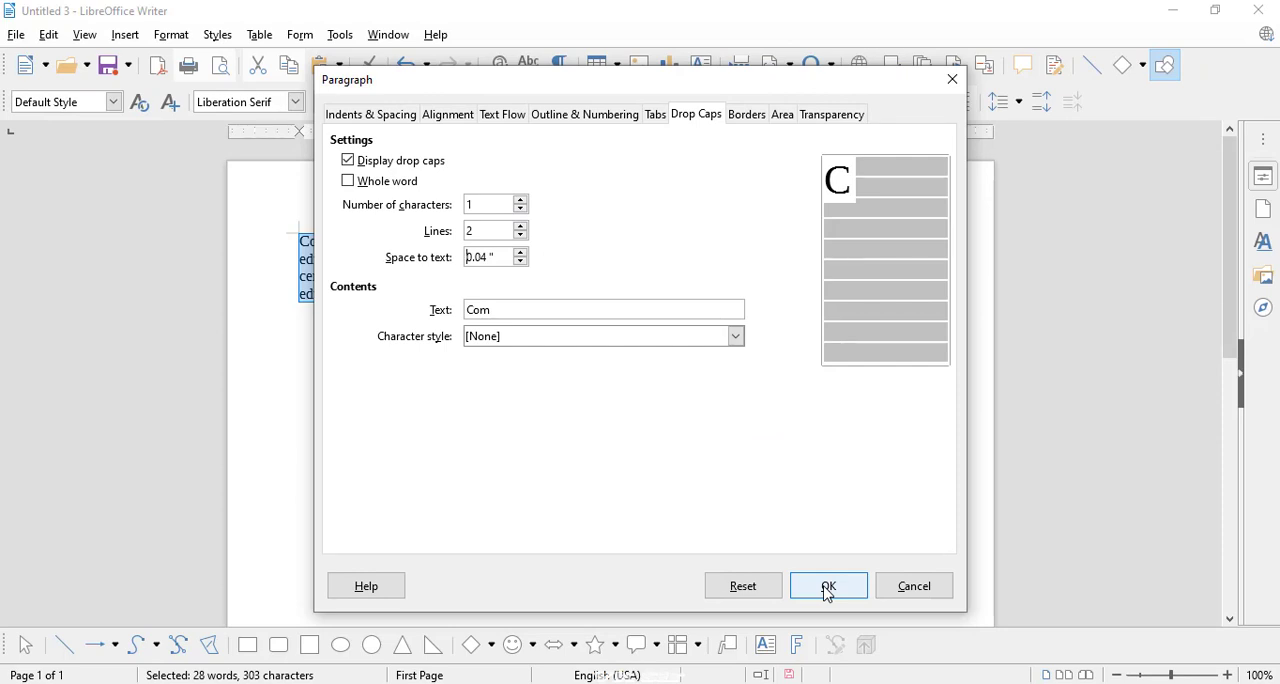
click(828, 588)
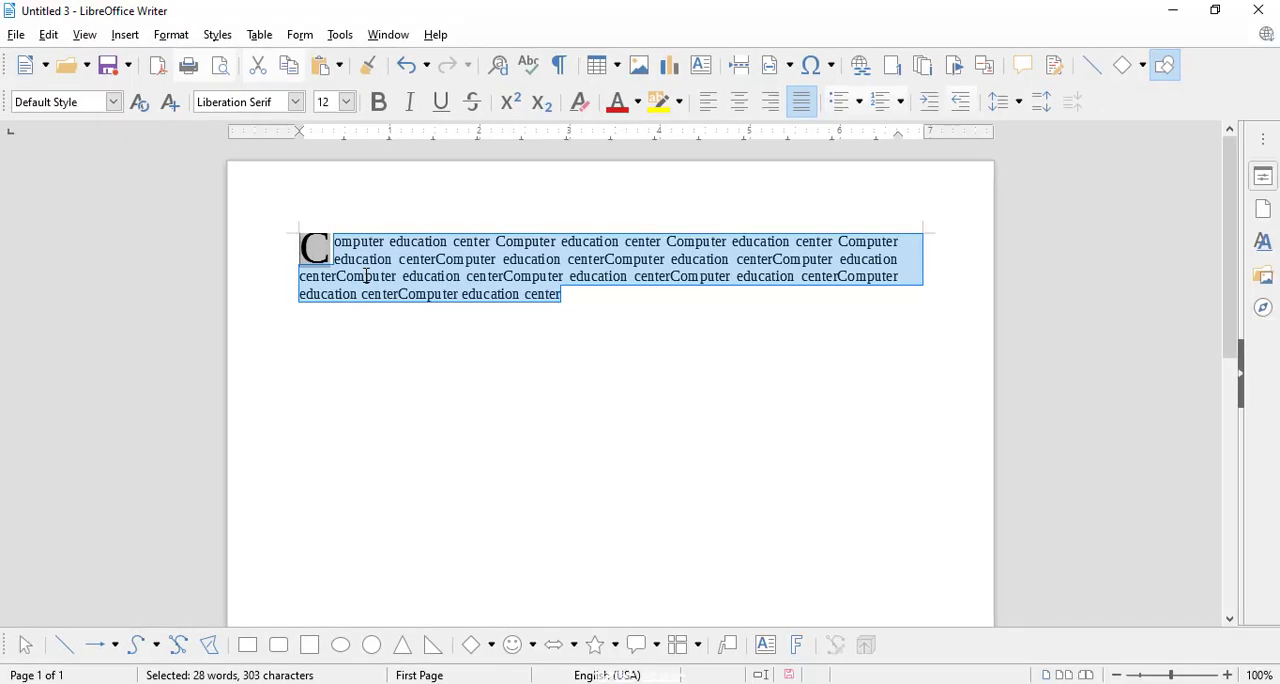
Step: Increase the drop cap height of the "Computer education center" paragraph to 3 lines and apply it
click(172, 35)
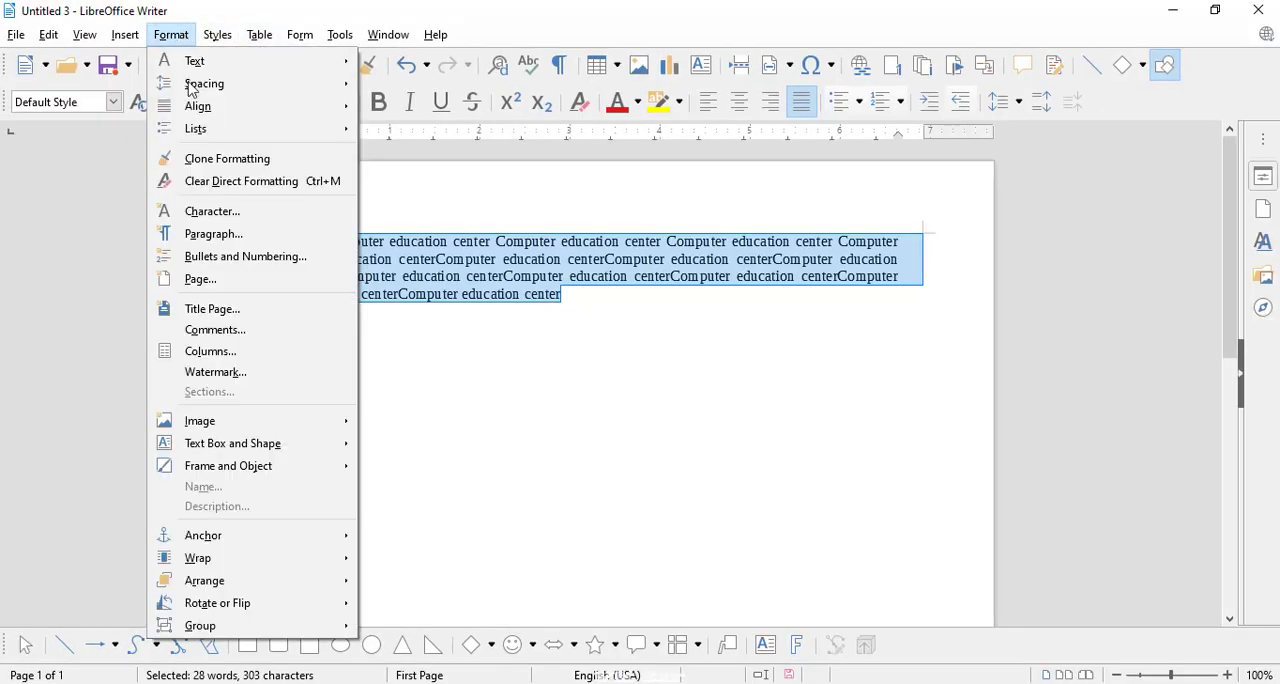
click(230, 234)
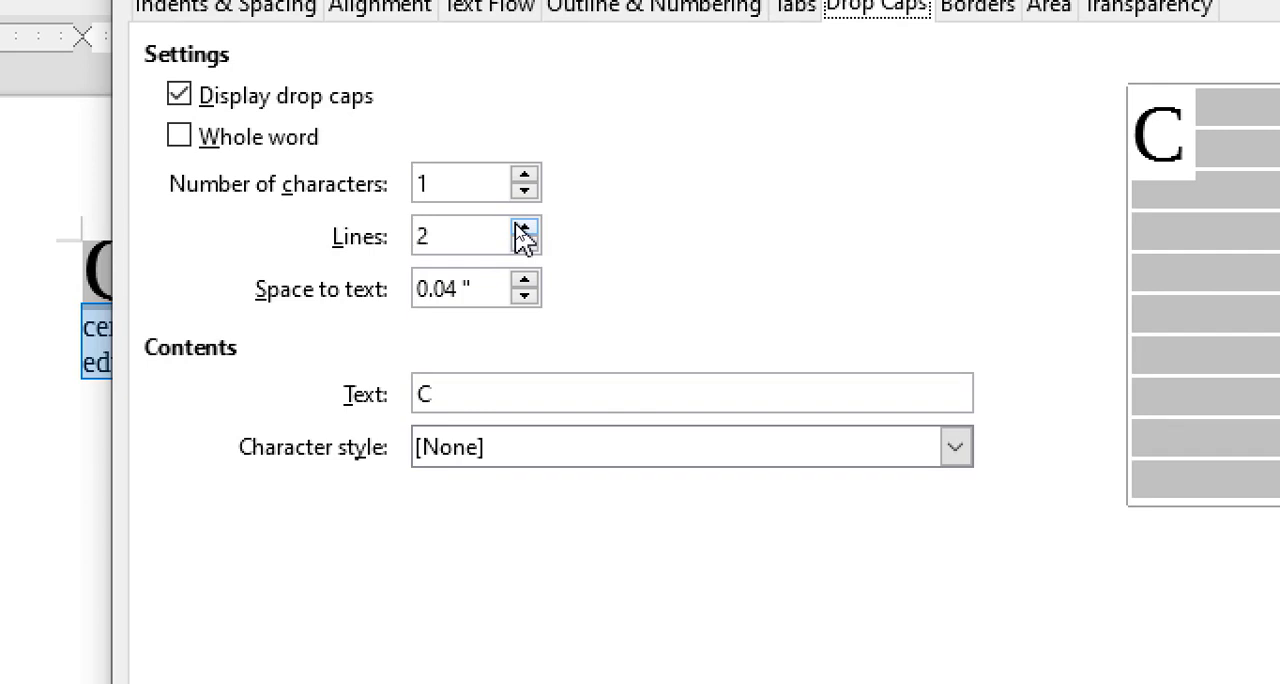
click(524, 230)
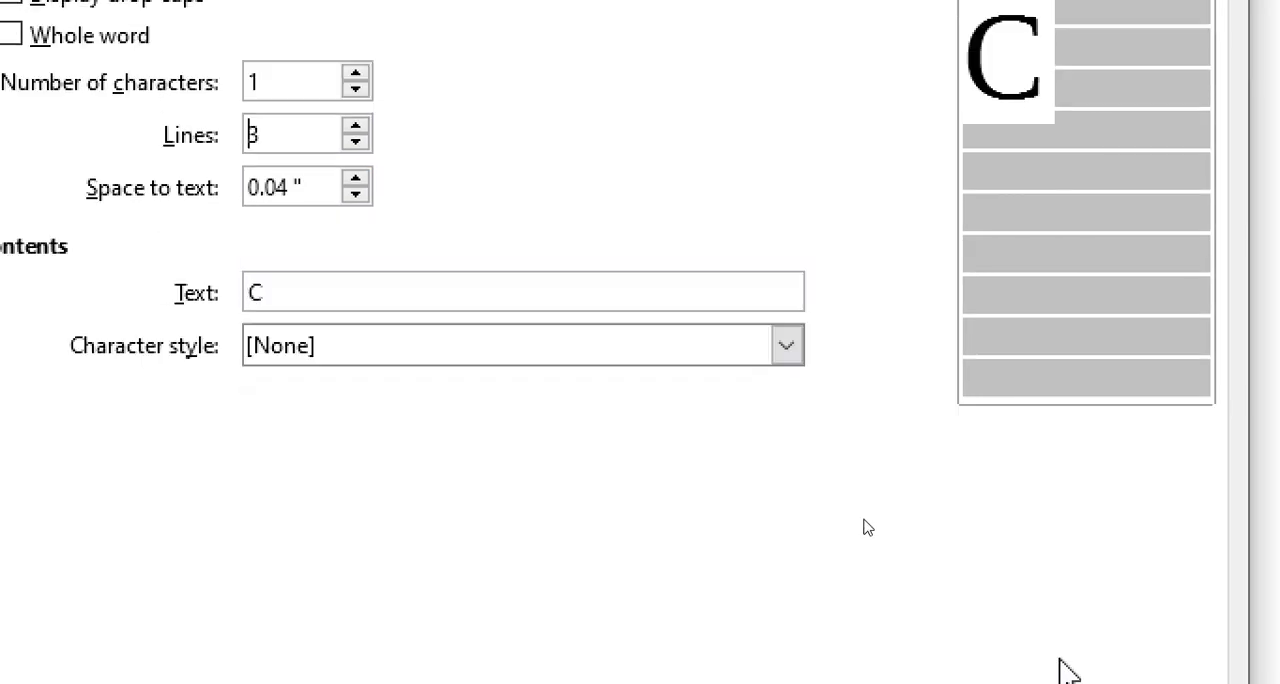
click(909, 610)
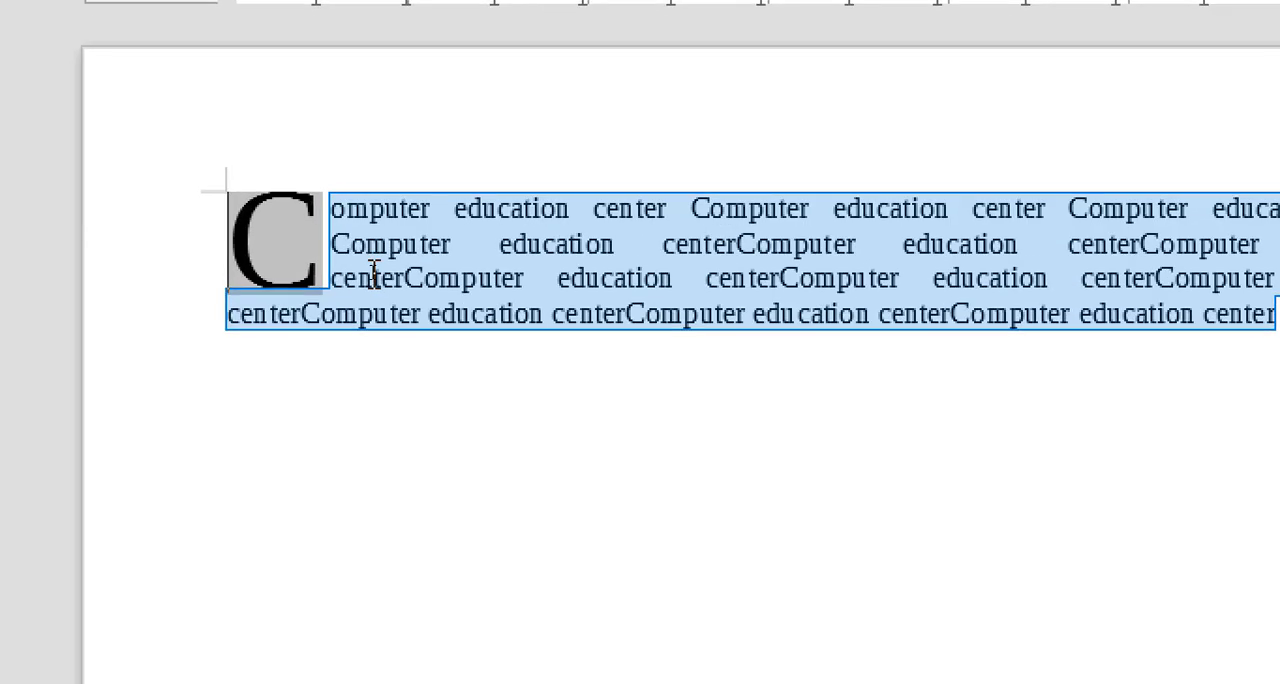
Step: Add the words "life", "like" and "lower" on separate lines below the paragraph and apply one-character, 3-line drop caps to them
click(345, 277)
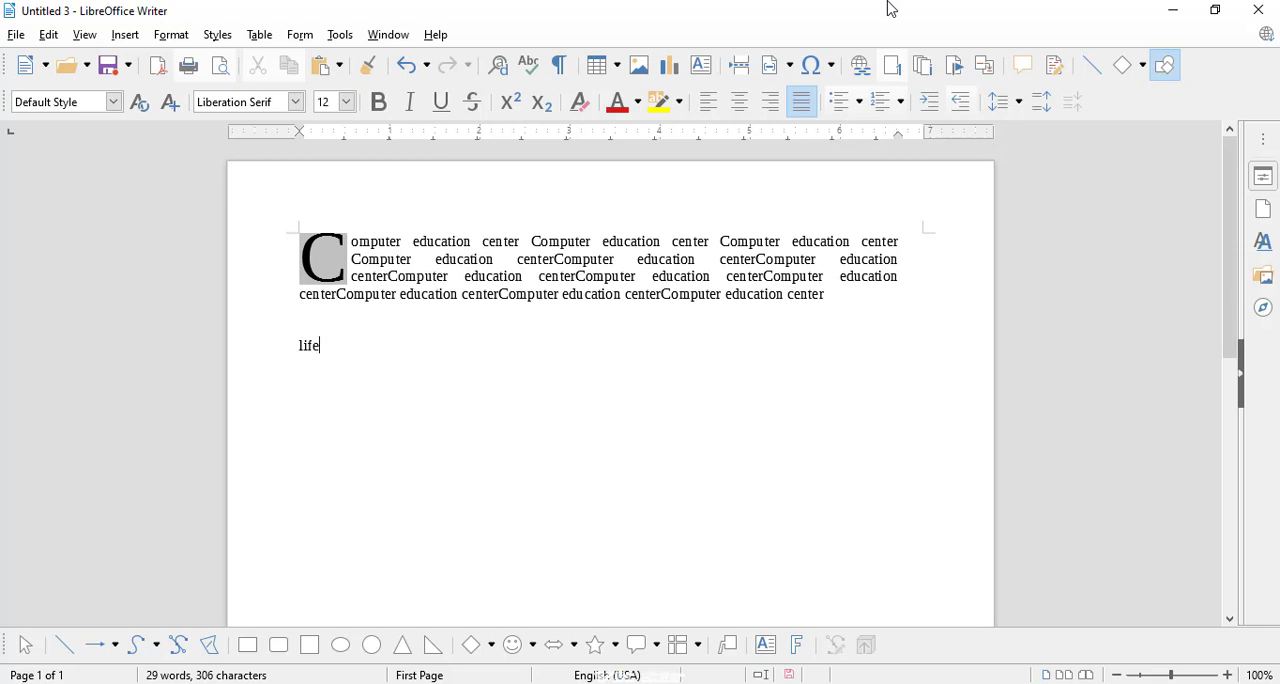
key(Return)
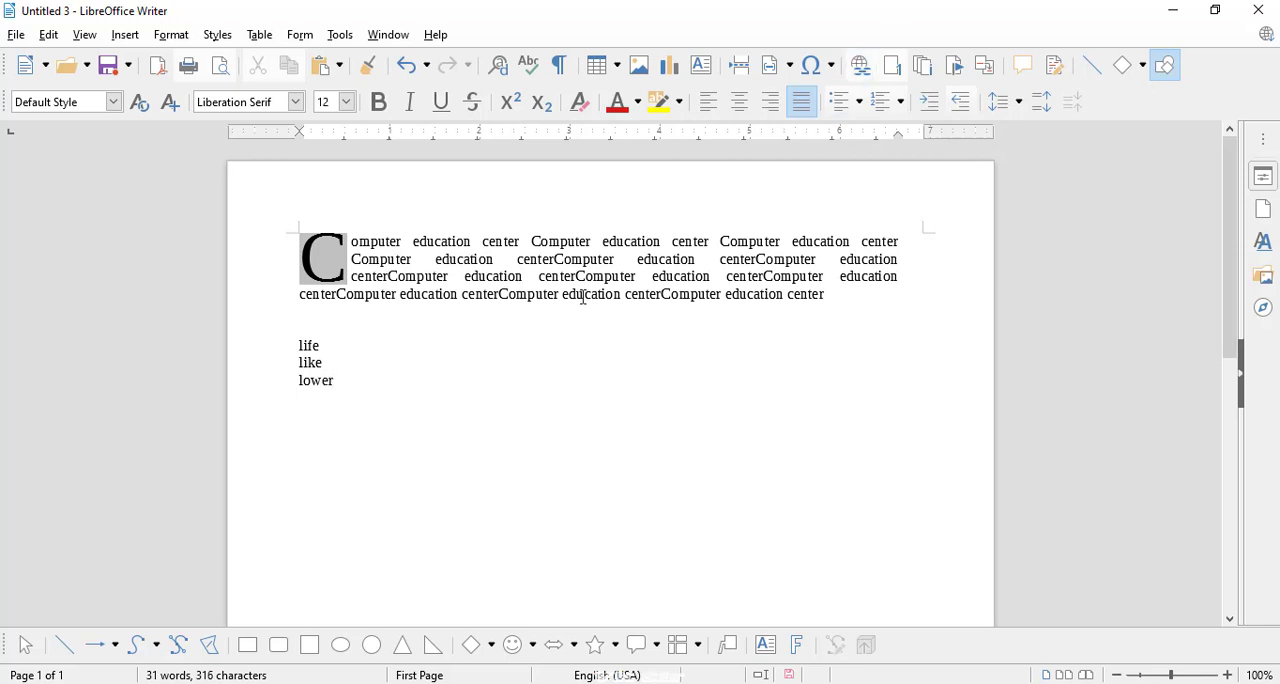
drag(329, 372, 300, 346)
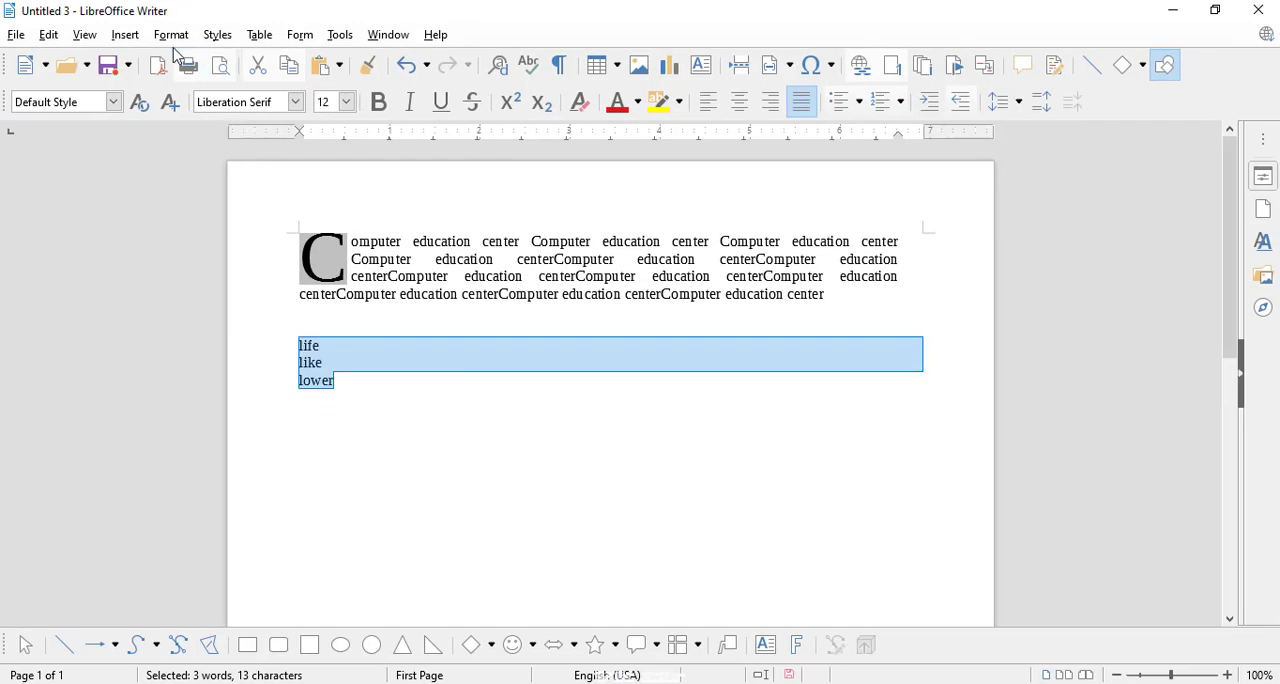
click(171, 35)
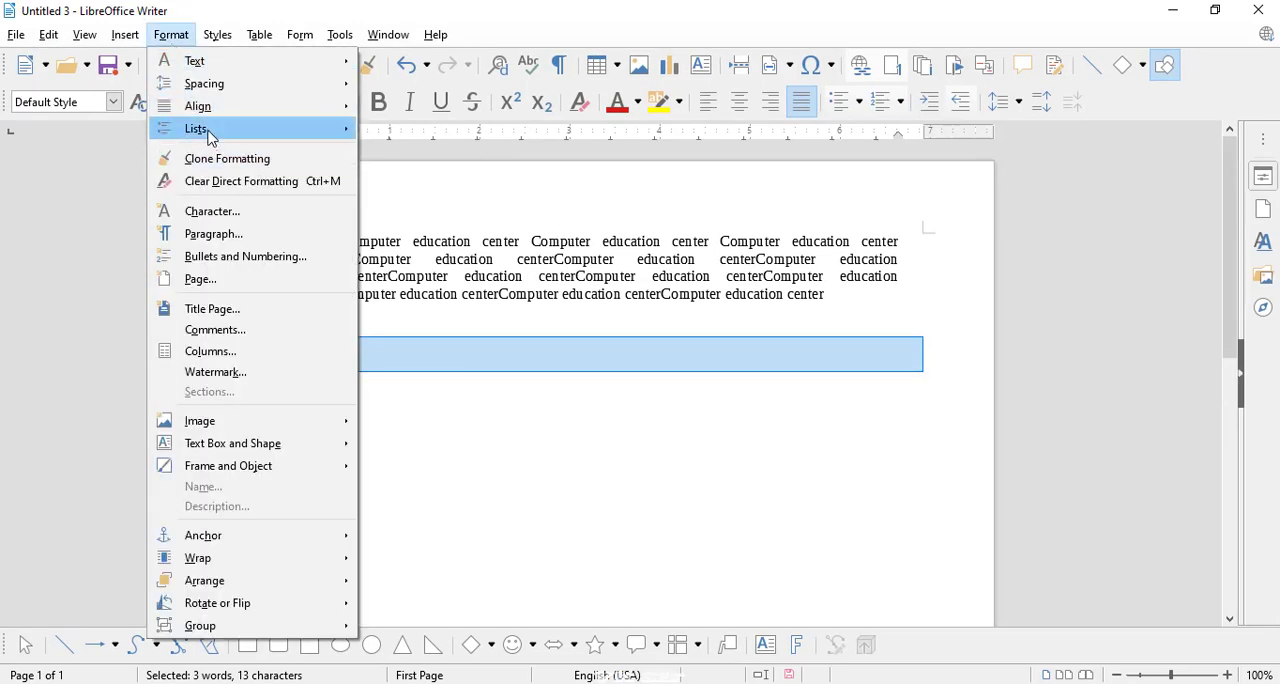
click(200, 233)
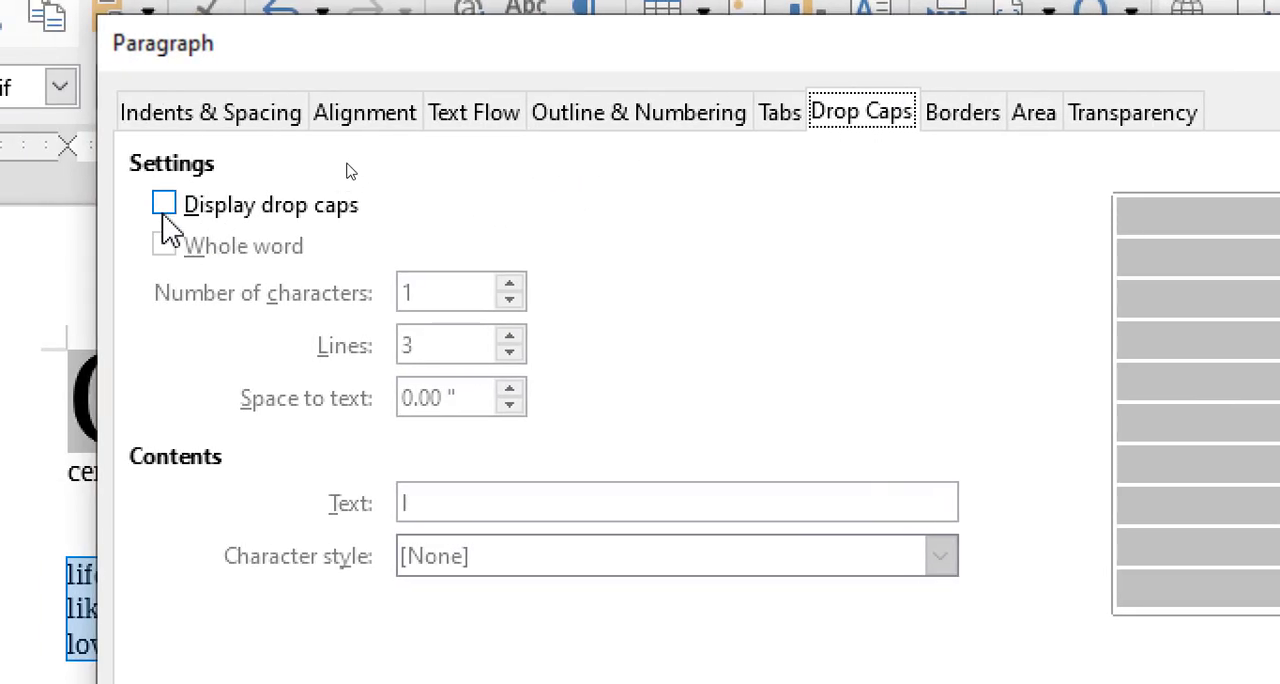
click(347, 160)
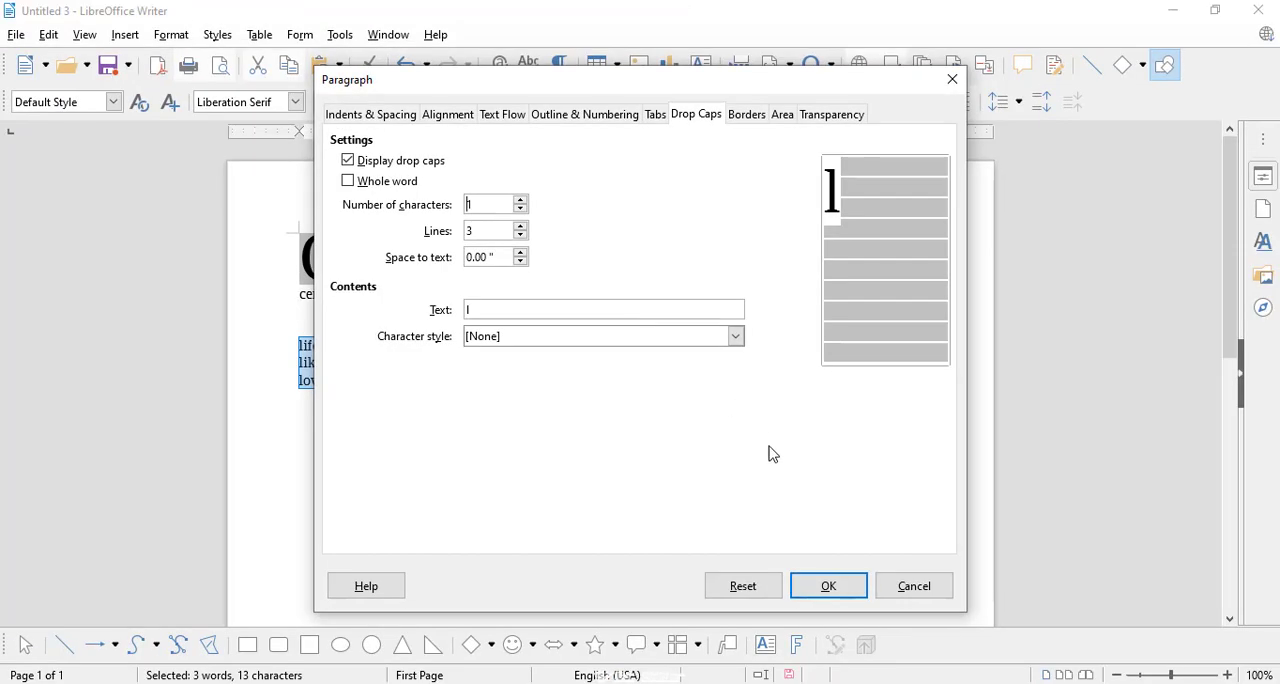
click(814, 585)
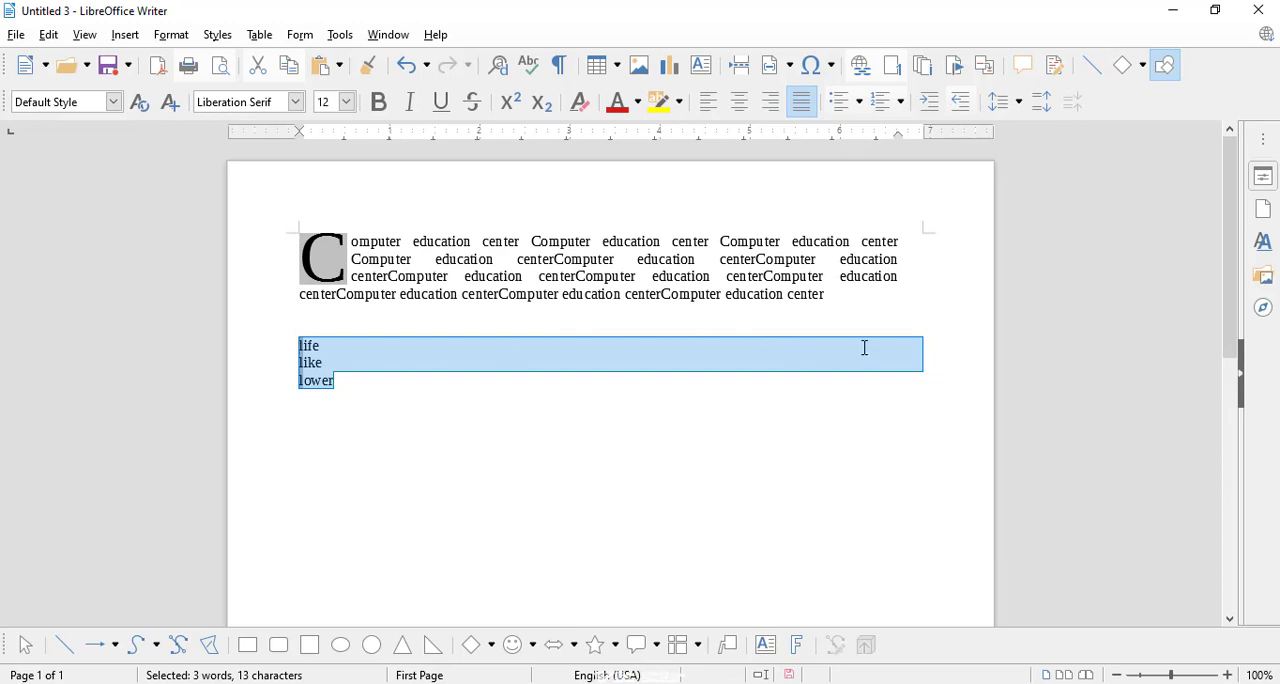
Step: Extend the "life" line with random filler text until it wraps to a second line, and change its first letter to a capital L
click(463, 350)
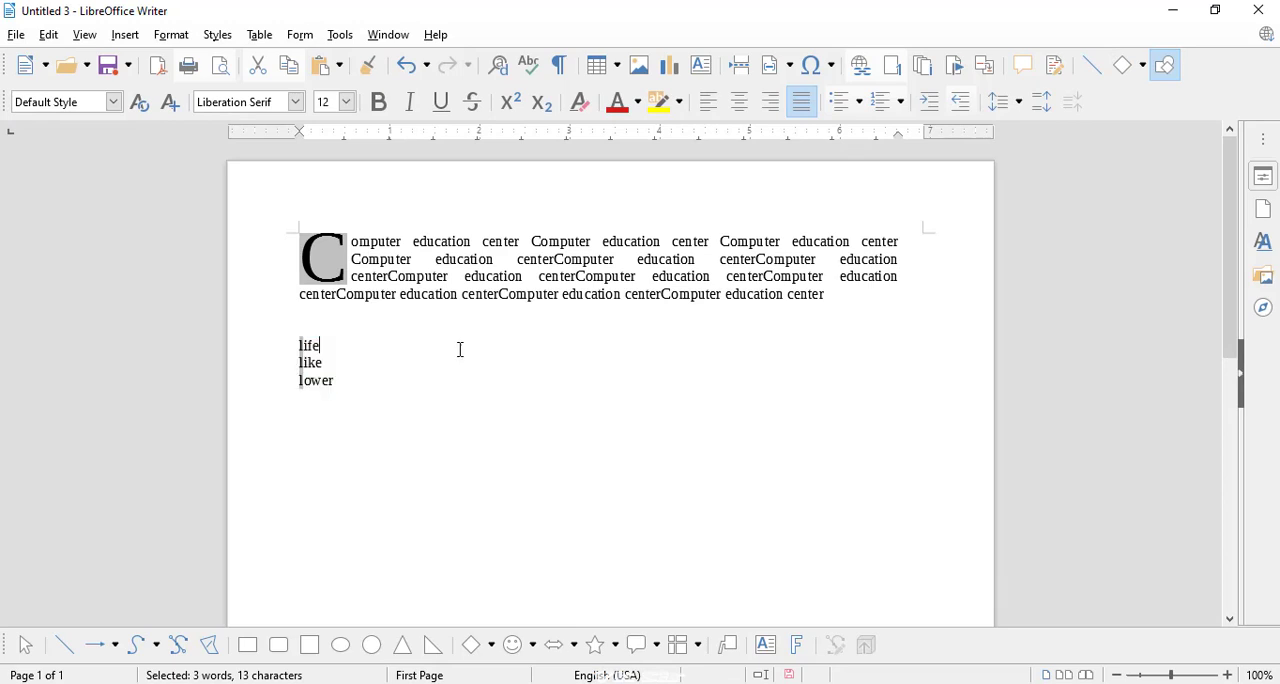
text(lkdsfjklds)
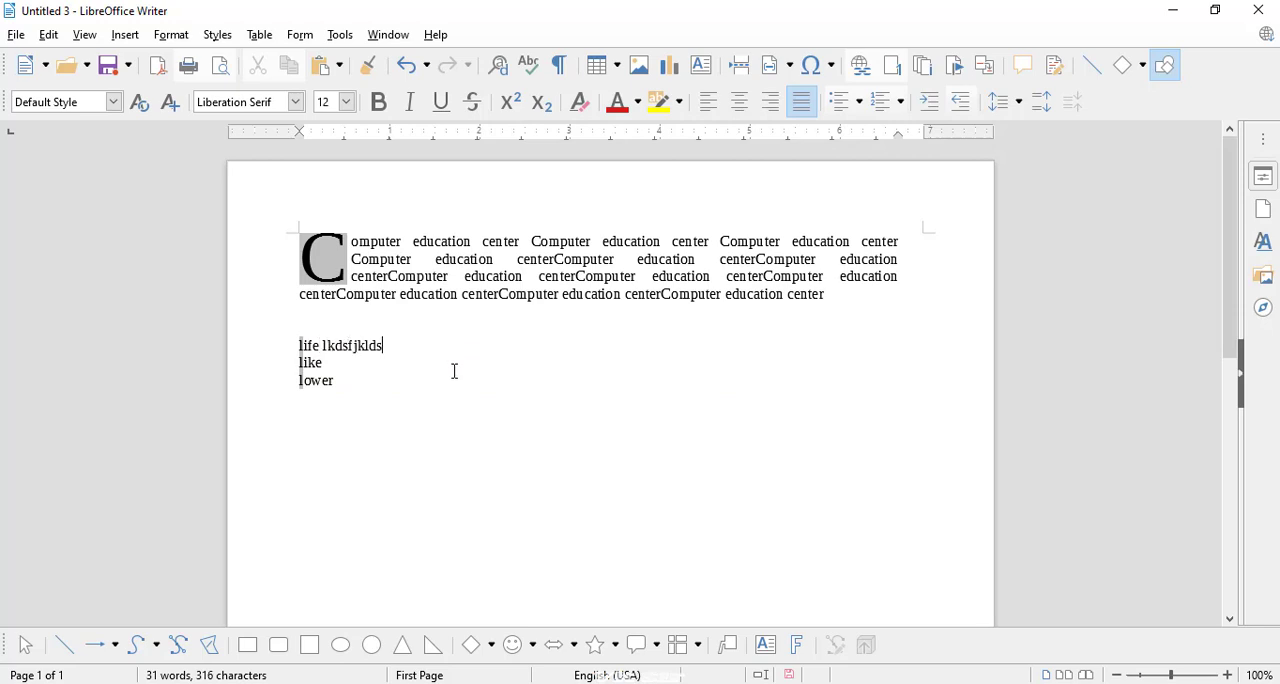
text( fklsdjfkldsfjldksfjldksjfkldsjfklds)
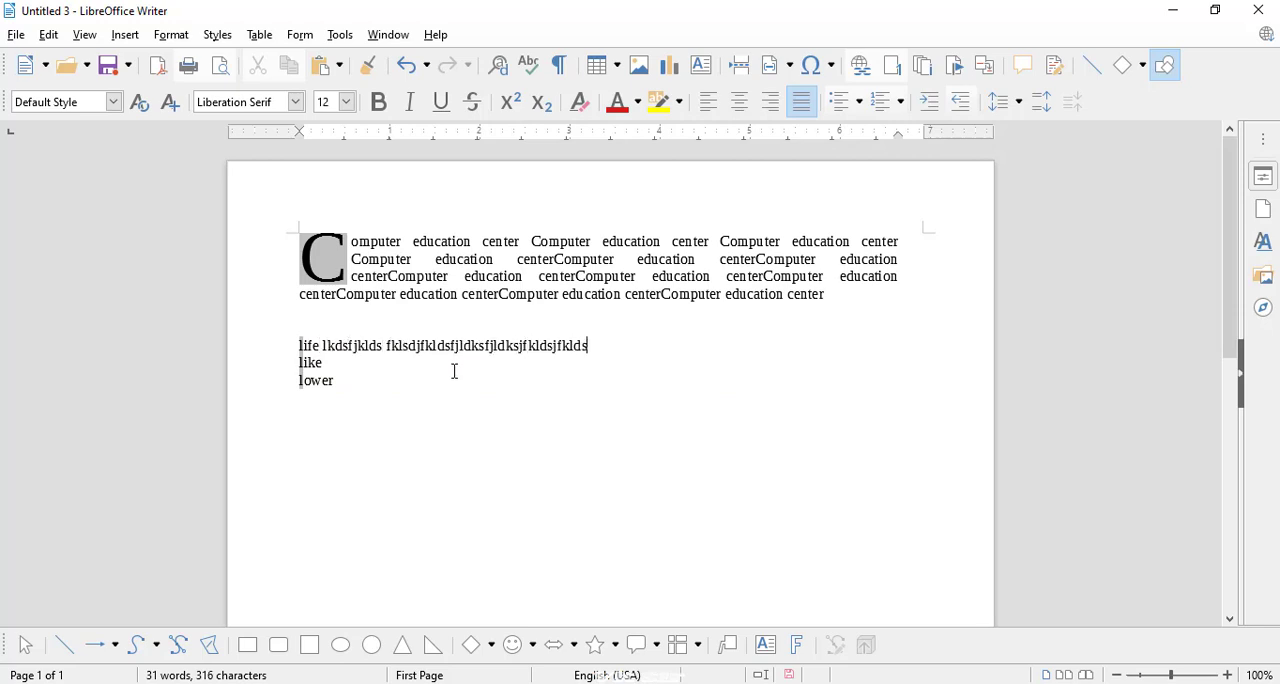
text(jfkldsjflkdsjflkdsjflkdsfdsjfkldsjfjdslkfjkldsjfkldsjfklsd)
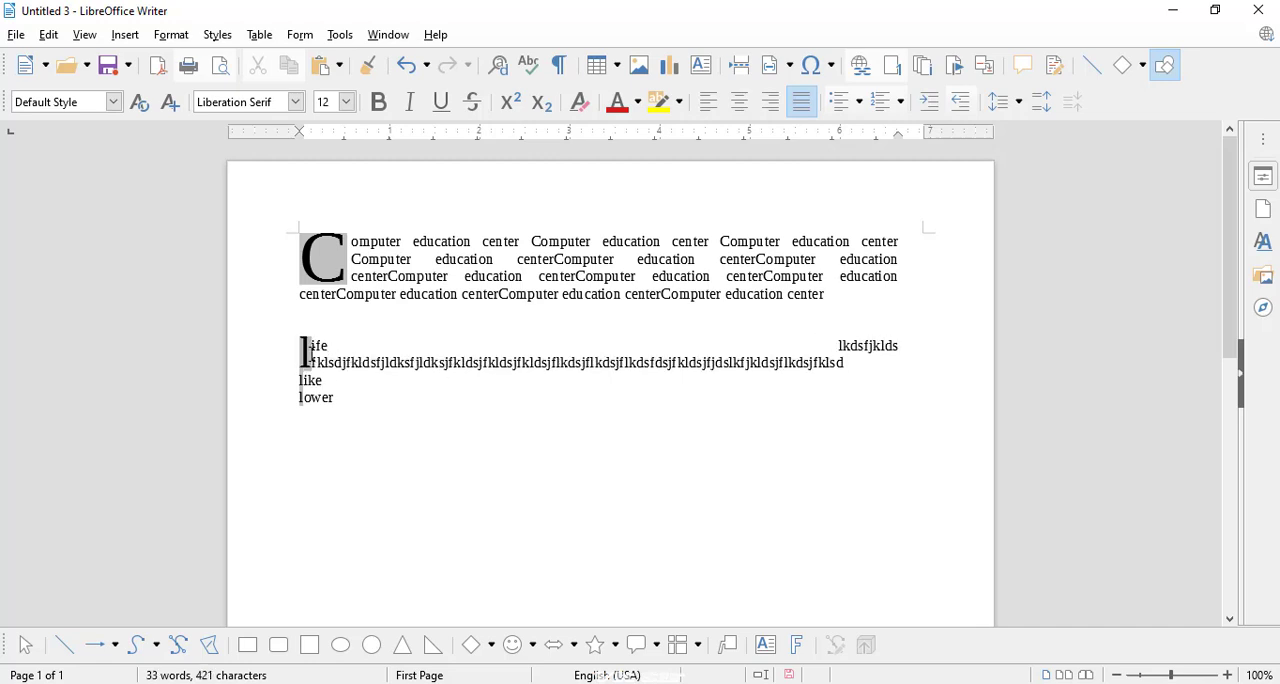
key(BackSpace)
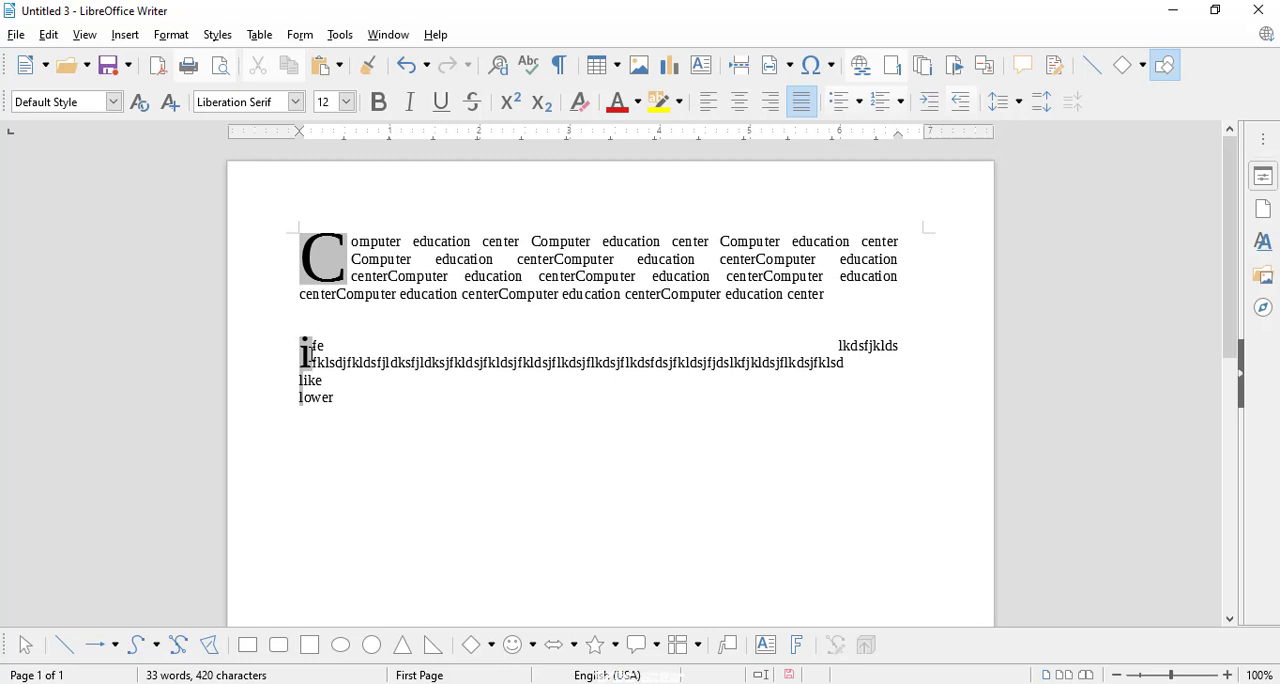
text(Life)
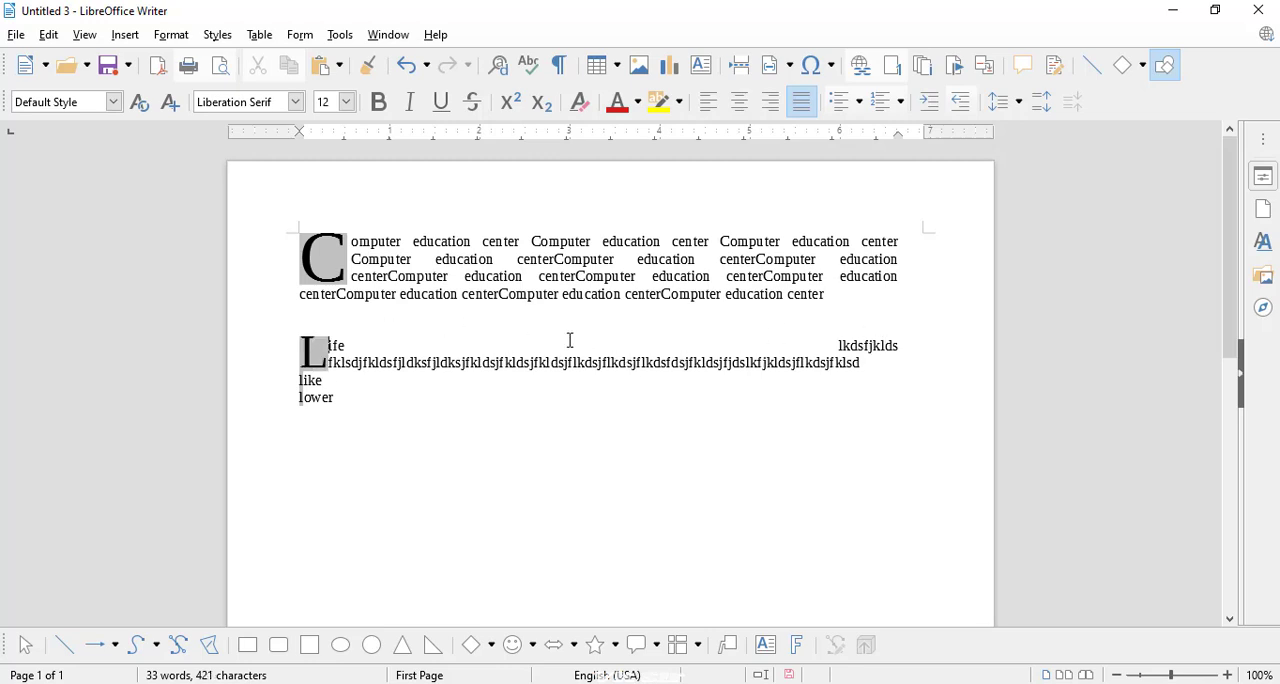
text(lkfjlsdjfkldsjflkdsjfkdslkfjdsklf)
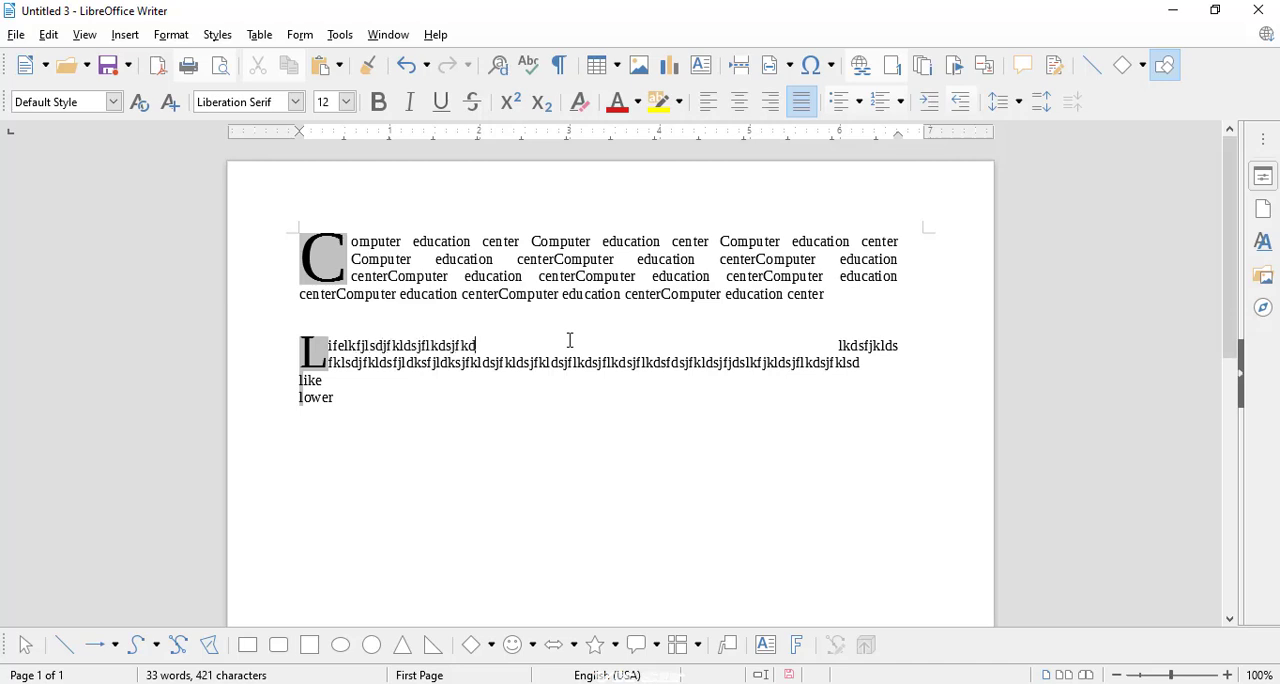
text(jdkslfjdkls)
Step: Insert more random filler text directly after "Life" until the paragraph fills four lines
text(kldsjfkldsjfkldsjfklsdjfkldsjfkldsjf)
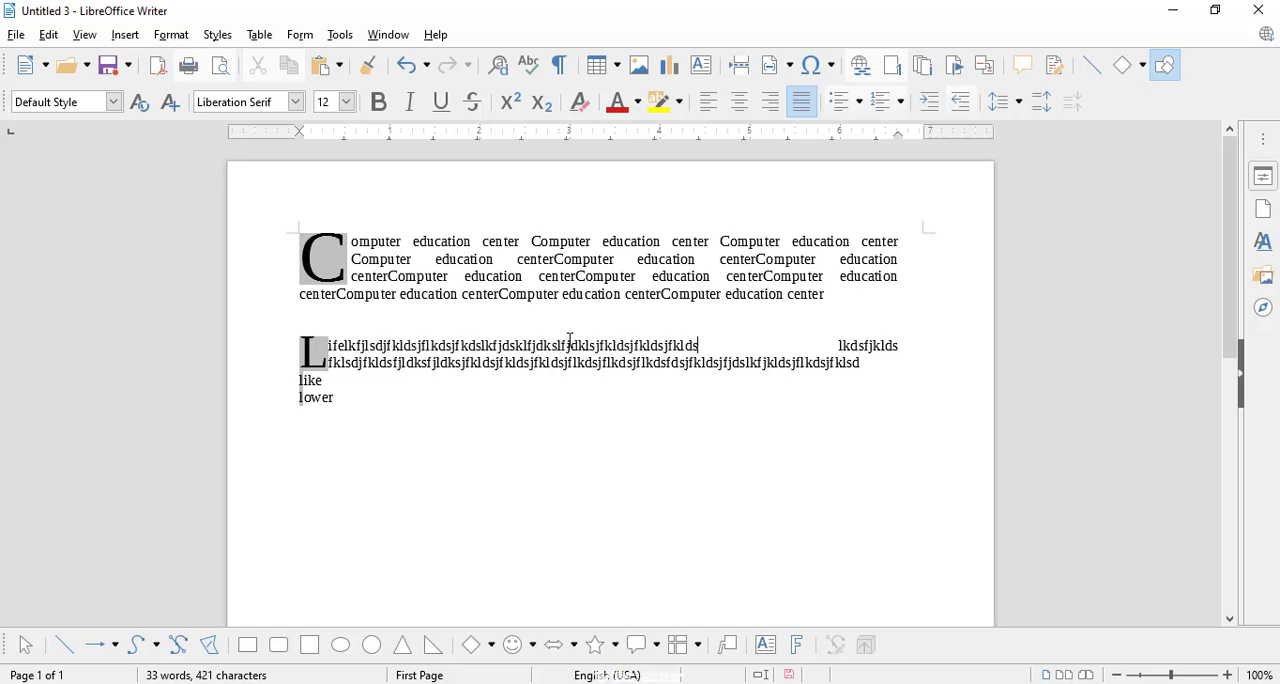
text(kldssdlkfdjslfjdsklfjdklsfjdskl)
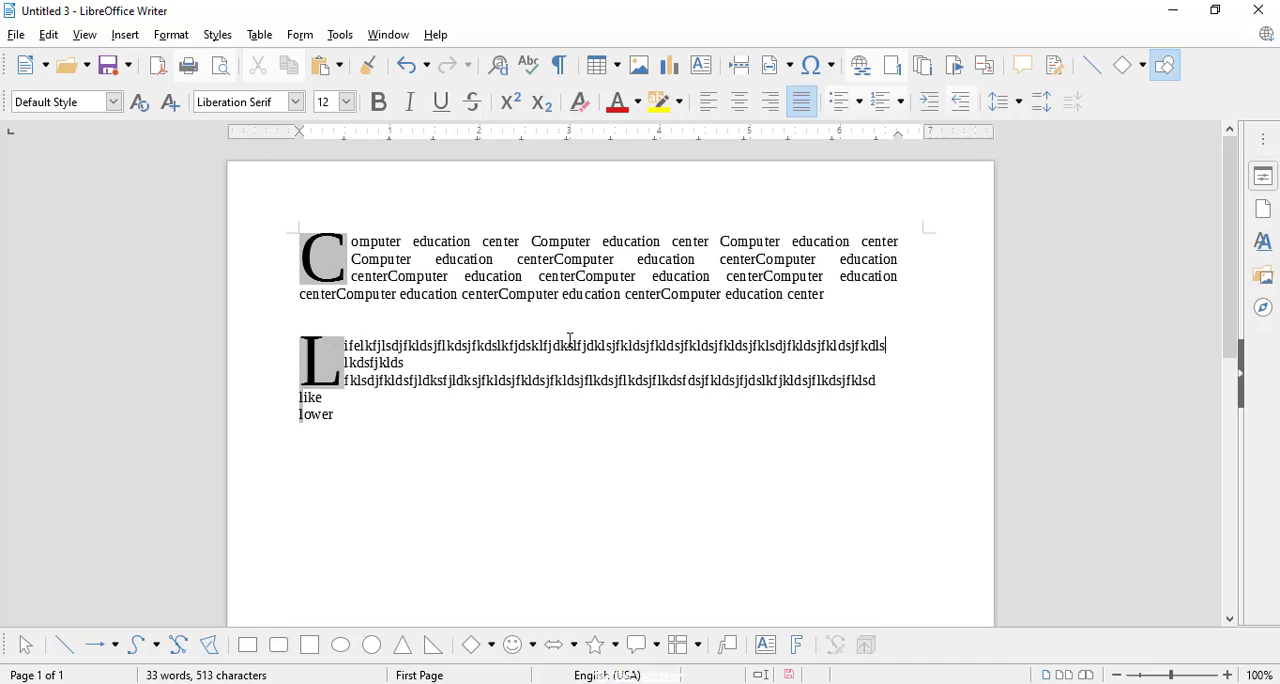
text(fjklsdfjkldsjflkdsjflkdsjfkldsj)
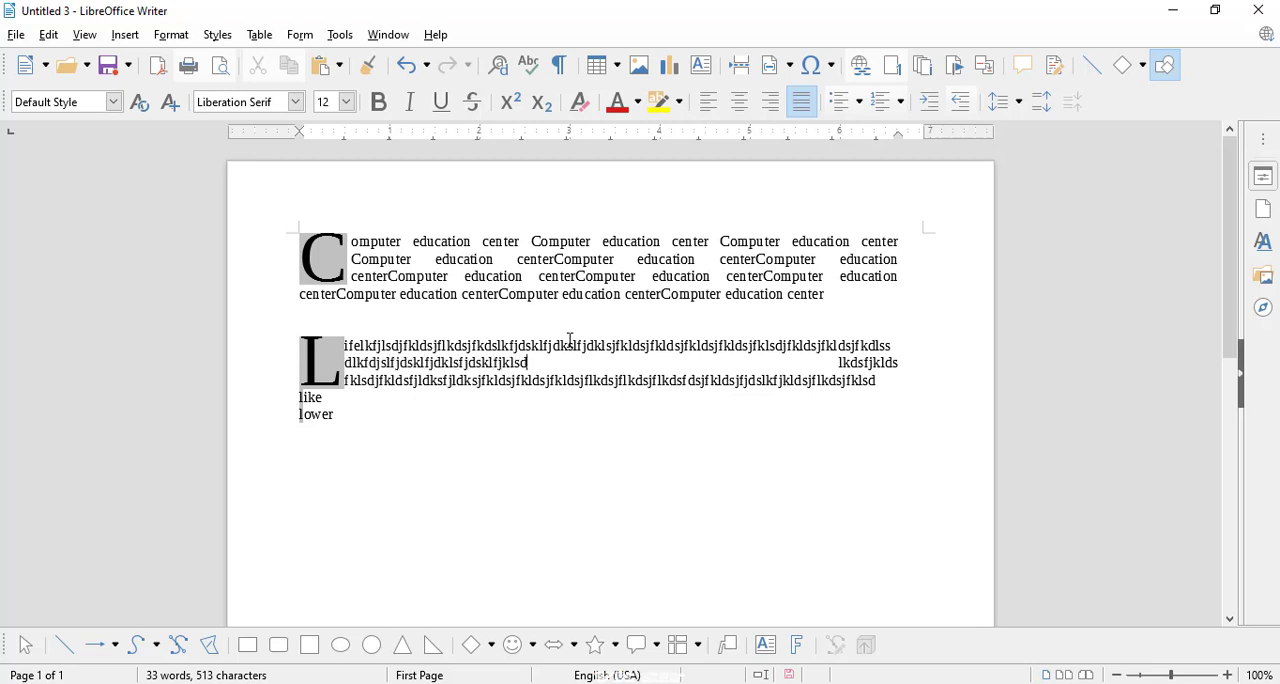
text(fkldsjf)
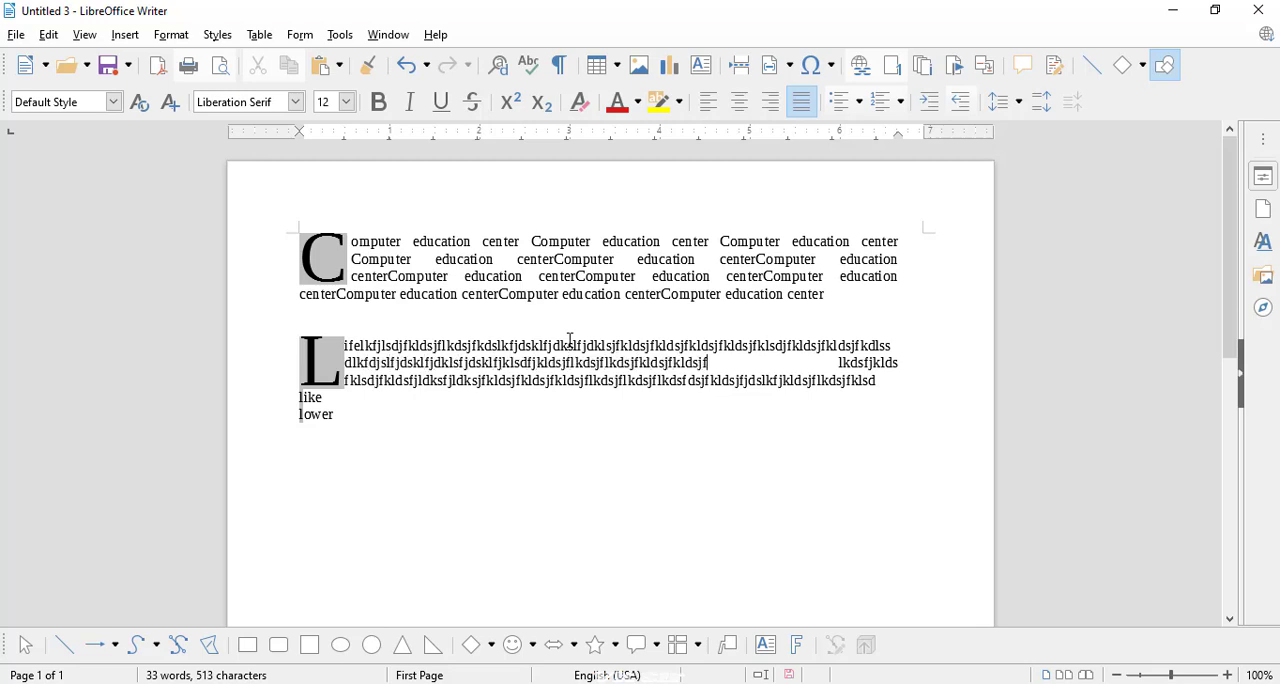
text(kdkflkdkslfjkldkl)
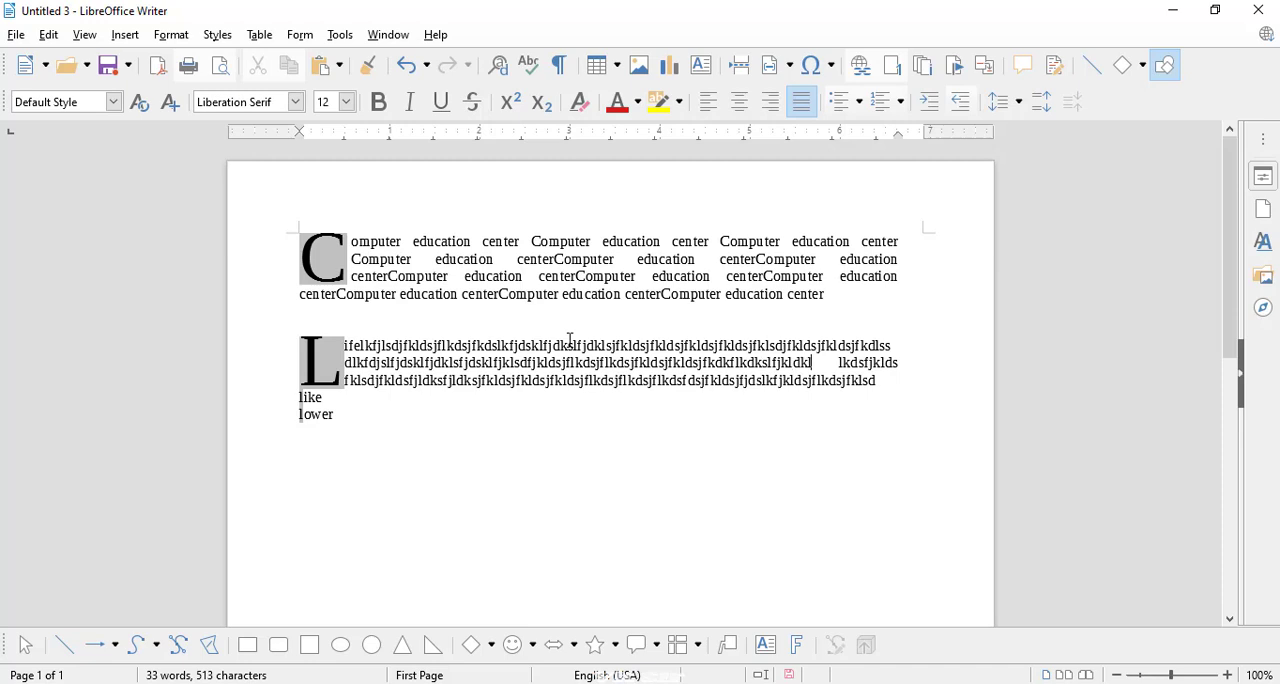
text(klklkdsdfk)
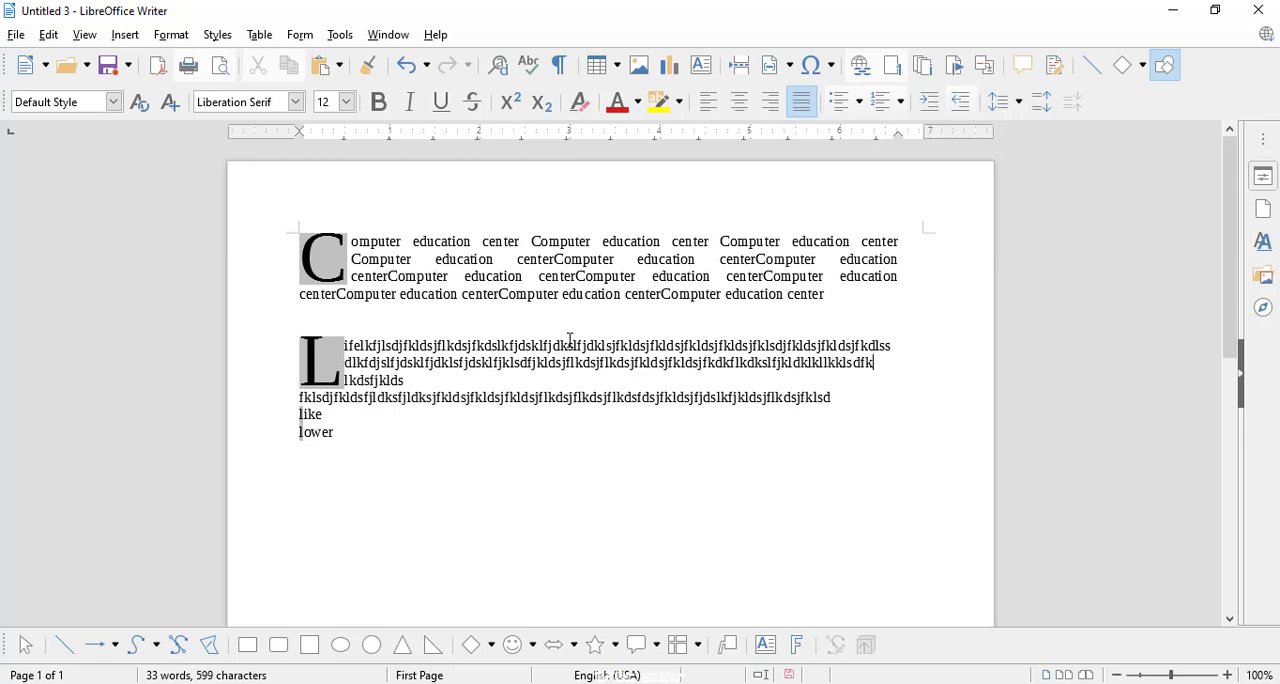
text(jdlskldskfldsklfkjdsjkfkdsjkfjkldsjkfljkdlsjkfljkdskjfjkdslk)
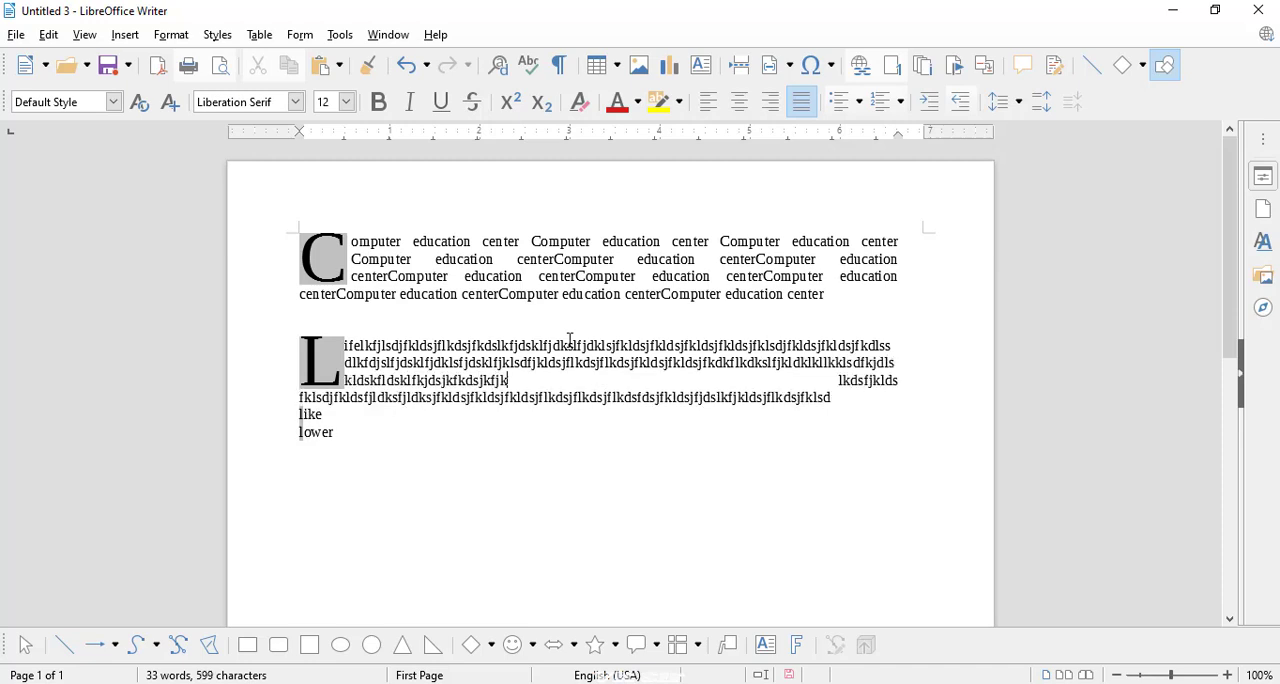
text(kldskkds)
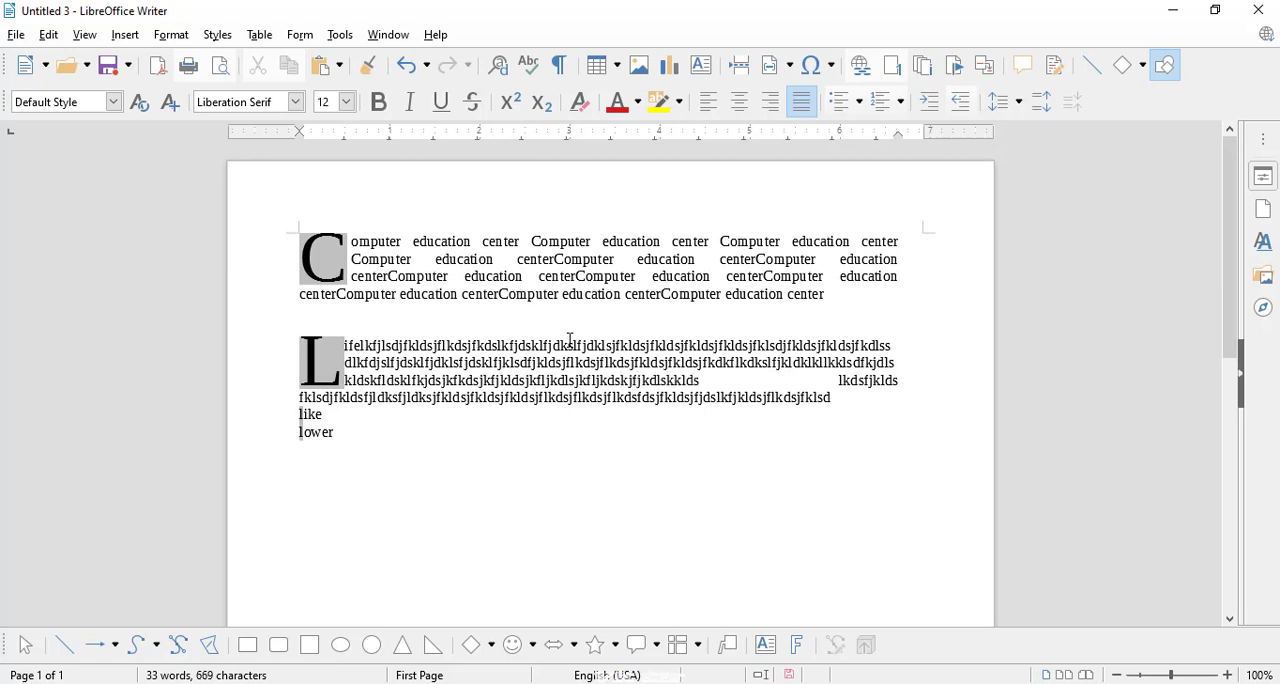
text(klsdjfkdsklklsklkds)
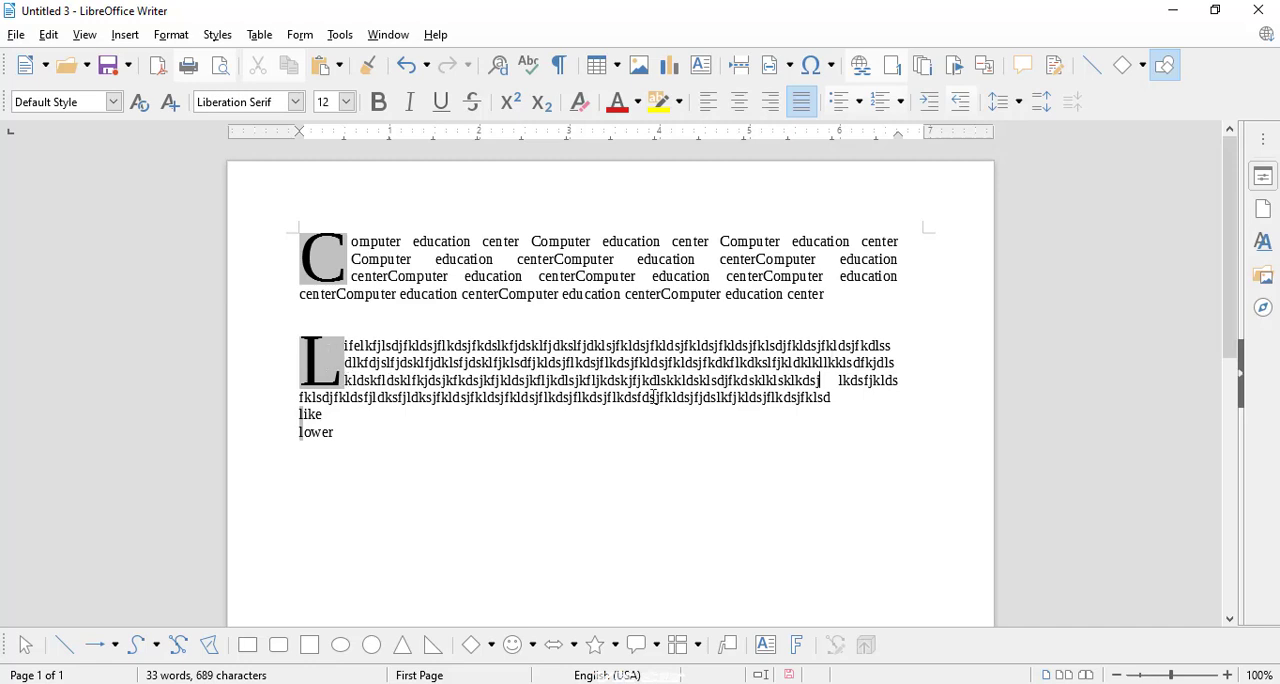
text(jflkk)
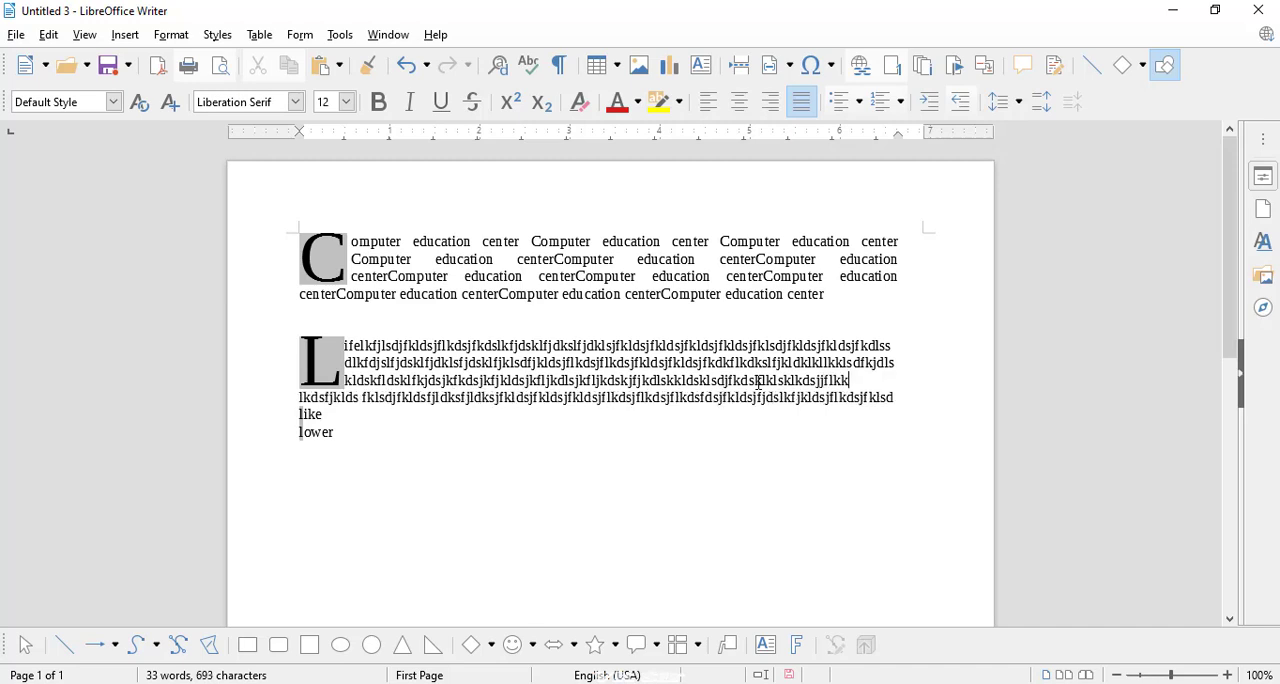
text(lskdjf)
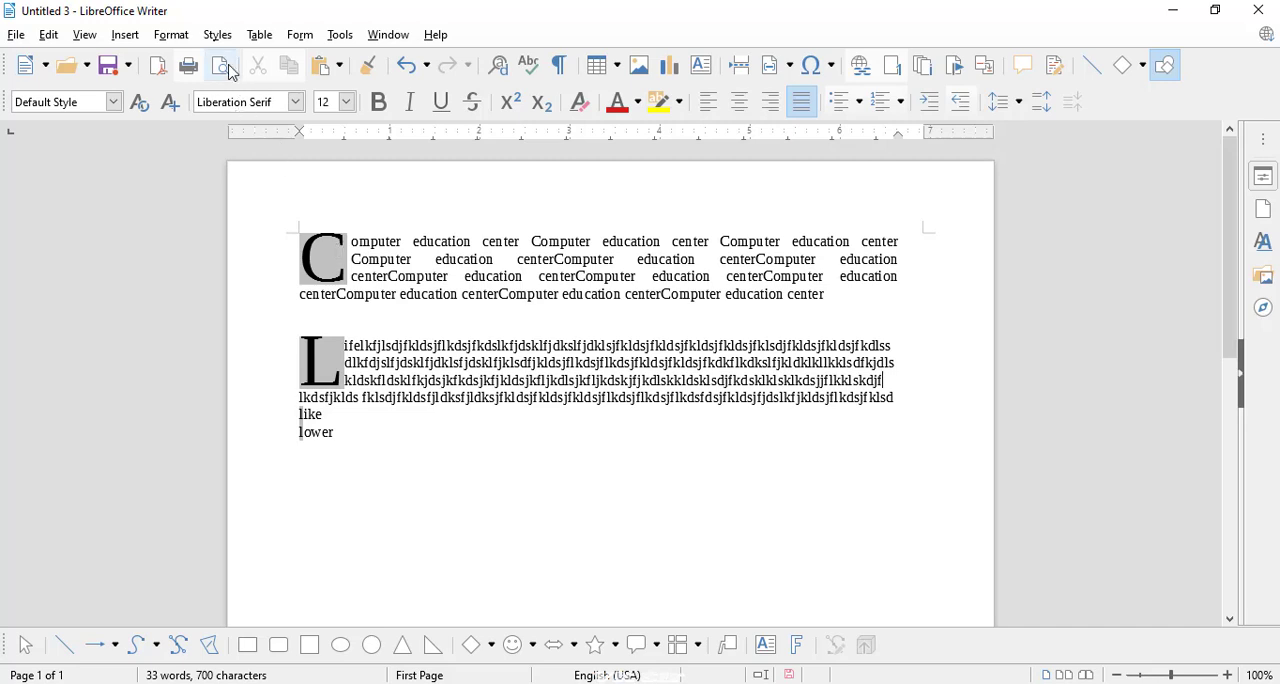
Step: View the border settings for the "Life" paragraph and close them without making changes
click(163, 38)
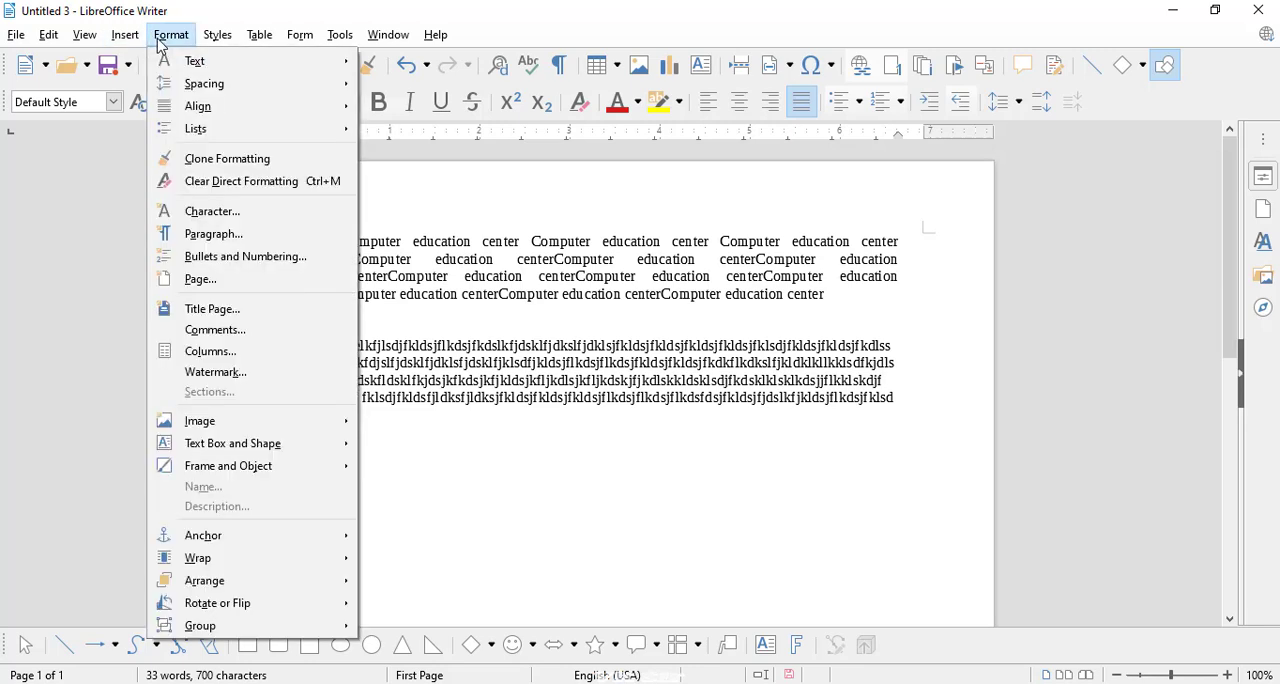
click(240, 242)
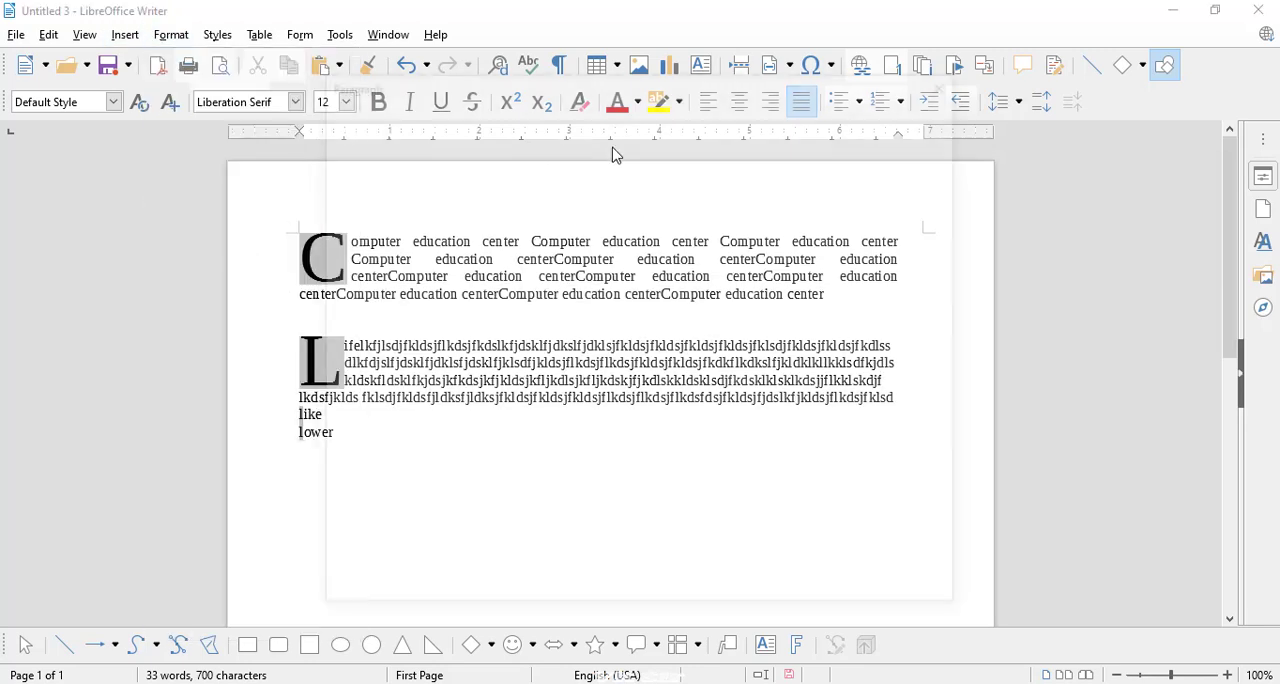
click(741, 122)
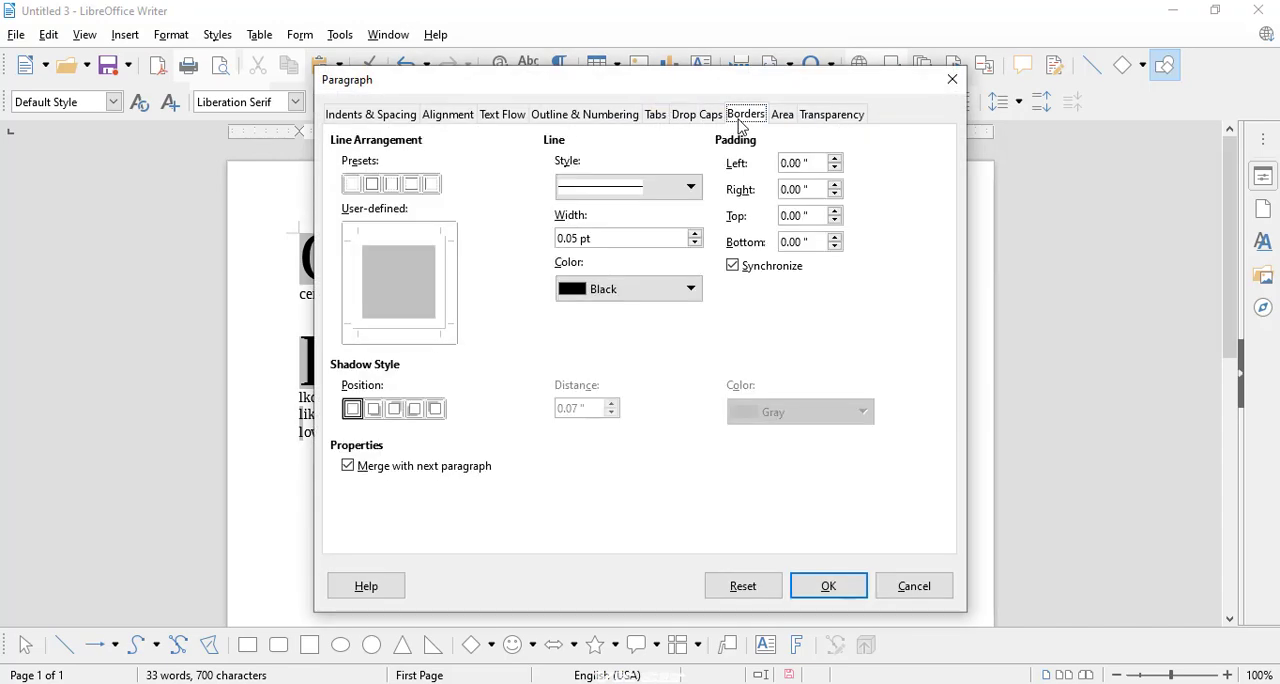
click(952, 79)
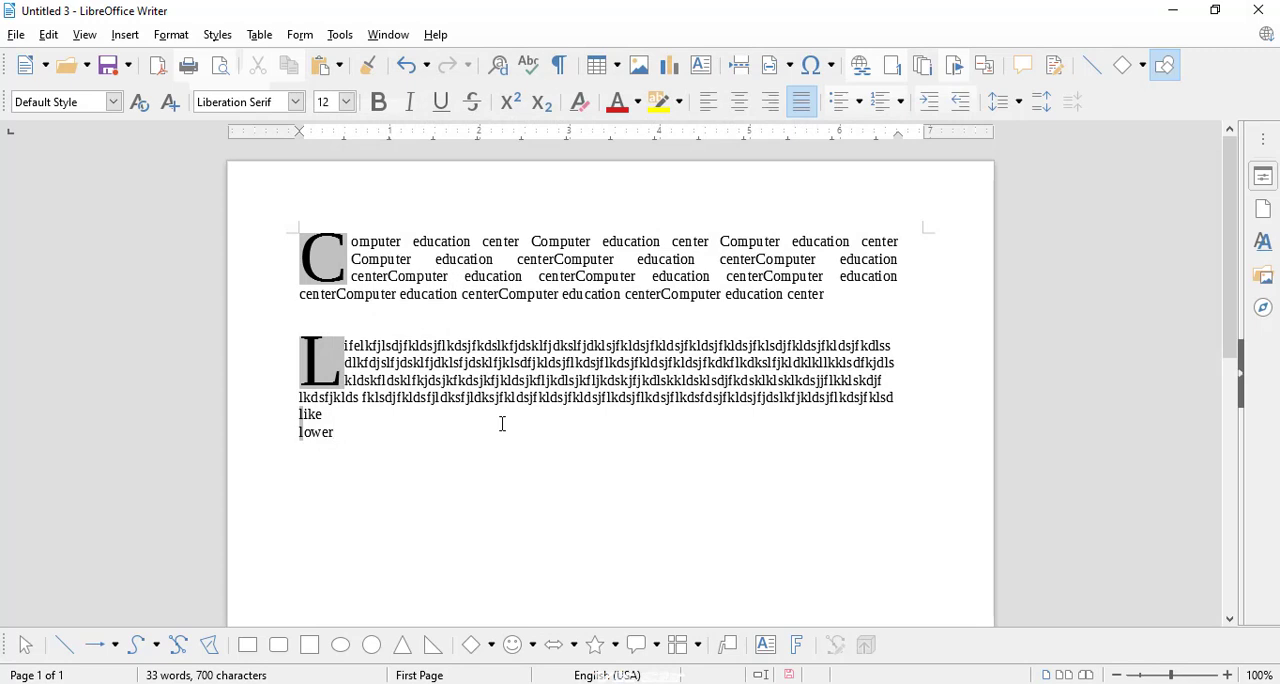
Step: Create a new text document and fill its first line with "Computer speed" repeated six times
text(computer)
click(25, 64)
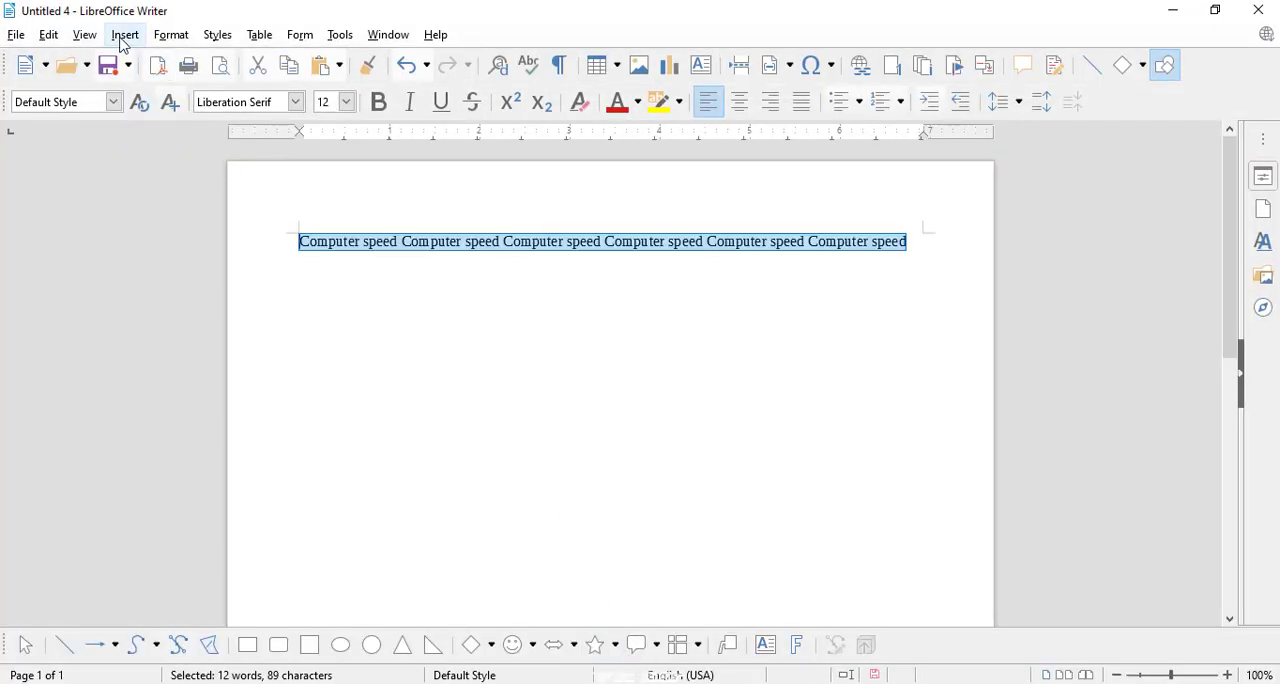
Step: Set the selected paragraph's border line to the Thick Thin, Large Gap style, 1.00 pt wide, in Orange
click(171, 36)
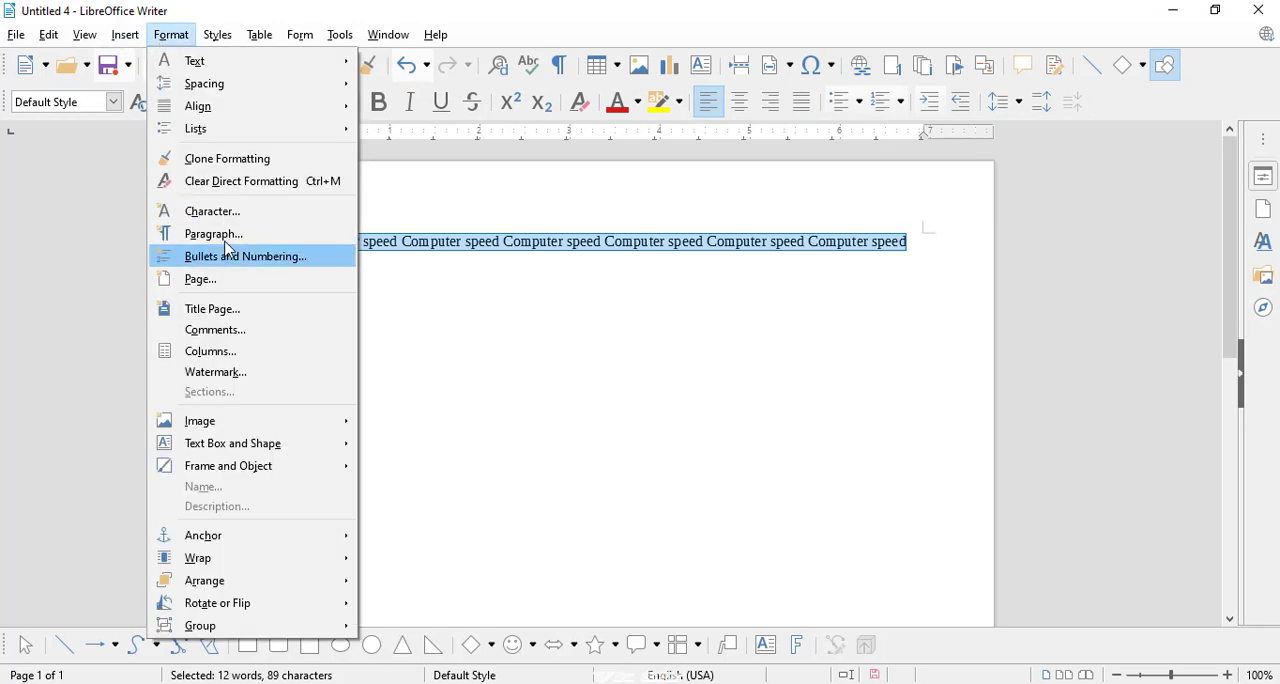
click(214, 234)
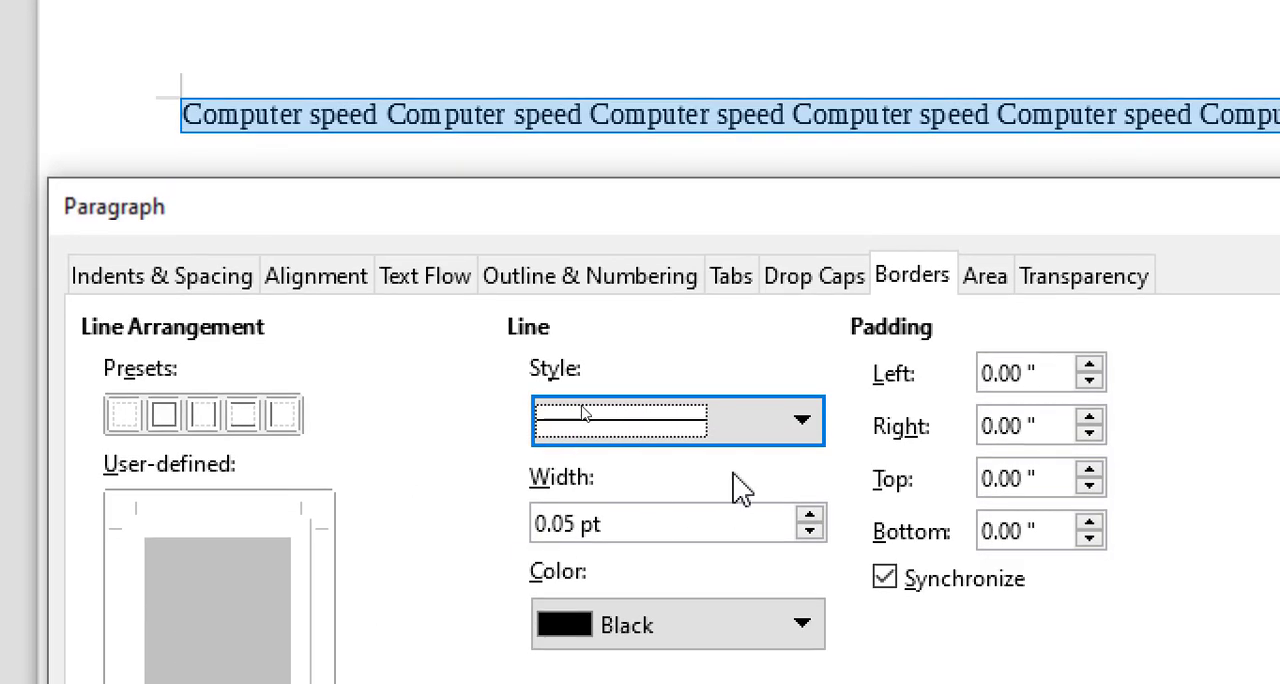
click(755, 486)
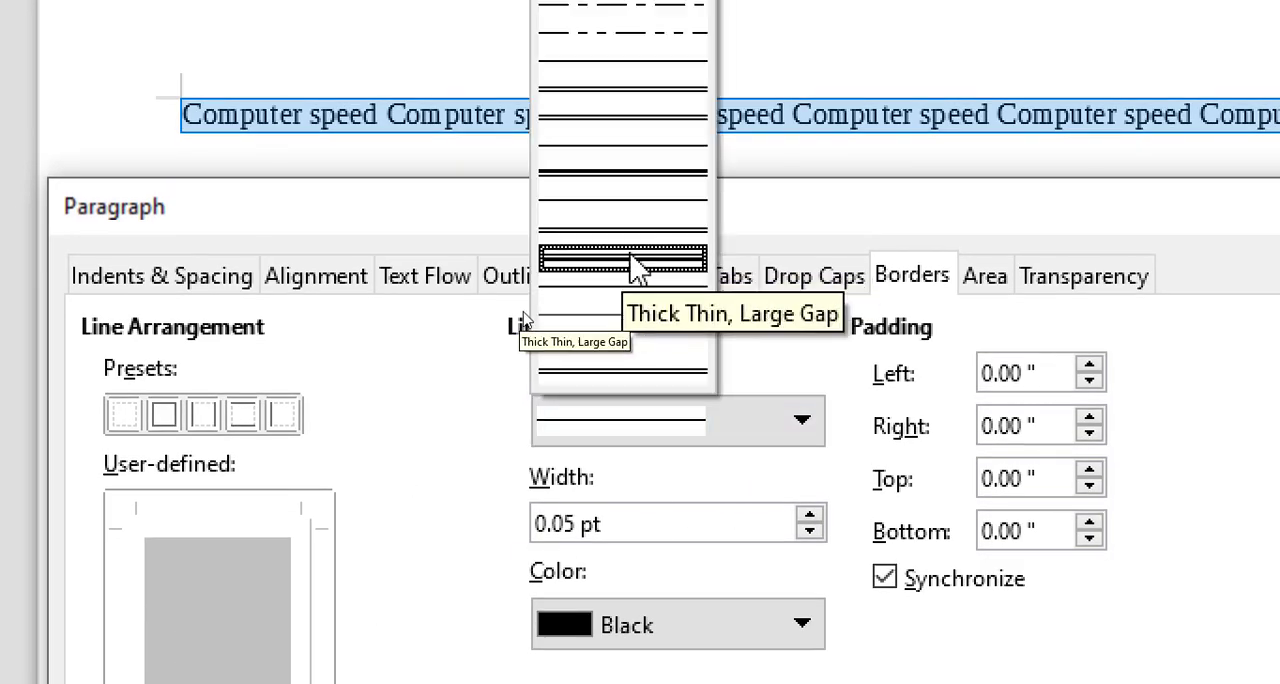
click(634, 258)
click(810, 515)
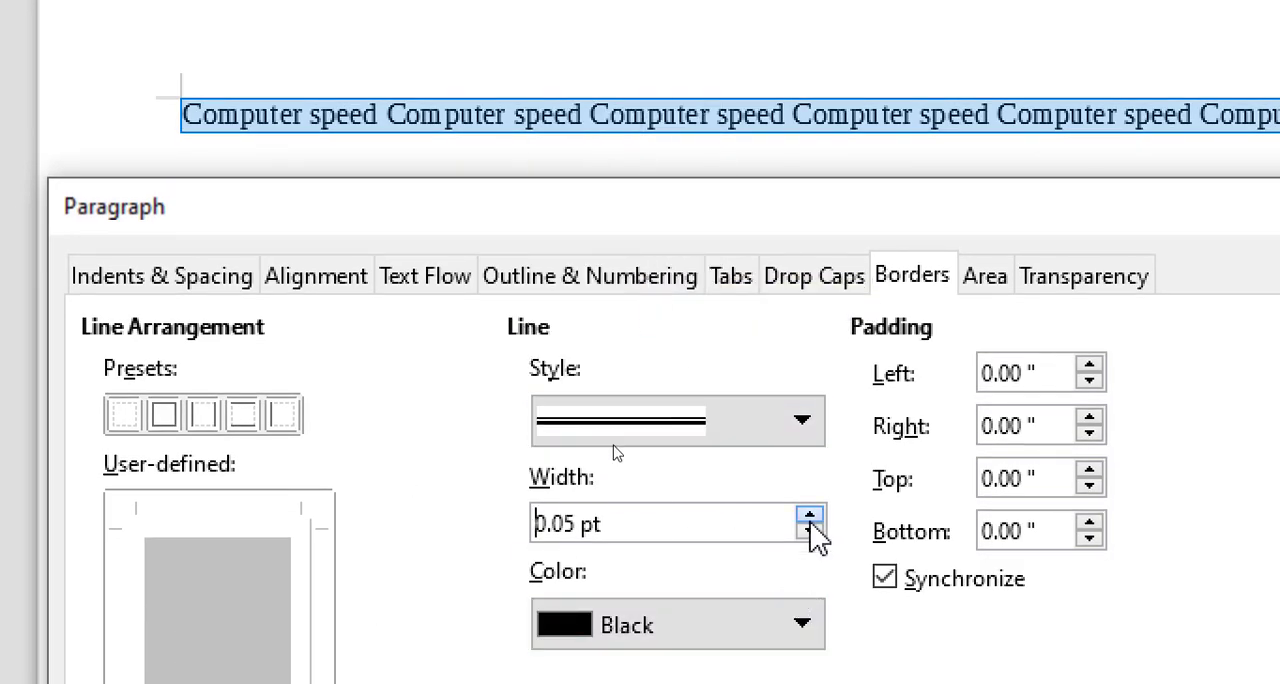
click(810, 515)
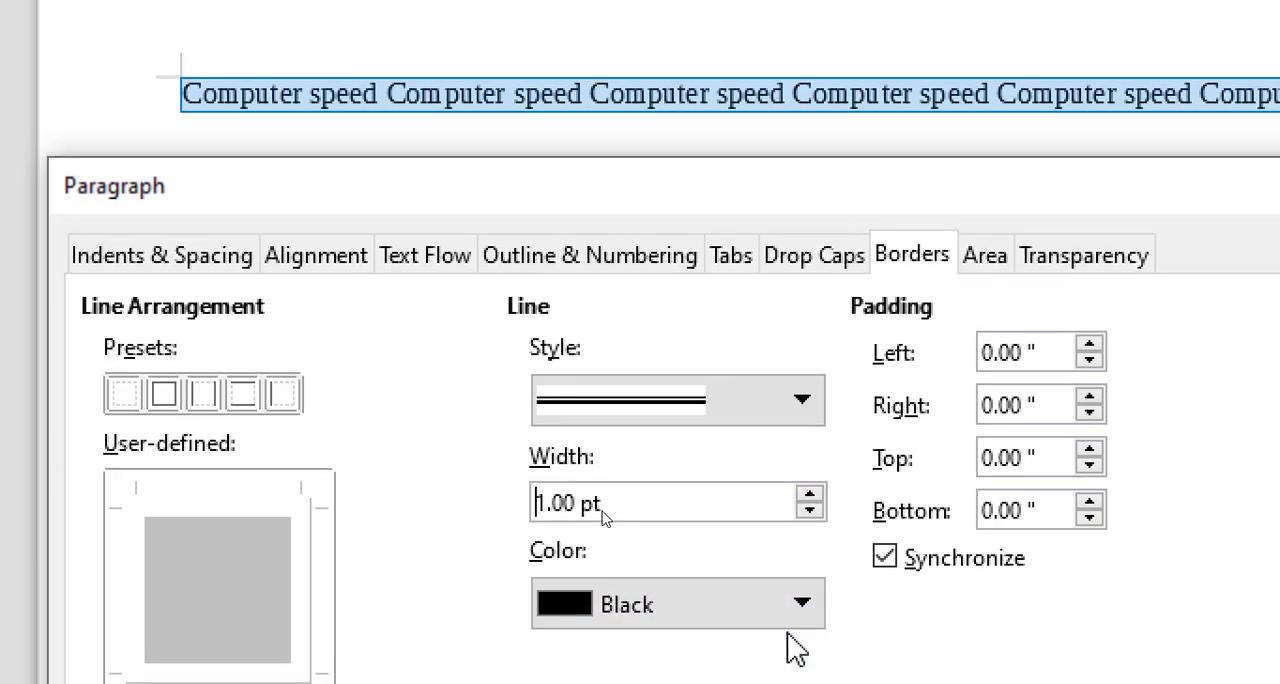
click(796, 640)
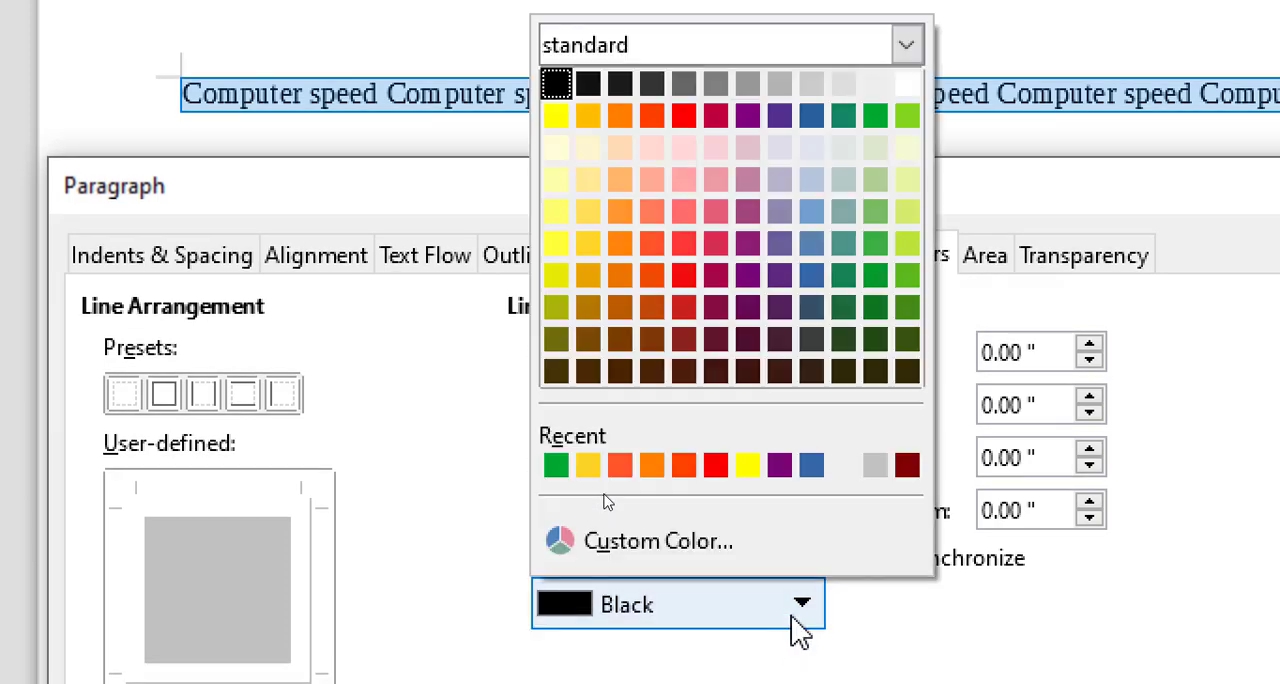
click(621, 134)
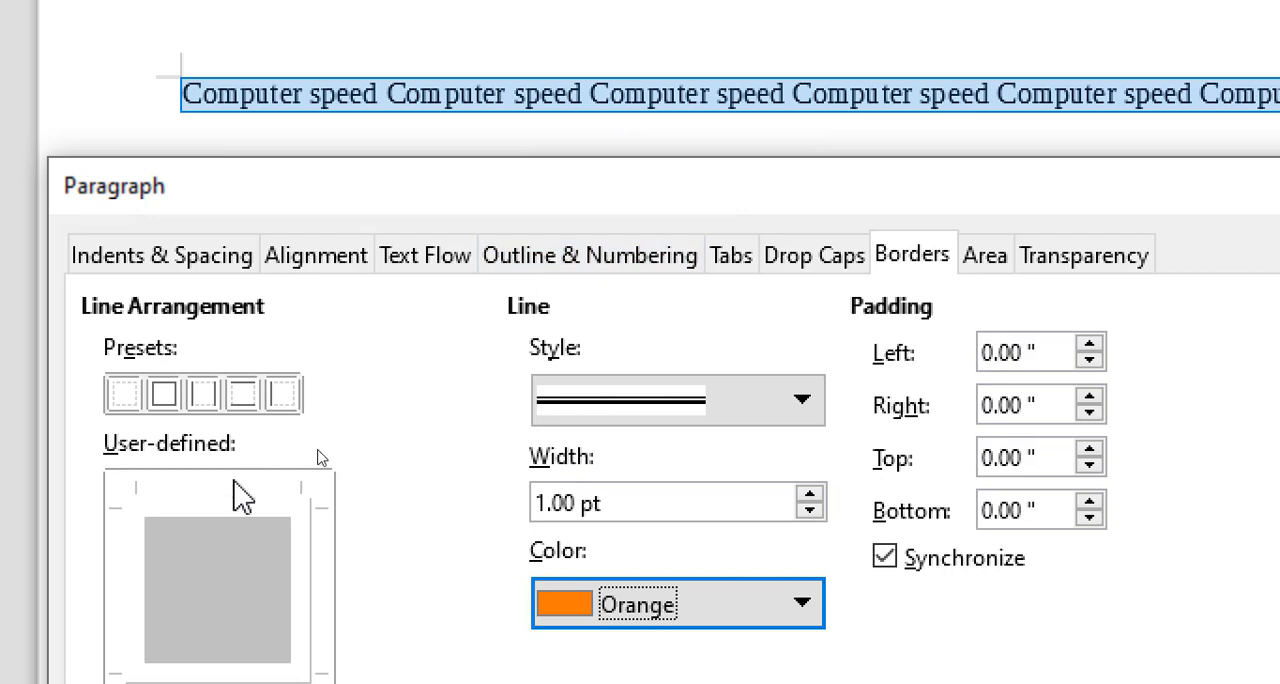
Step: Add the border line to only the left and right sides of the paragraph and apply it
click(160, 578)
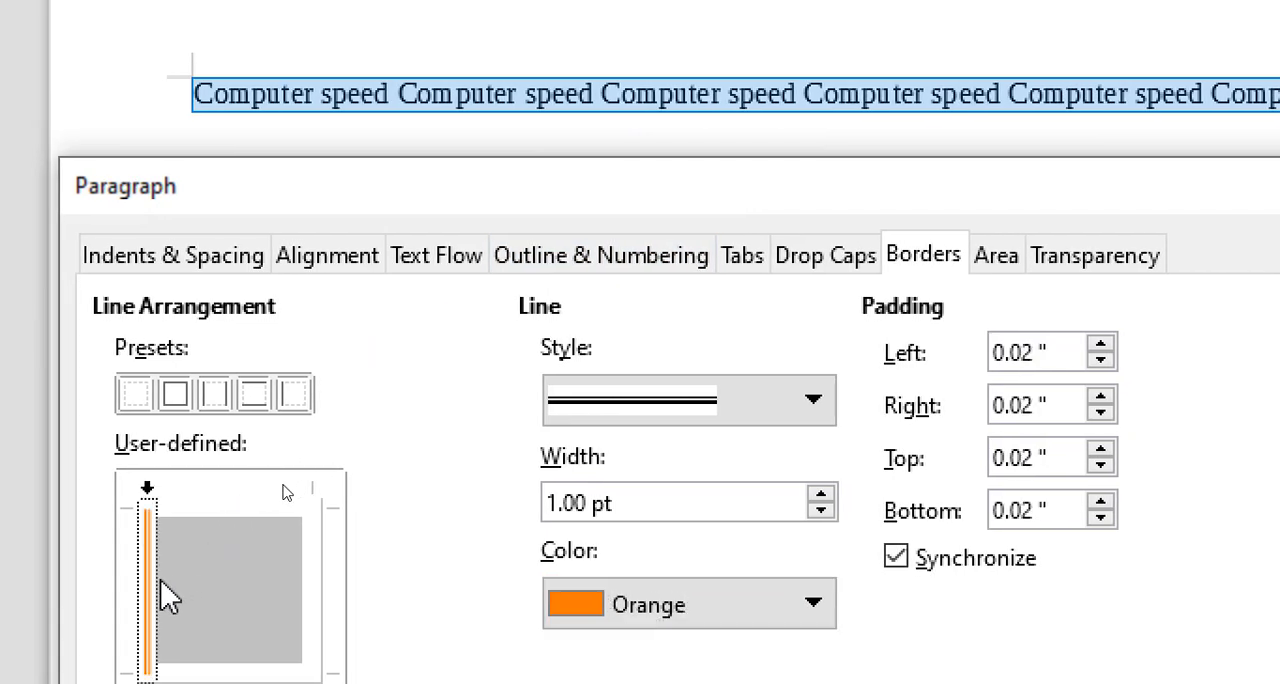
click(300, 565)
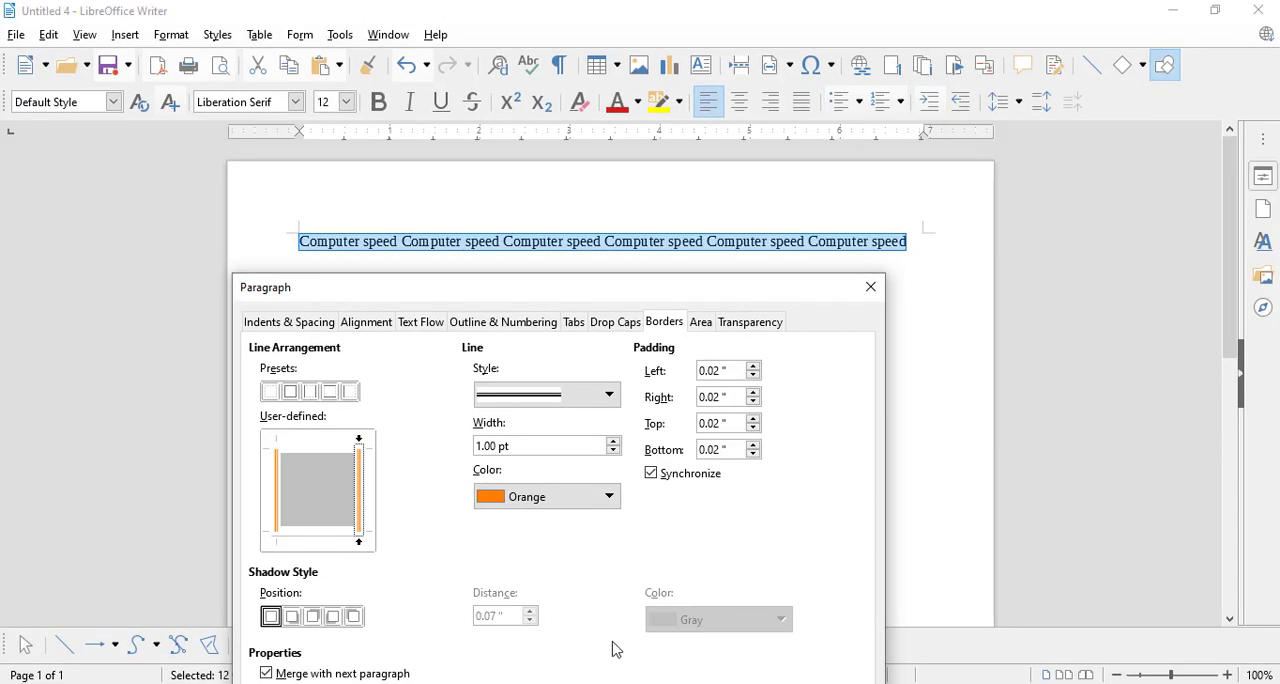
drag(595, 296, 626, 143)
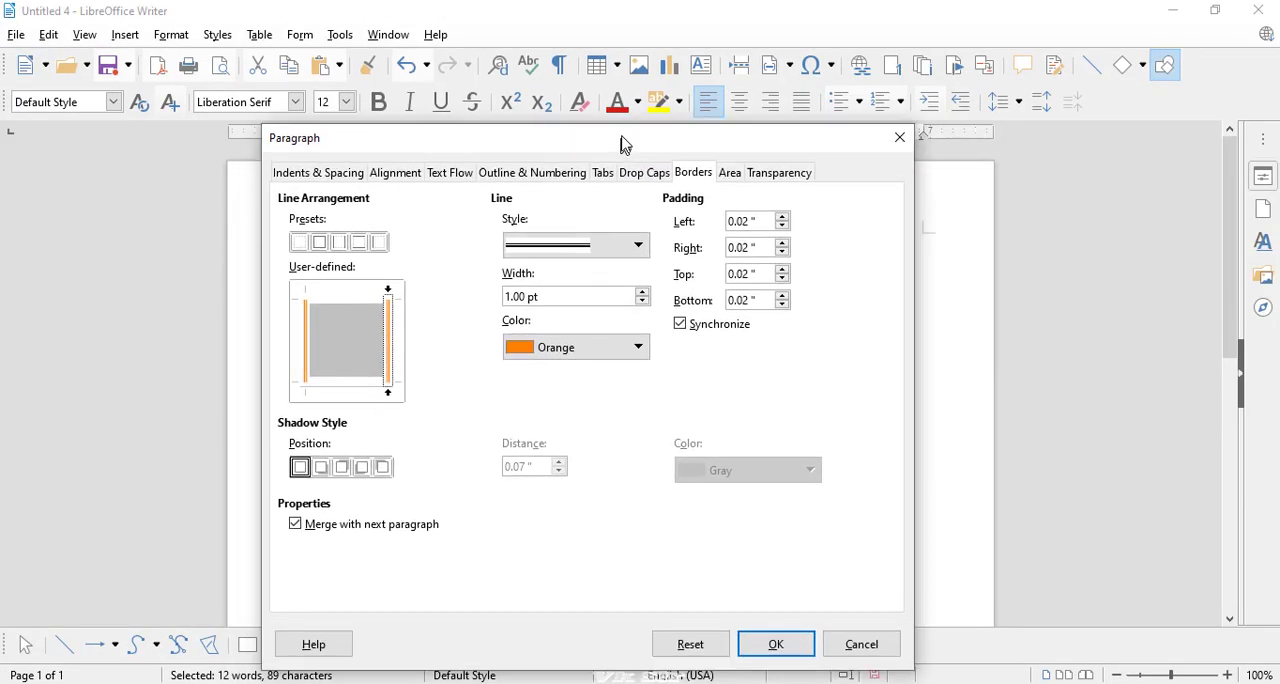
click(758, 642)
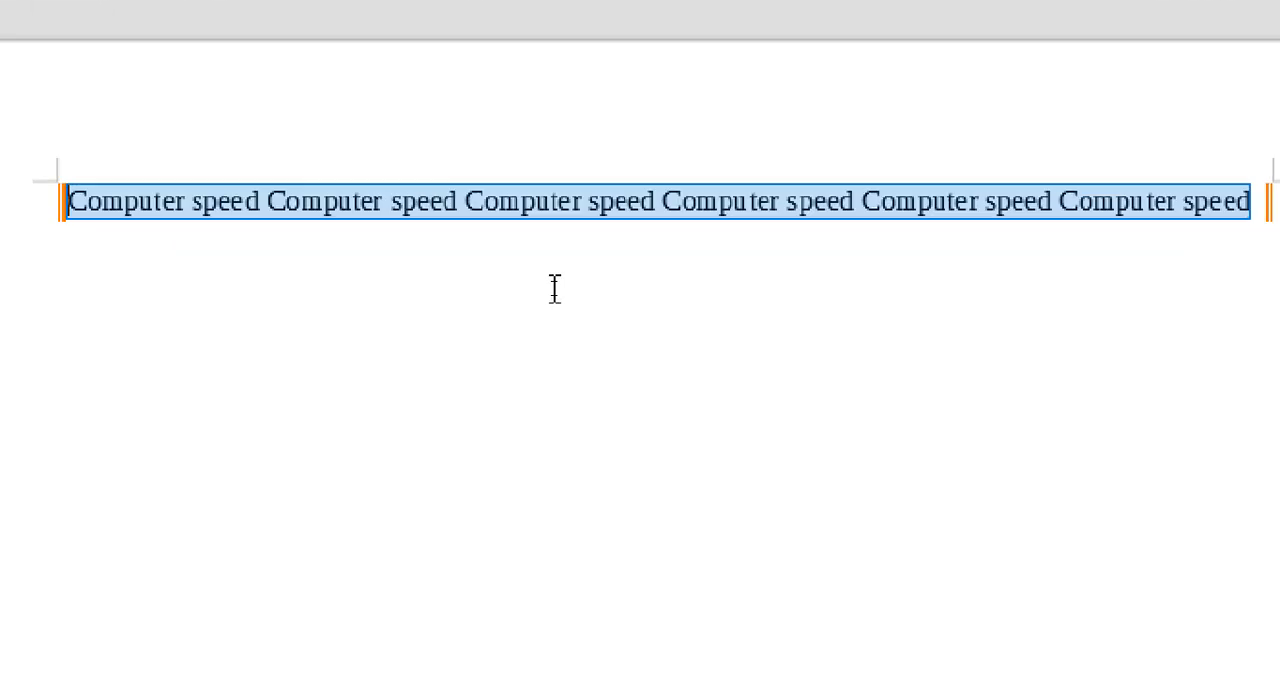
click(307, 245)
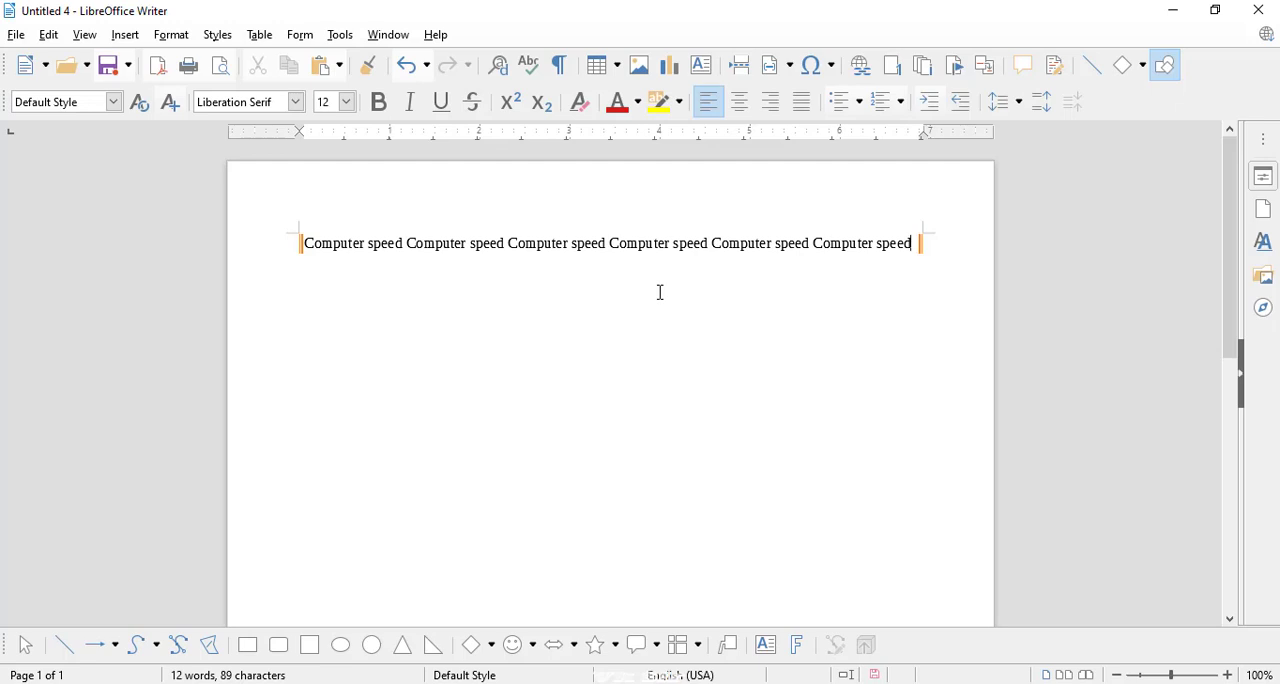
Step: Fill the whole paragraph's background area with the solid golden color ffbf00 from the standard palette
key(ctrl+a)
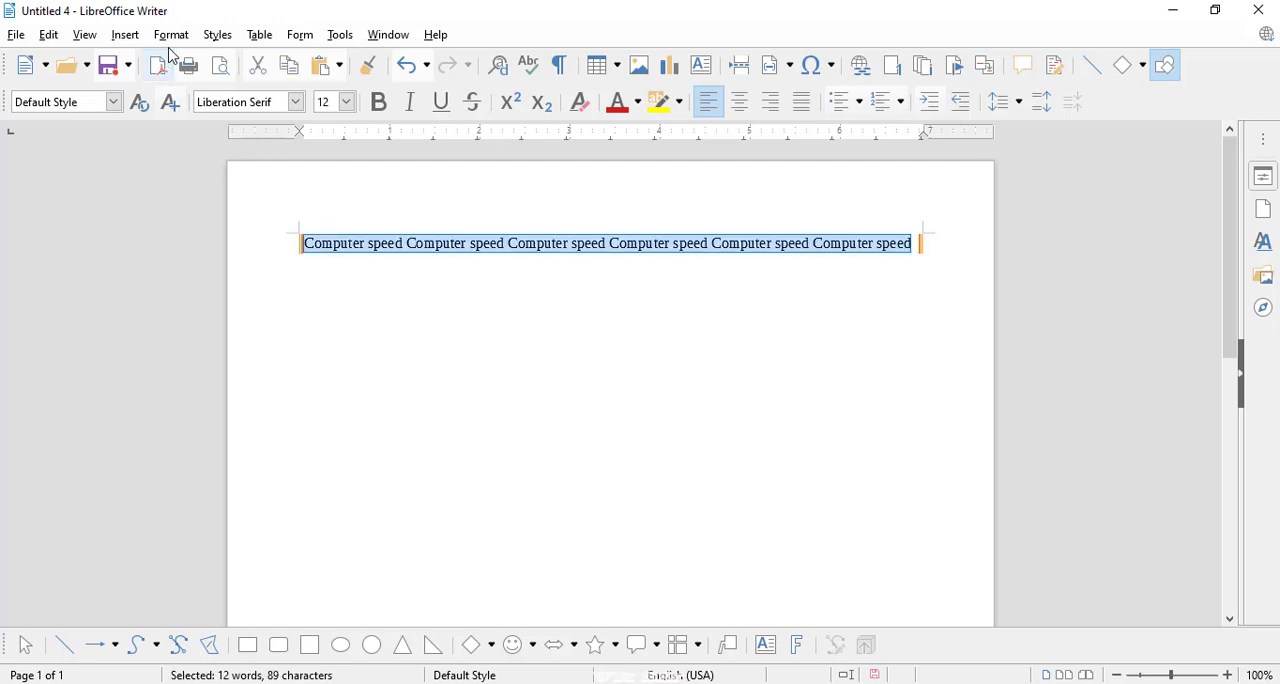
click(171, 35)
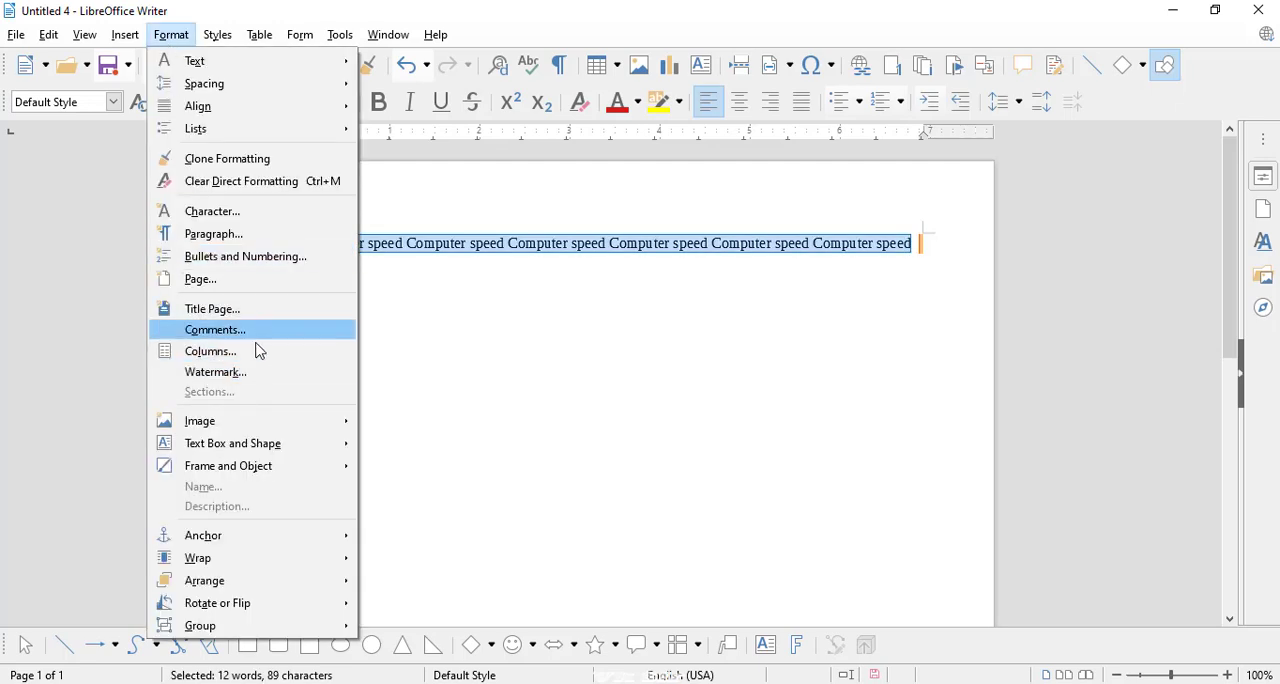
click(215, 236)
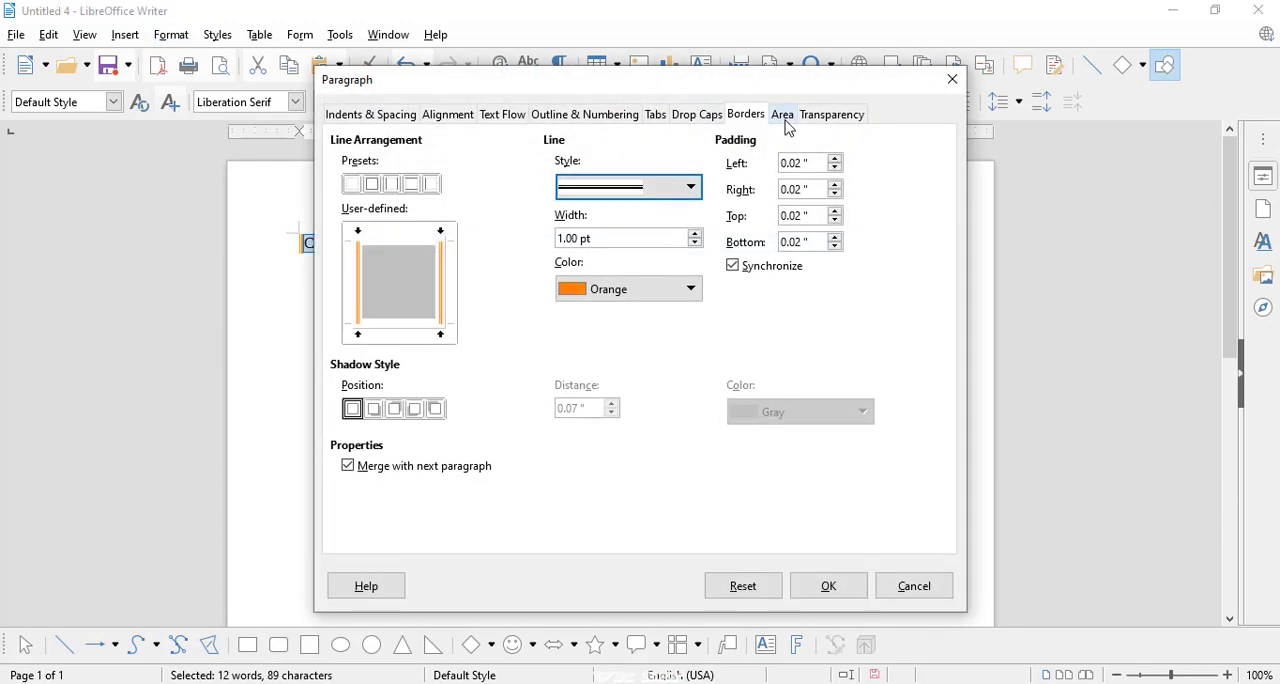
click(784, 117)
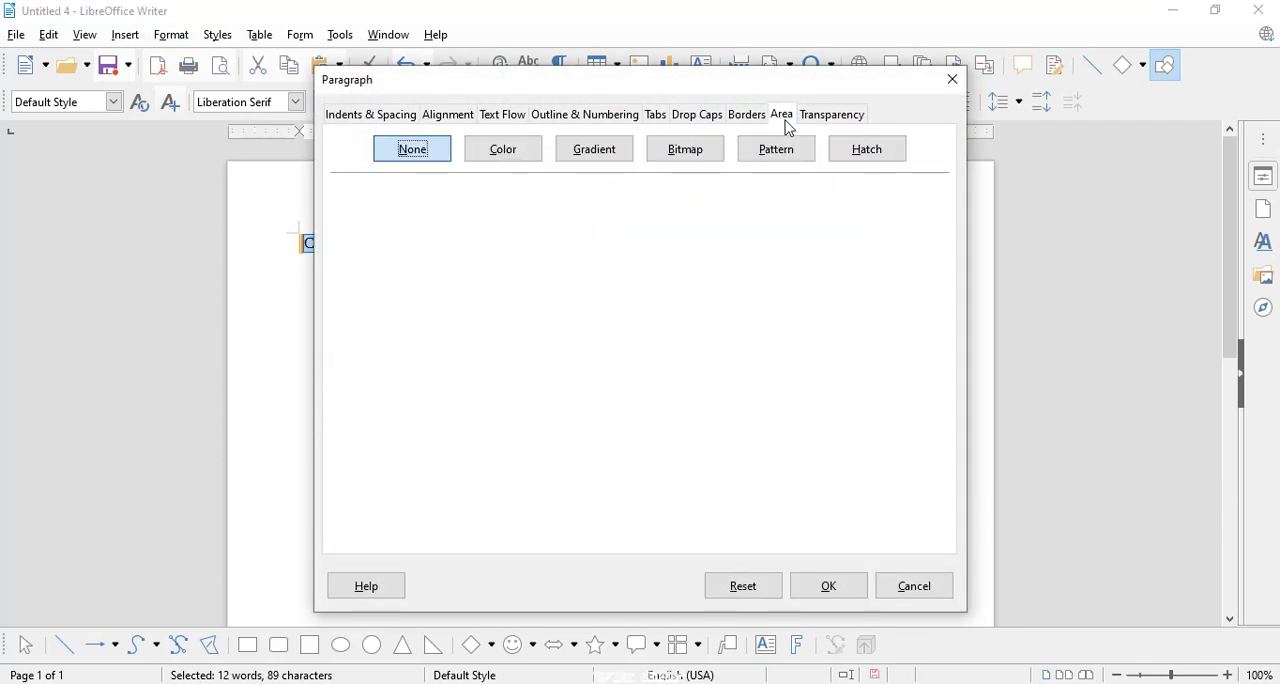
click(478, 156)
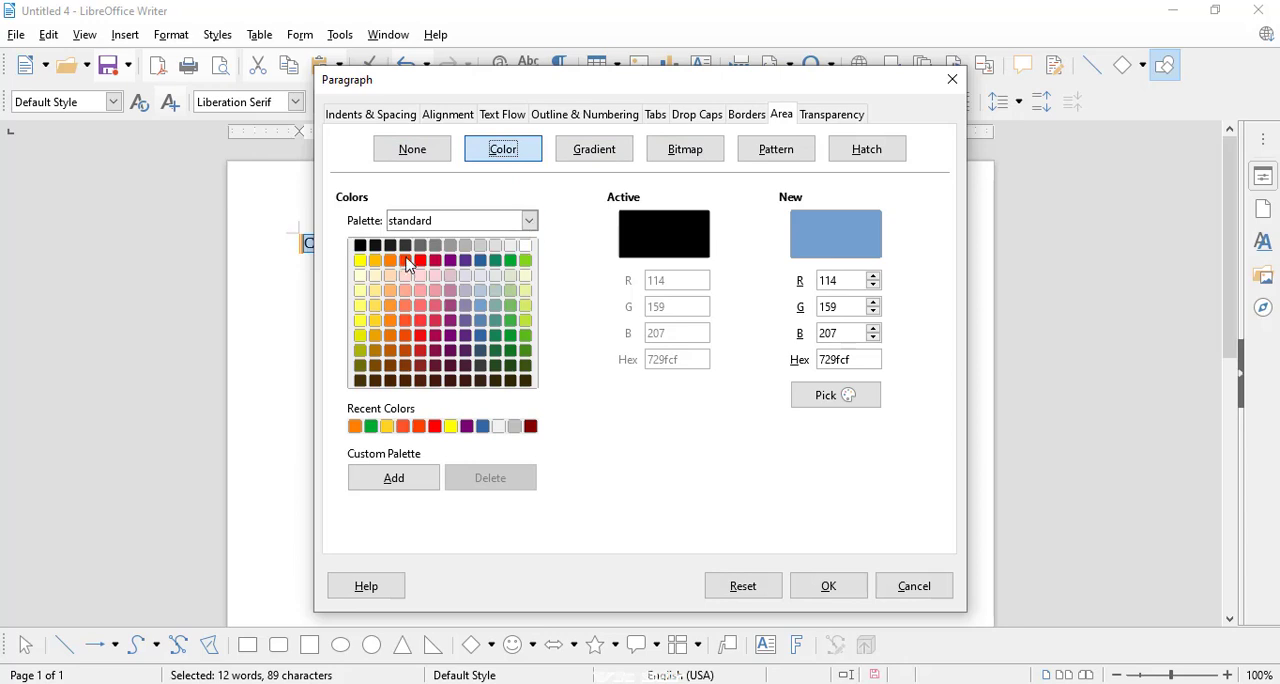
click(375, 260)
click(810, 590)
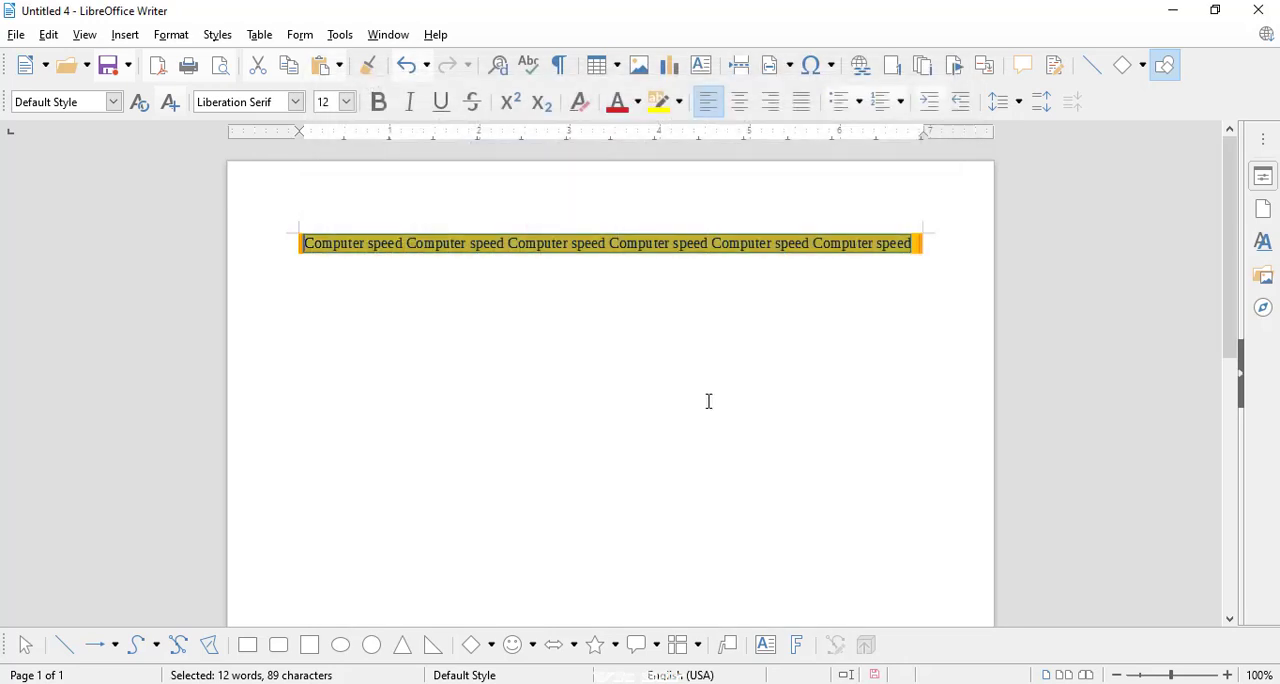
click(740, 240)
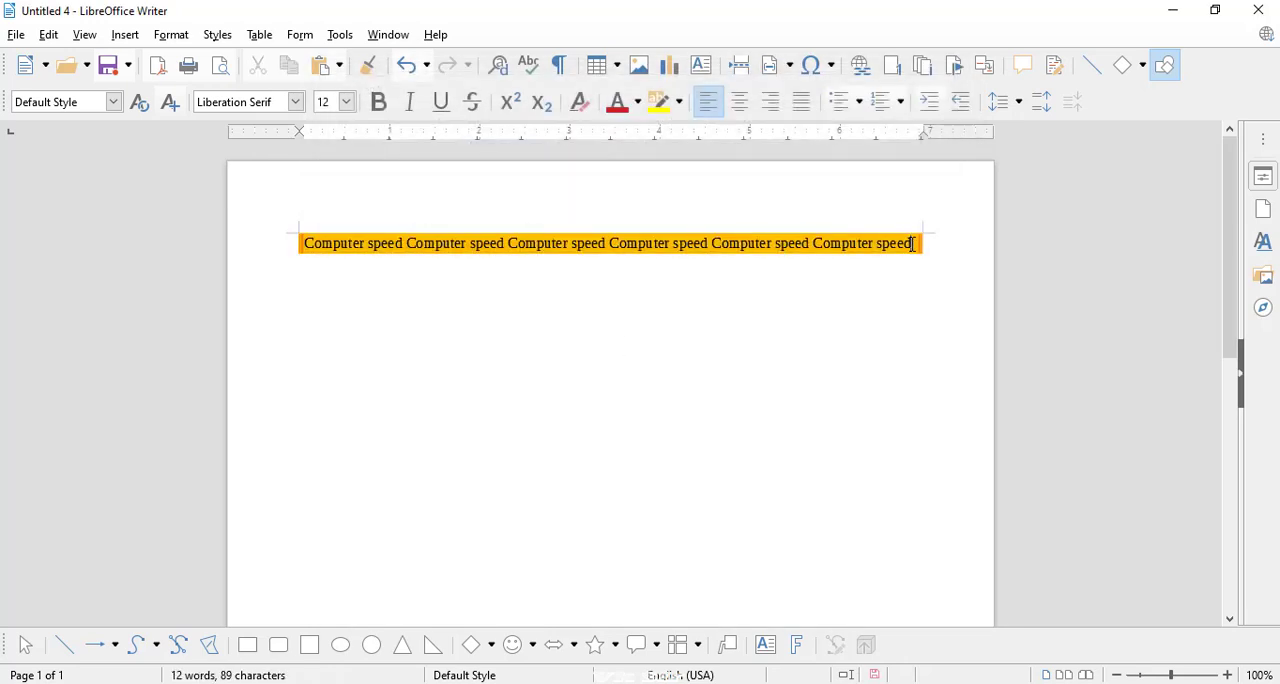
Step: Try the radial black to Light Blue 2 gradient, but apply the tiled tan cardboard-like bitmap as the paragraph's background
drag(912, 243, 286, 238)
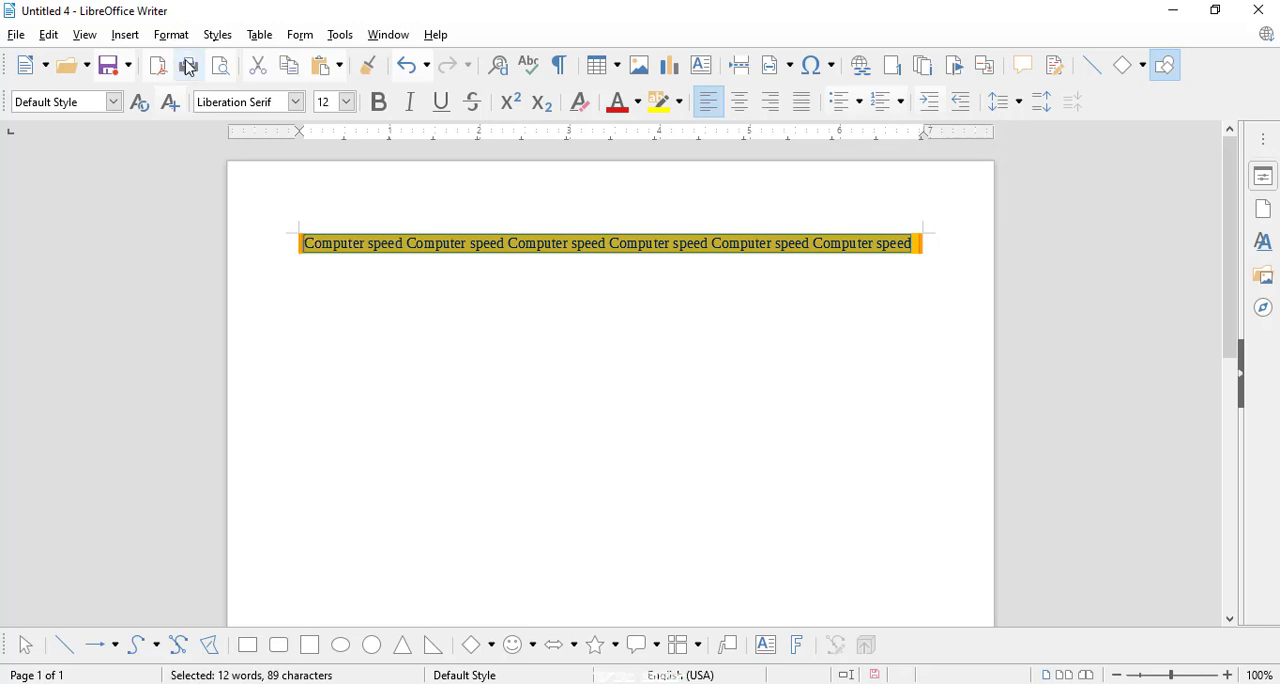
click(168, 38)
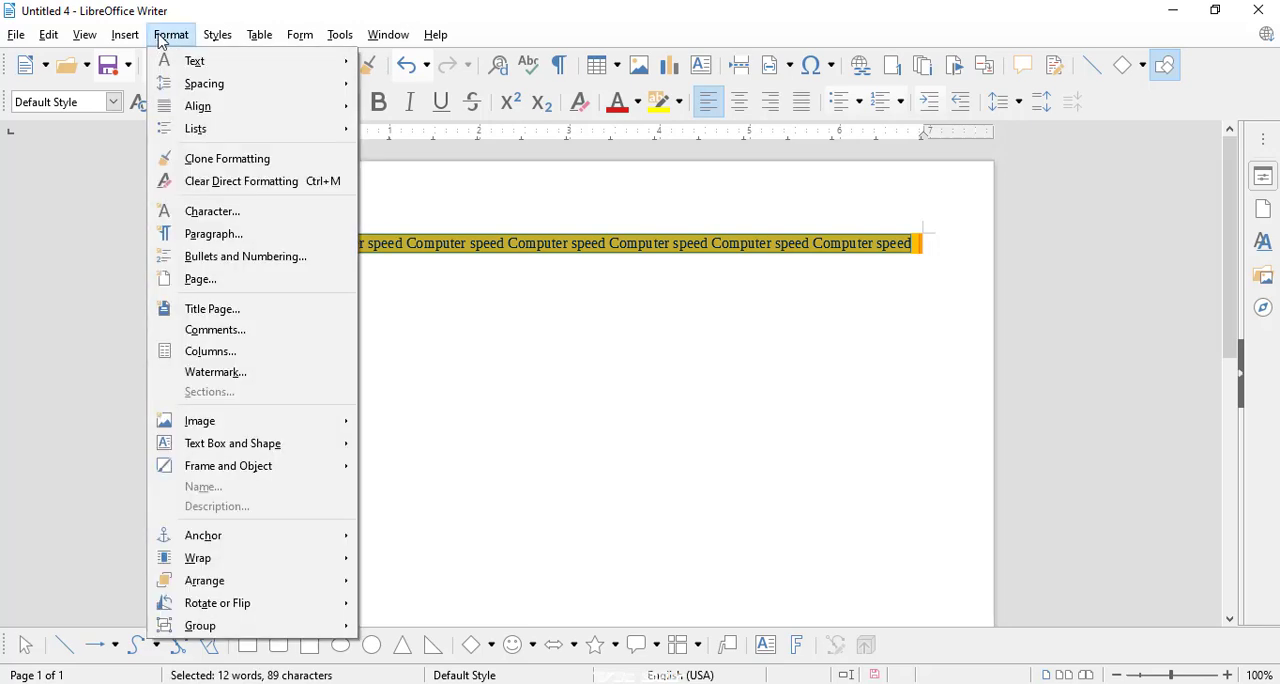
click(216, 233)
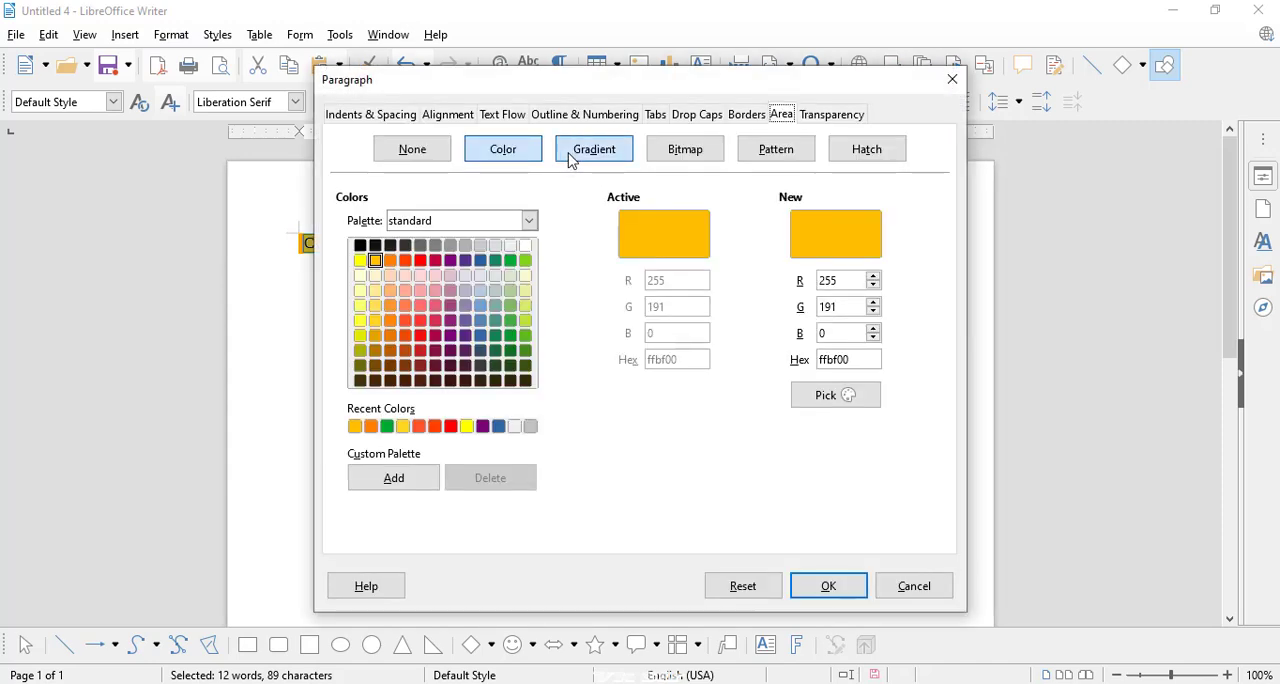
click(571, 161)
click(474, 380)
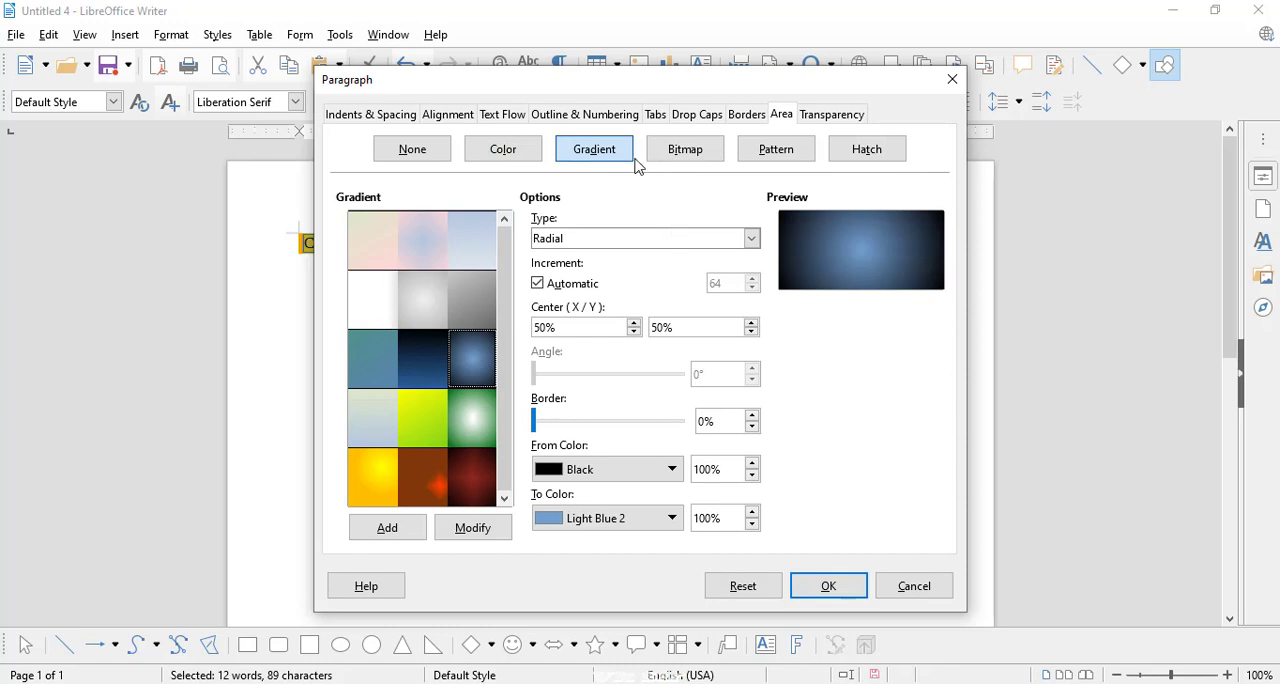
click(698, 155)
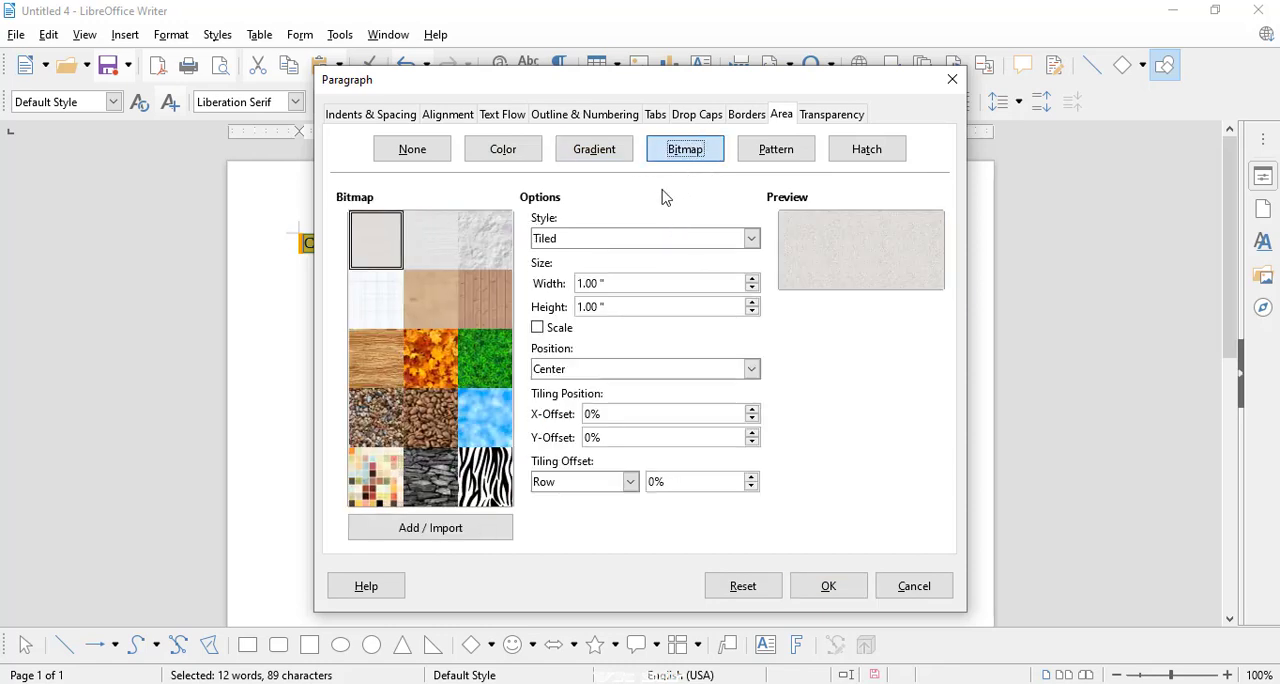
click(423, 298)
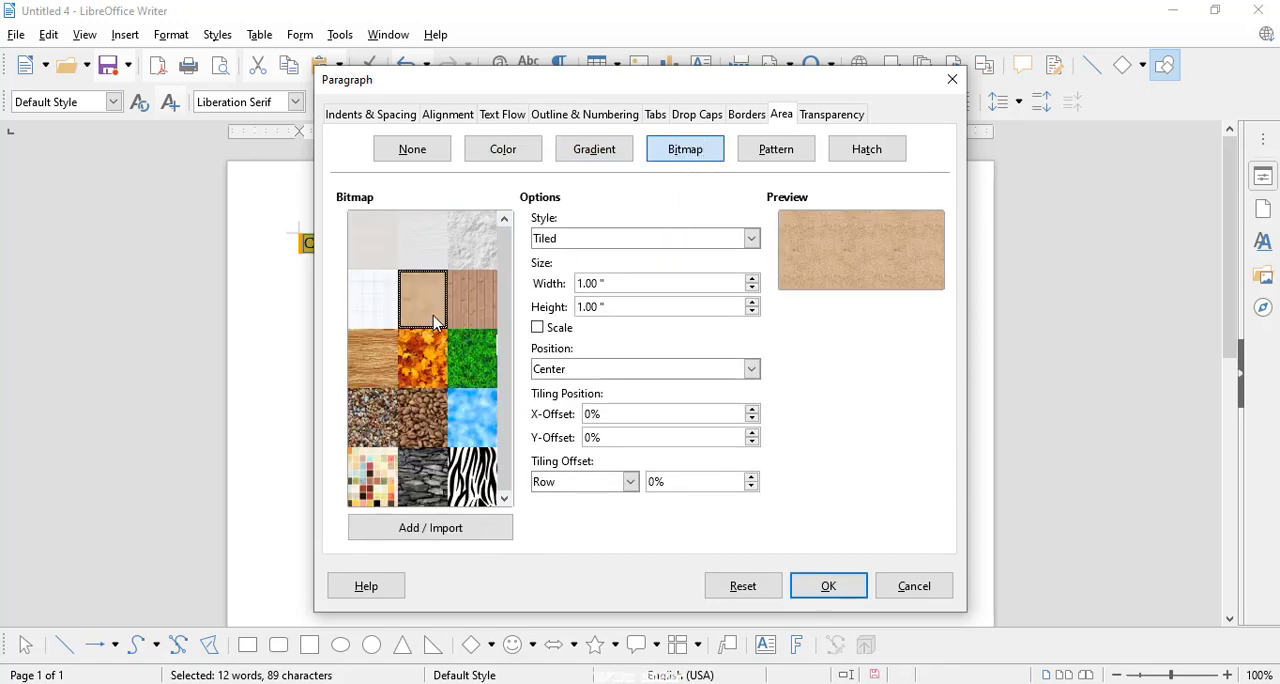
click(826, 586)
click(732, 249)
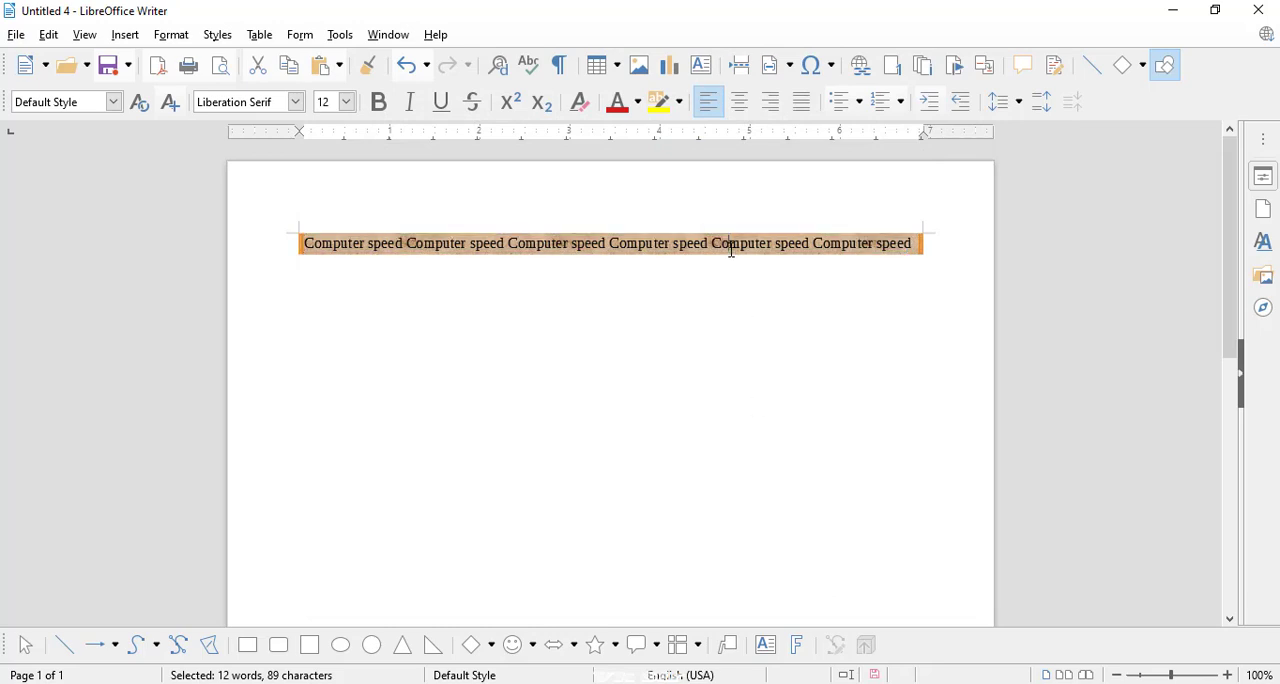
Step: Add blank lines and several short lines of random filler text such as "dsfdslflkds;" and "fdfdsf" below the paragraph
key(Return)
key(Return)
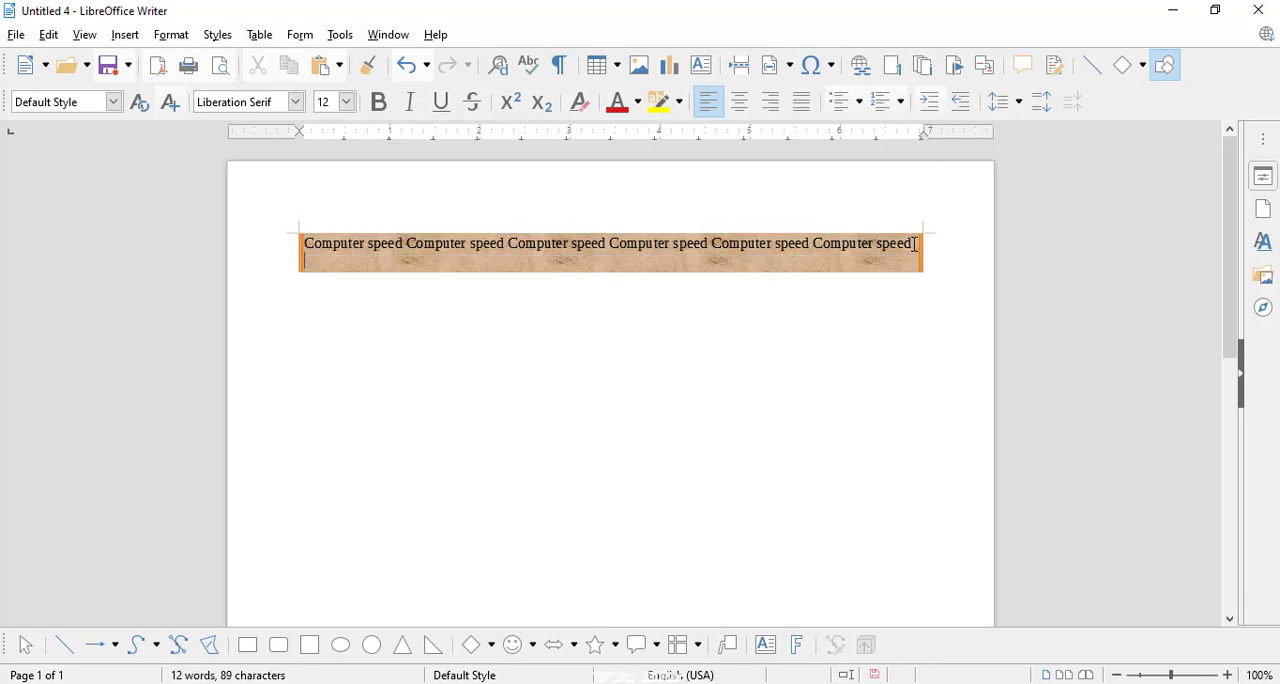
text(dsfdslflkds; dfds fdfdsf ds f ds)
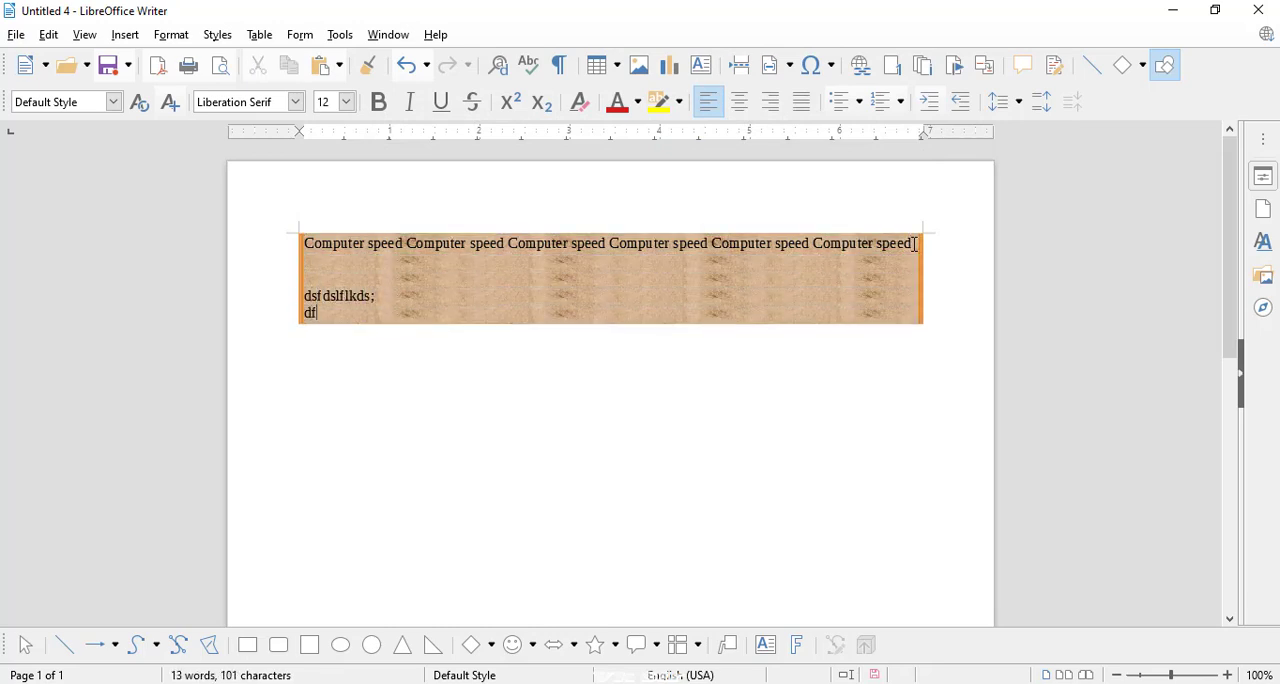
key(Return)
text(s)
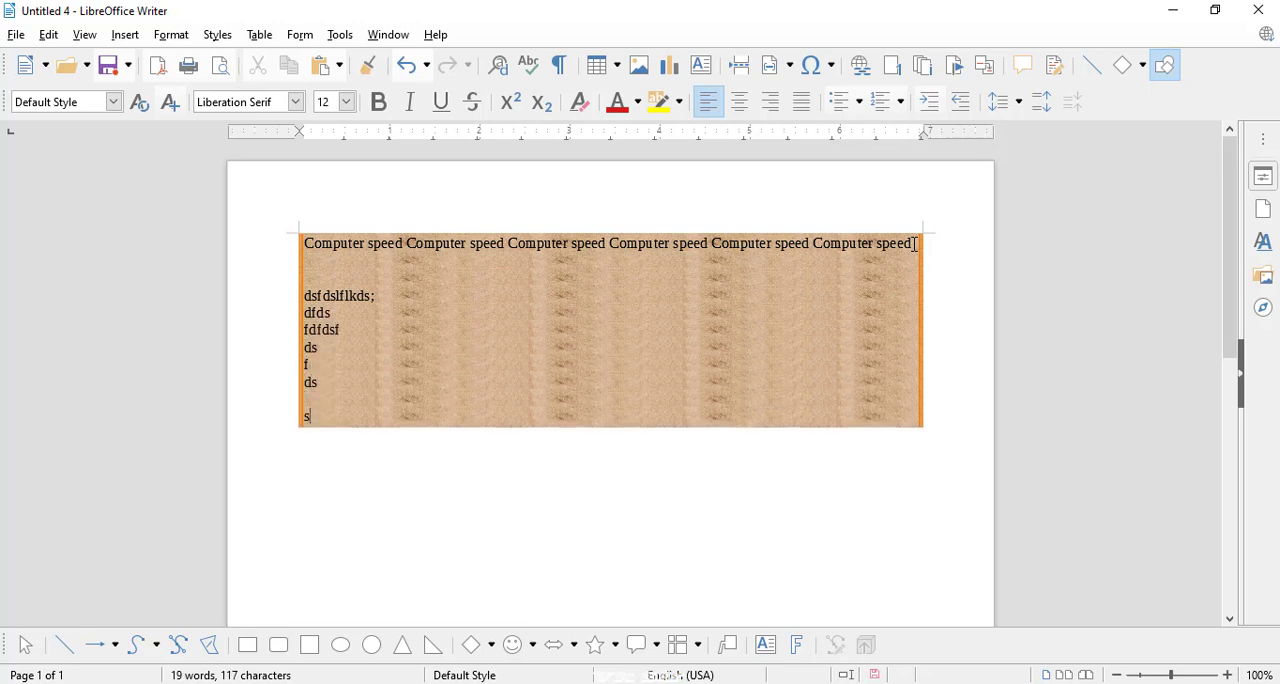
Step: Select all the text and review its Paragraph settings from Transparency and Area back through Borders, Tabs and Alignment to Indents & Spacing
drag(342, 430, 269, 209)
click(170, 38)
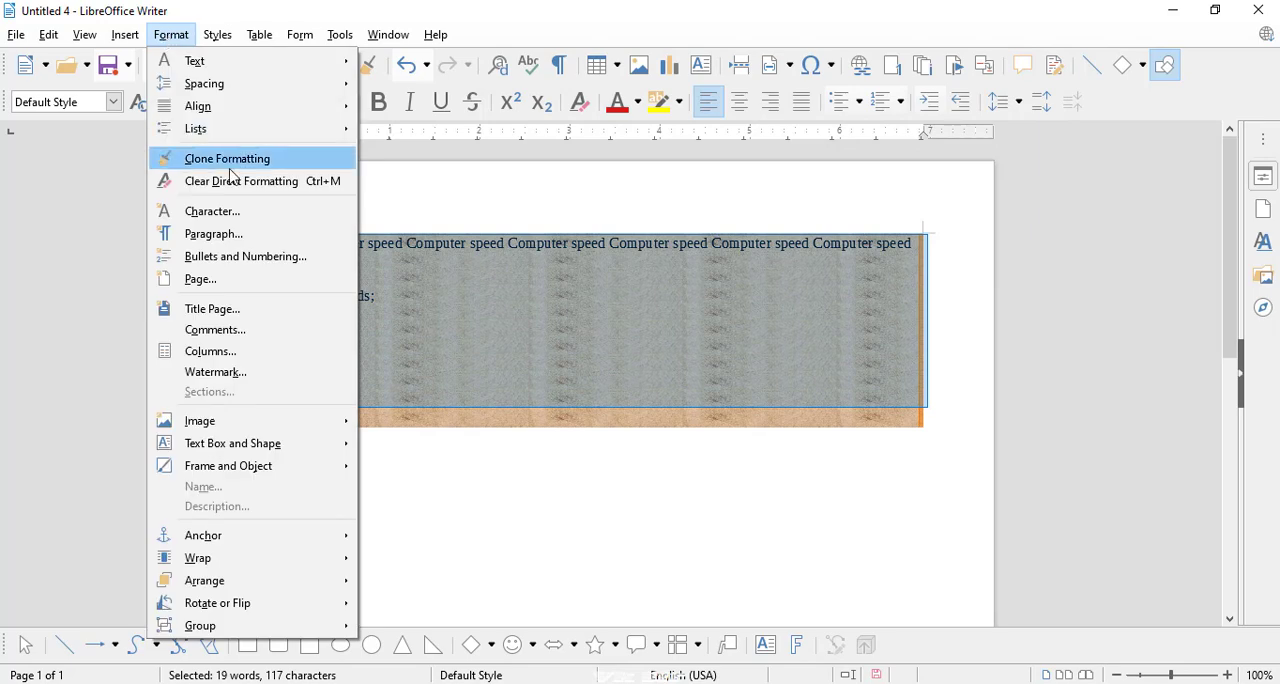
click(226, 234)
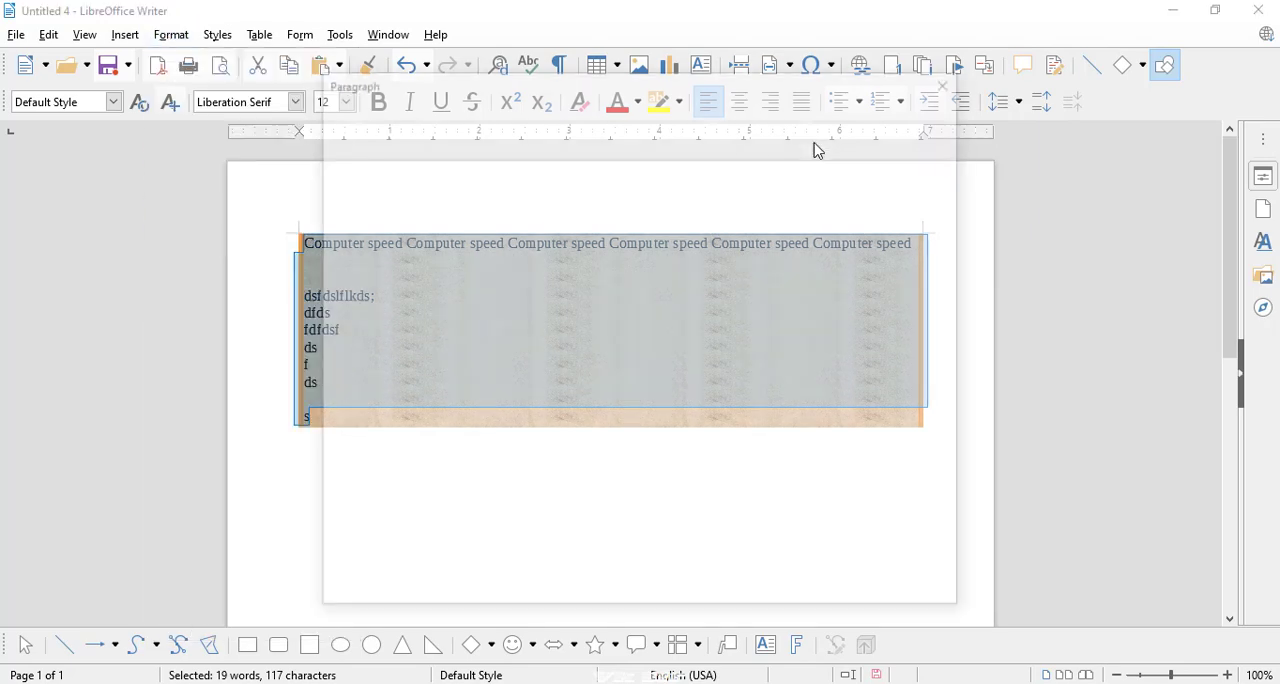
click(828, 114)
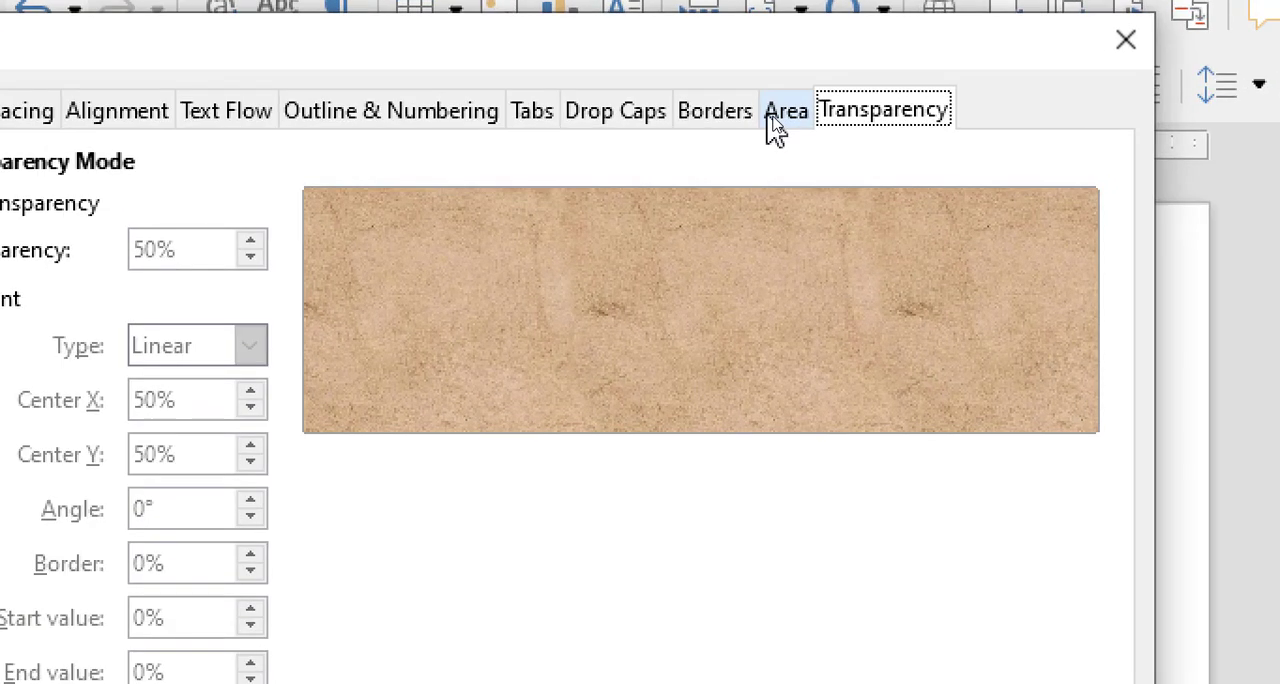
click(777, 124)
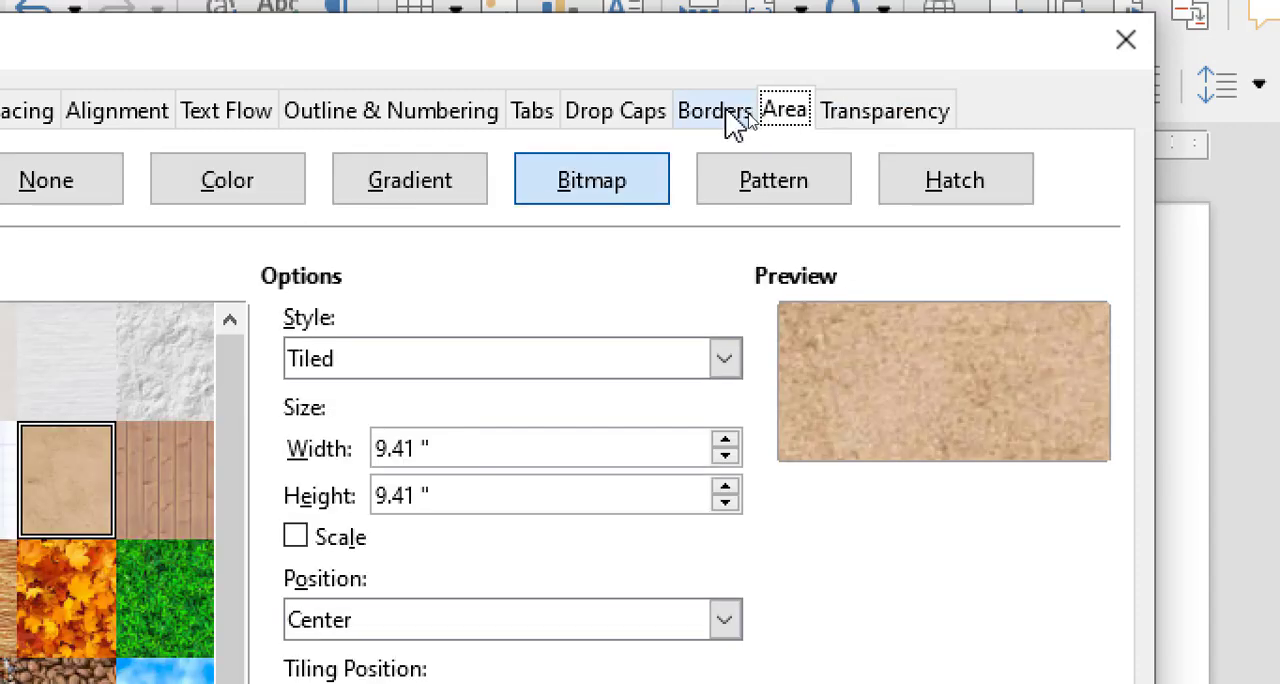
click(714, 122)
click(597, 133)
click(537, 129)
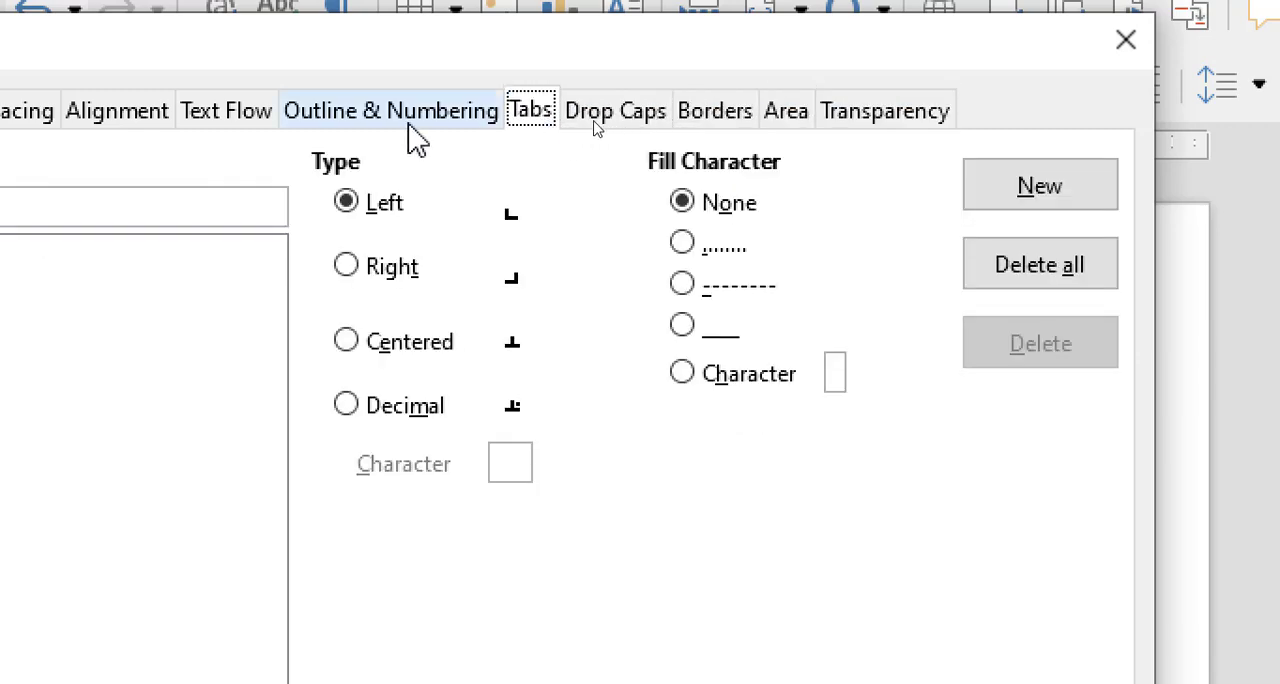
click(409, 134)
click(200, 128)
click(122, 124)
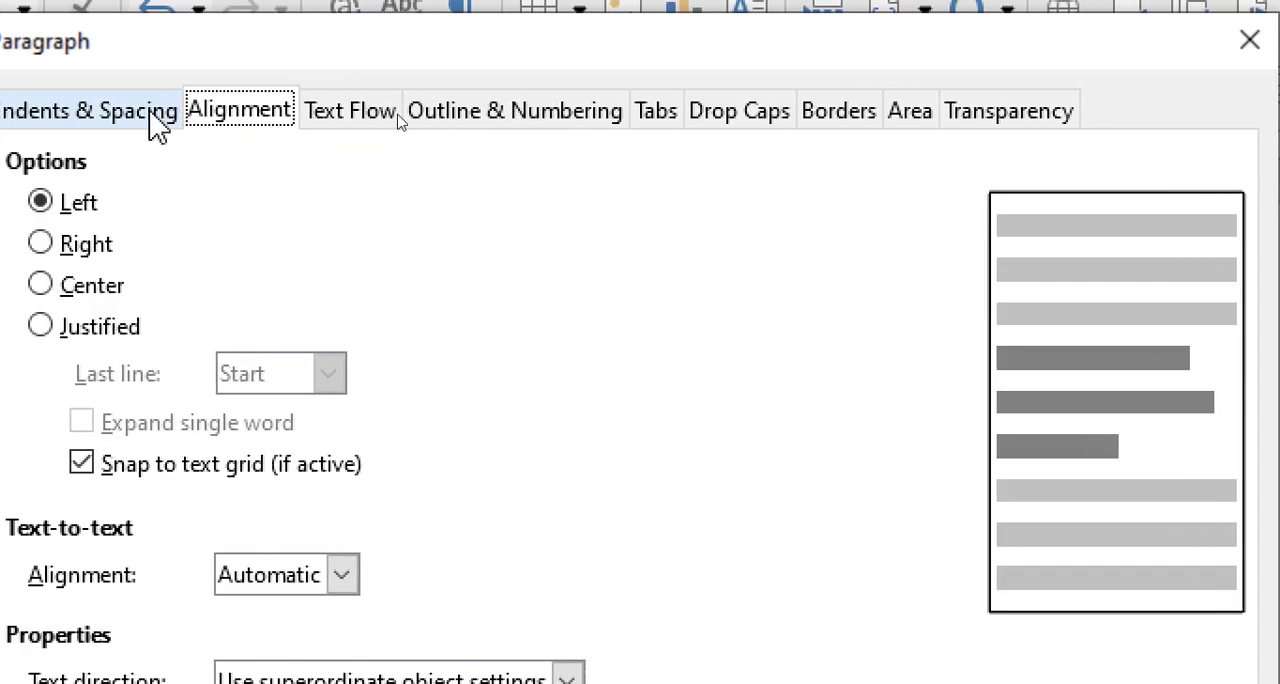
click(170, 125)
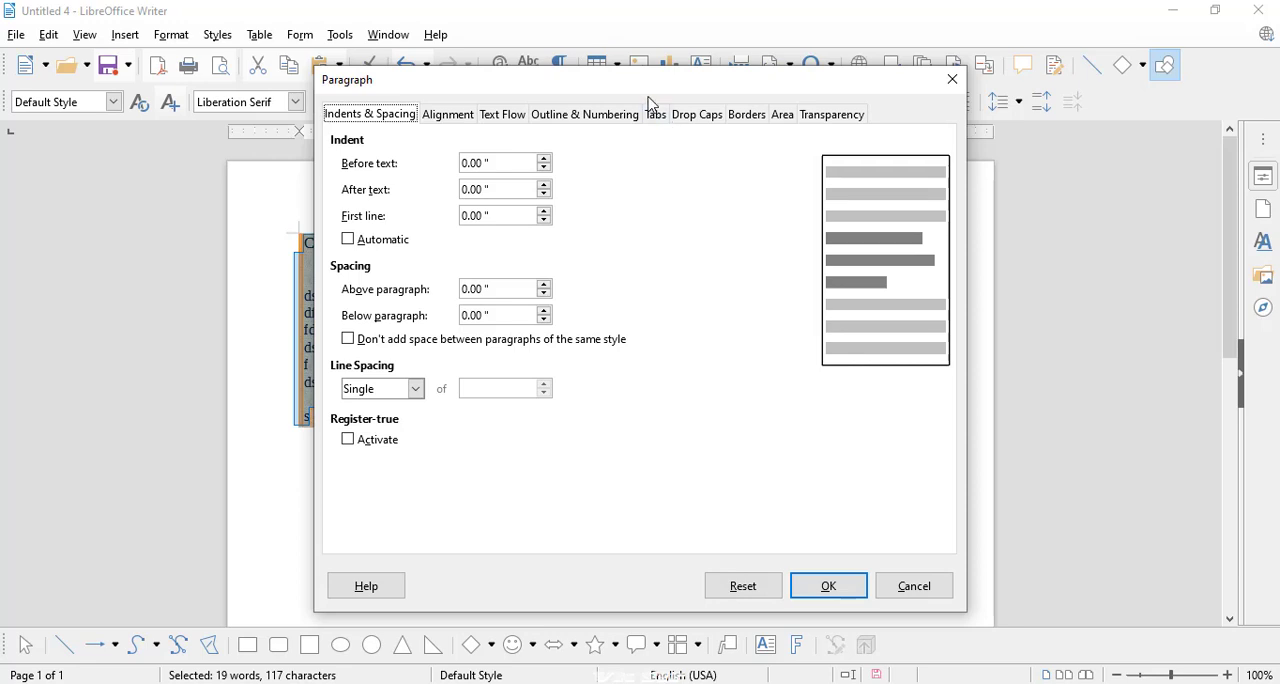
drag(650, 96, 598, 97)
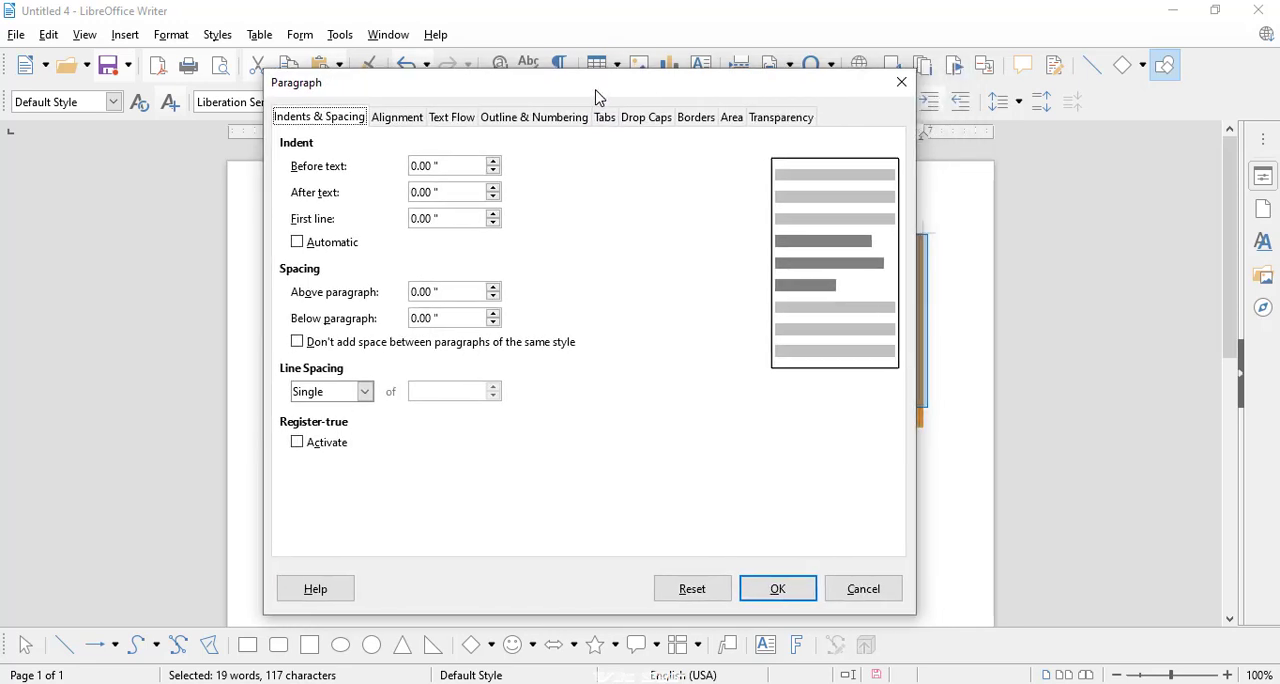